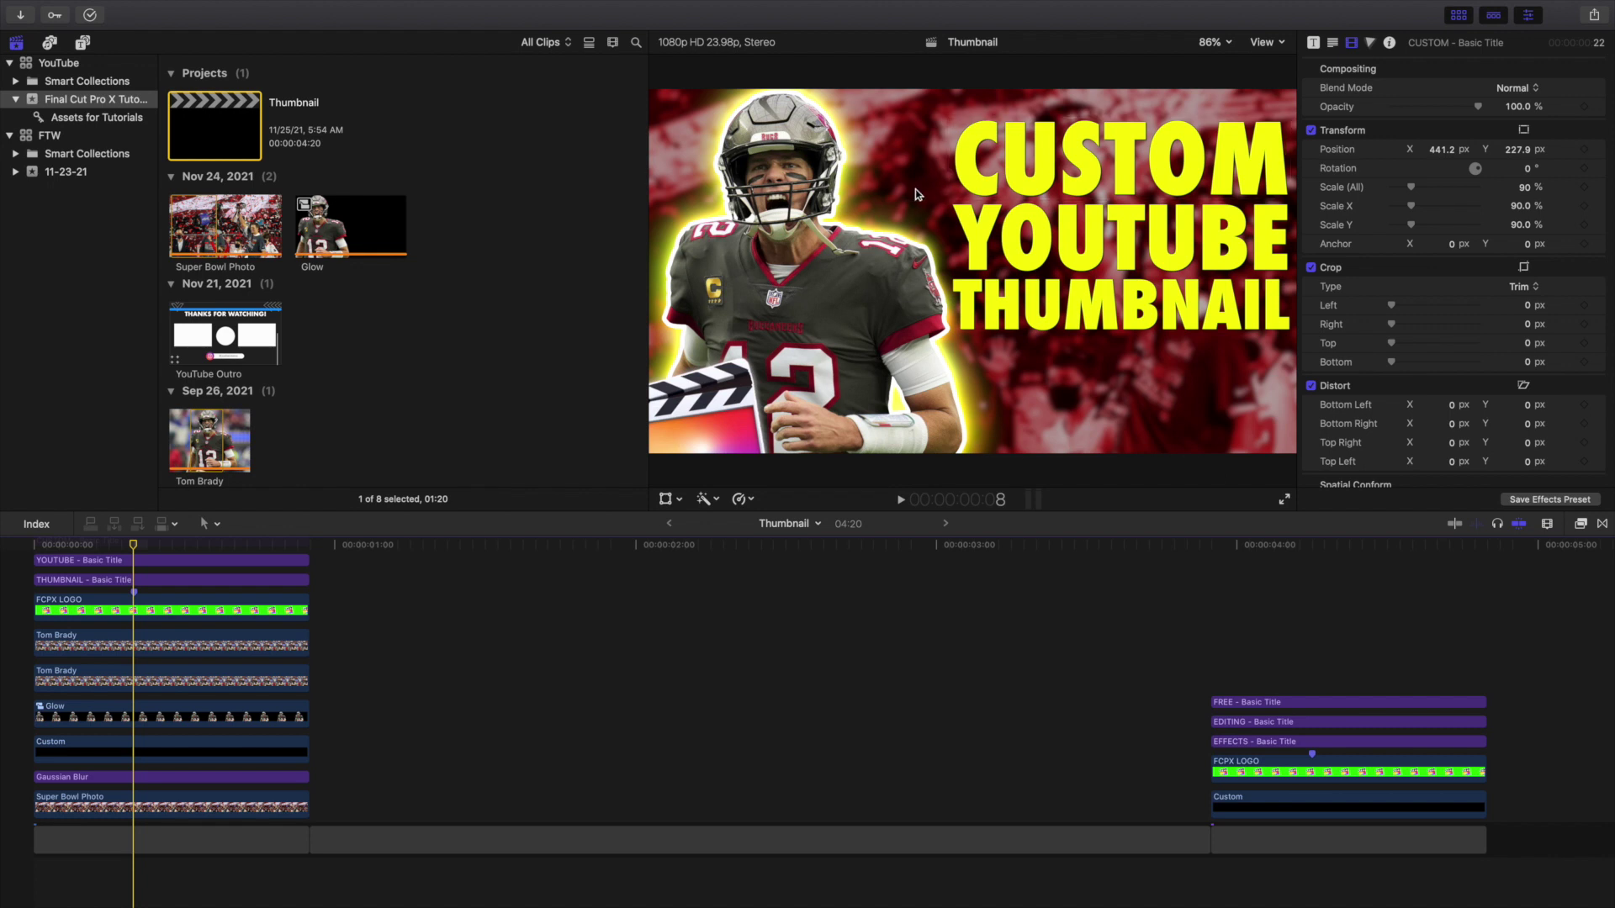
Set the timeline clip height to its smallest size in the clip appearance settings.
click(456, 603)
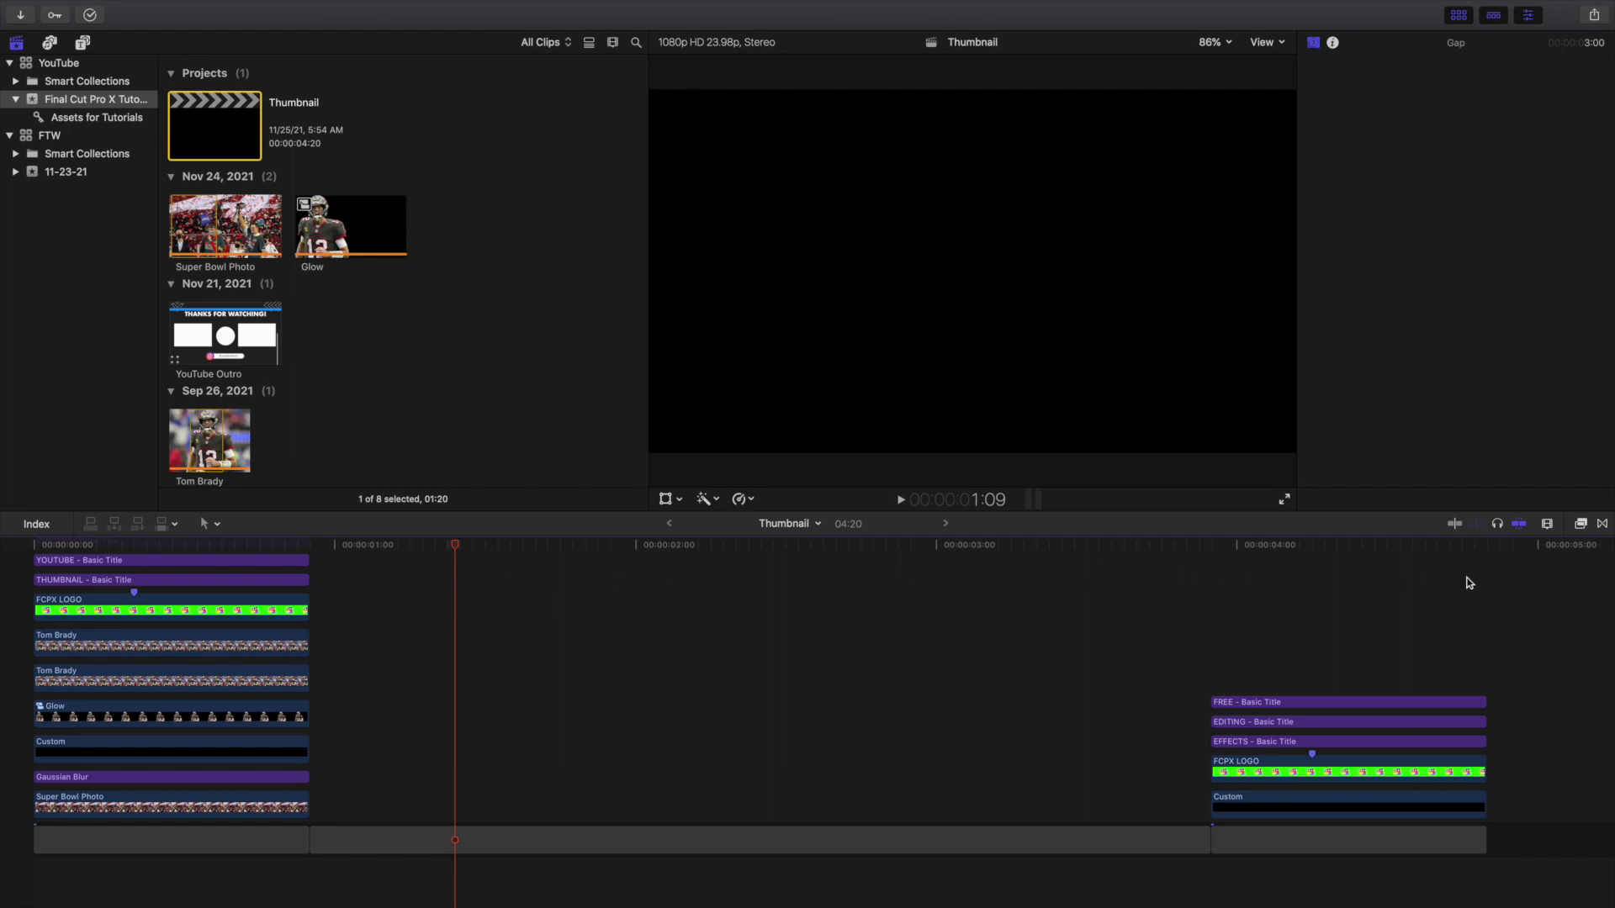
click(1548, 524)
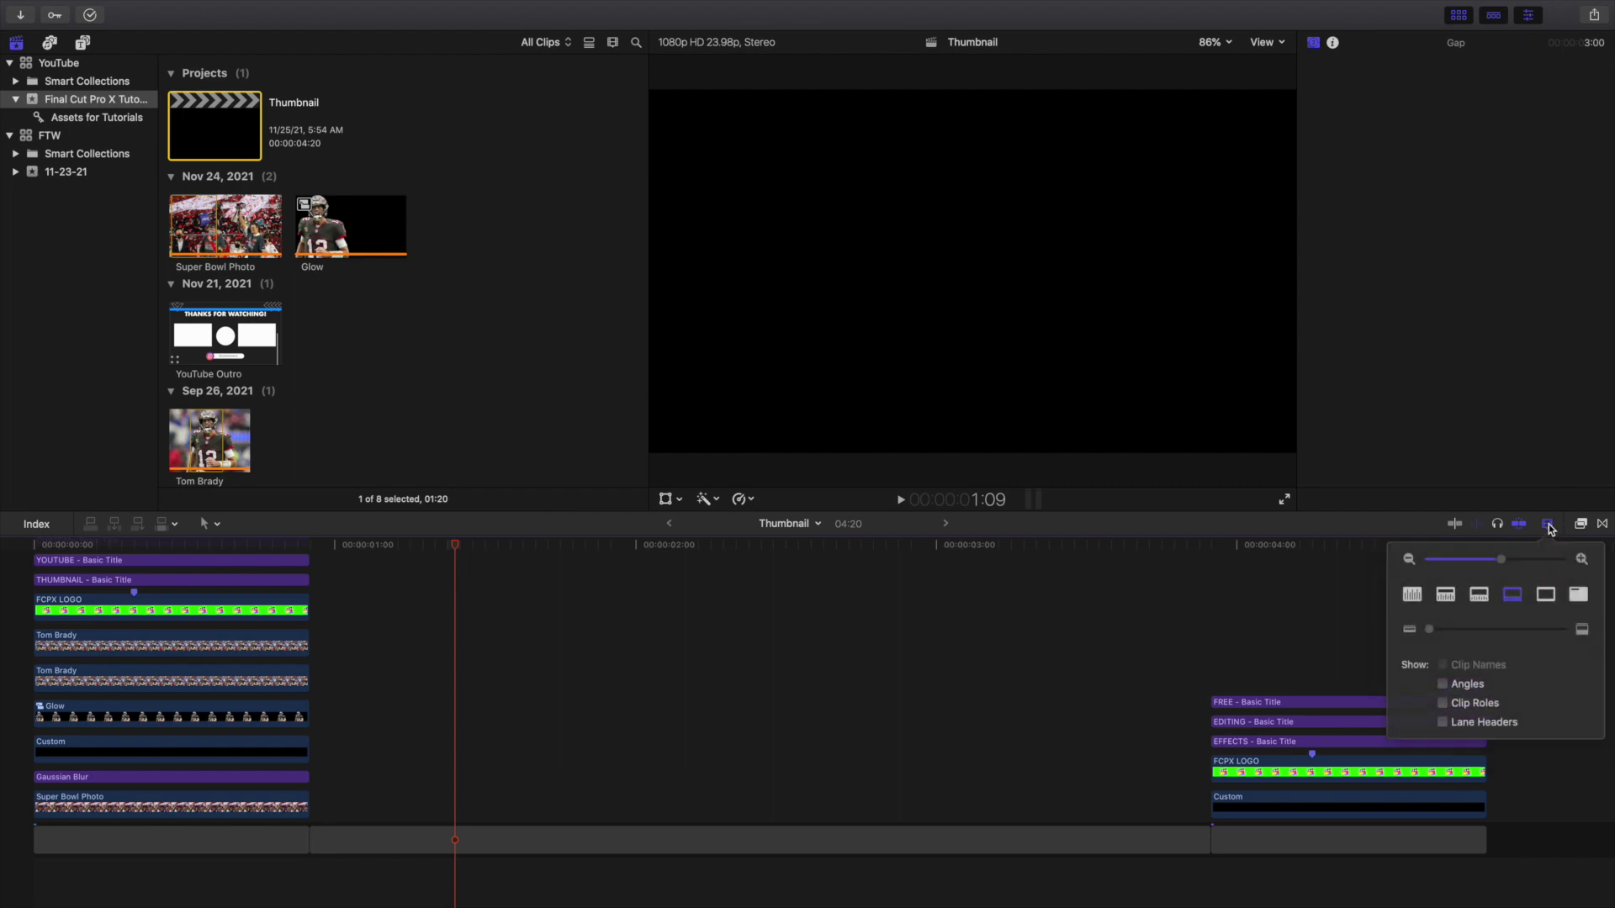
mouse_move(1434, 631)
mouse_down()
mouse_move(1453, 629)
mouse_move(1423, 631)
mouse_up()
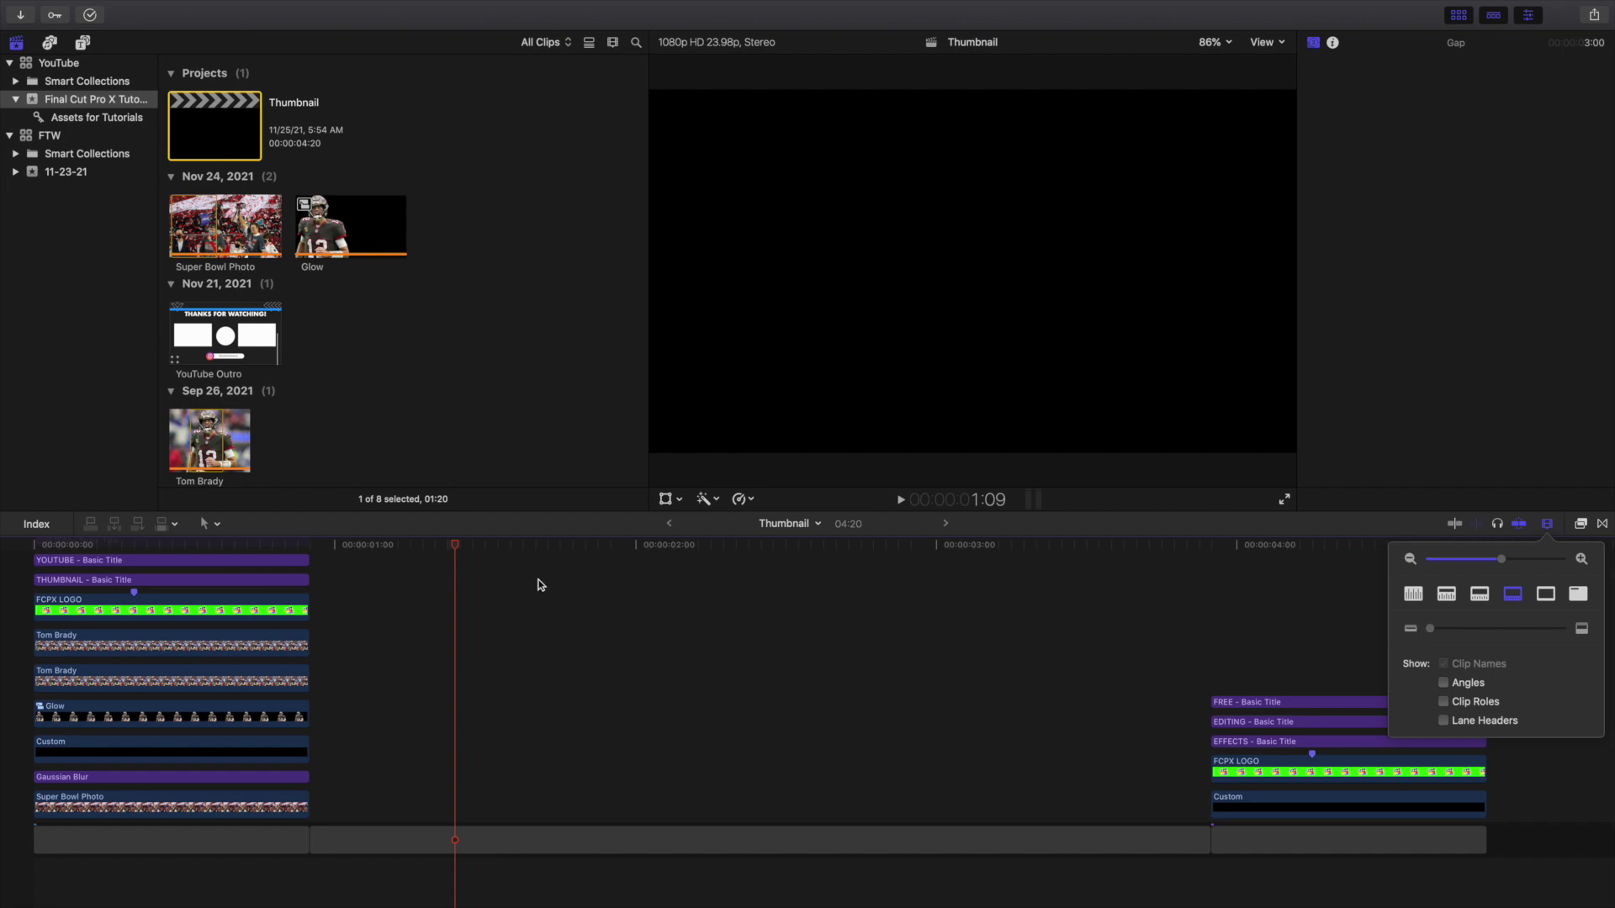
click(1340, 522)
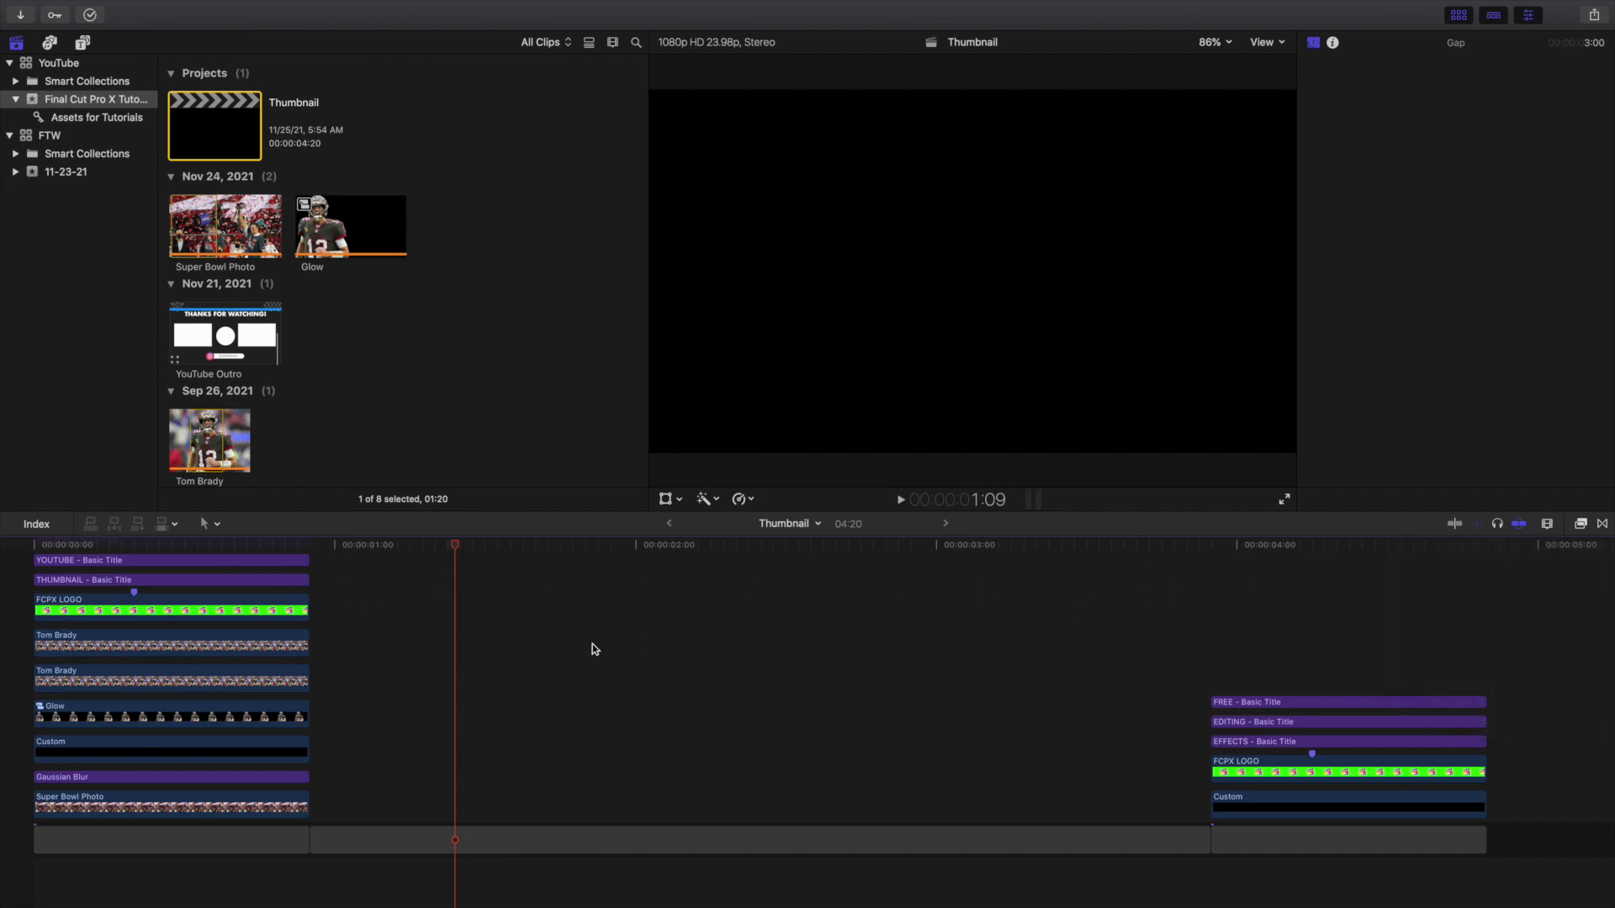
Add the Super Bowl Photo to the timeline in the empty gap after the first clip stack and trim it to 01:13.
click(223, 238)
drag(196, 227, 381, 680)
click(845, 632)
click(844, 671)
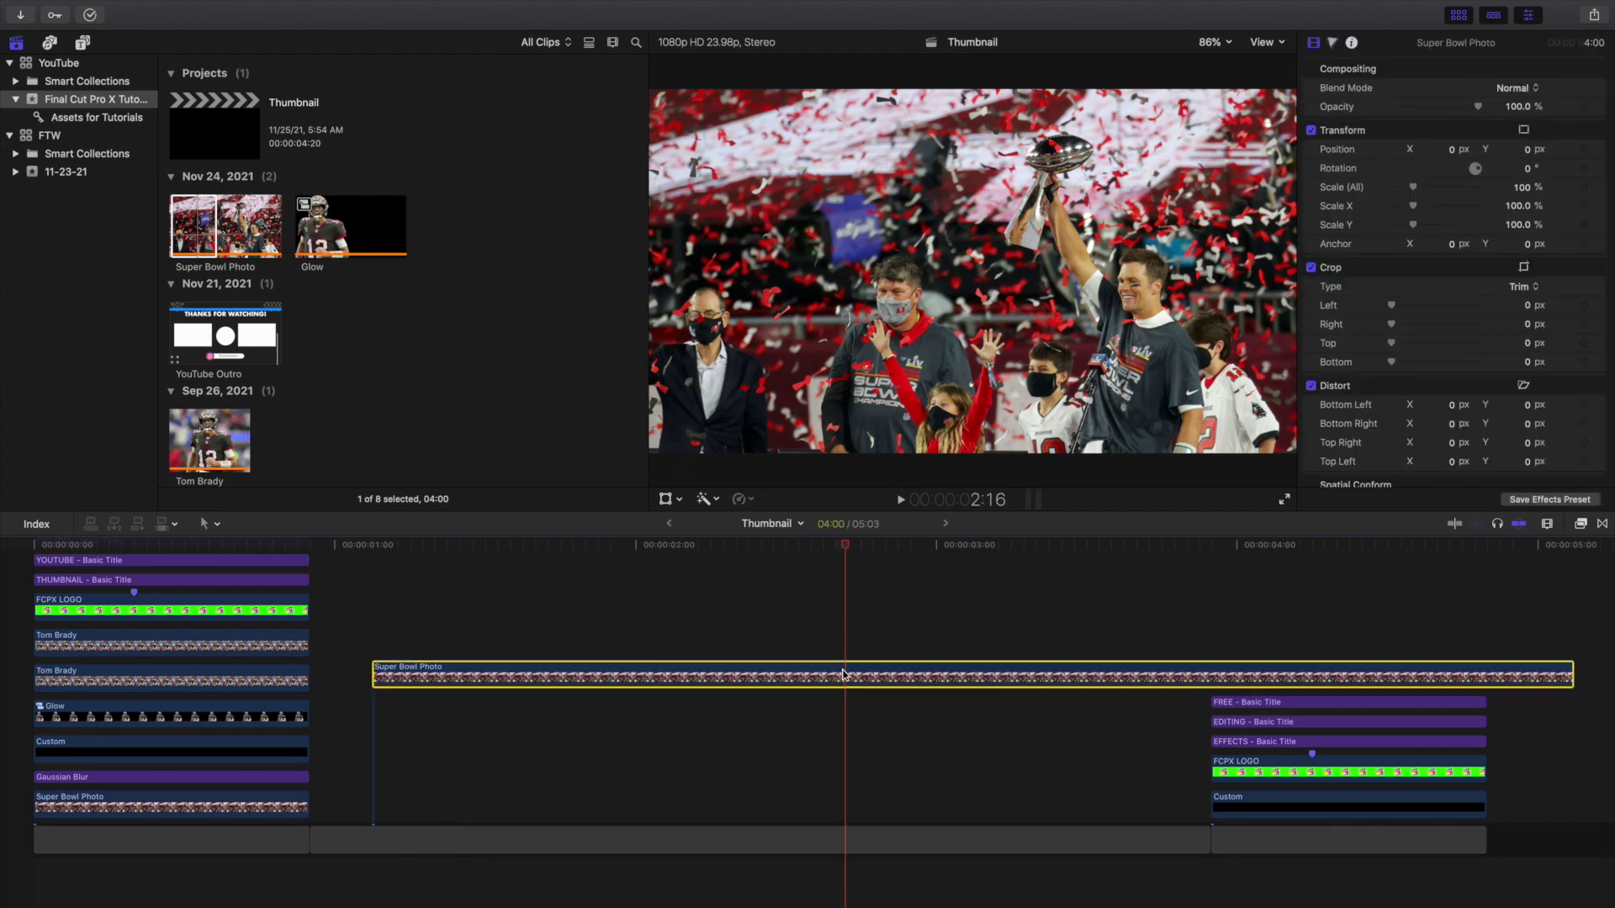
key(super+z)
click(562, 673)
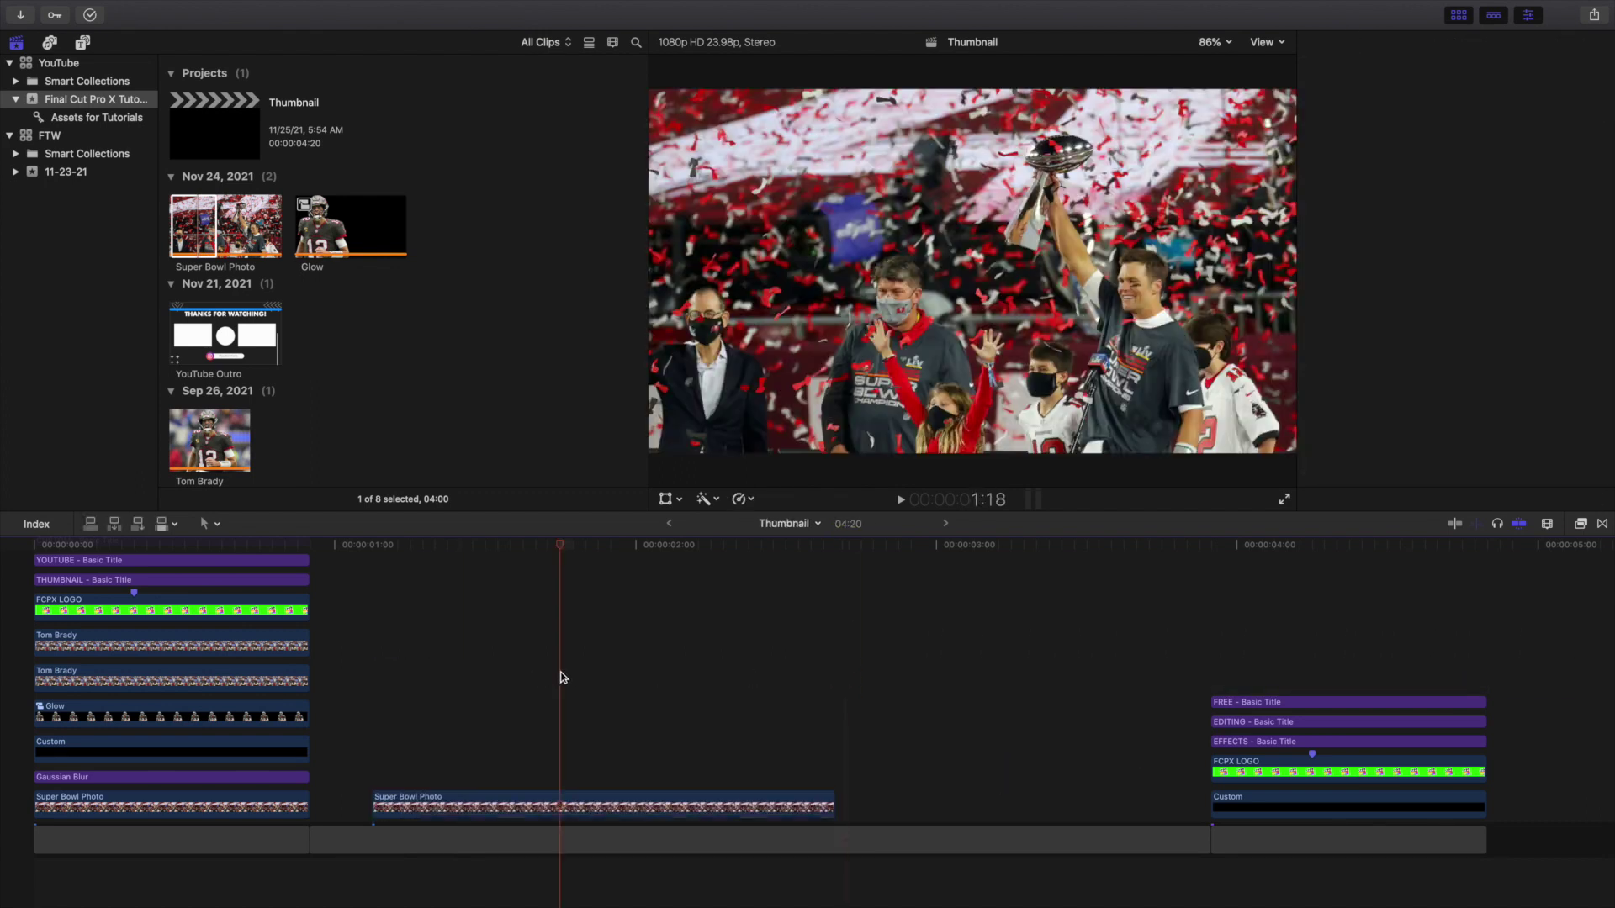
Rotate the newly added Super Bowl Photo by 5° and scale it to 120%.
click(548, 803)
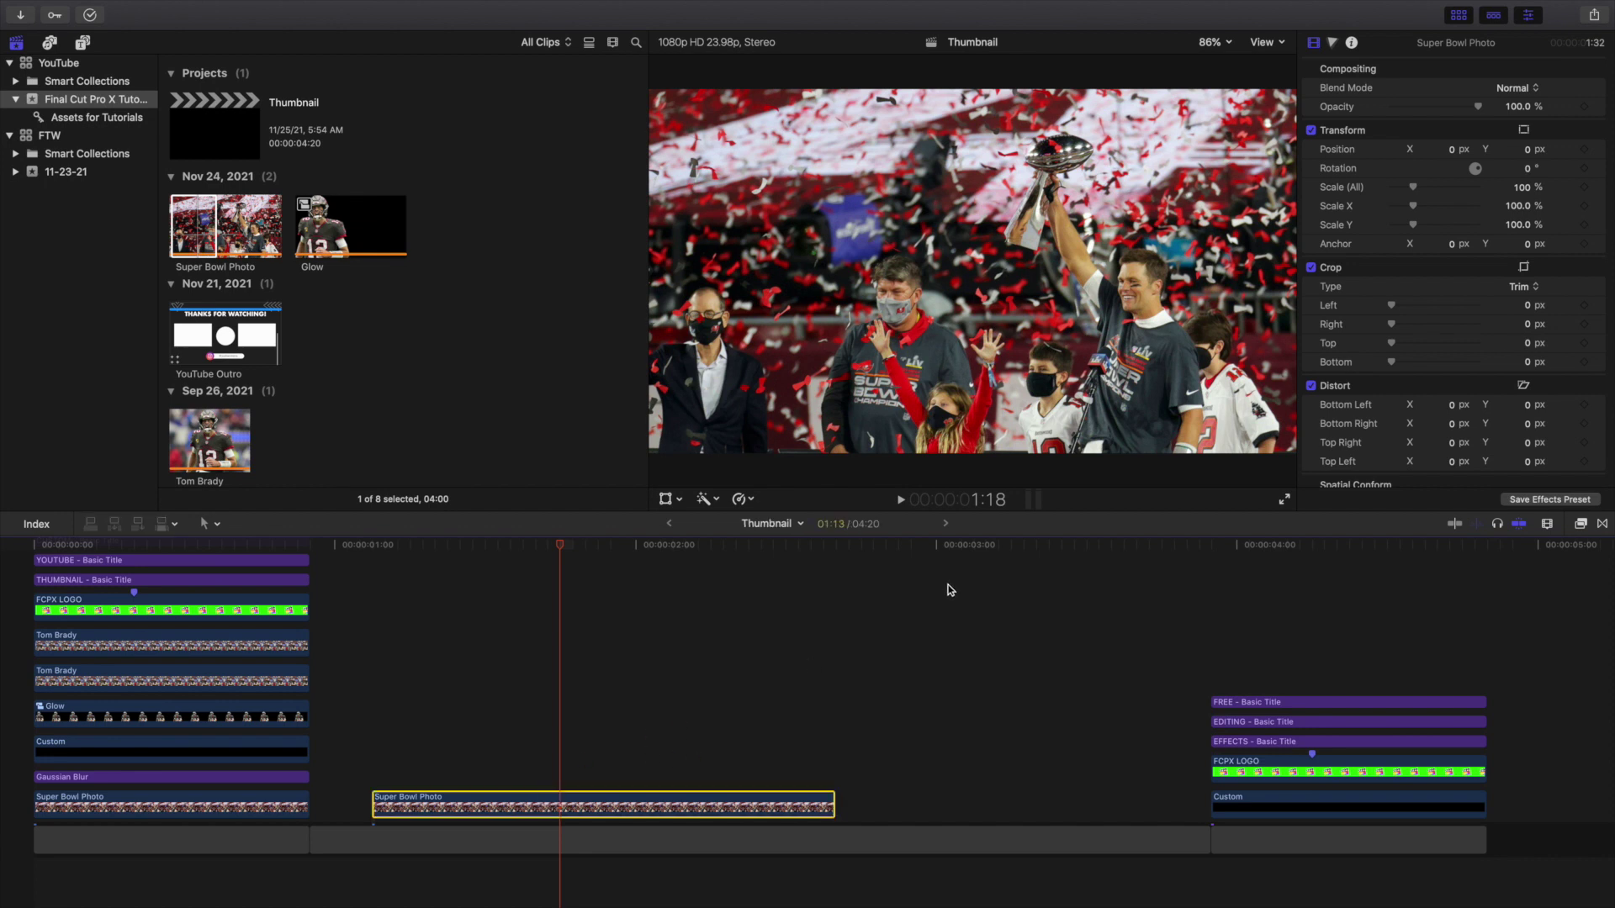
click(1529, 169)
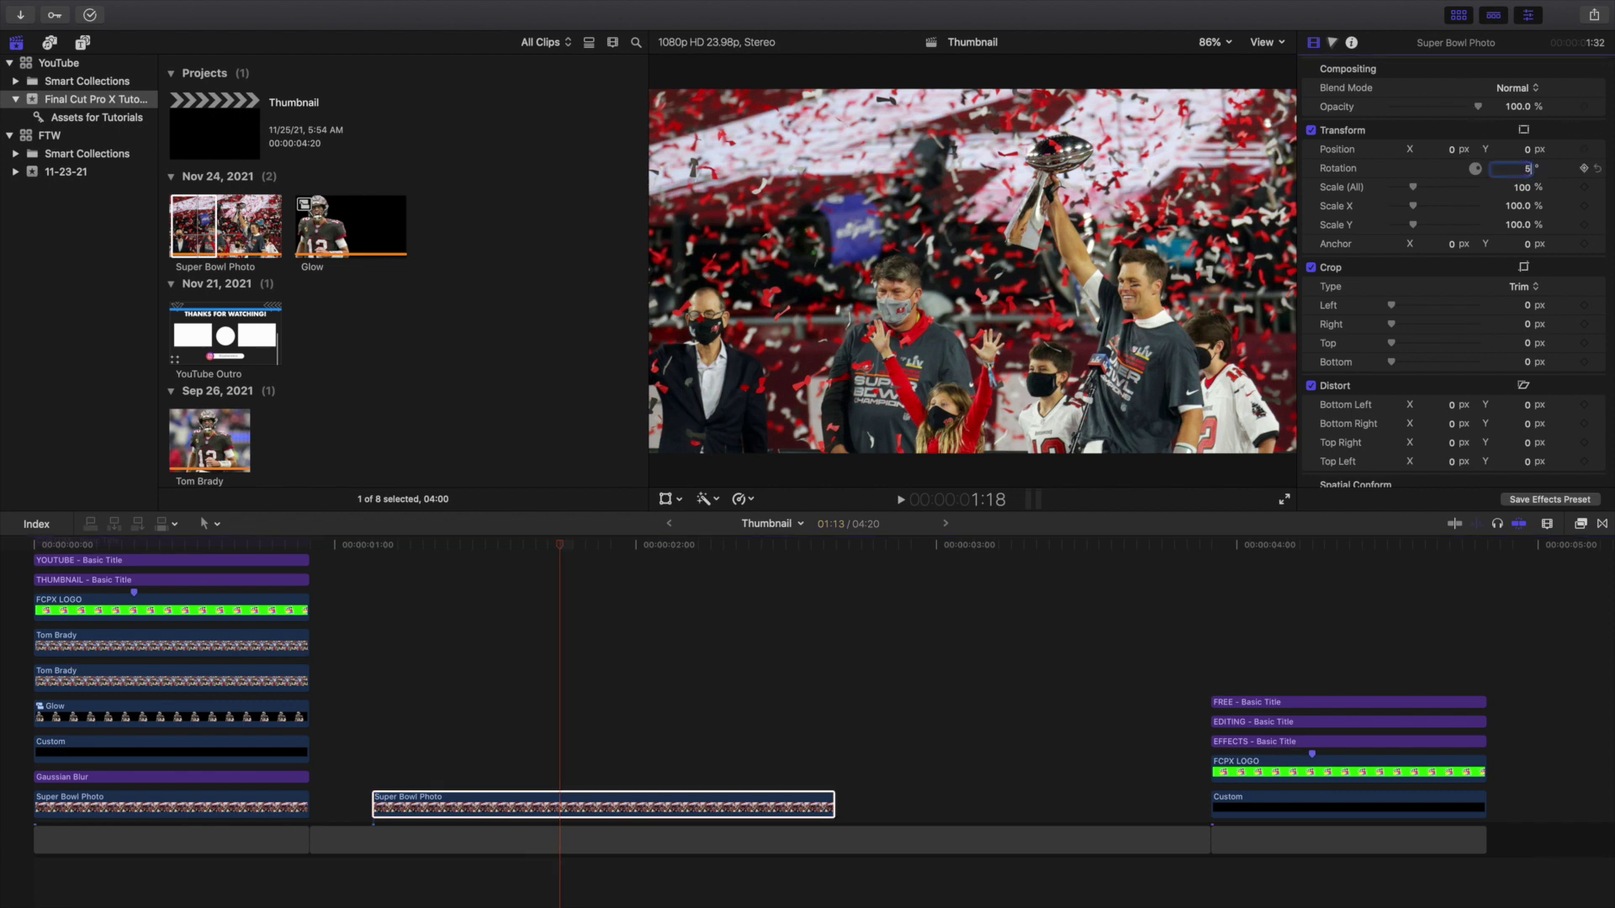
key(Return)
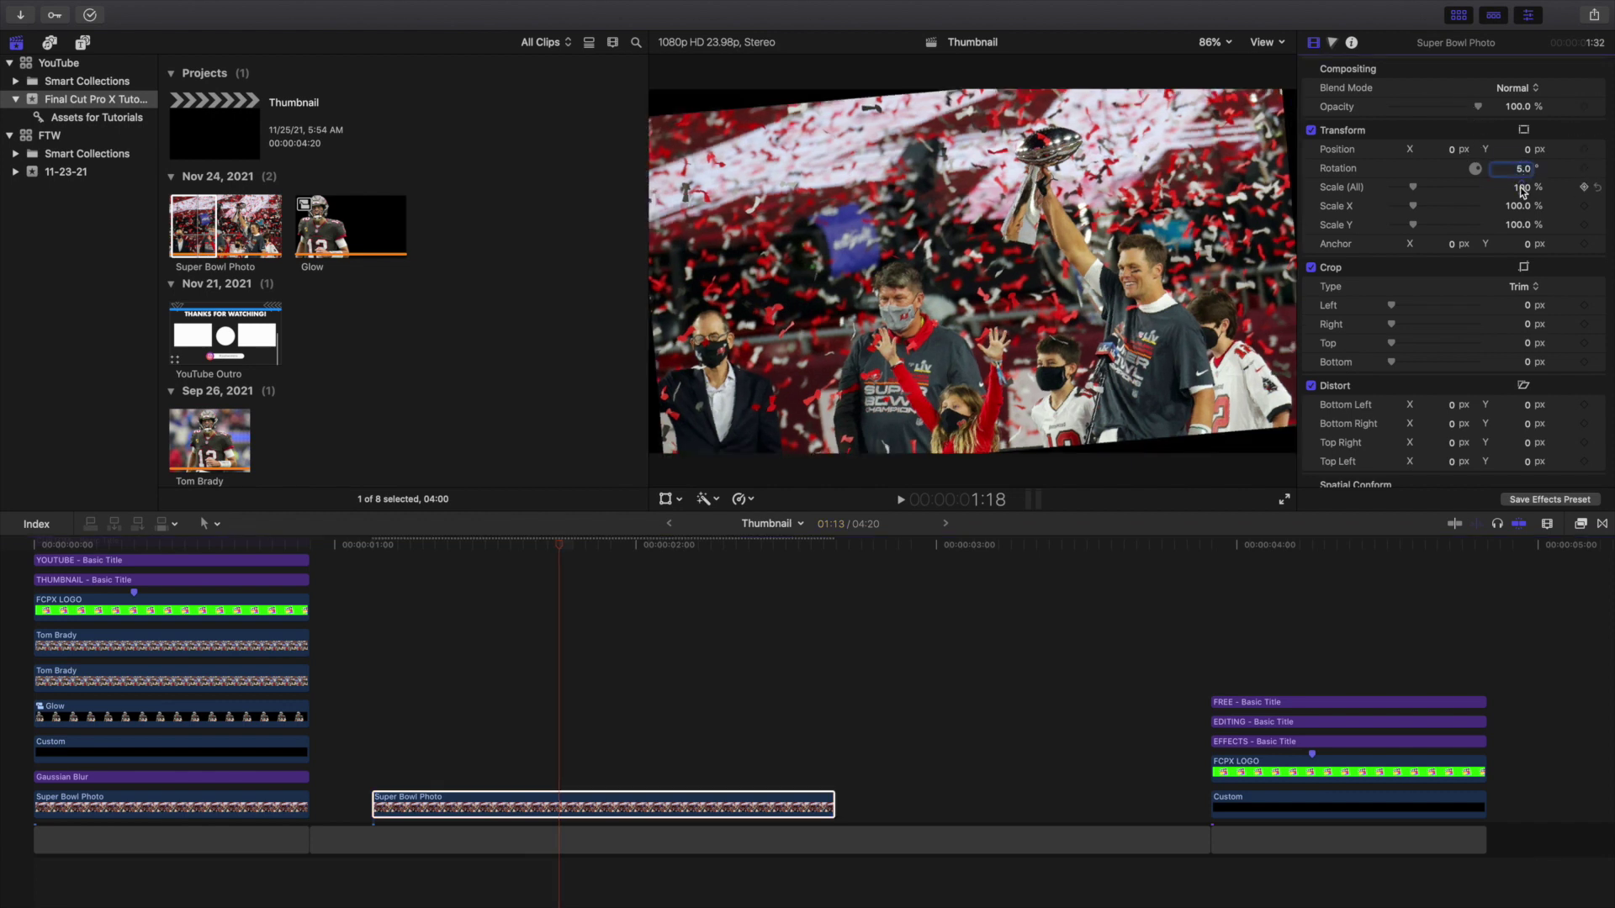
drag(1524, 189, 1523, 182)
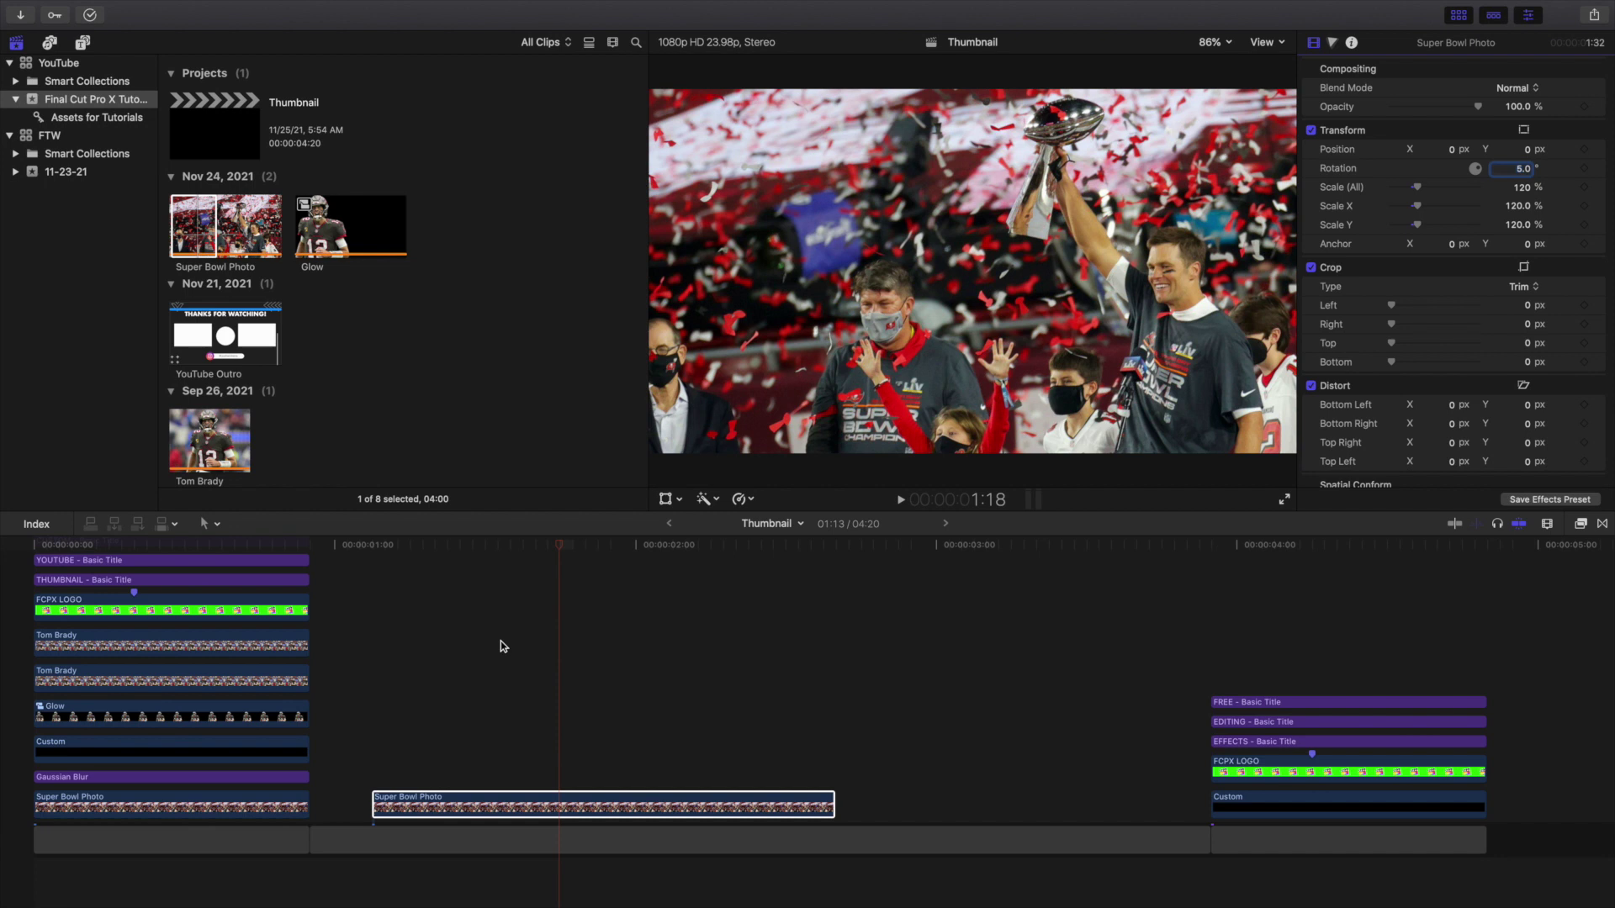
Search all video effects for "tint" and apply the Tint effect to the new Super Bowl Photo clip.
click(562, 803)
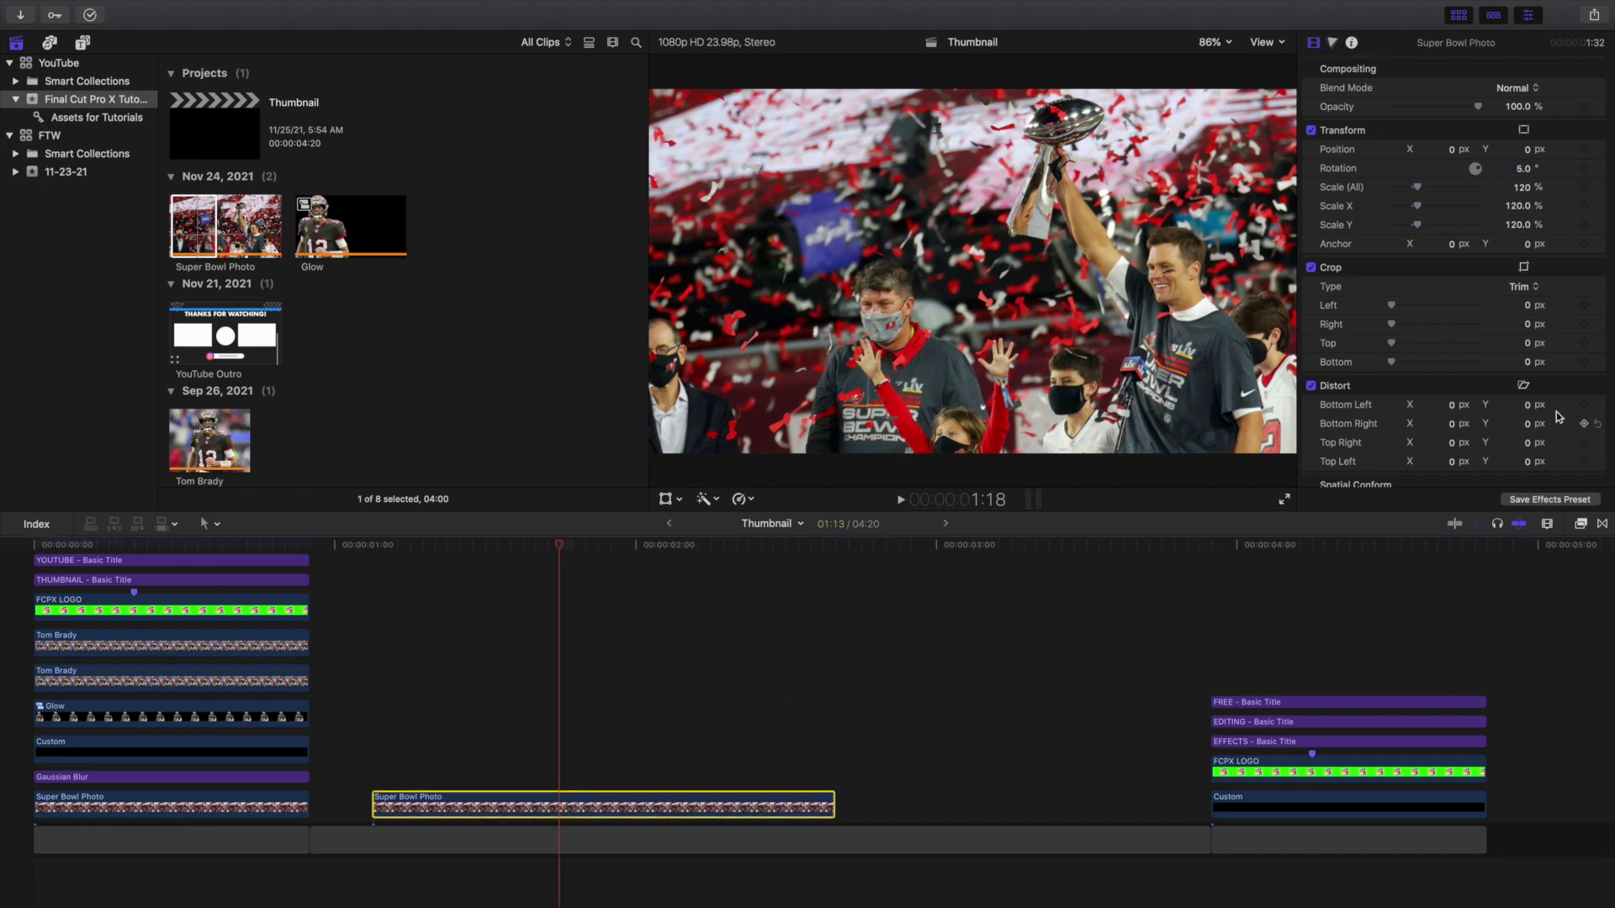
click(1582, 523)
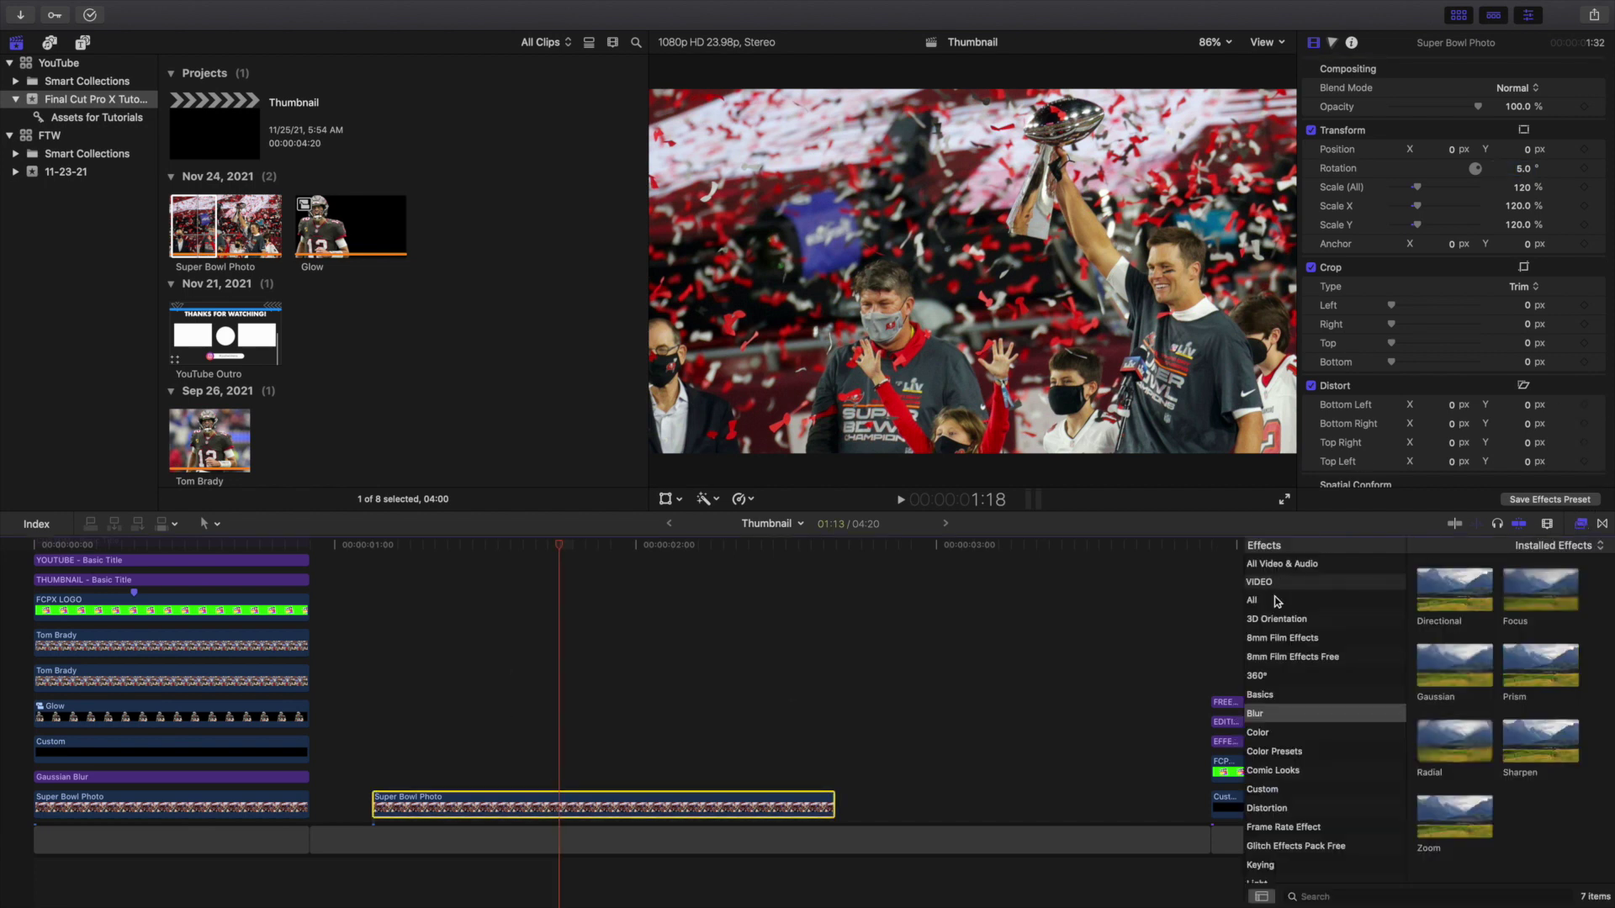
click(1253, 600)
click(1346, 897)
text(t)
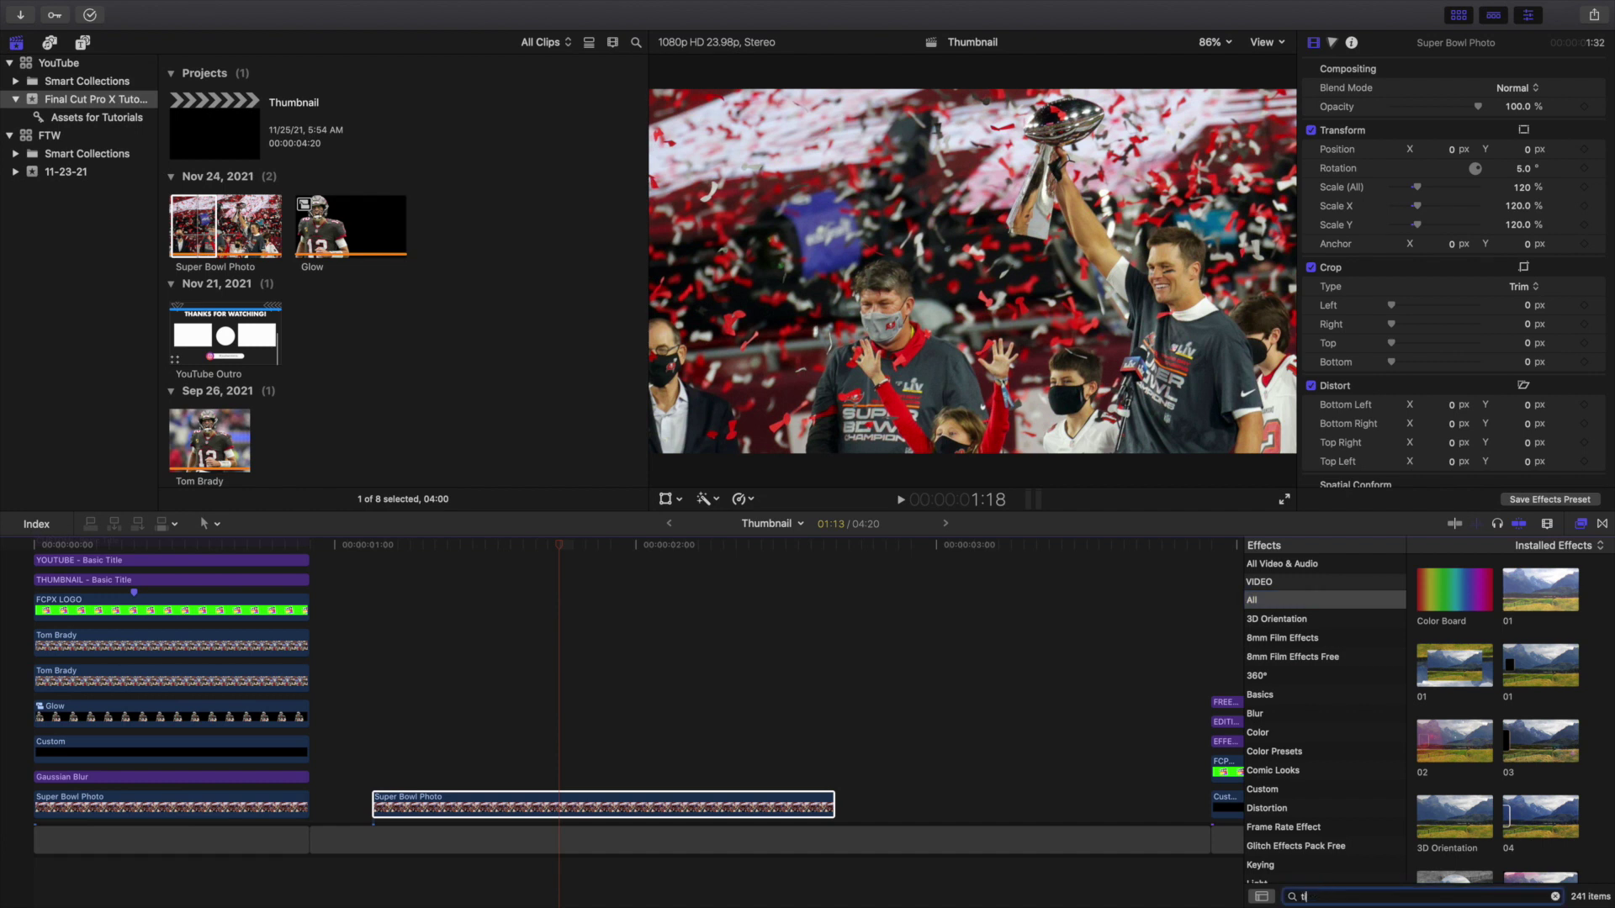
text(int)
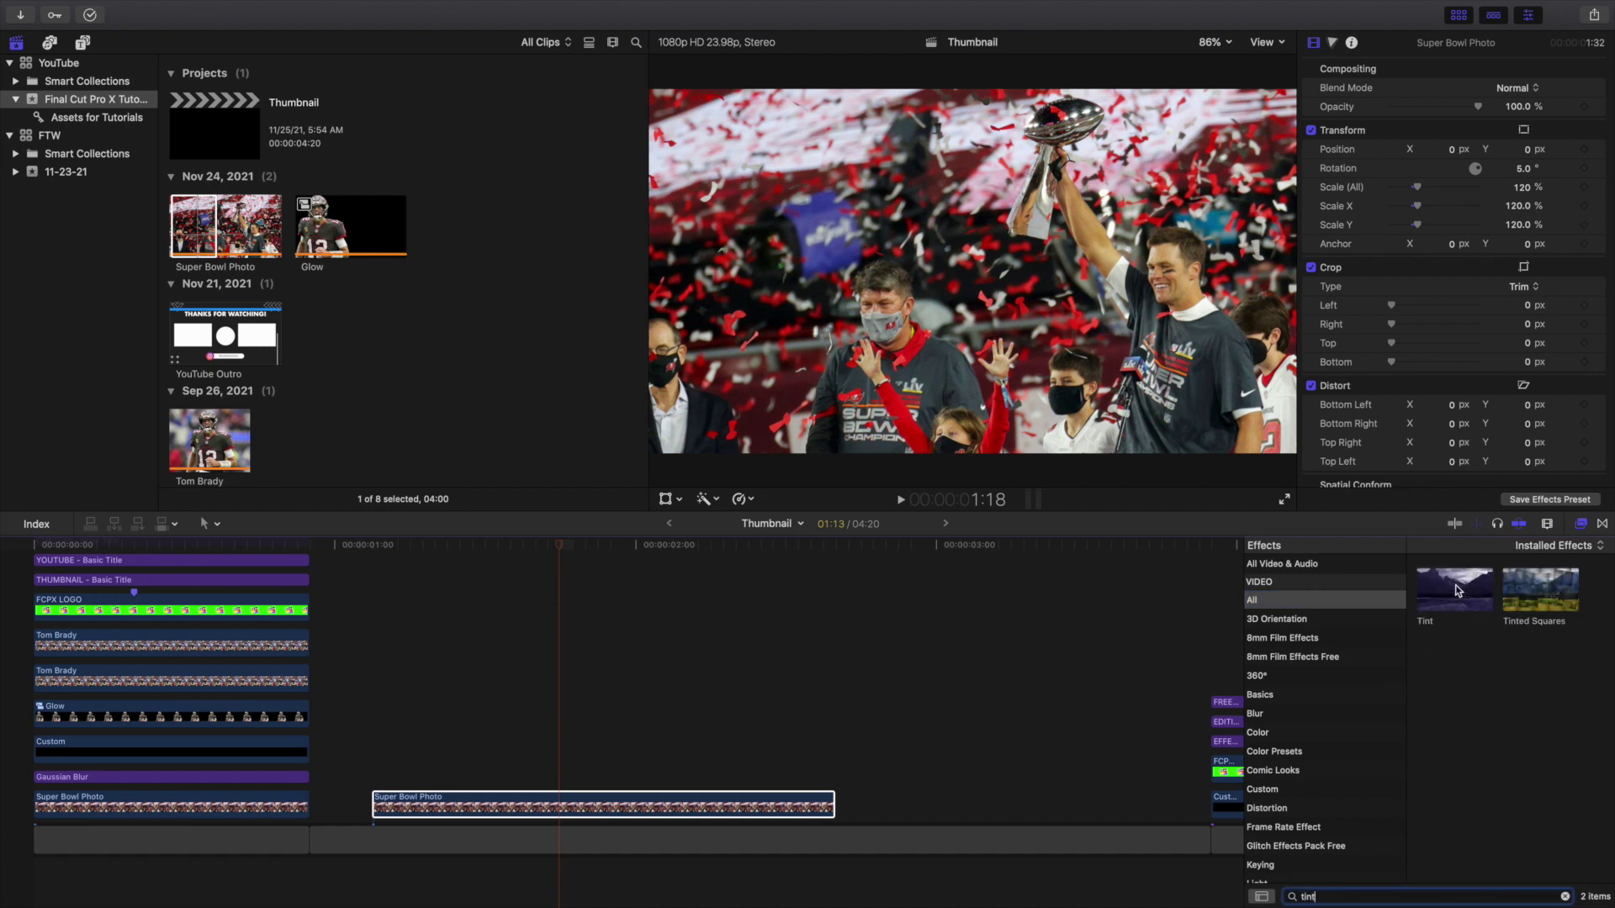
drag(1426, 600, 570, 809)
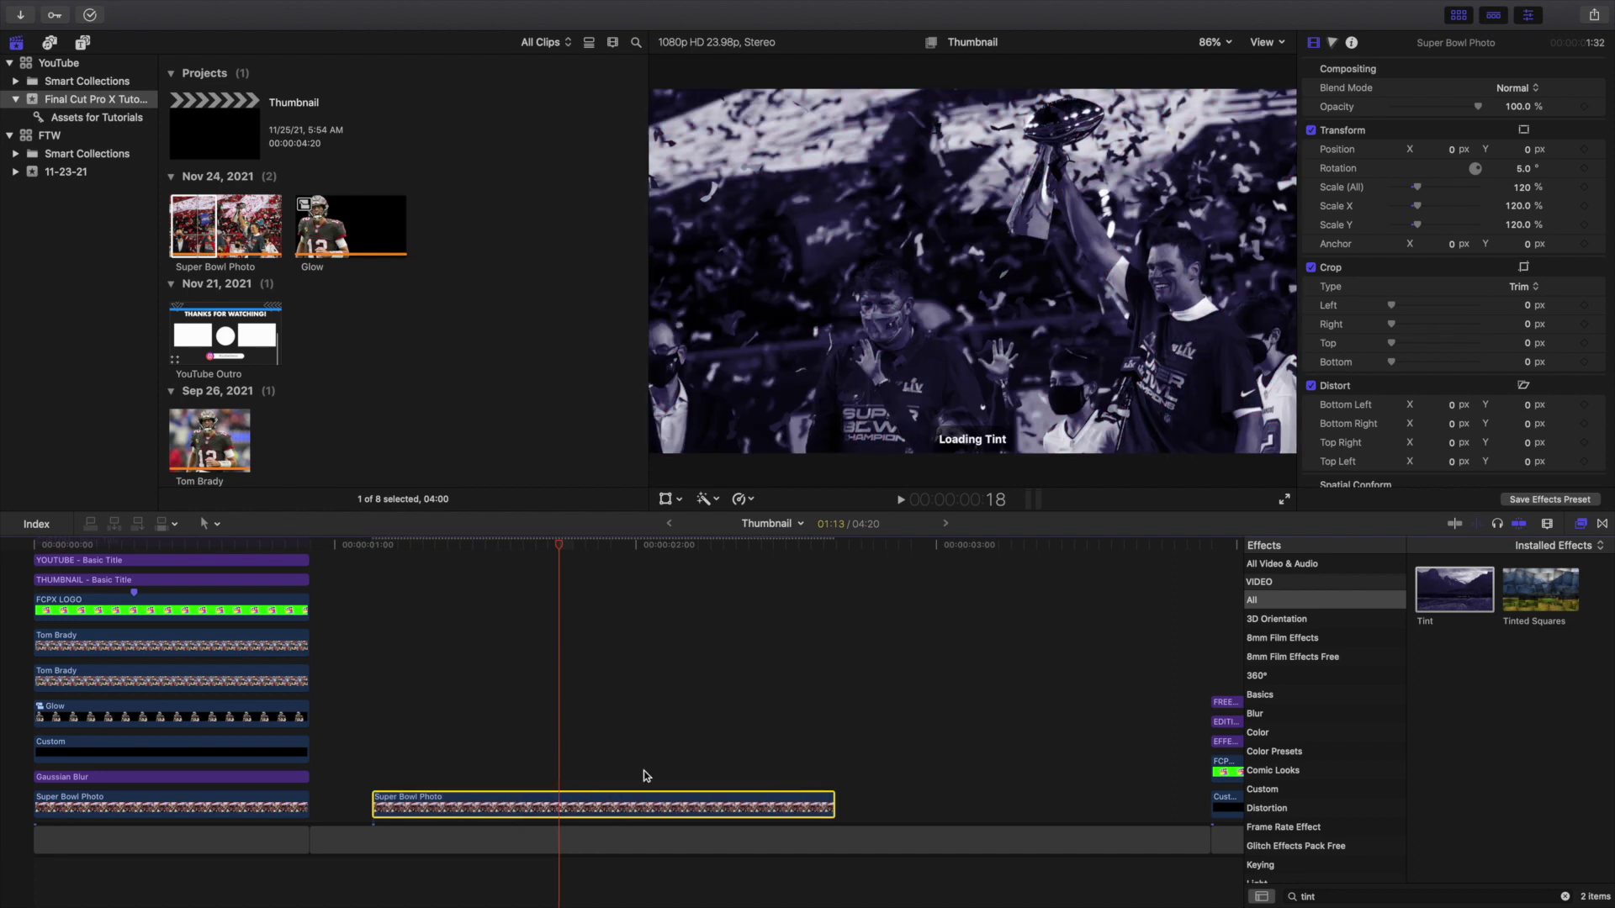
click(1577, 526)
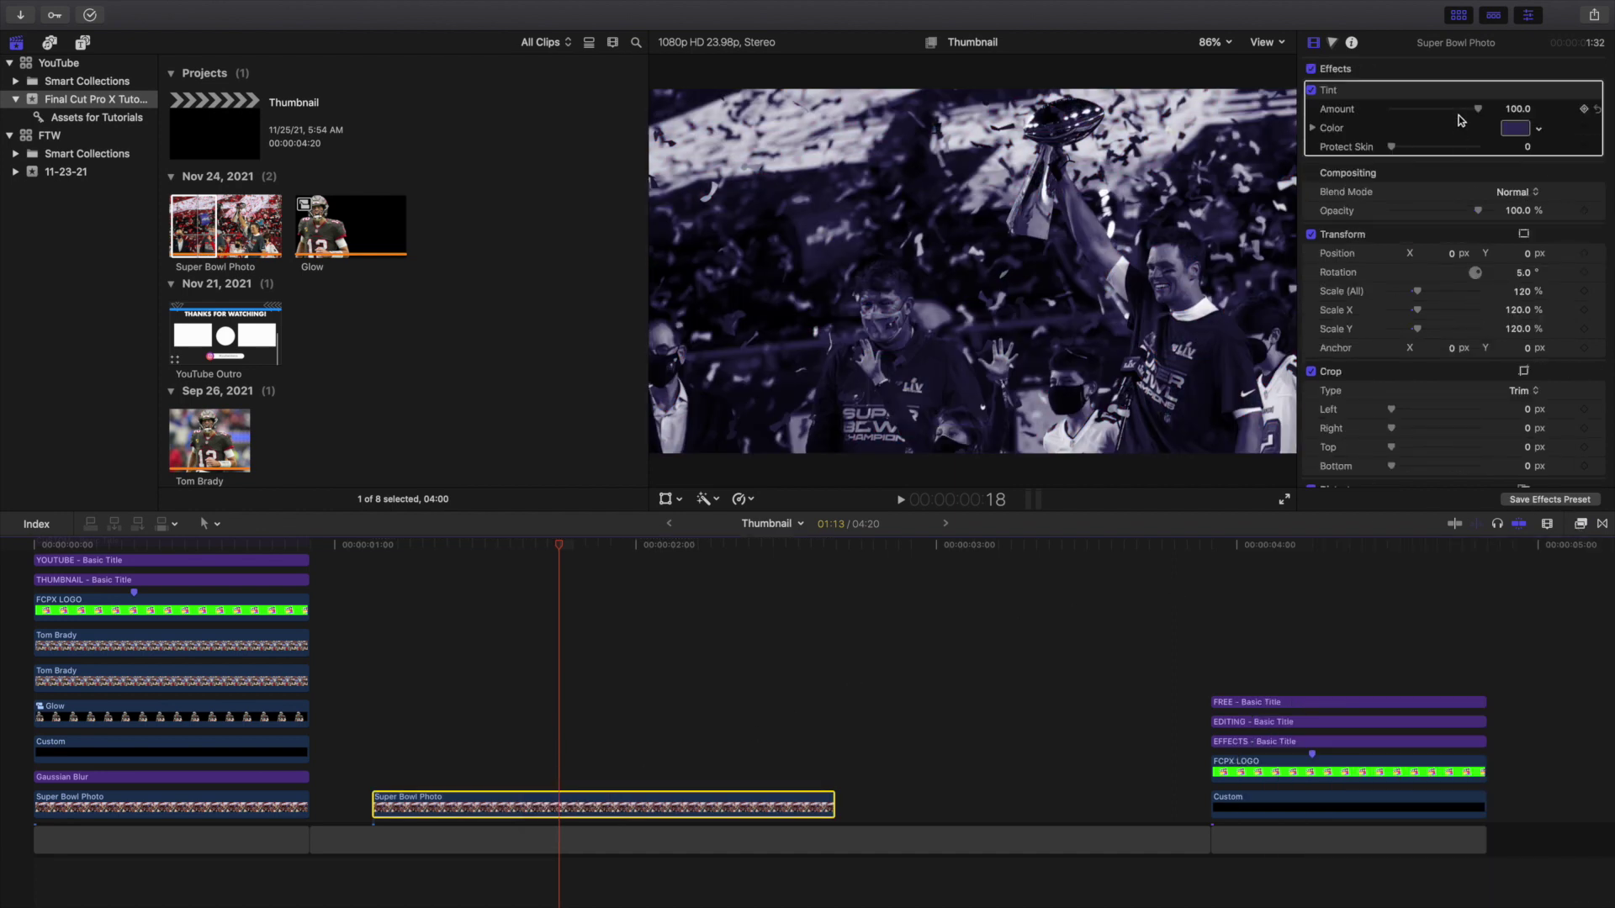
Change the Tint effect's color to a bright red.
click(1515, 129)
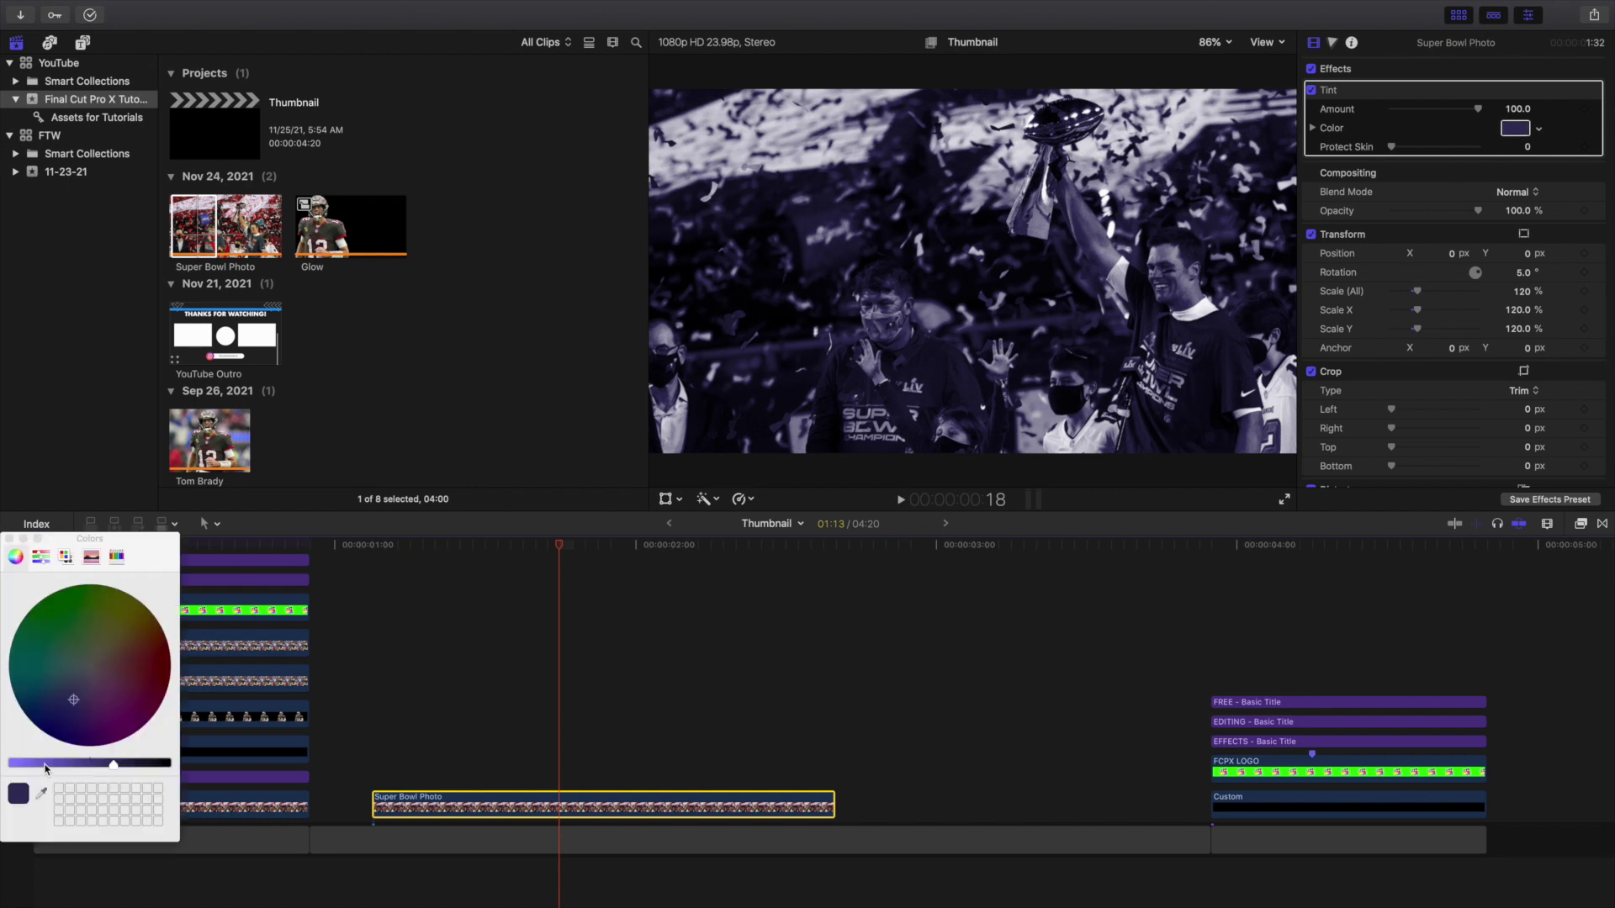
drag(47, 764, 28, 765)
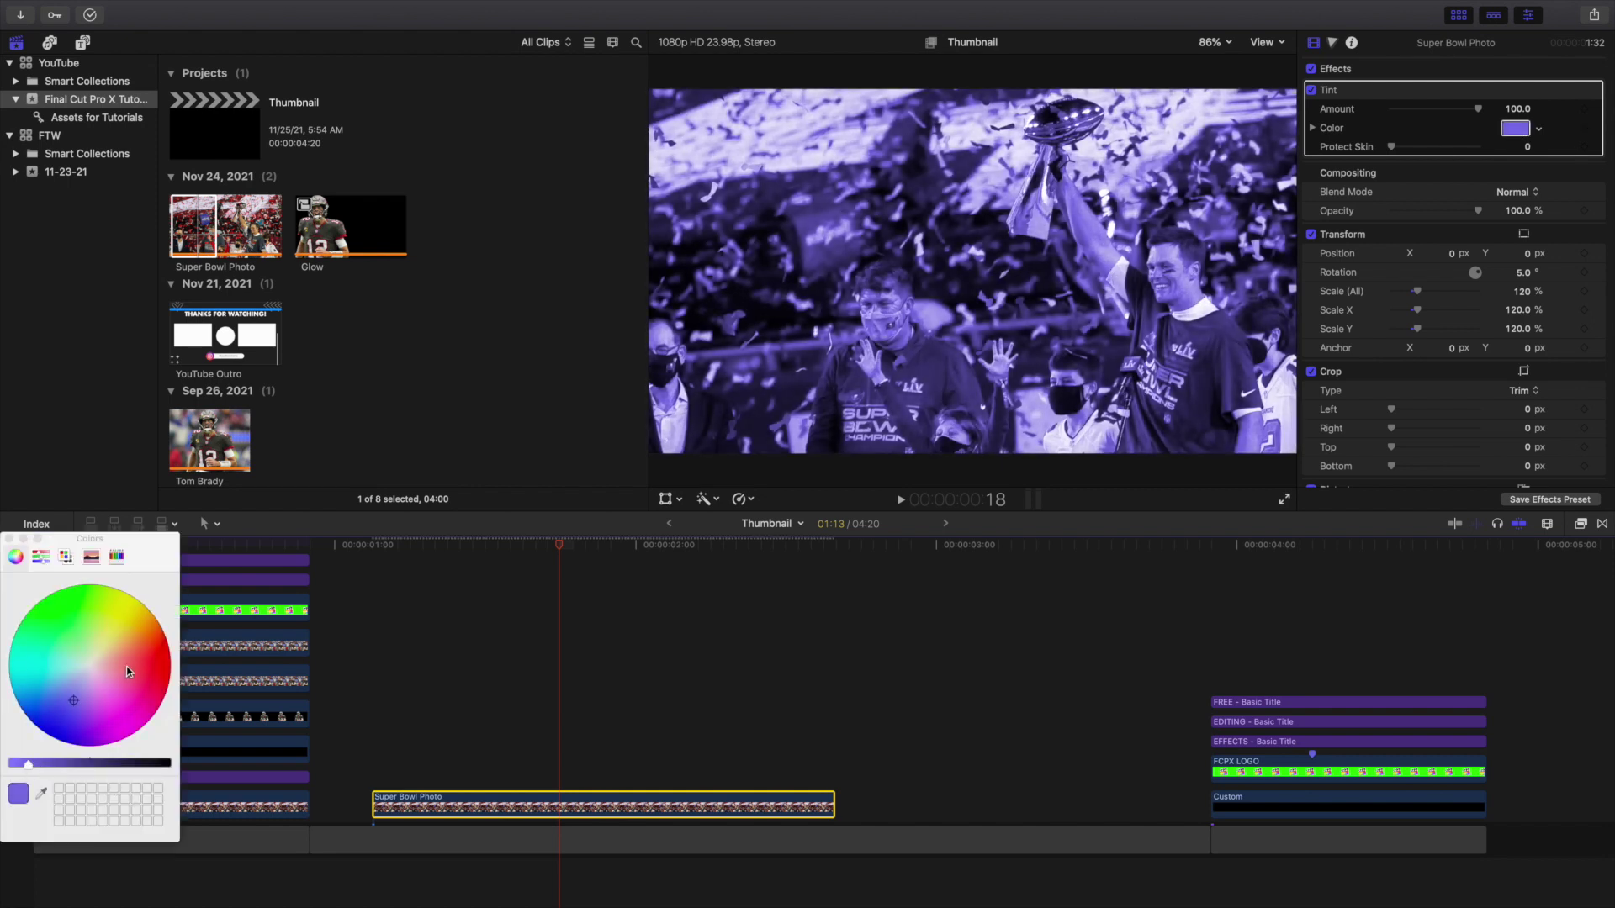
drag(143, 664, 160, 666)
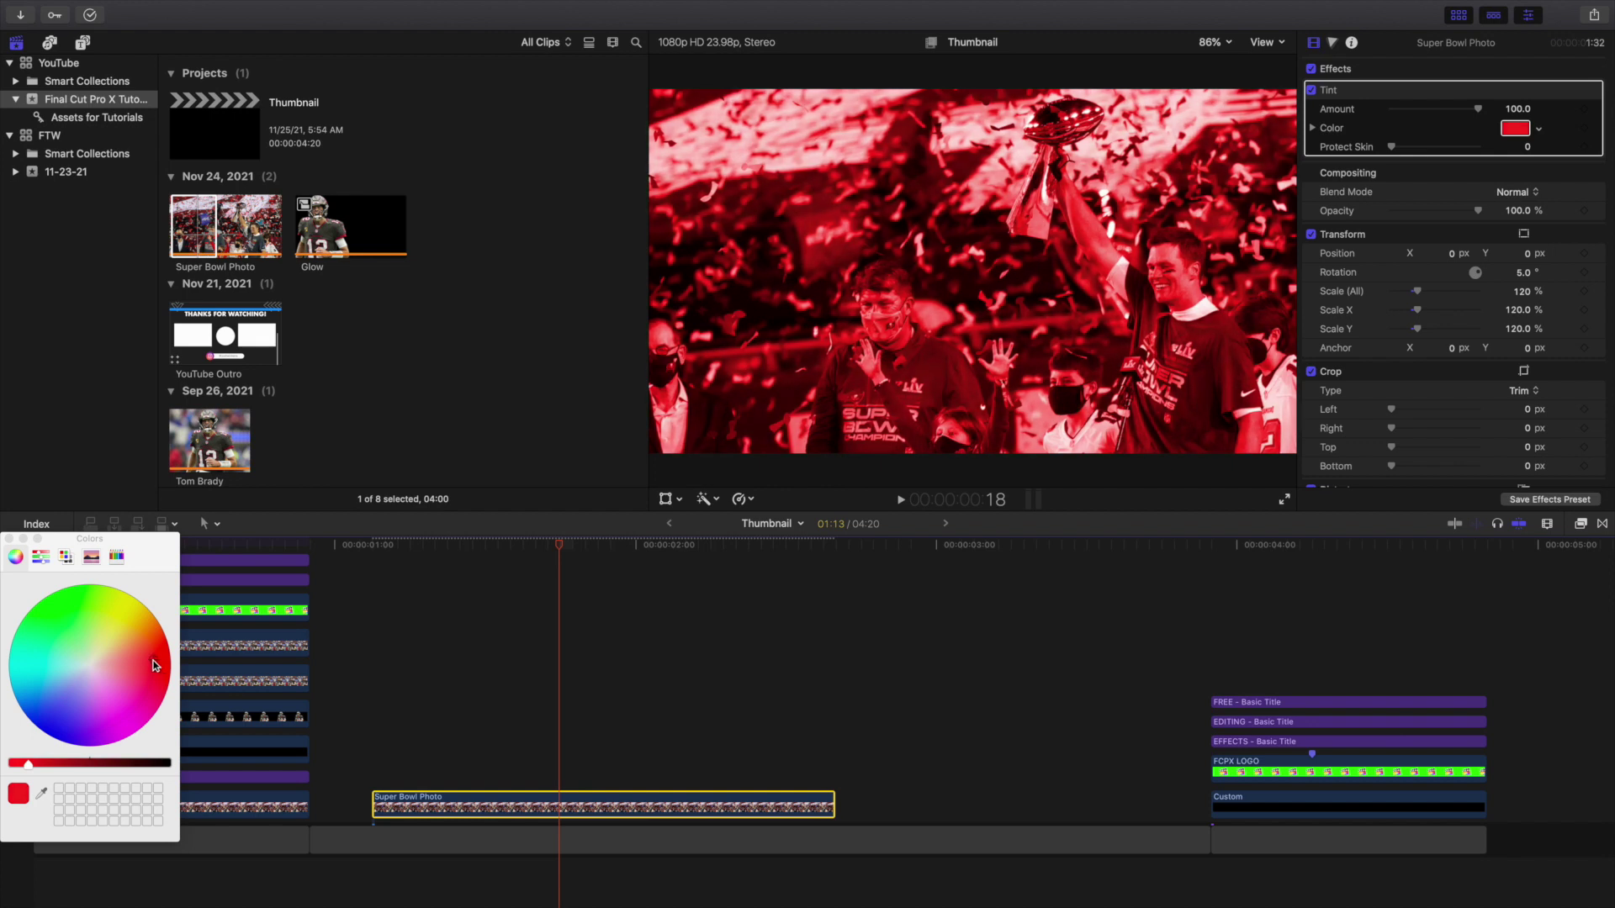
click(9, 539)
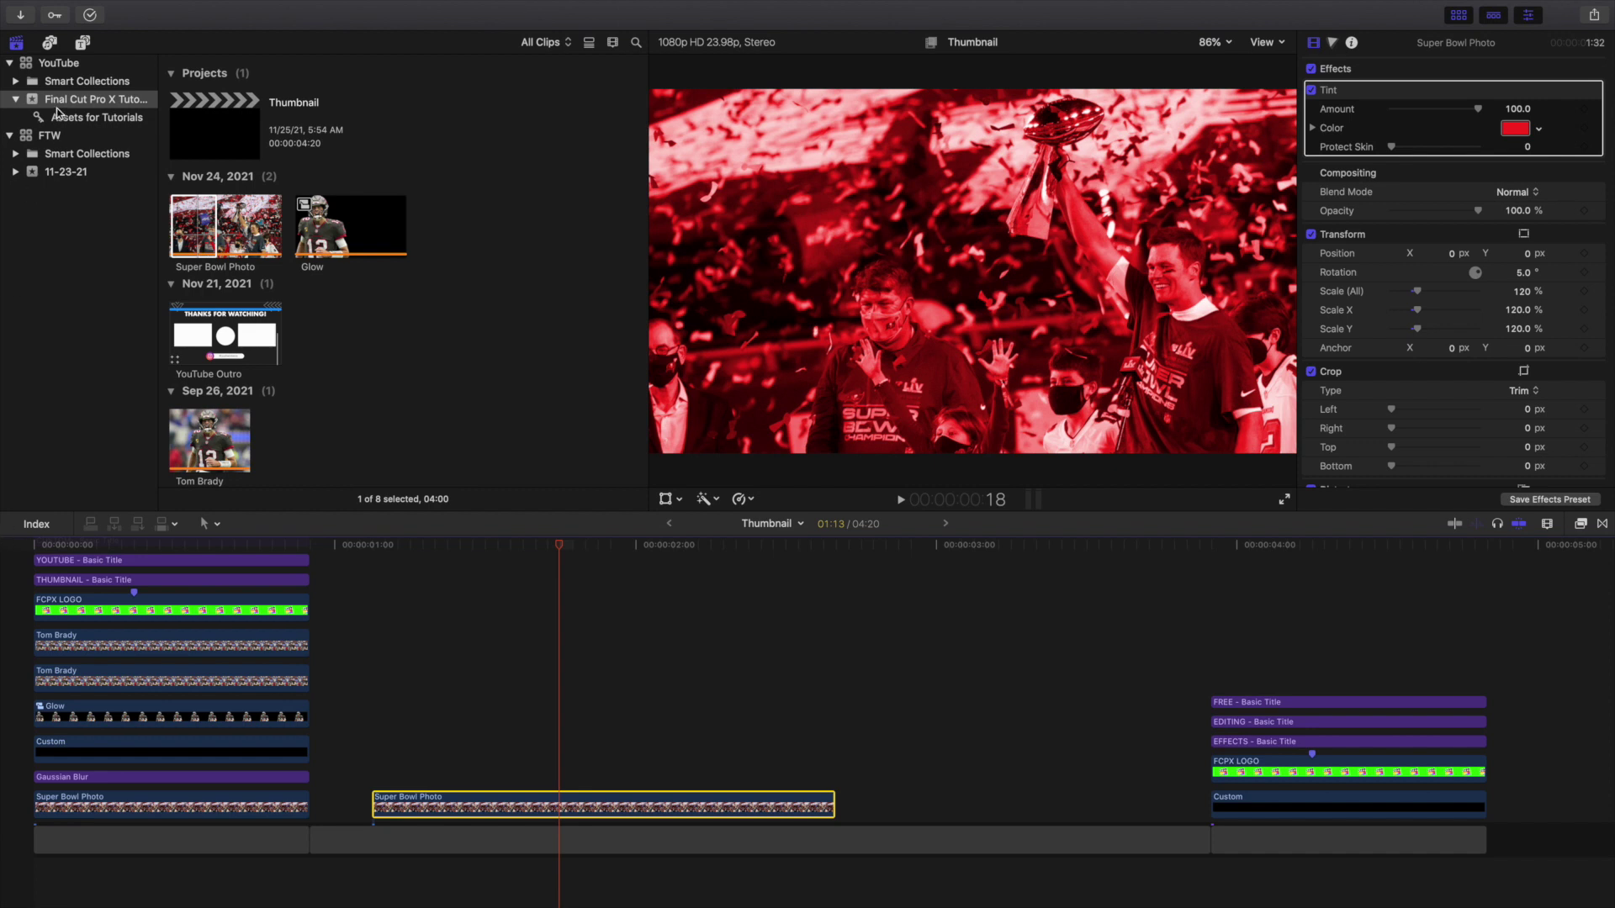
Add the Short adjustment layer above the new Super Bowl Photo clip and trim its end to match the photo.
click(84, 44)
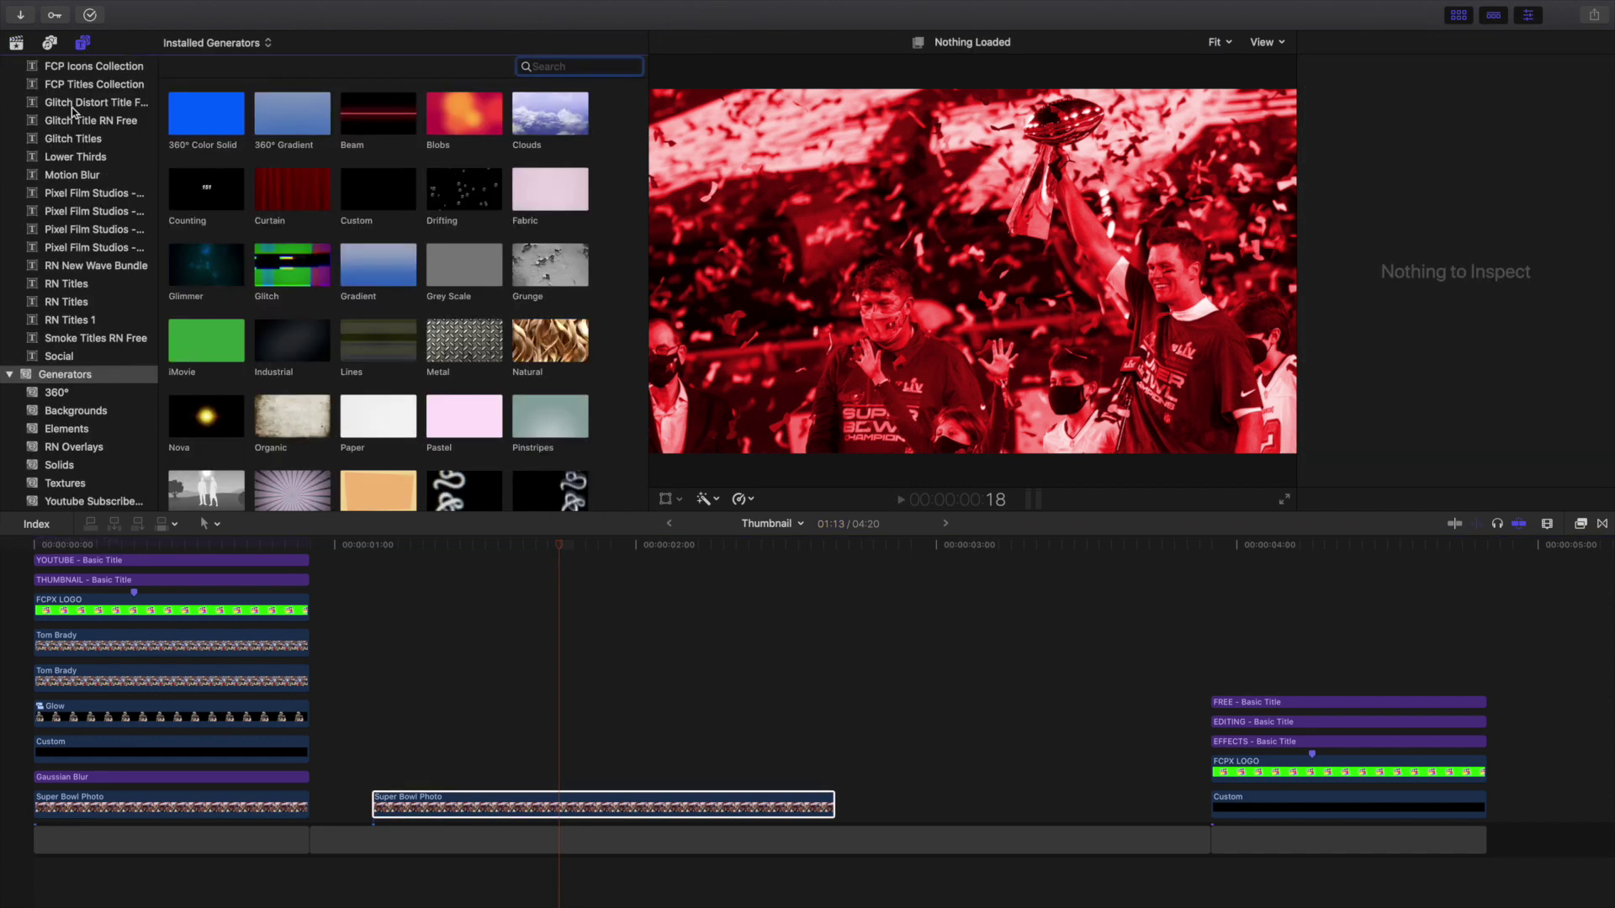
scroll(76, 168, up, 5)
click(68, 136)
drag(378, 113, 375, 755)
click(835, 755)
click(836, 776)
key(alt+bracketright)
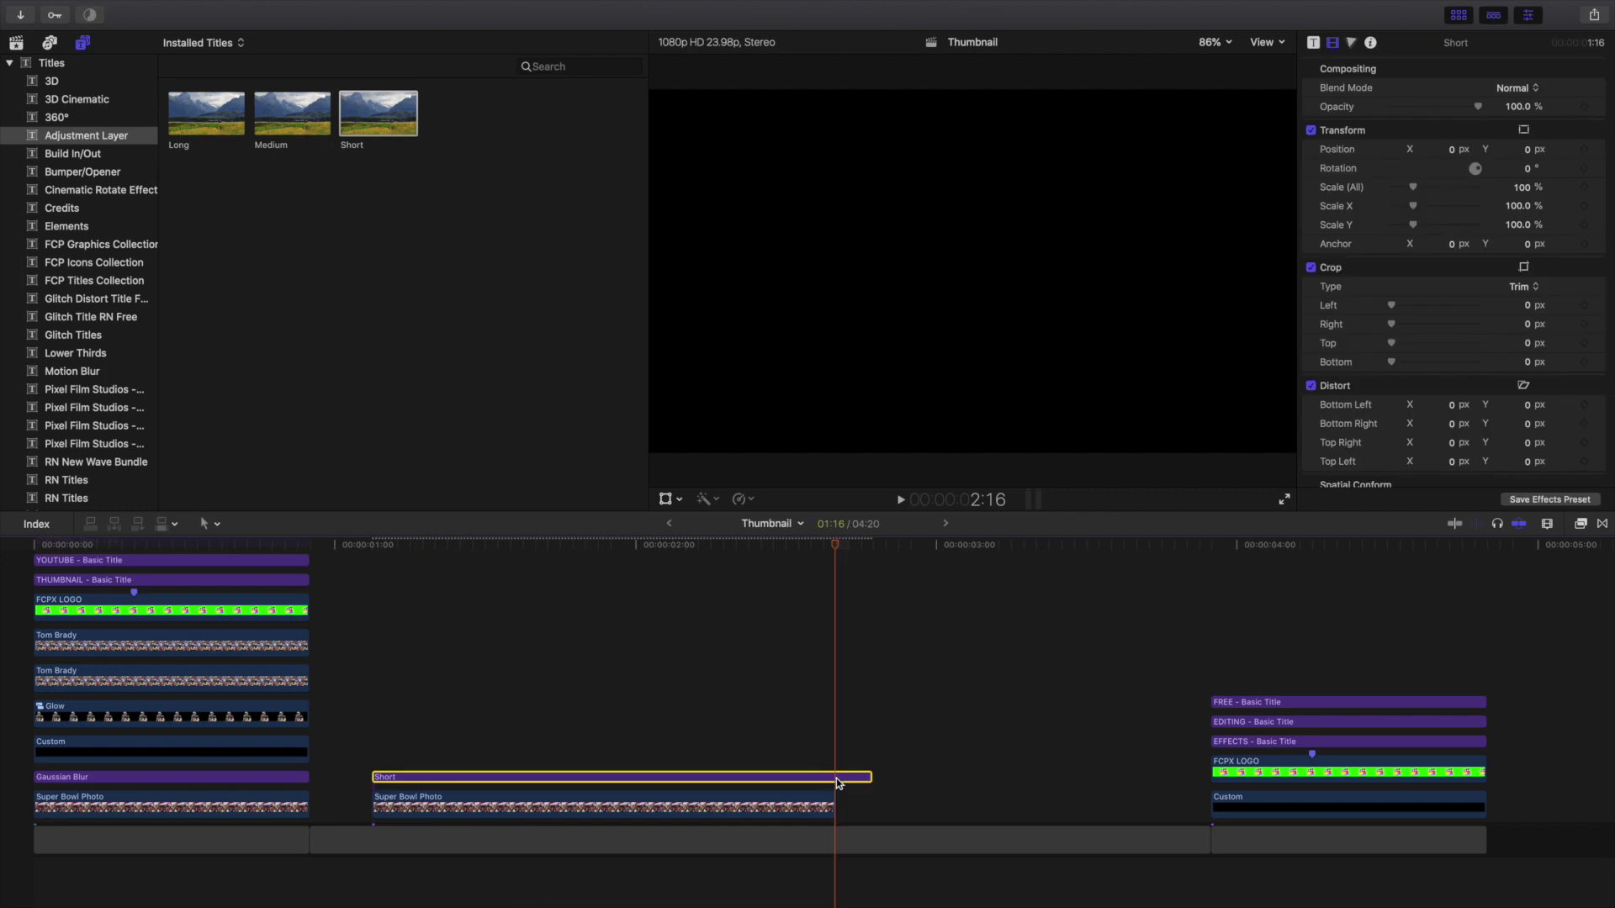
click(587, 733)
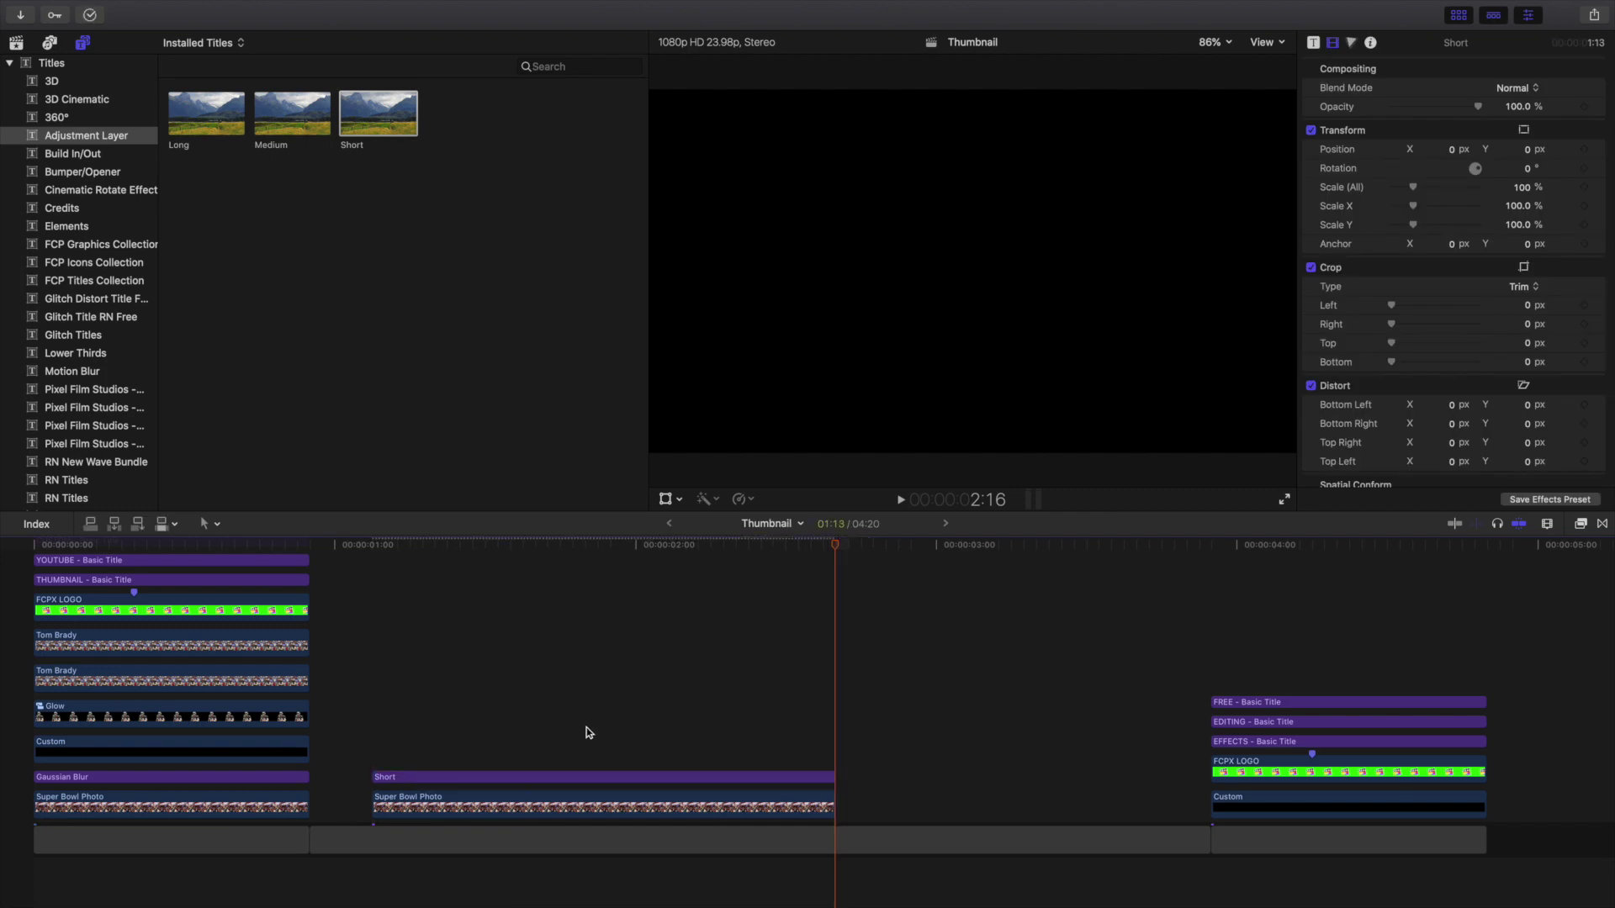
Apply the Gaussian blur effect to the Short adjustment layer.
click(17, 43)
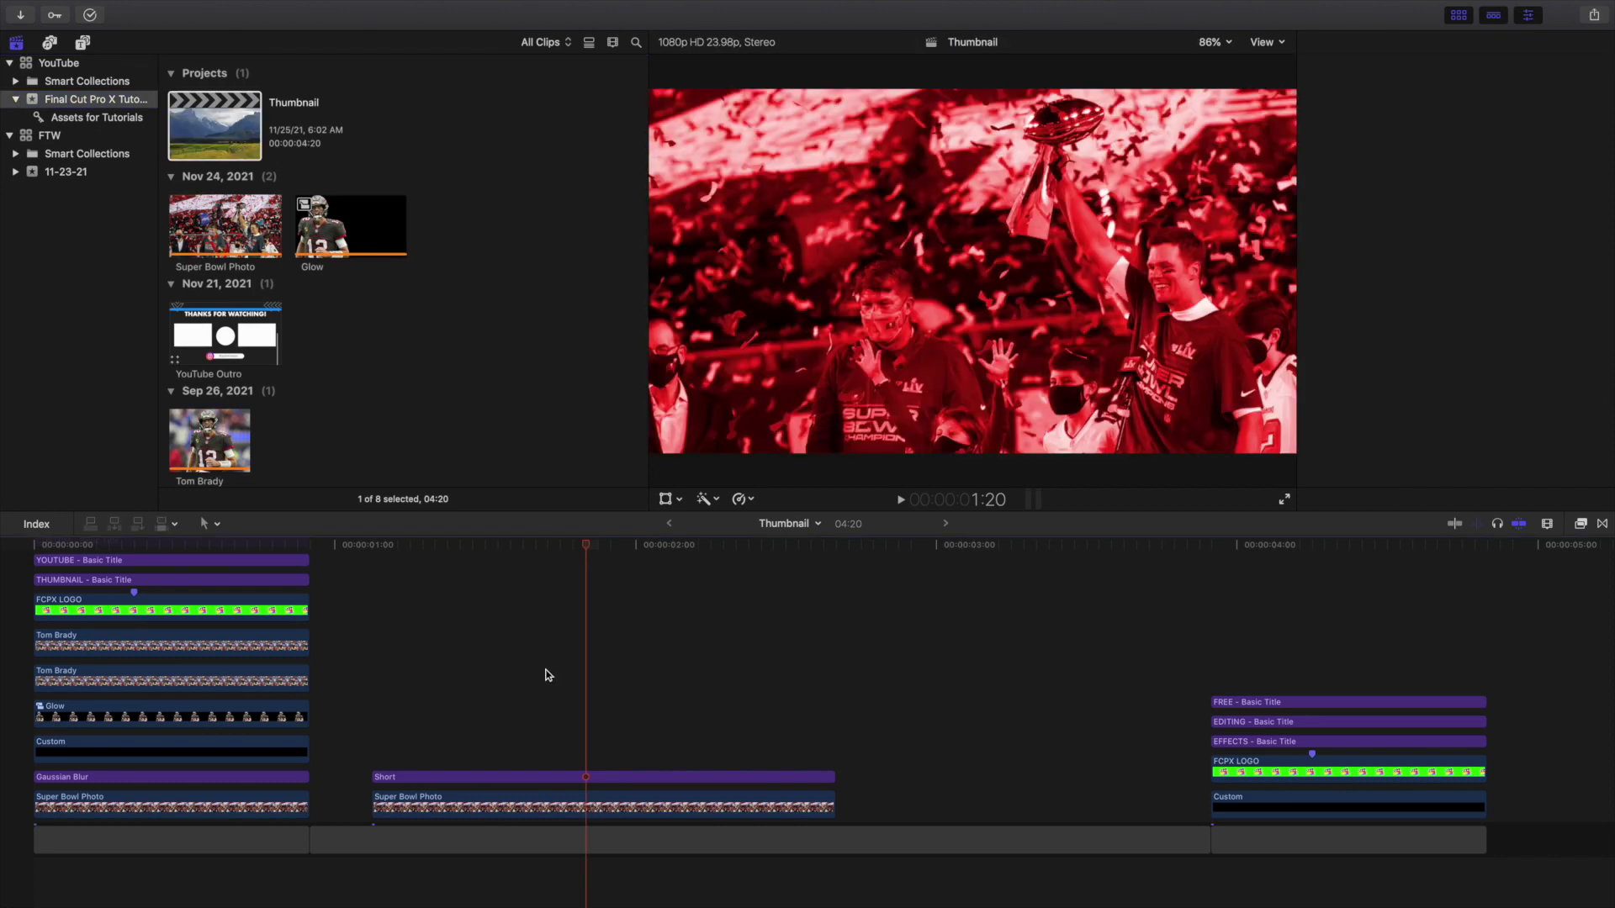
key(super+4)
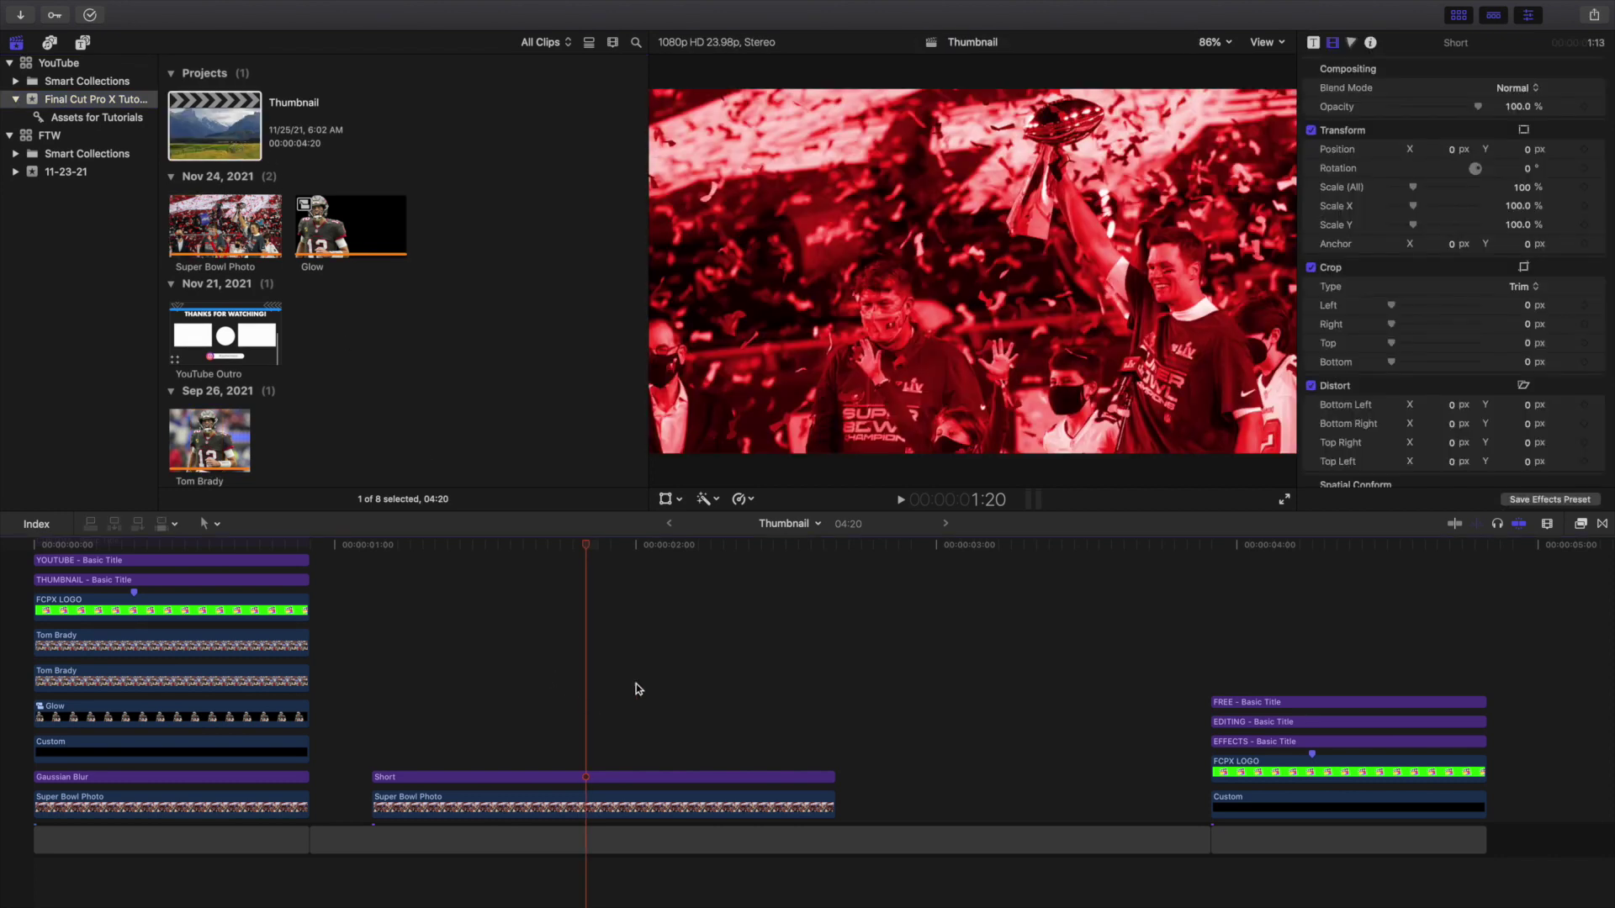
click(1581, 524)
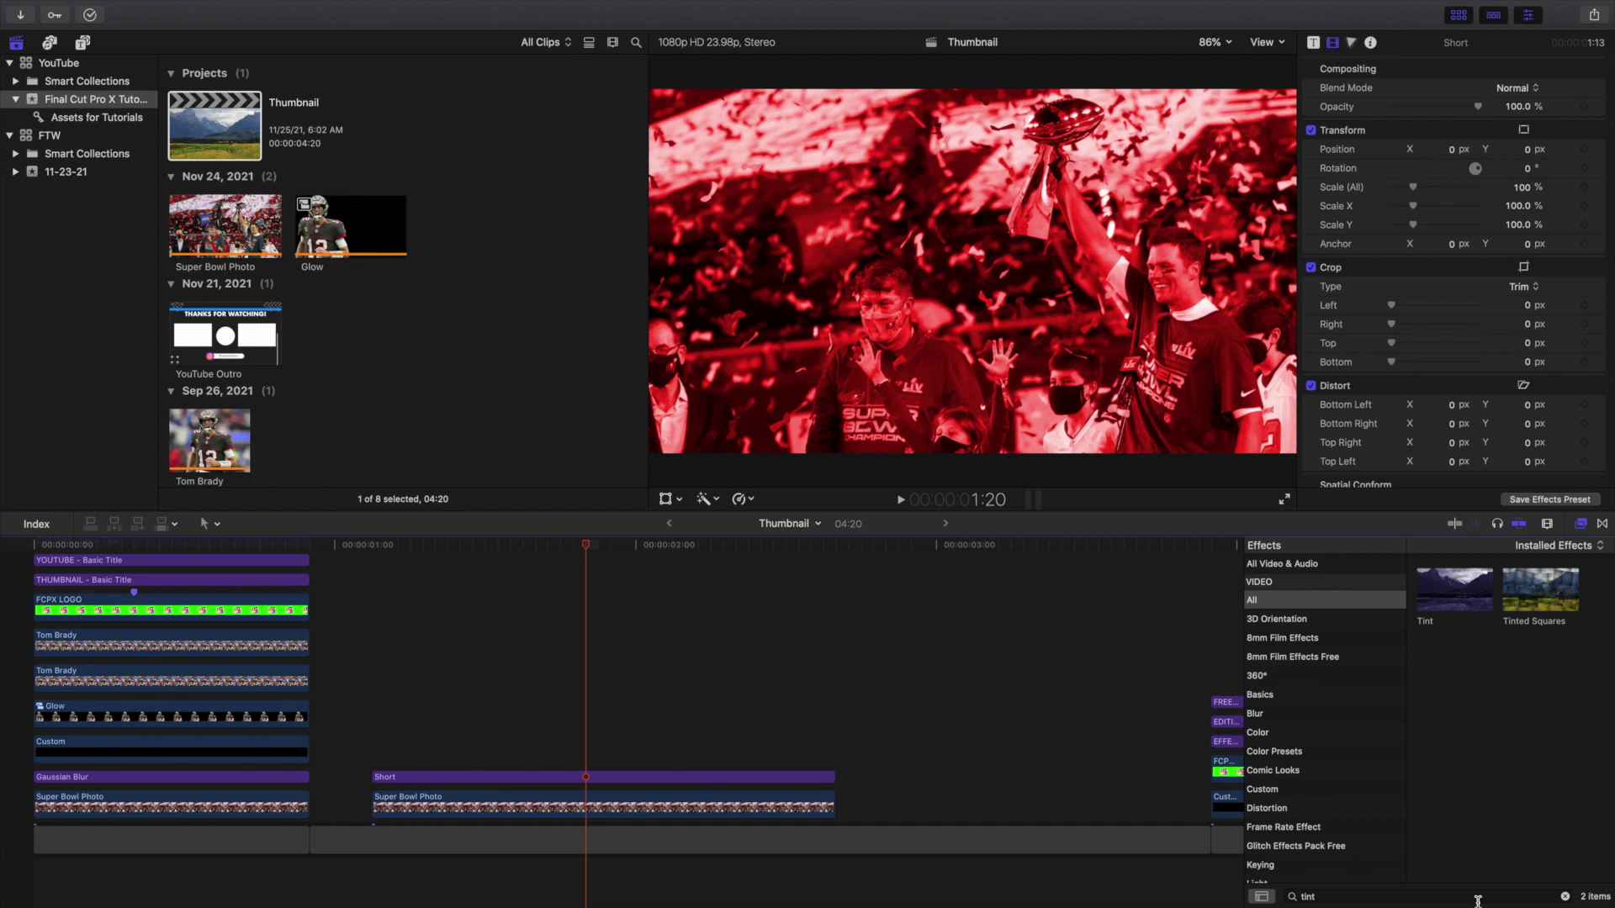
click(1566, 897)
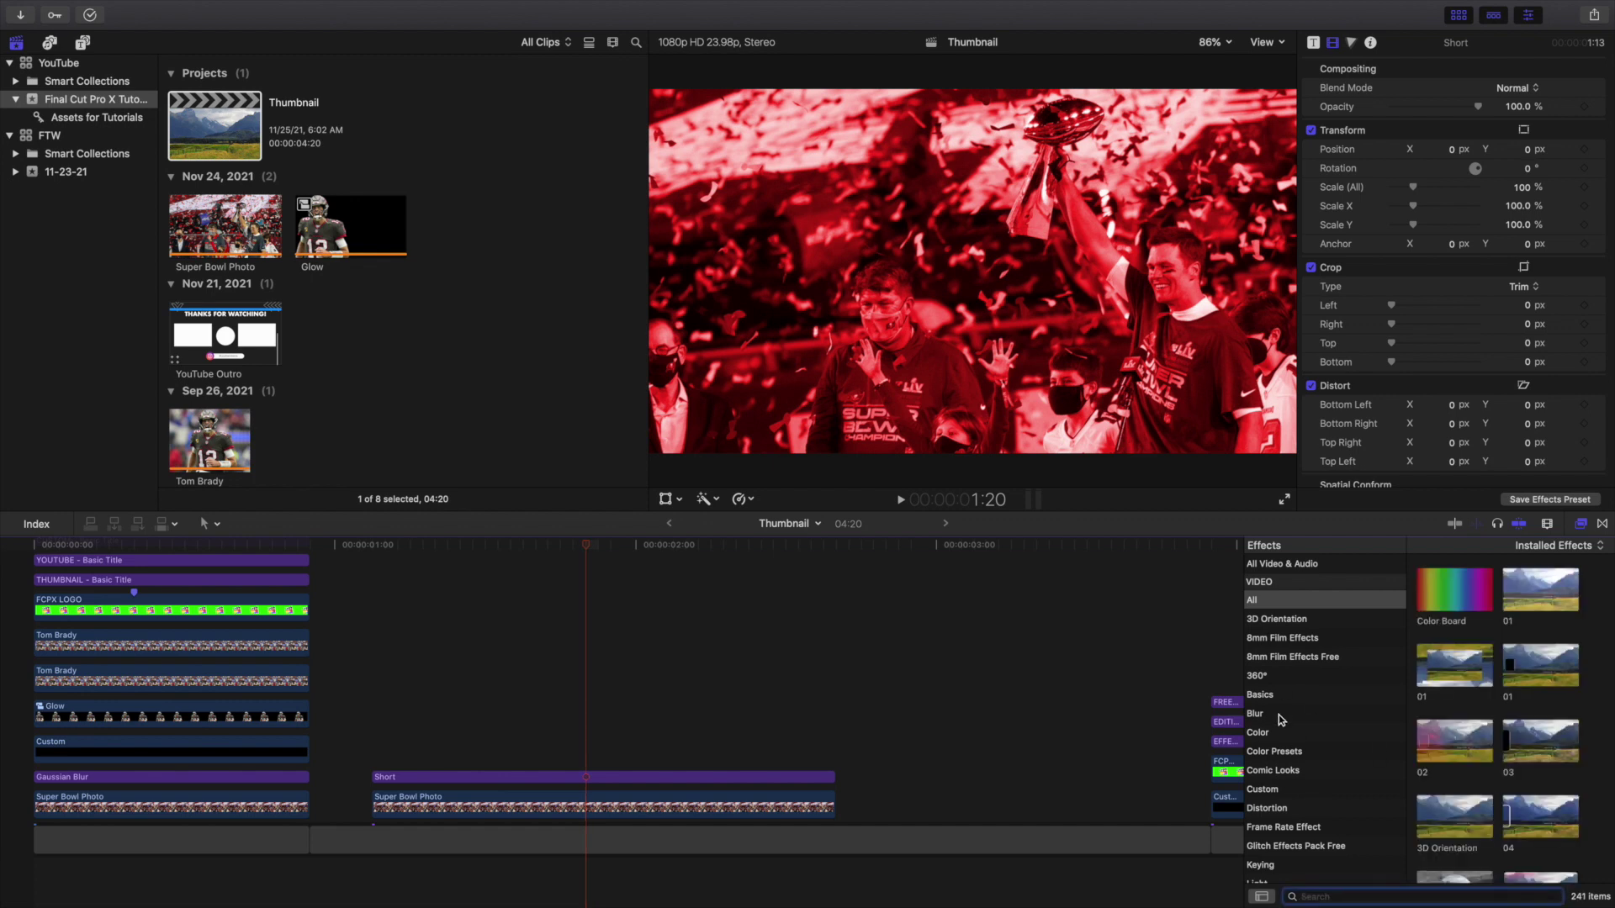
click(1280, 713)
drag(1434, 667, 540, 779)
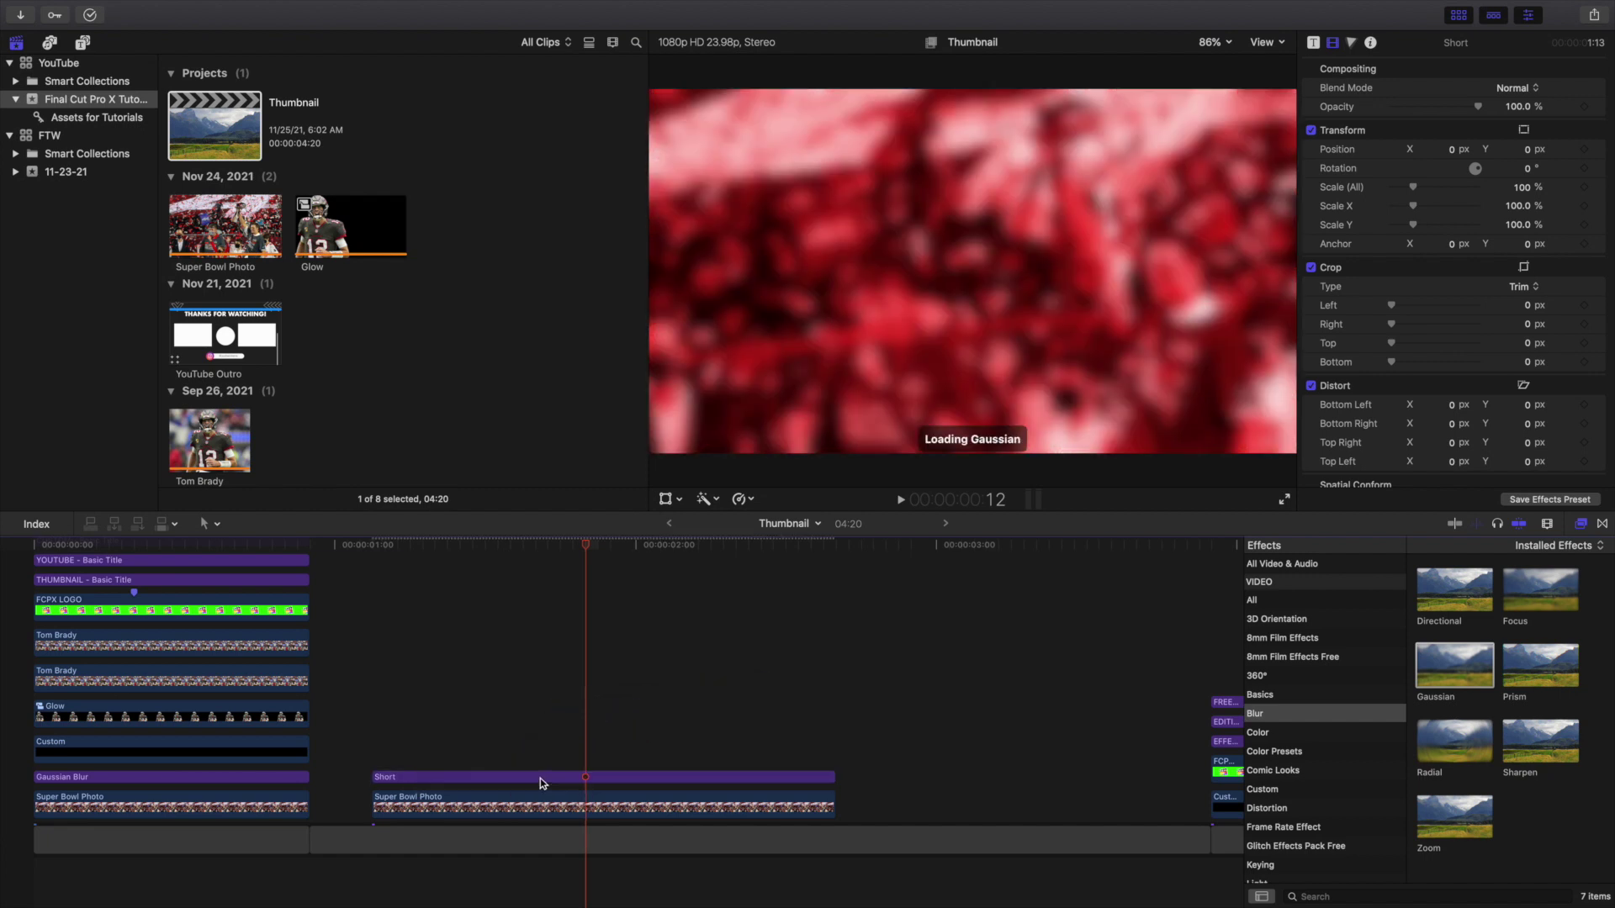
click(1581, 523)
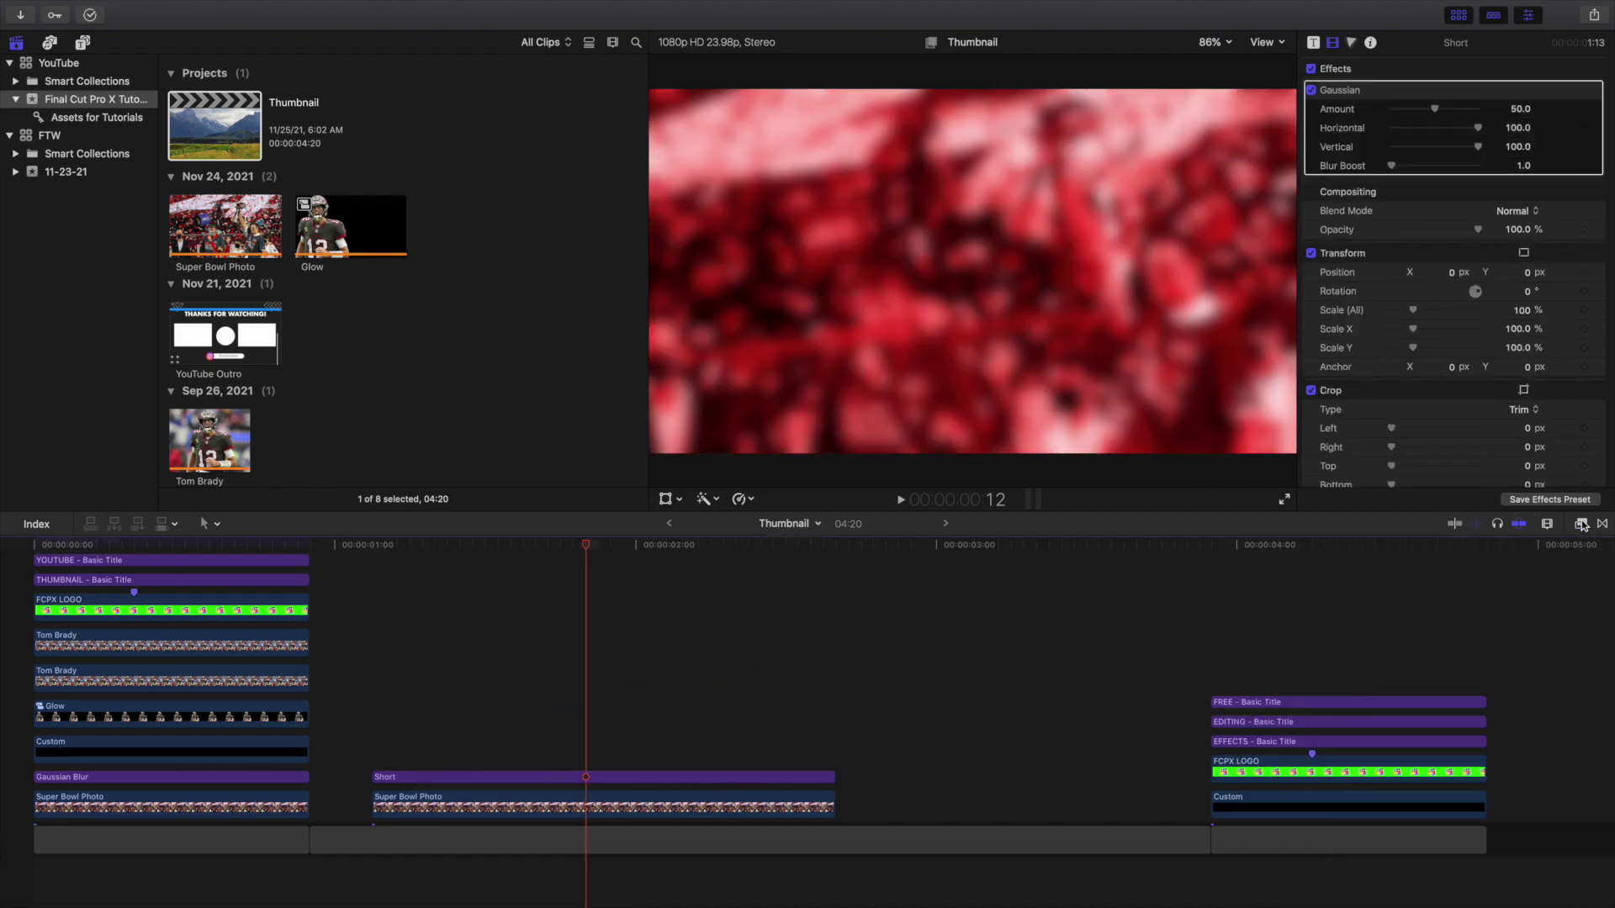
Set the Gaussian blur amount on the adjustment layer to 17.
click(648, 777)
click(1515, 108)
text(17)
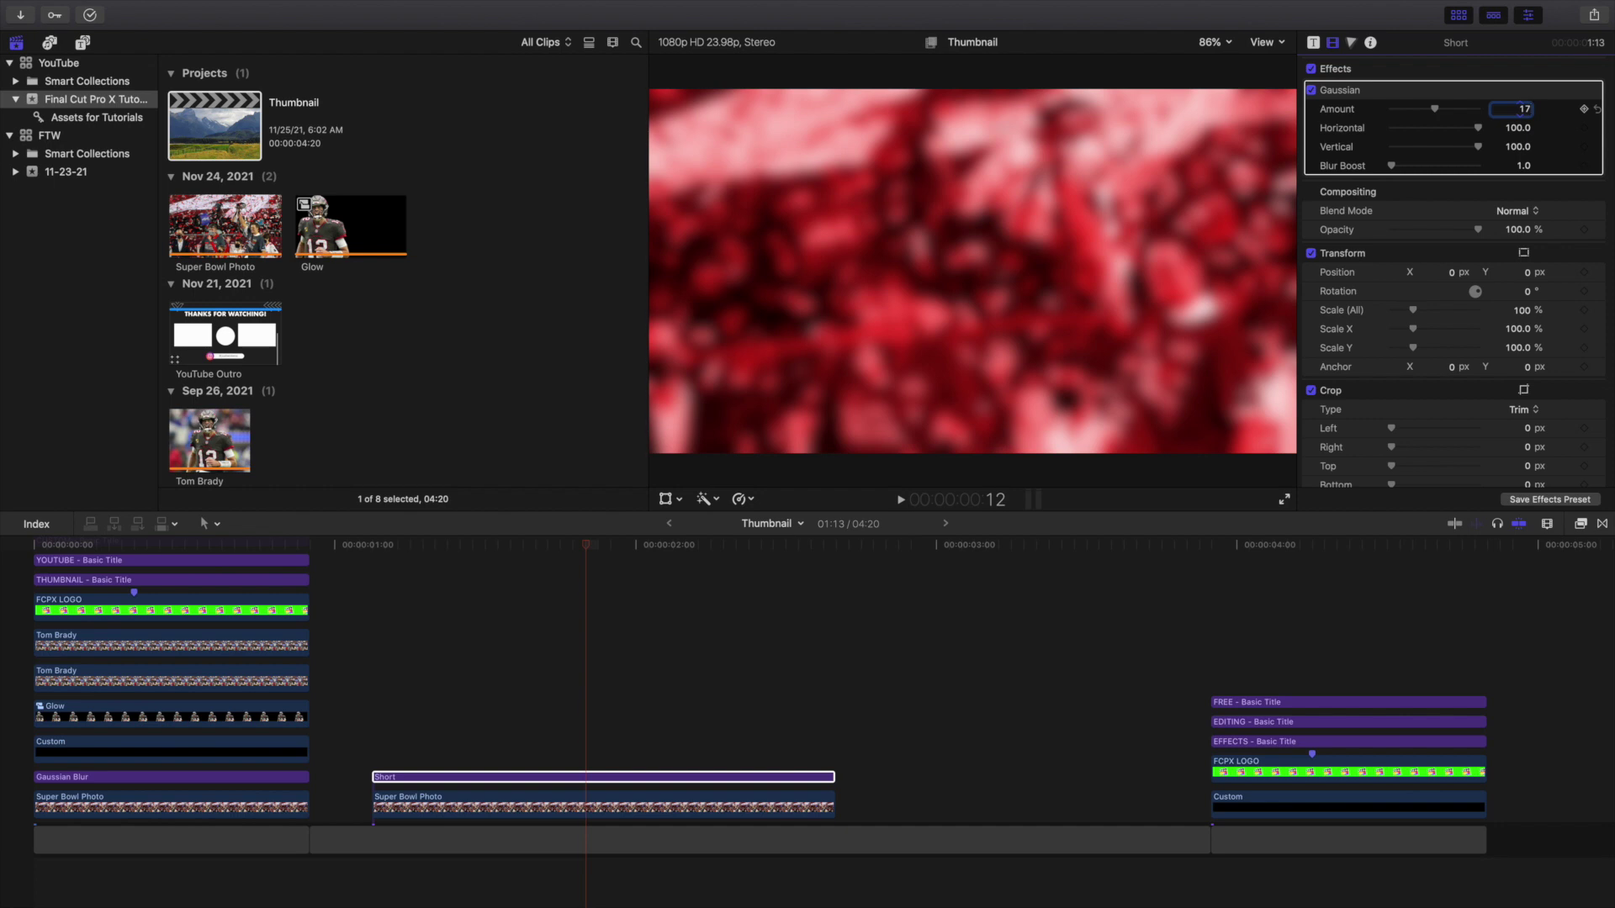
key(Return)
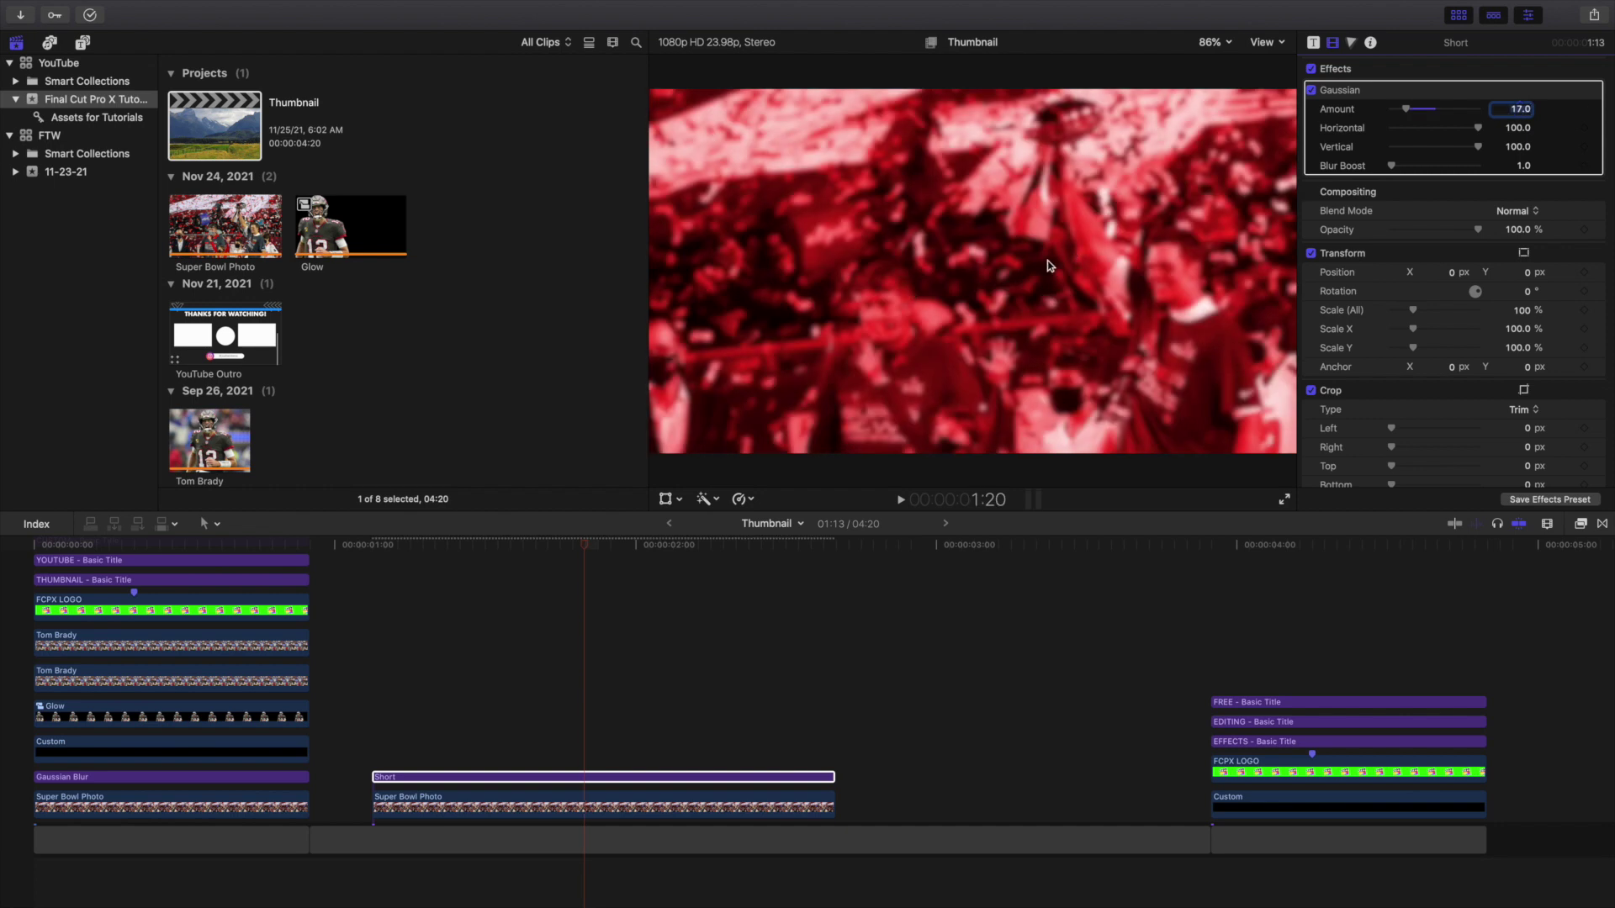
Rename the adjustment layer clip as "Blur Effect".
right_click(484, 775)
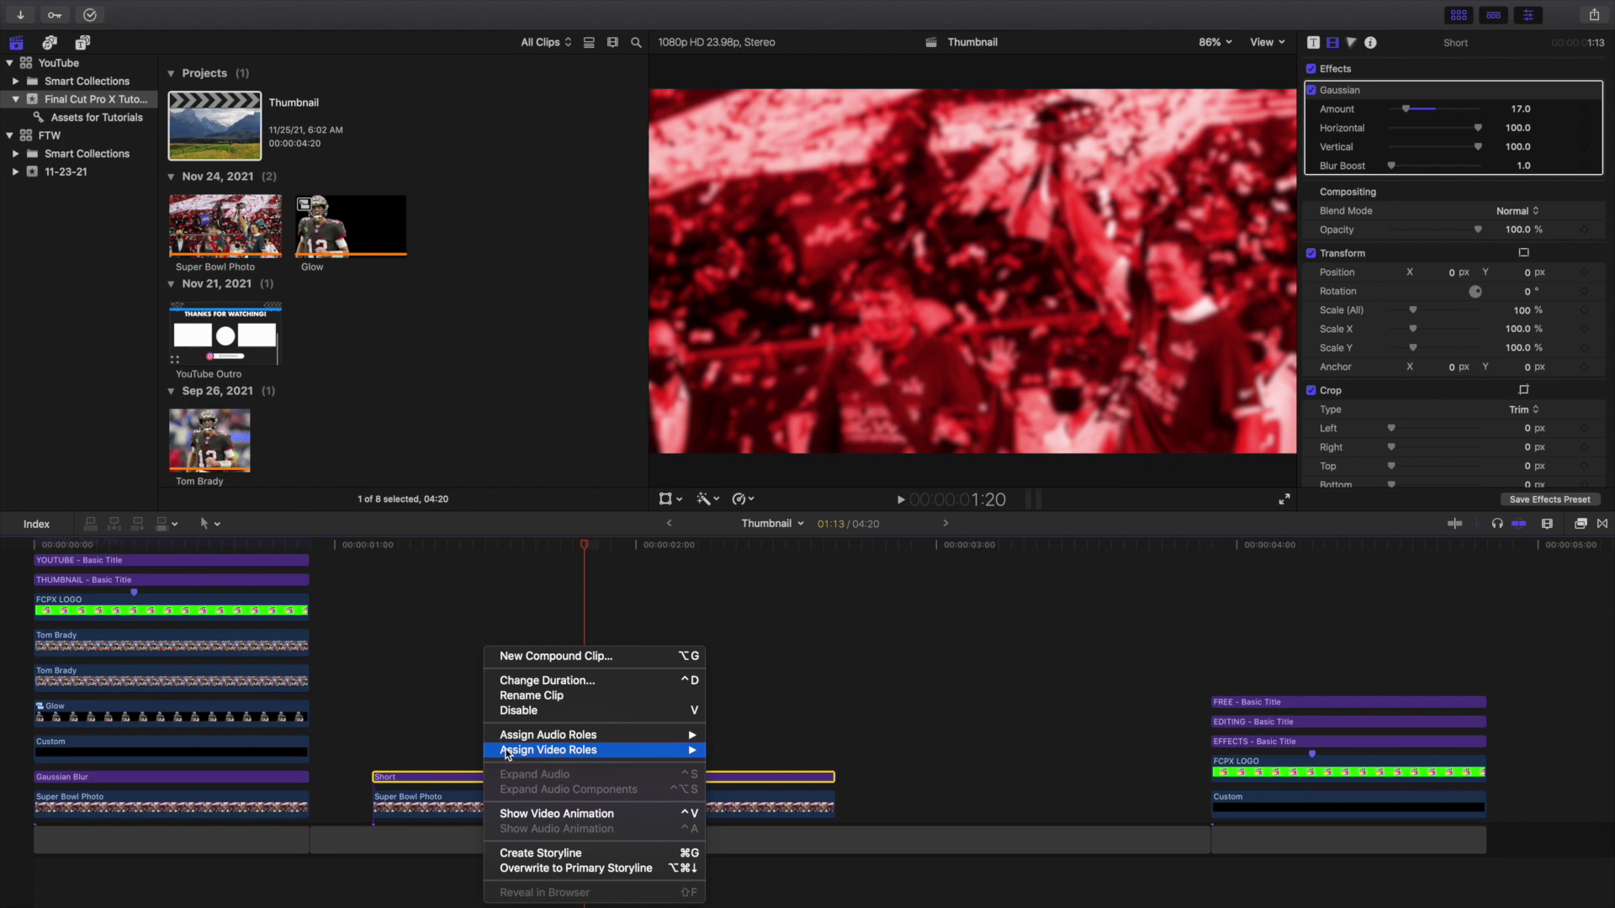
click(522, 698)
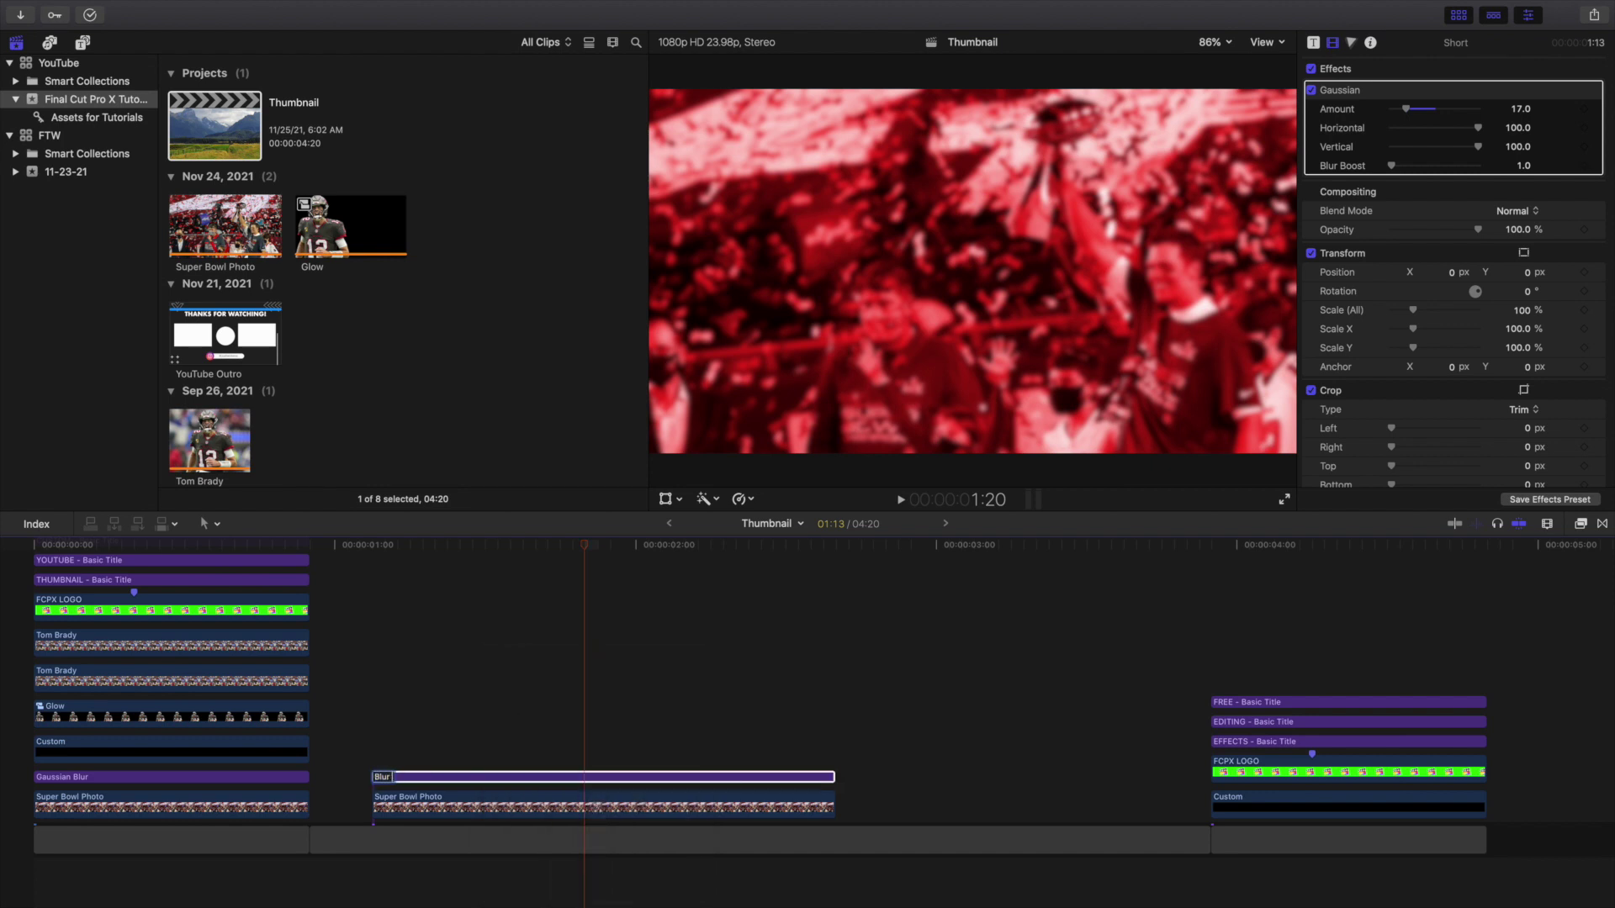
key(Return)
Rename the Super Bowl Photo clip beneath the blur layer as "Background".
click(517, 807)
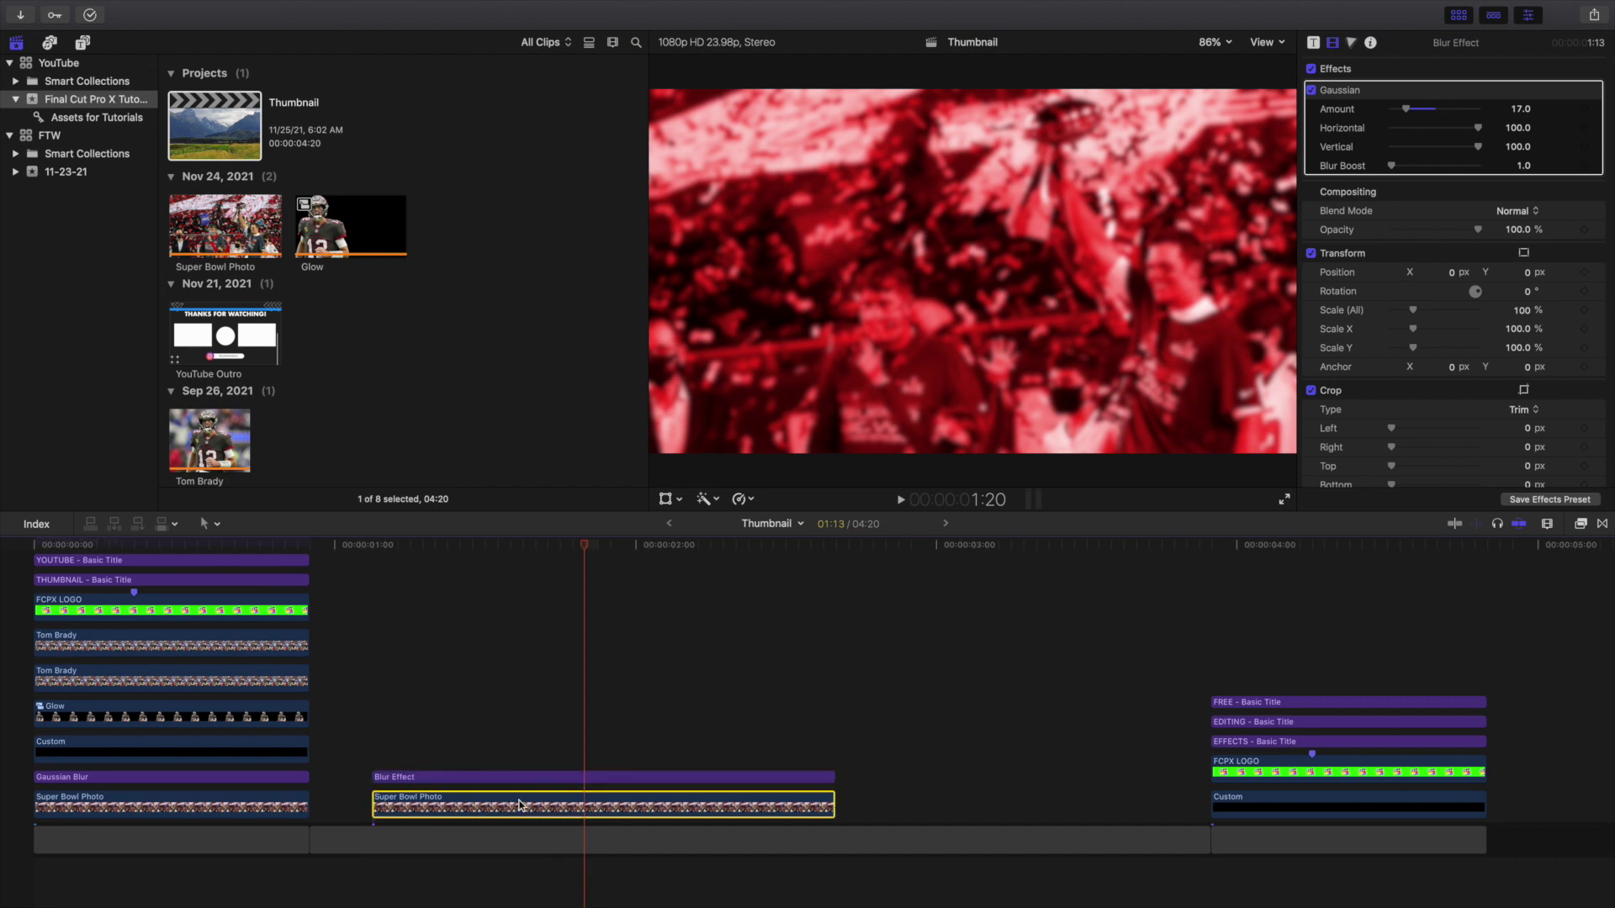
right_click(519, 805)
click(548, 702)
text(Background)
key(Return)
click(477, 689)
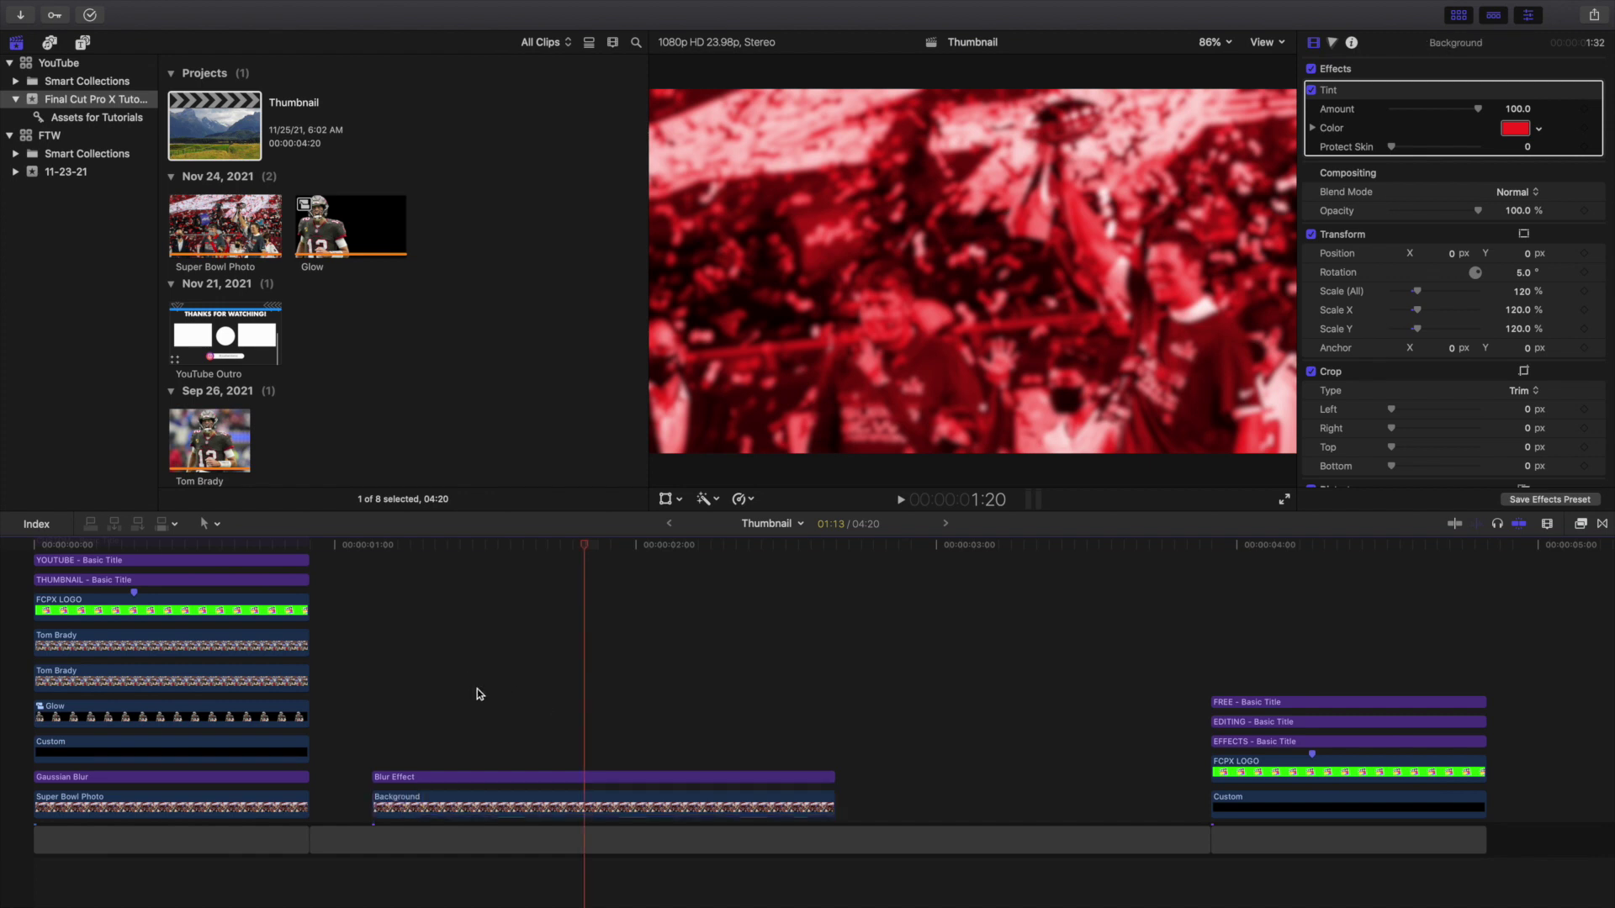
Place the black Custom generator in the timeline above the Blur Effect layer, aligned with its start.
click(83, 43)
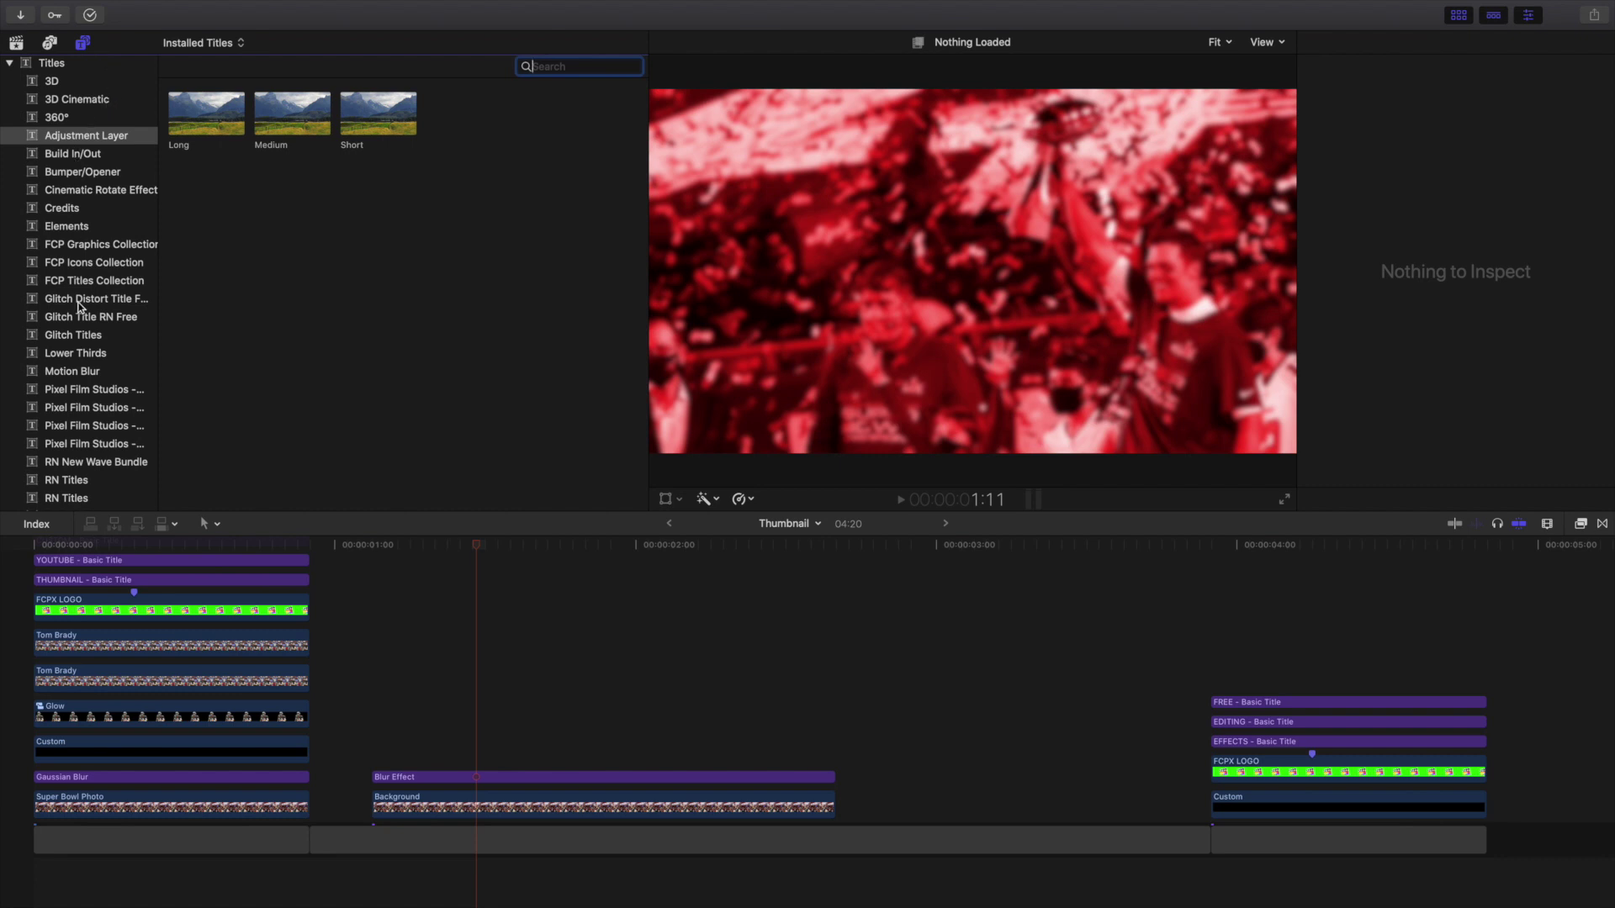
scroll(80, 308, down, 5)
scroll(80, 307, down, 2)
click(74, 377)
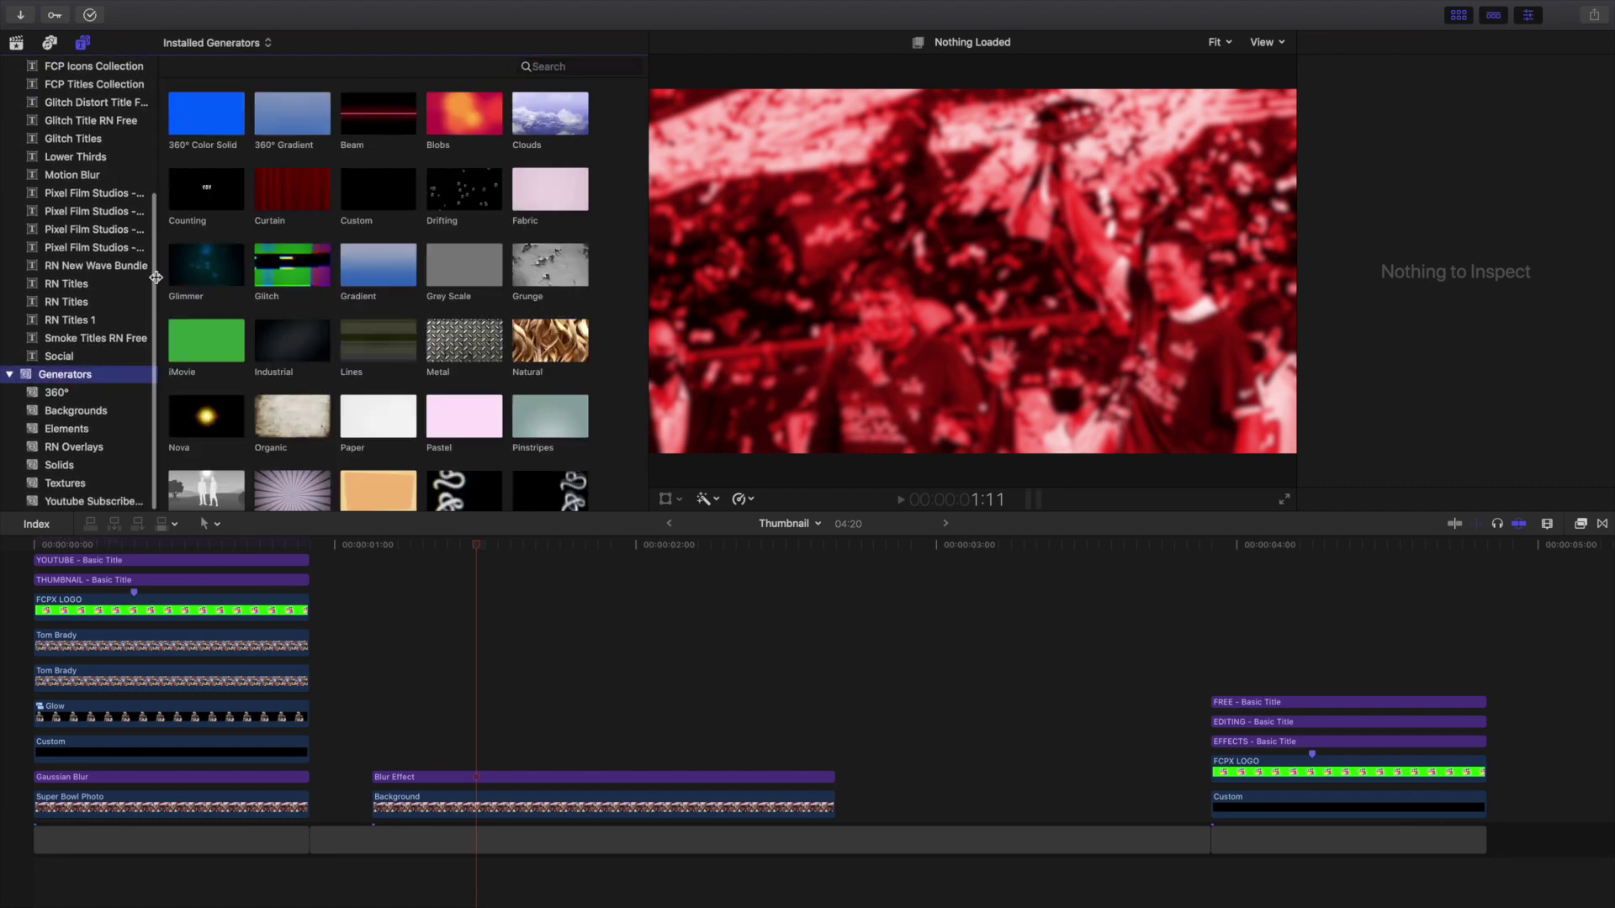
drag(378, 189, 377, 715)
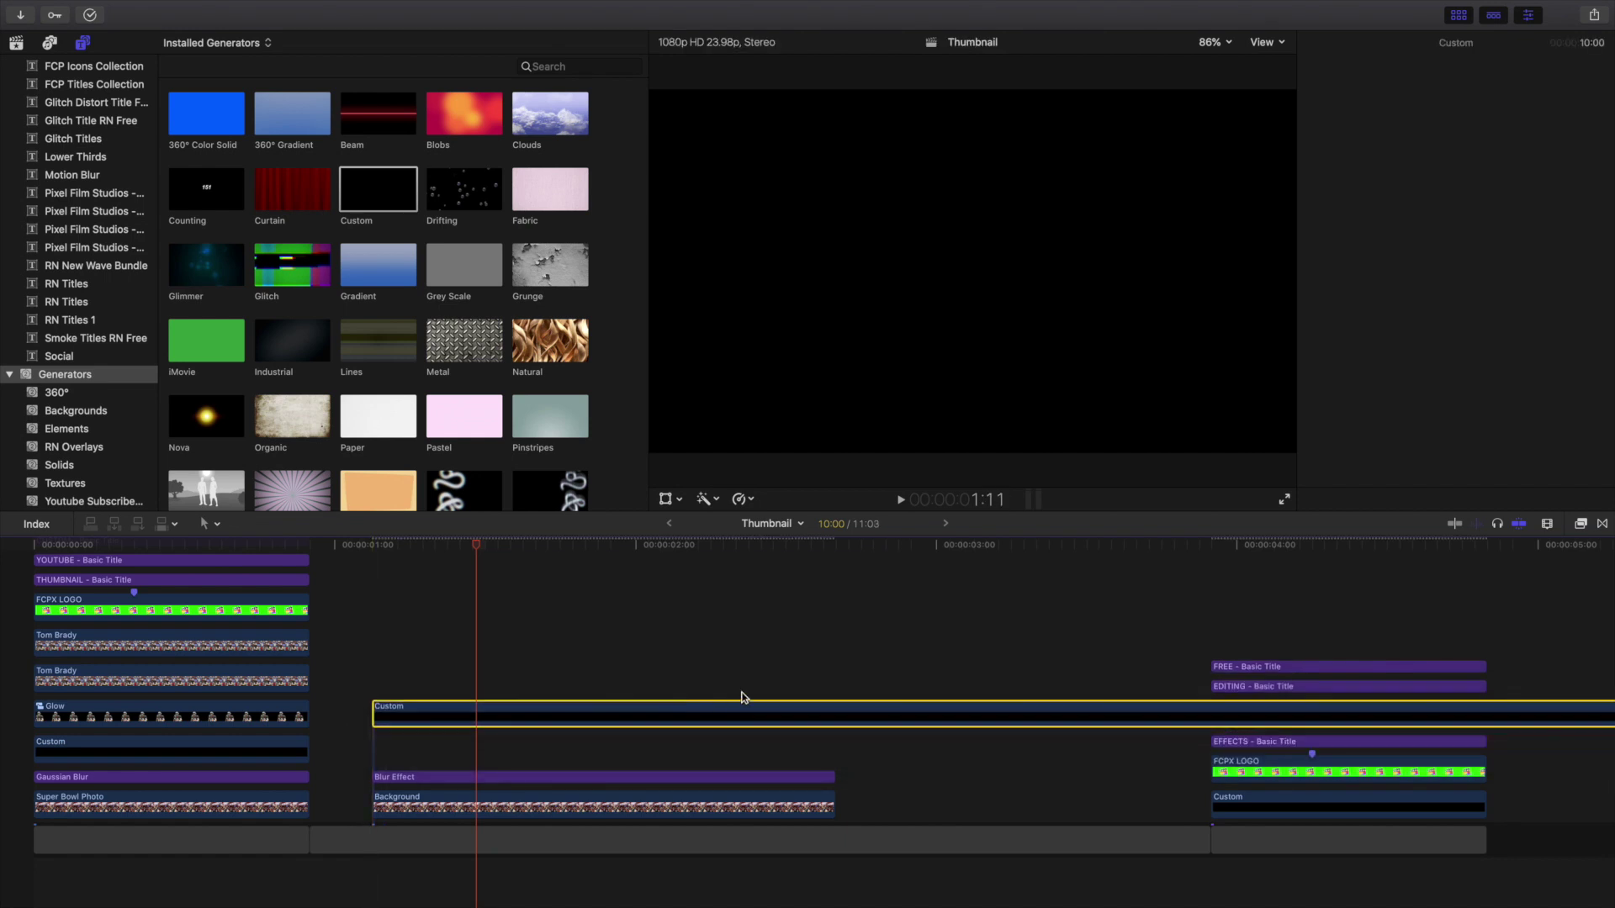
Trim the end of the Custom generator above Blur Effect to match the end of the Background clip.
click(830, 676)
click(829, 708)
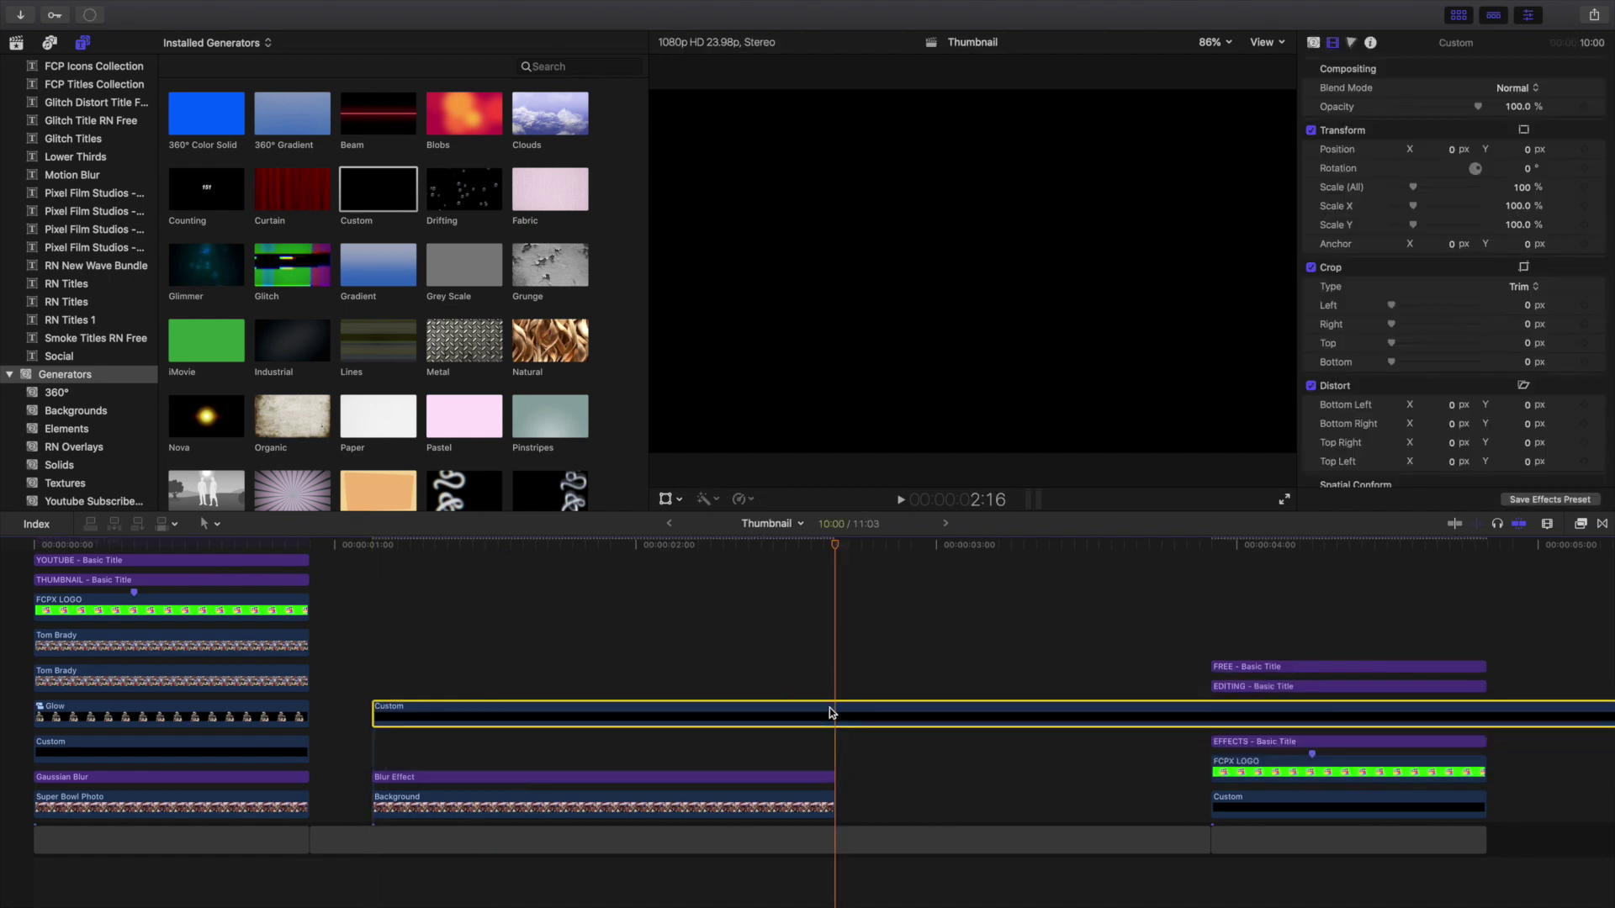
key(alt+])
click(622, 700)
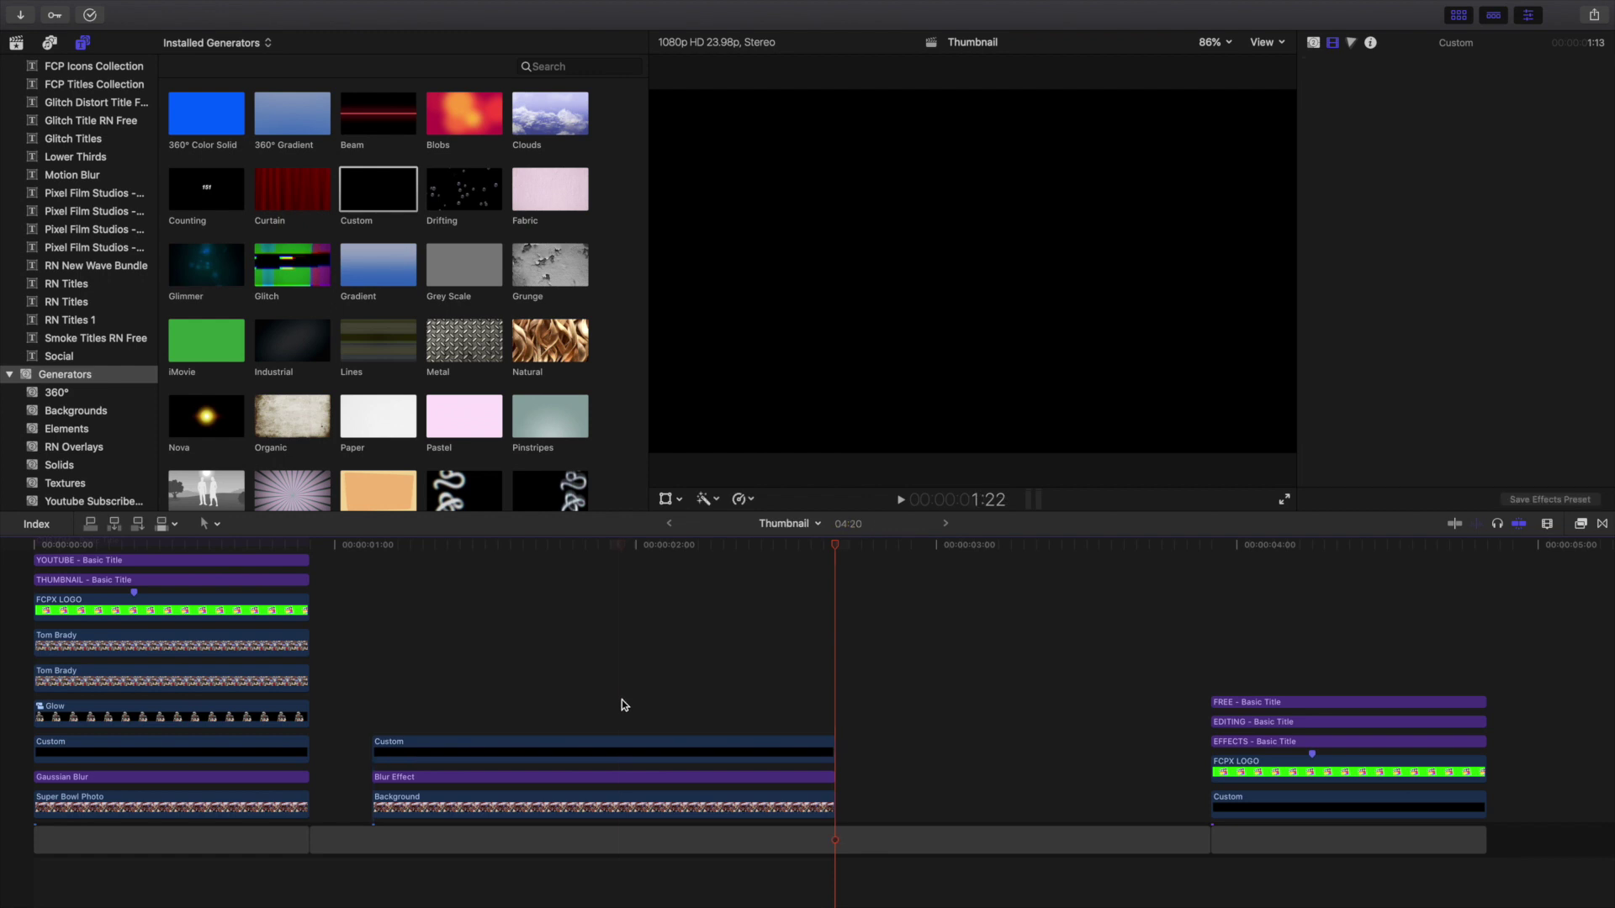
Rename the Custom clip above the Blur Effect layer as "Black Overlay".
click(16, 42)
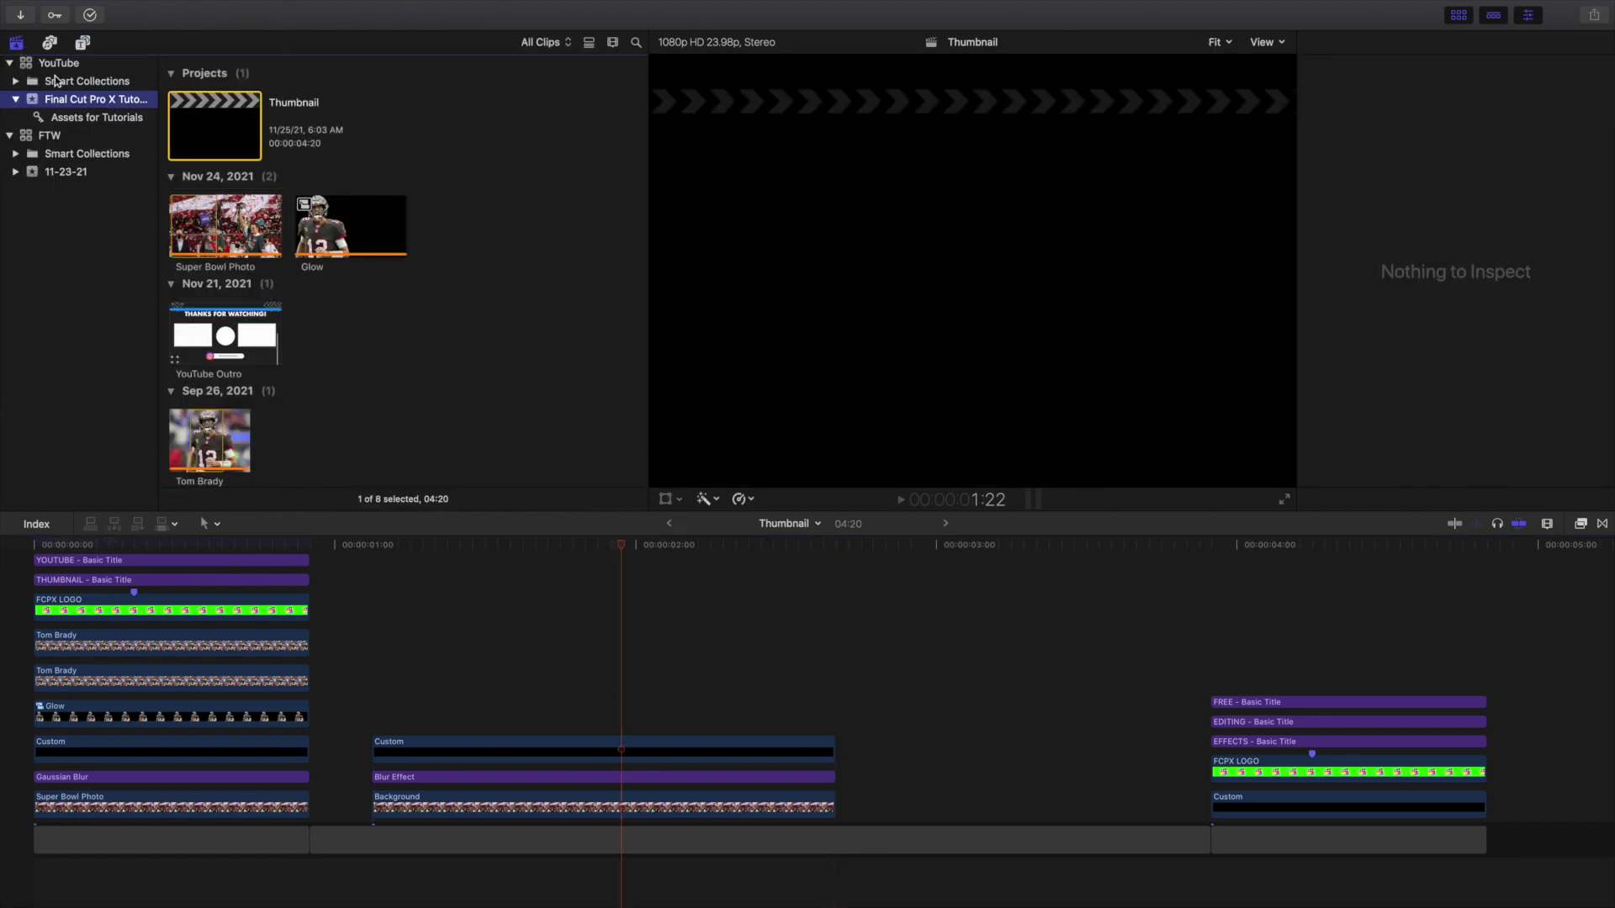
click(577, 748)
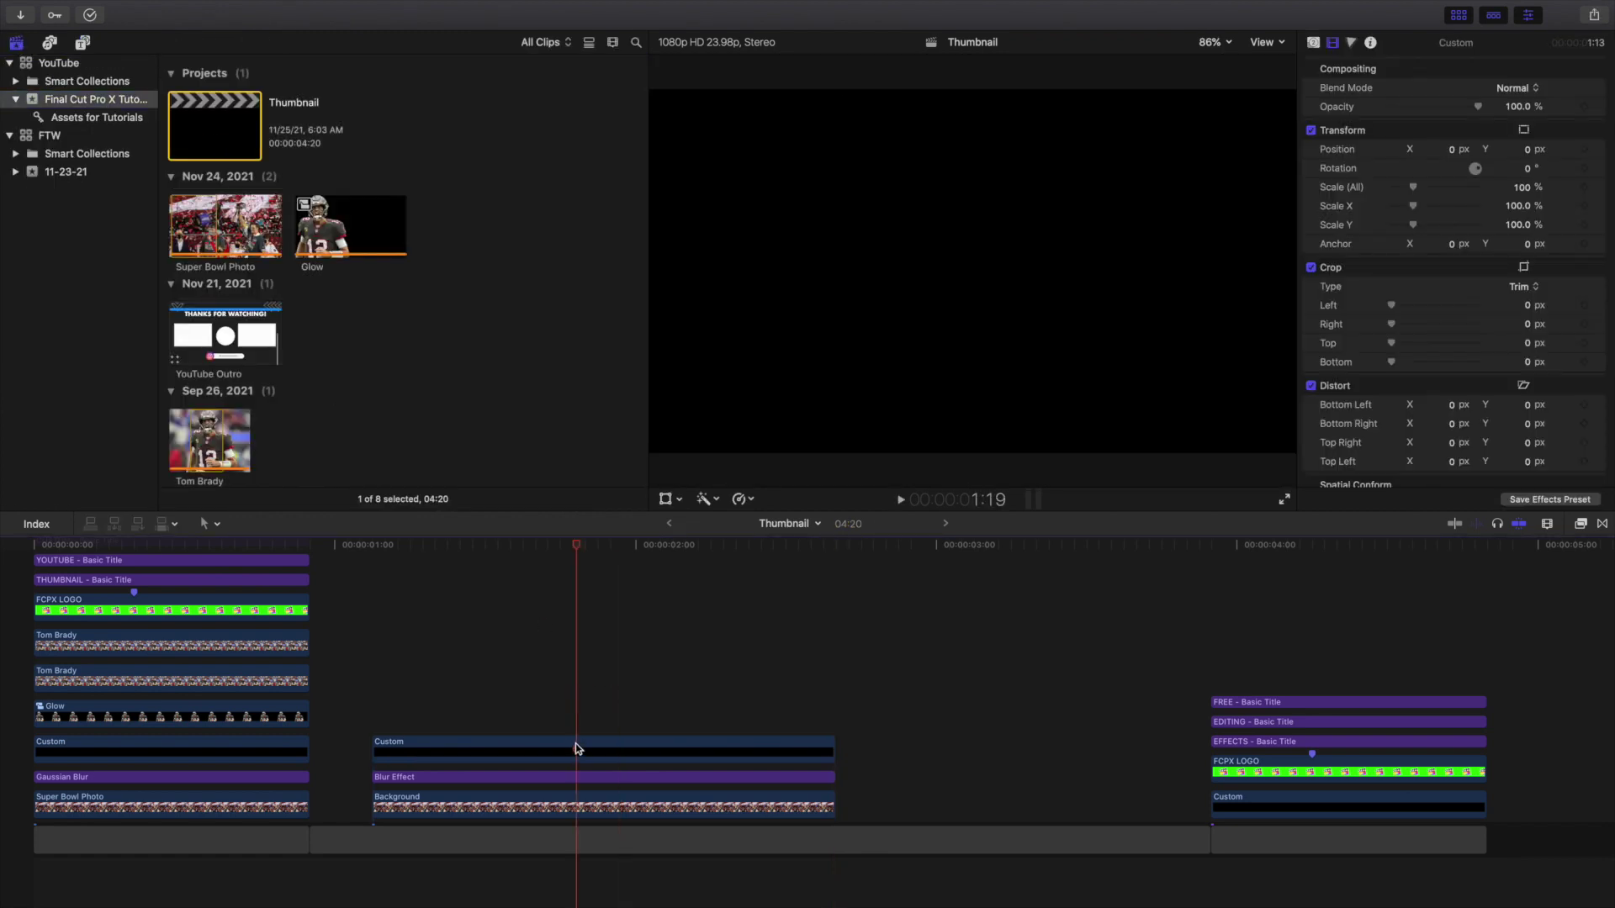
right_click(584, 750)
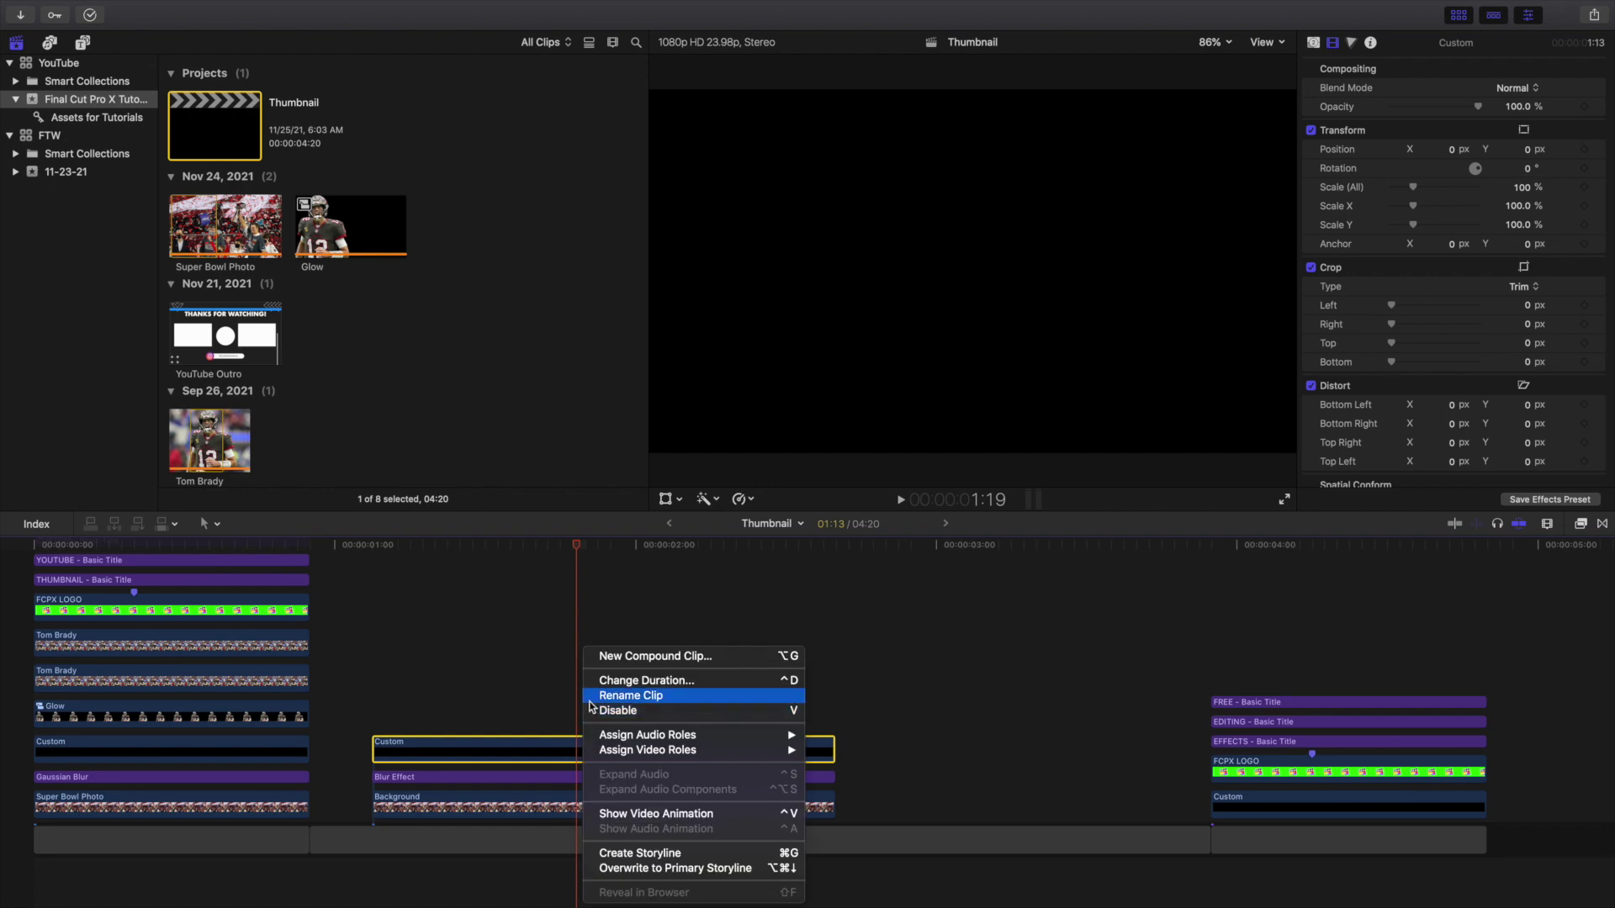
click(593, 703)
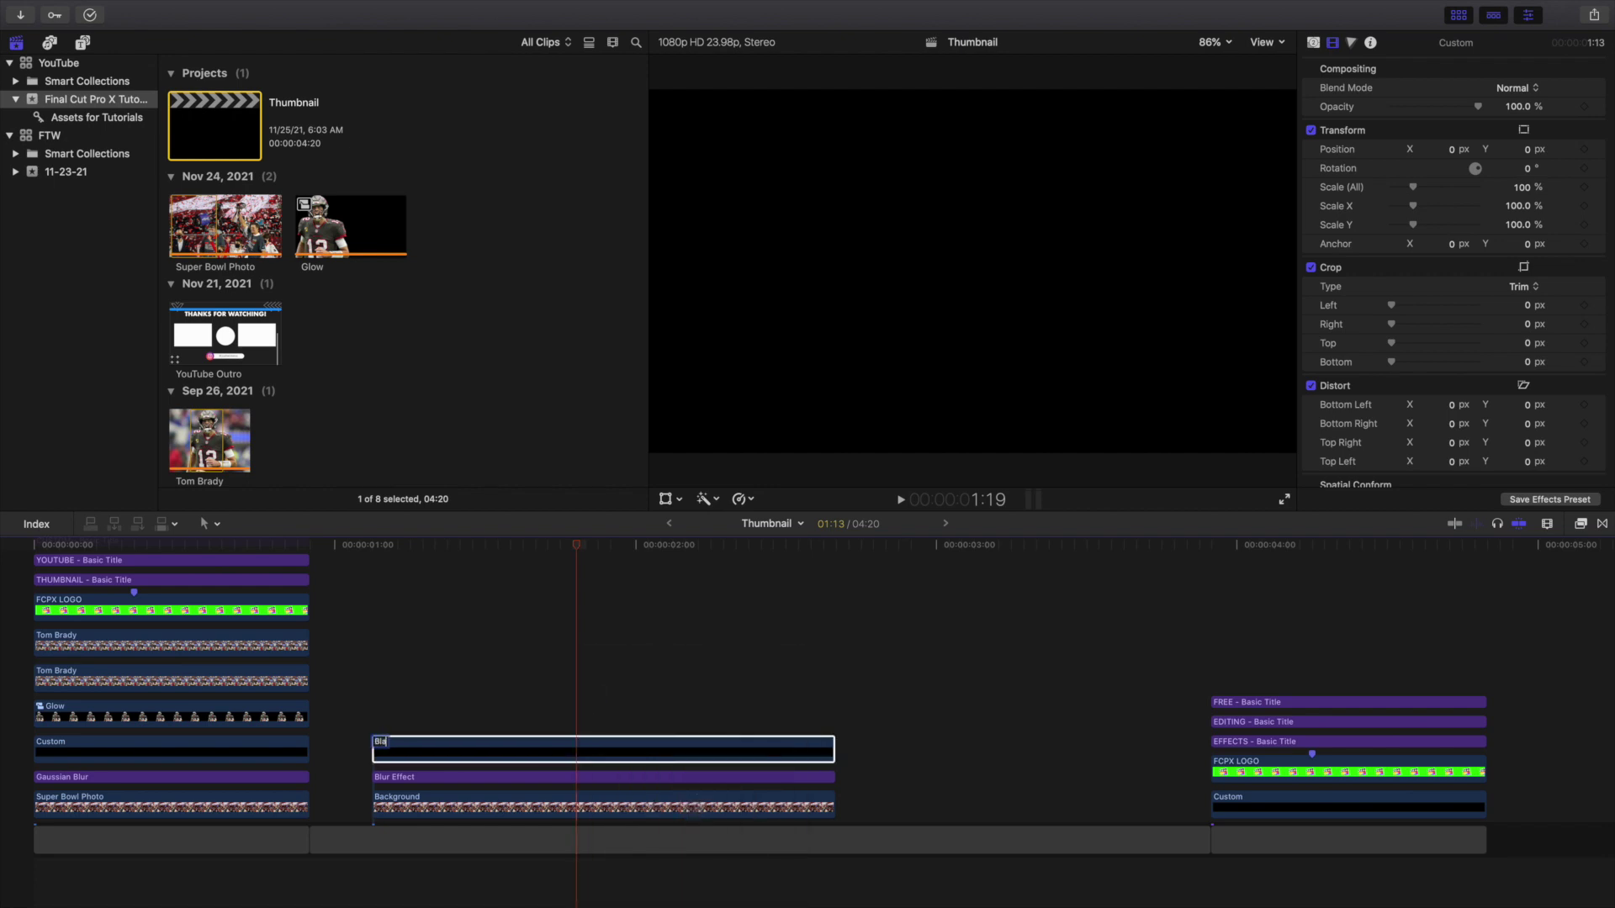
text(Black Backg)
key(BackSpace)
key(BackSpace)
key(BackSpace)
key(BackSpace)
key(BackSpace)
text(Overlay)
key(Return)
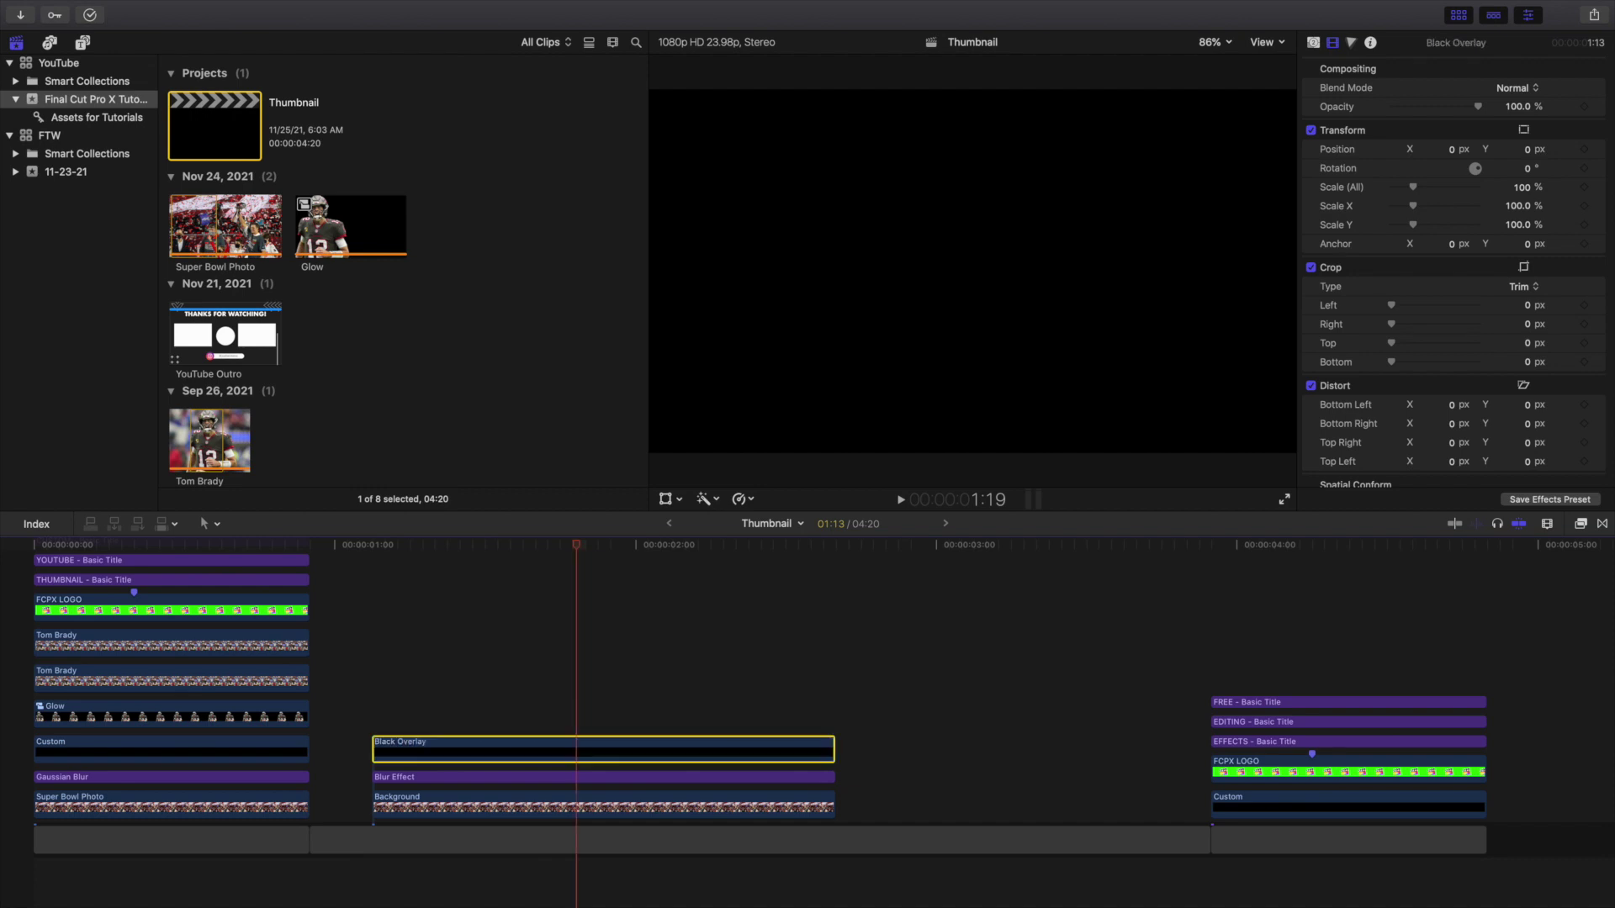
Set the opacity of the Black Overlay clip to 50%.
click(1518, 106)
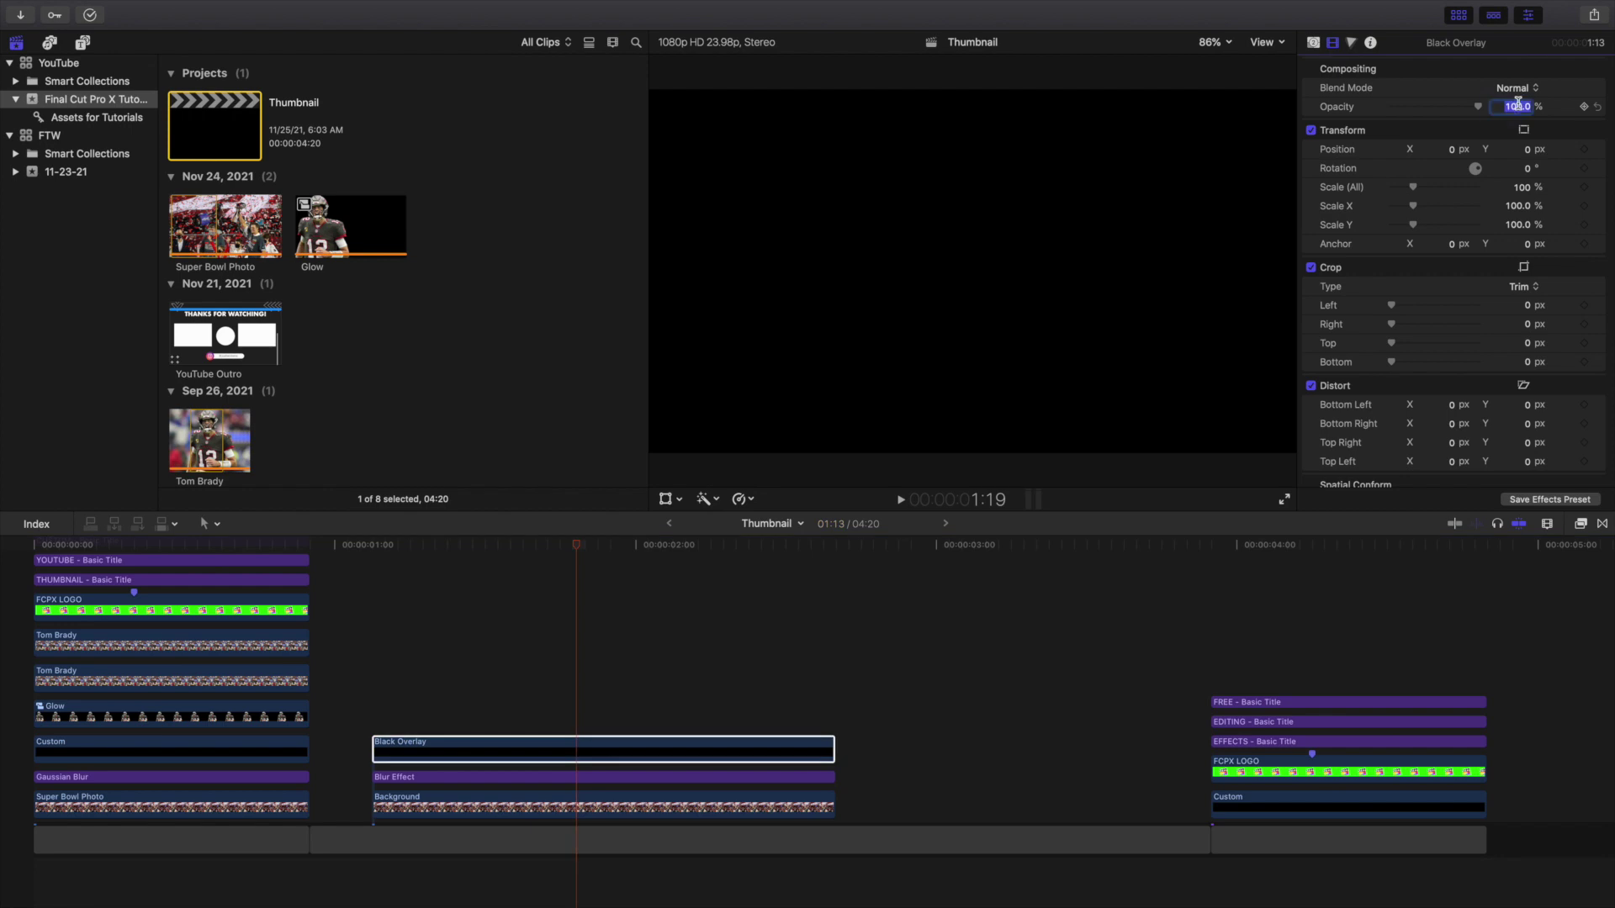
text(50)
key(Return)
click(545, 752)
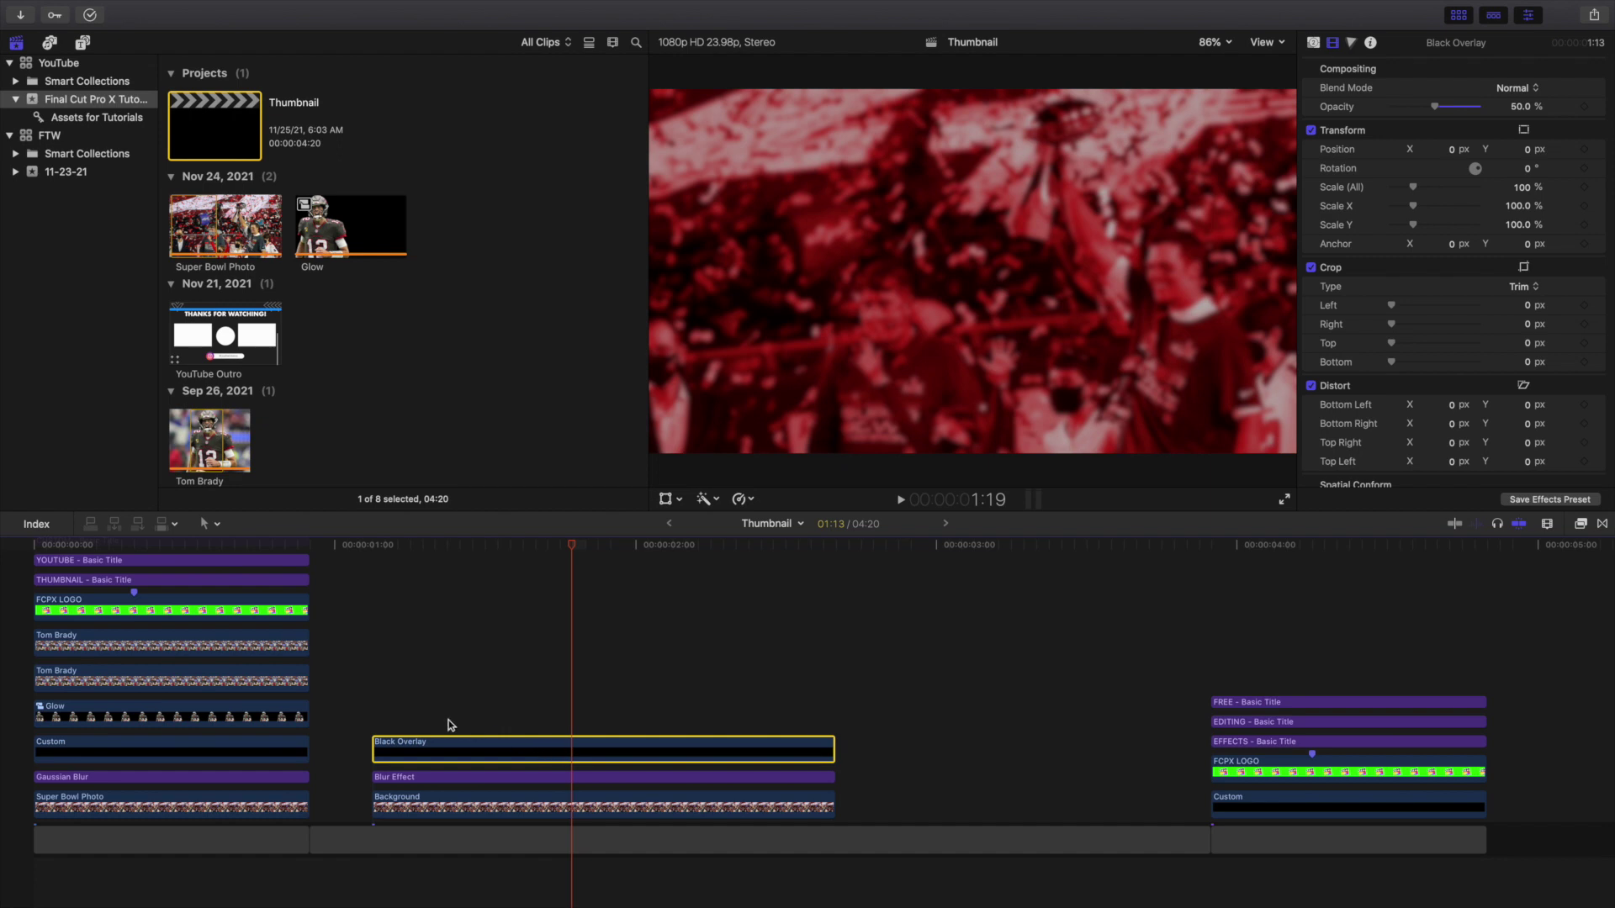
Place the Tom Brady photo in the timeline above the Black Overlay clip, starting at the same point.
click(381, 692)
key(super+4)
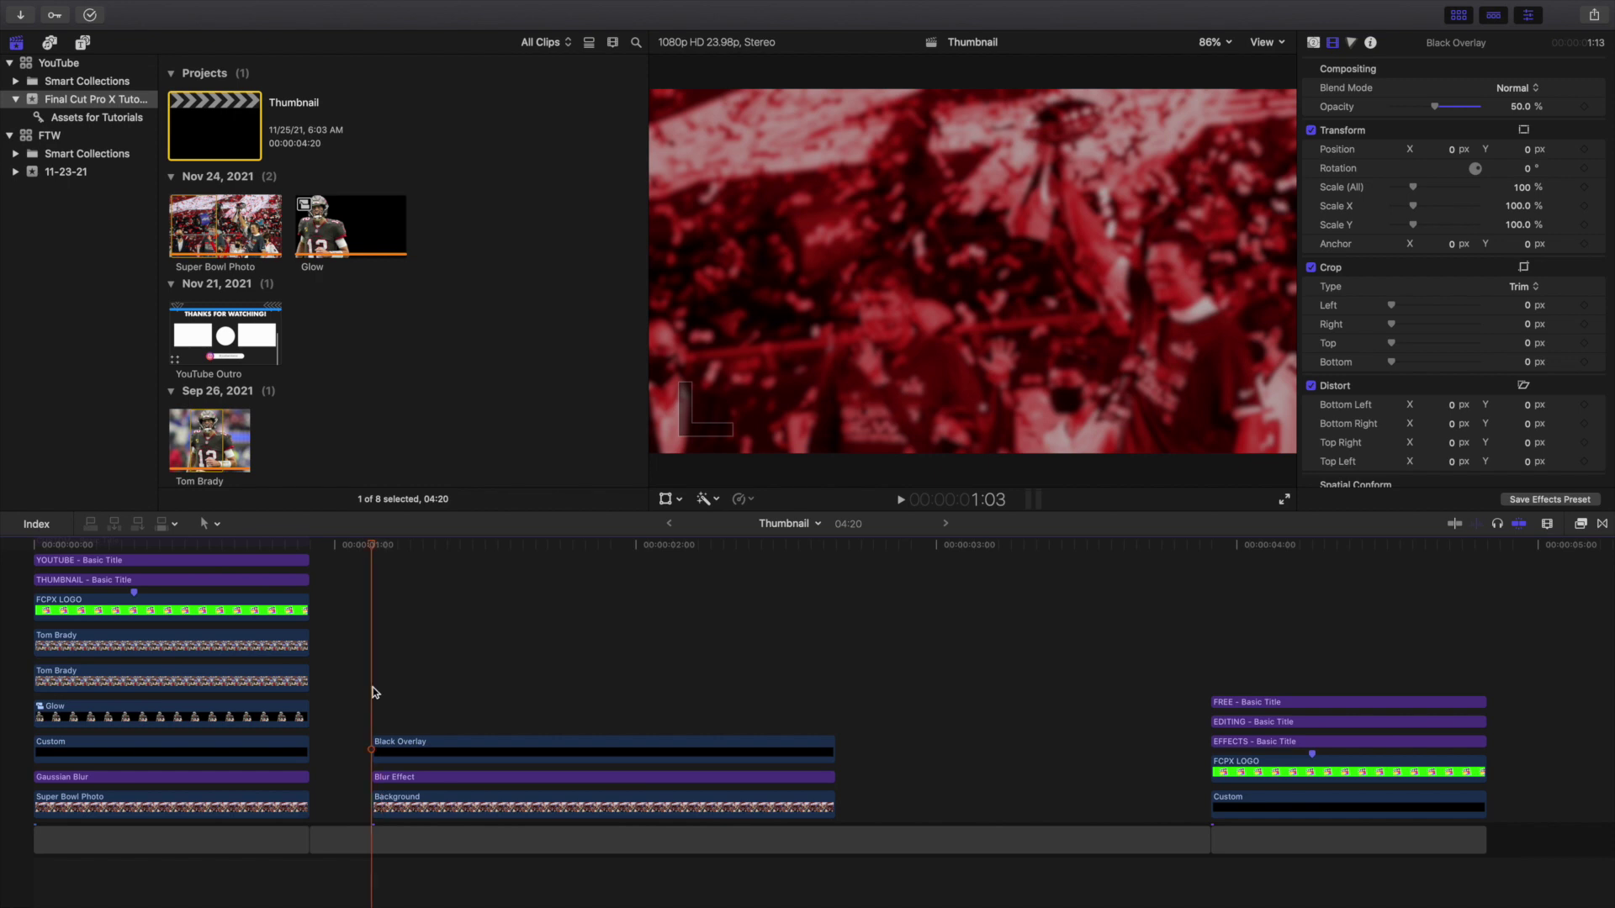
drag(204, 435, 384, 682)
Trim the end of the new Tom Brady clip to match the end of the Black Overlay clip.
click(834, 651)
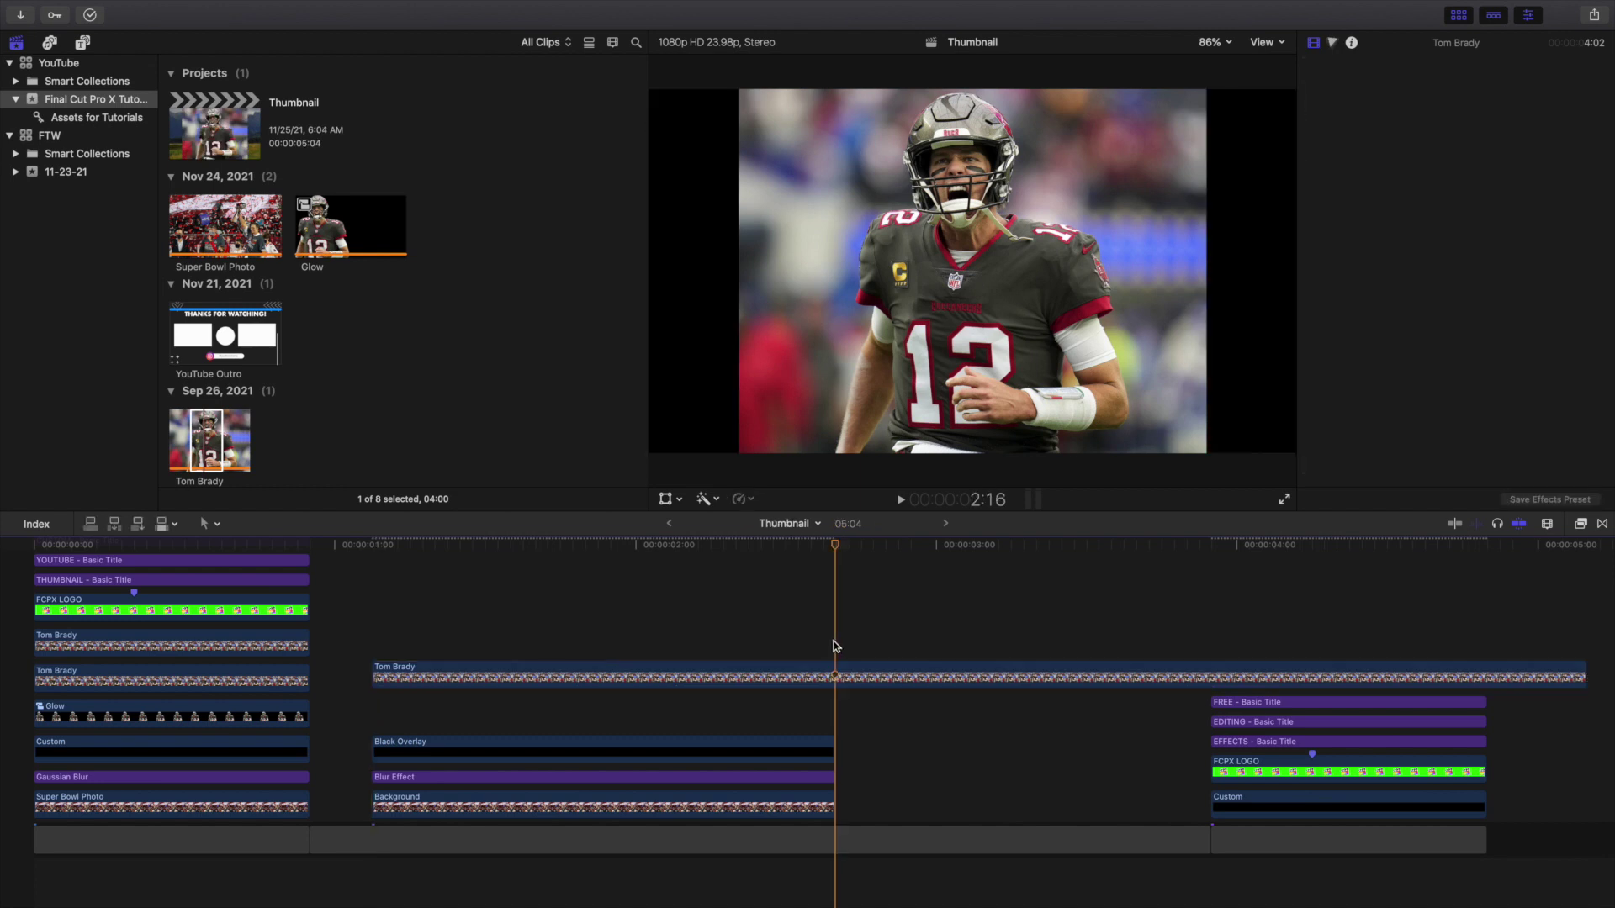
click(833, 678)
key(alt+])
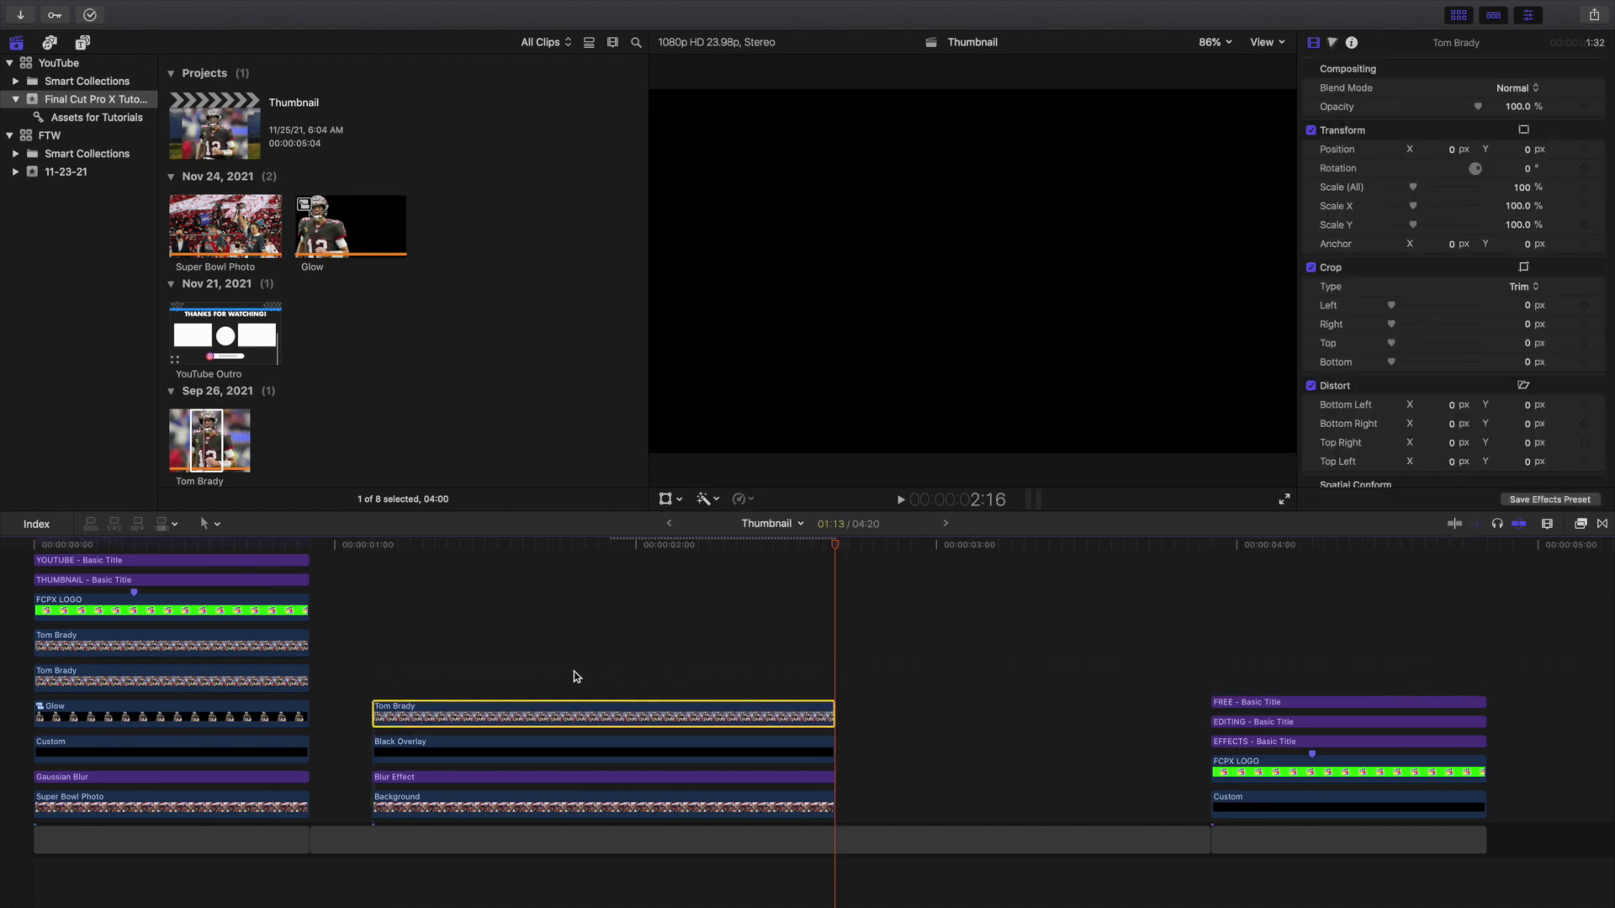
click(569, 674)
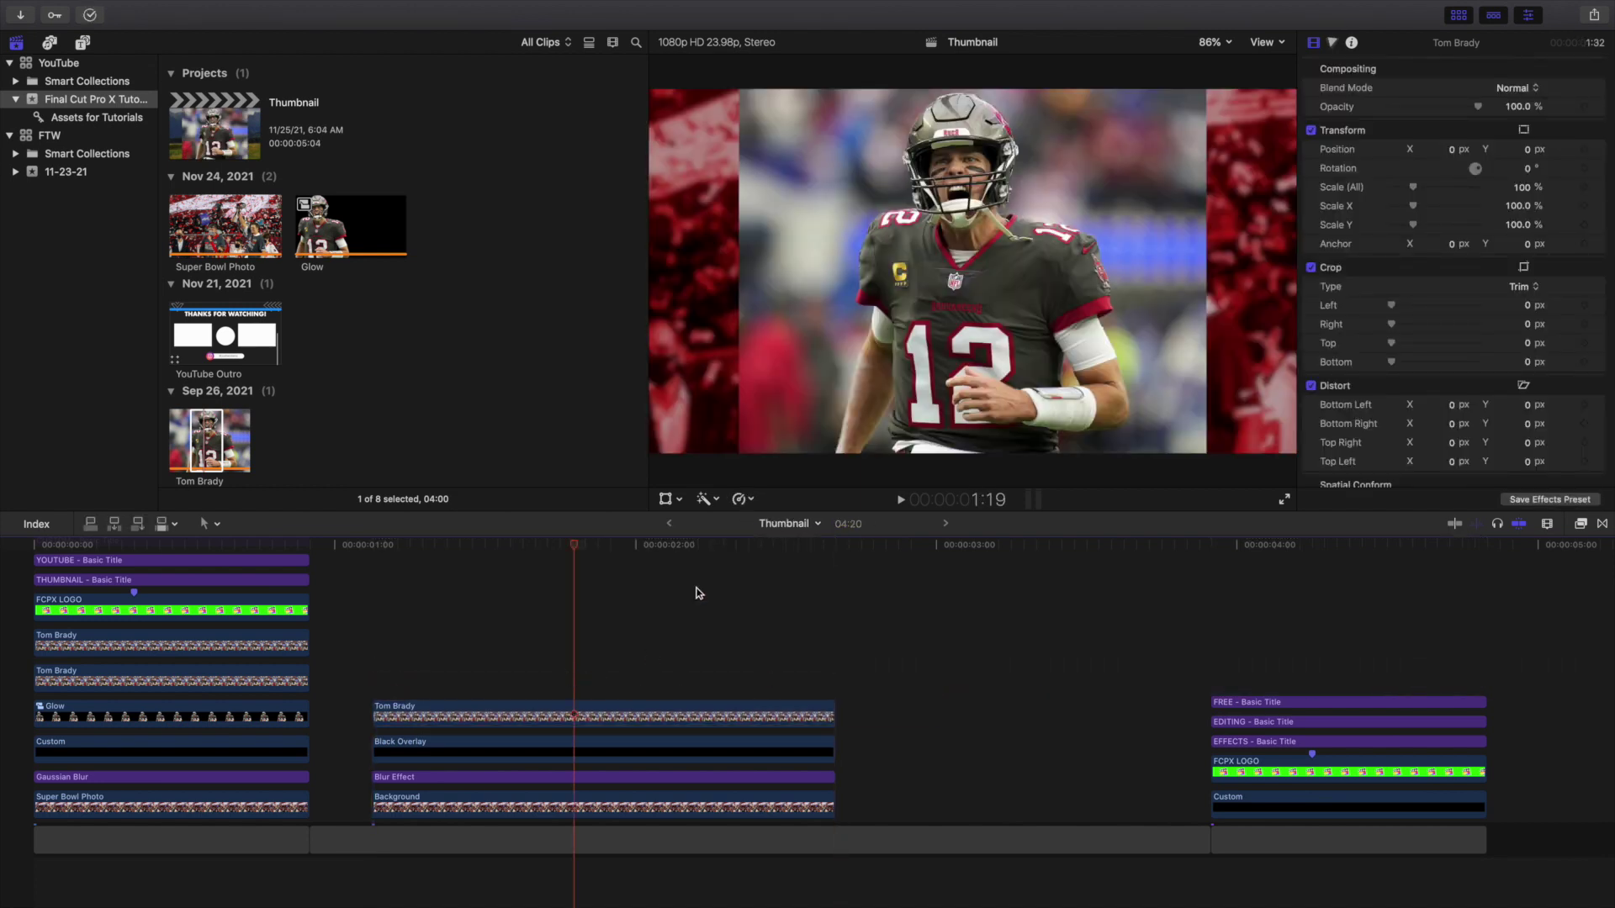
Apply the Draw Mask effect to the Tom Brady clip above the Black Overlay.
click(548, 713)
click(1580, 523)
scroll(1279, 664, down, 3)
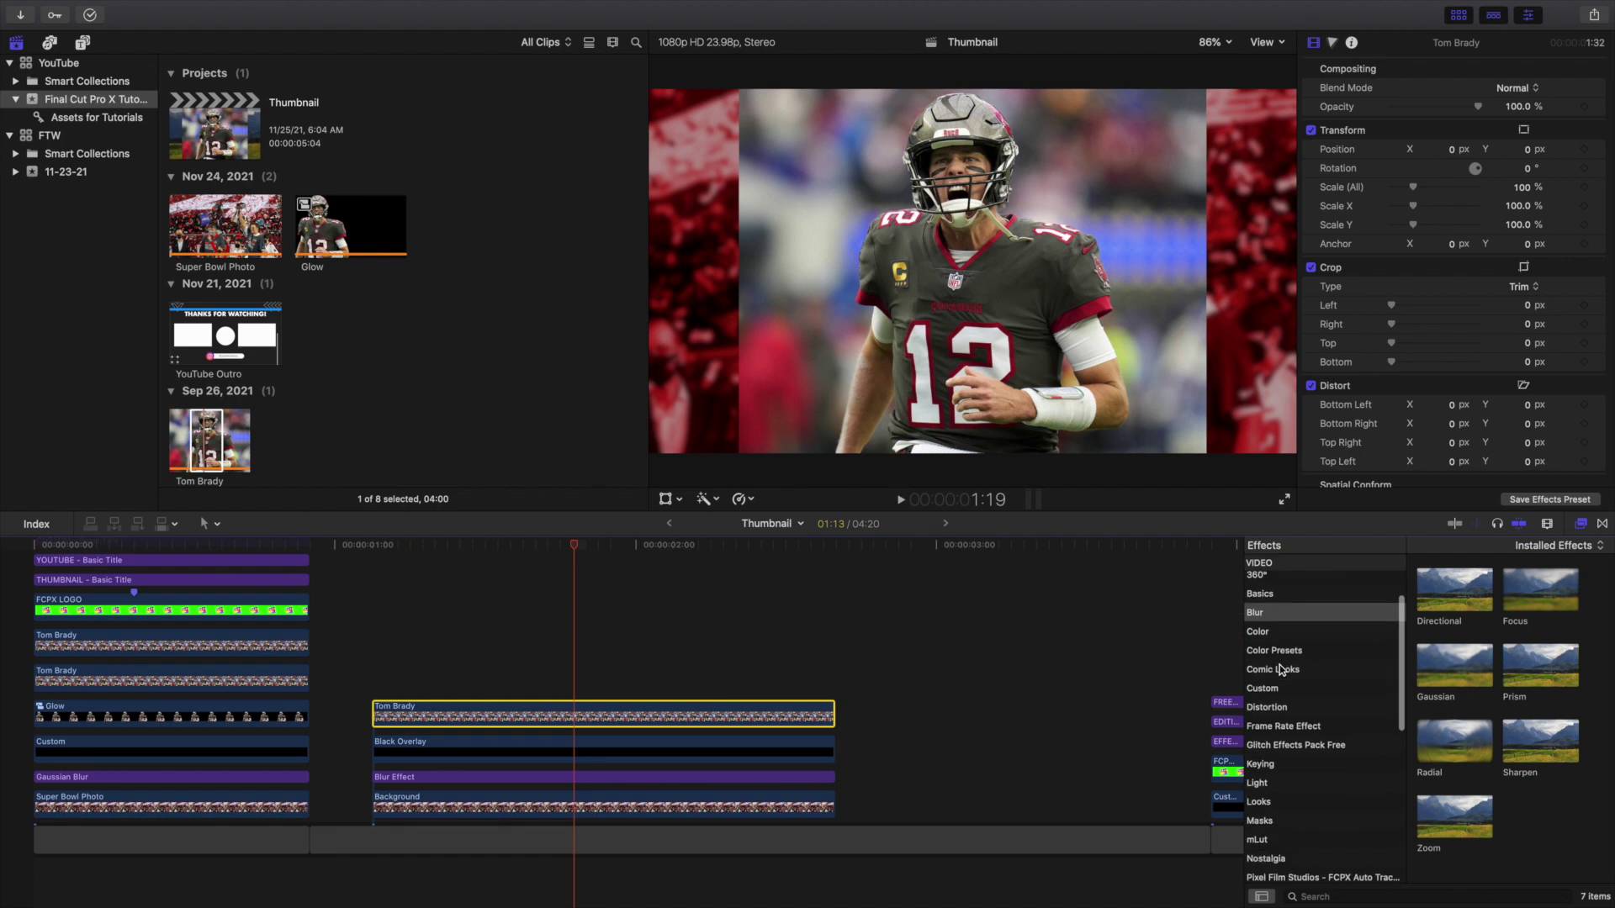
click(1278, 813)
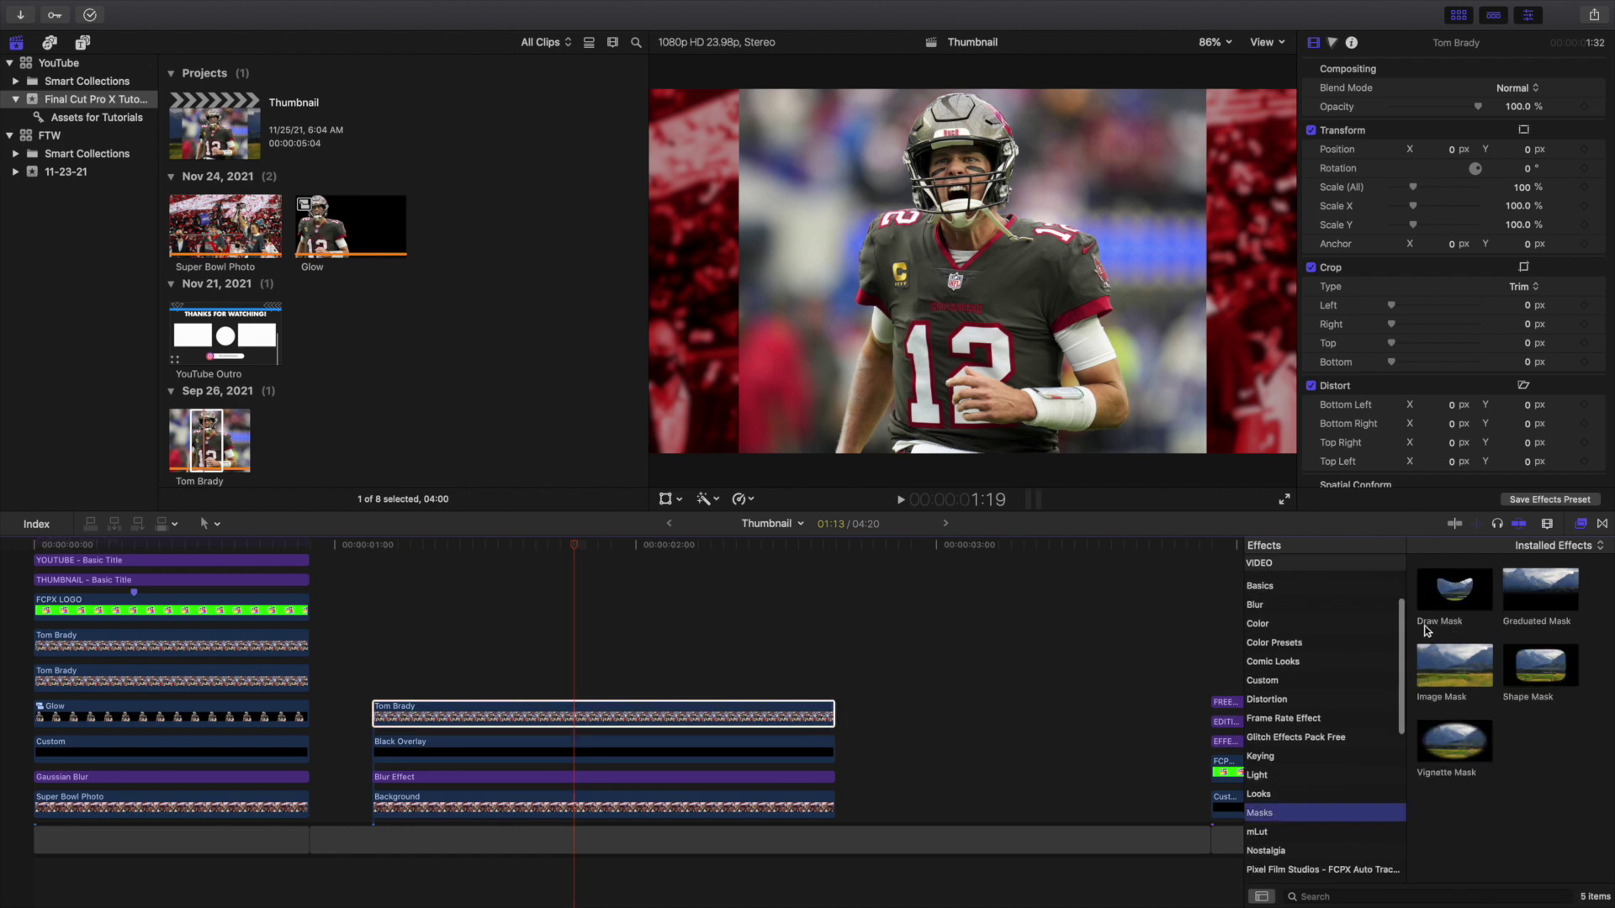
drag(1456, 599, 717, 703)
click(1582, 524)
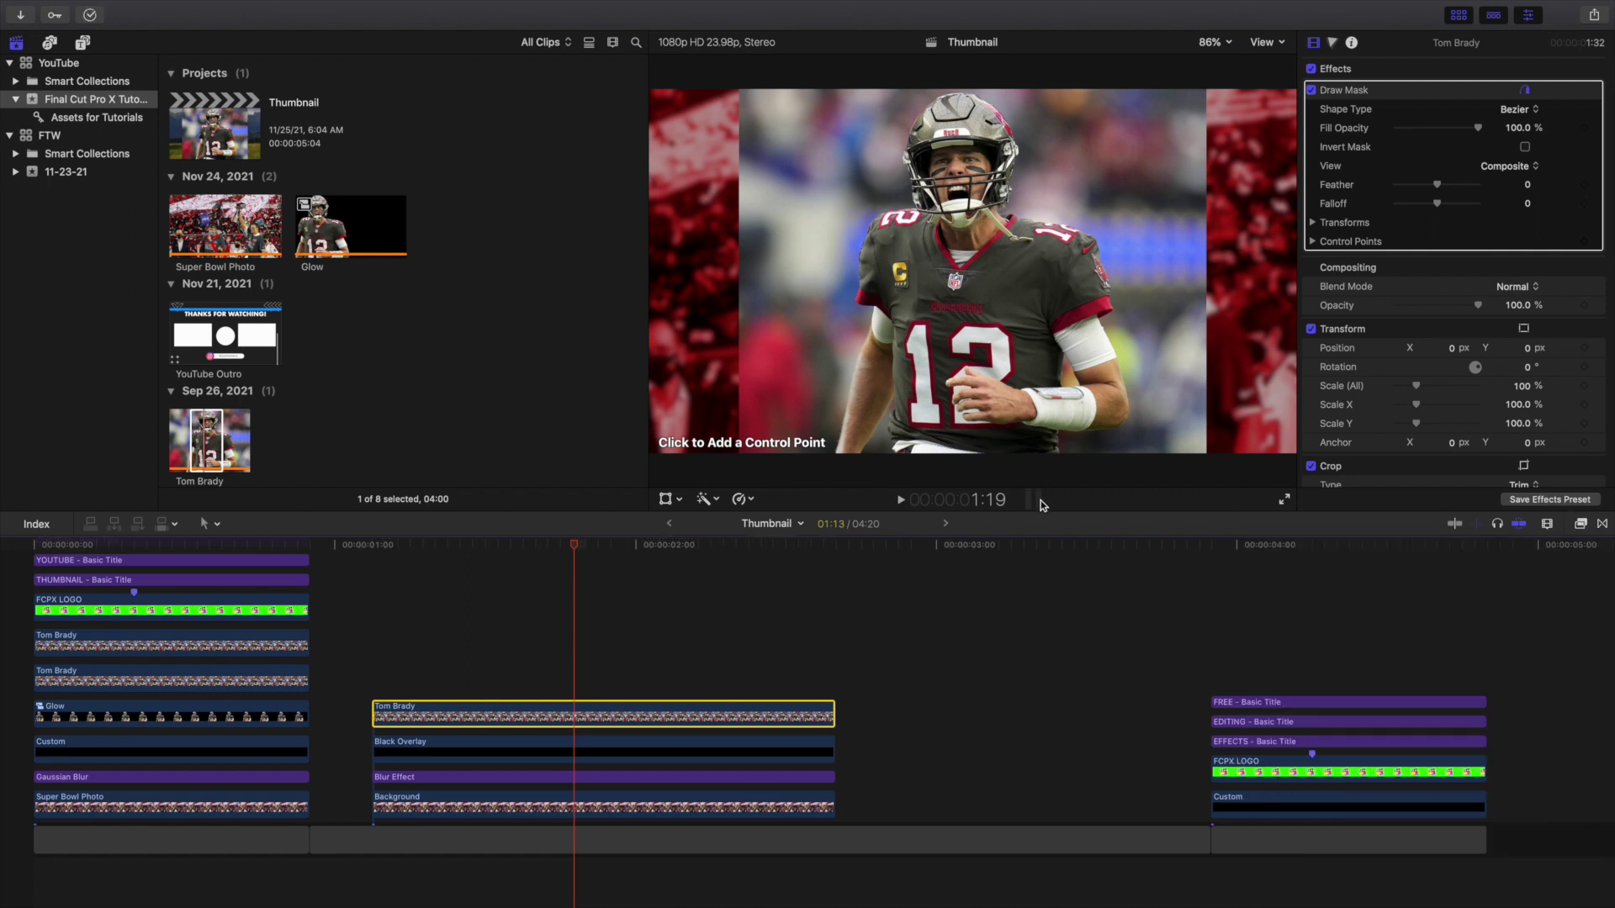
Draw a closed mask around the player, tracing his arms, shoulders and helmet down to the lower frame edge.
click(893, 396)
click(858, 458)
click(832, 455)
click(855, 298)
click(872, 217)
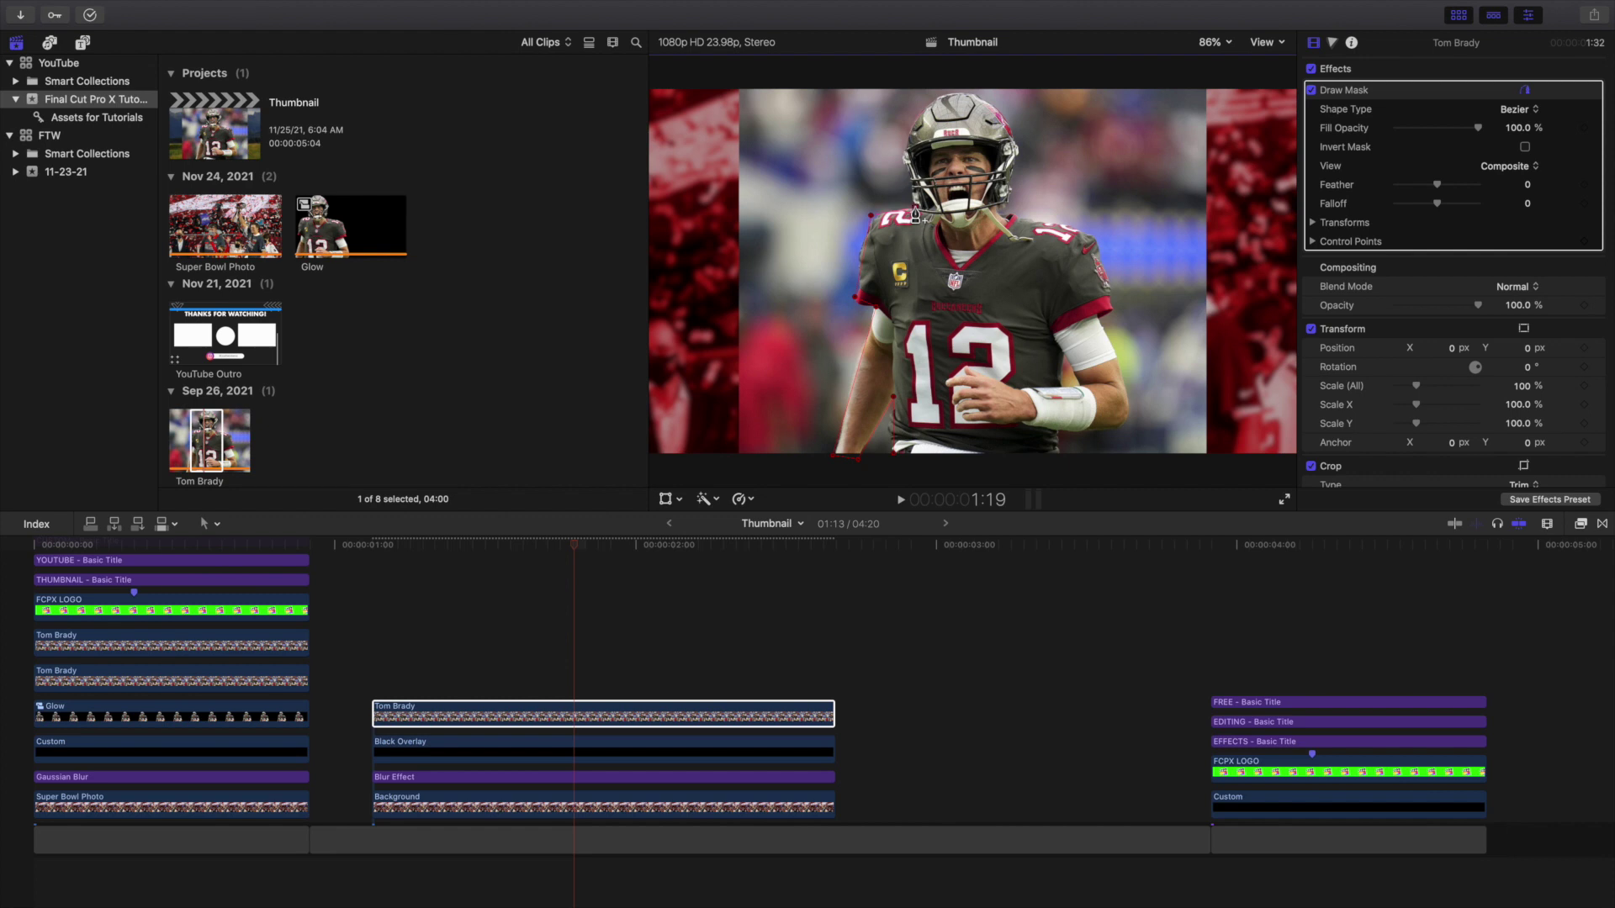
click(906, 152)
click(929, 106)
click(945, 94)
click(975, 95)
click(999, 116)
click(1018, 151)
click(1005, 207)
click(1011, 219)
click(1096, 234)
click(1116, 305)
click(1116, 352)
click(1128, 391)
click(1130, 419)
click(1112, 431)
click(1077, 430)
click(1058, 459)
click(898, 459)
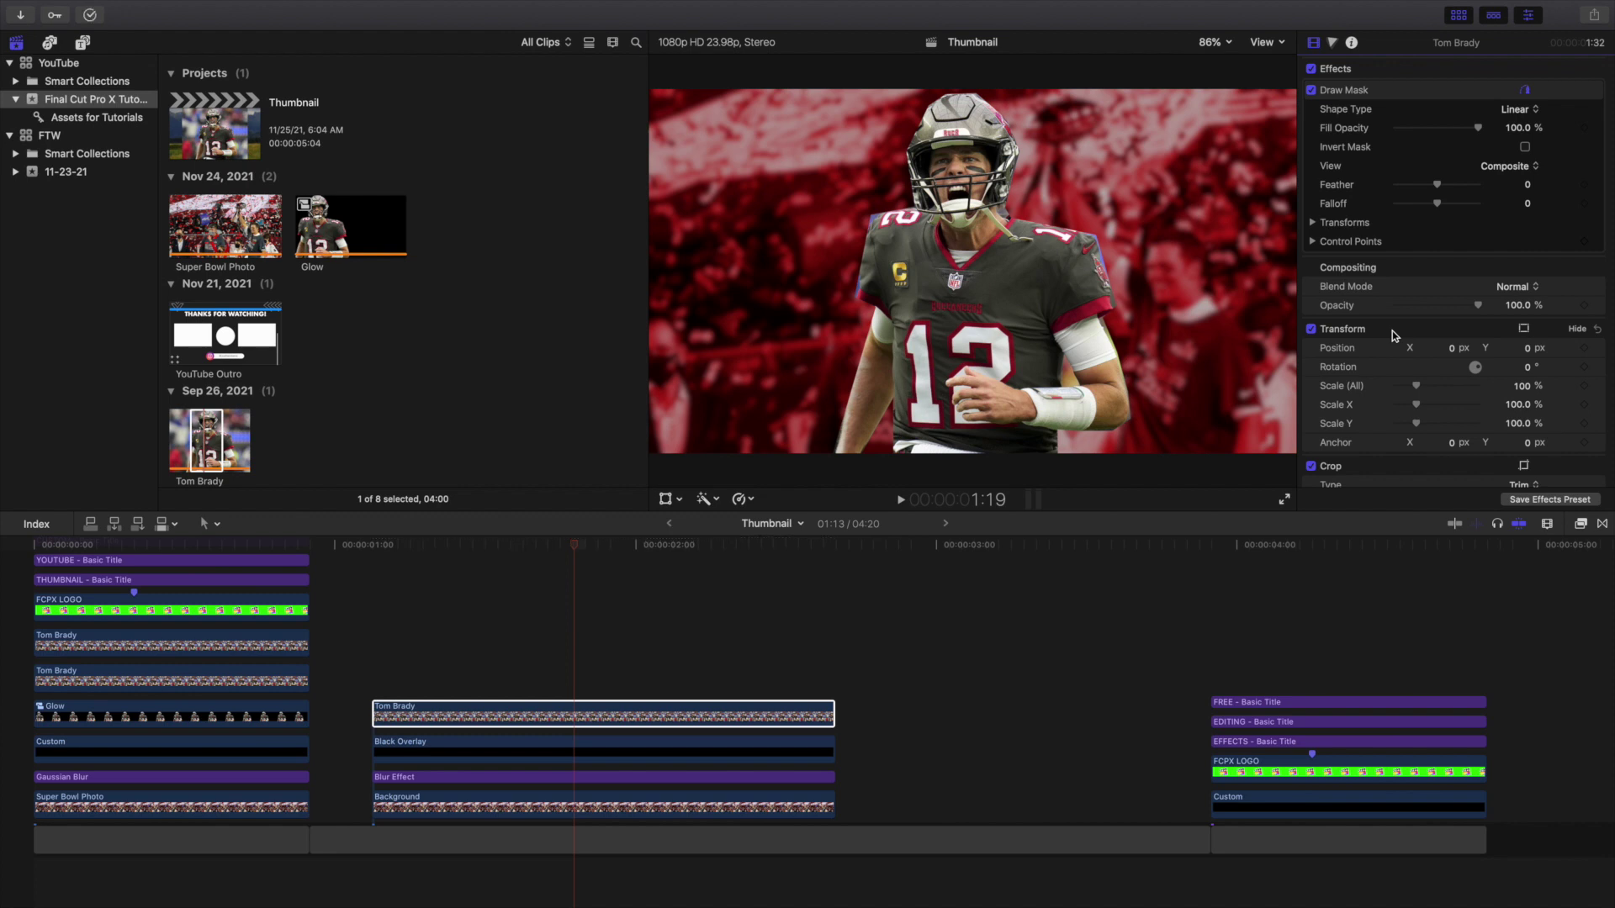
Set the Draw Mask feather on the Tom Brady clip to -3.
click(484, 713)
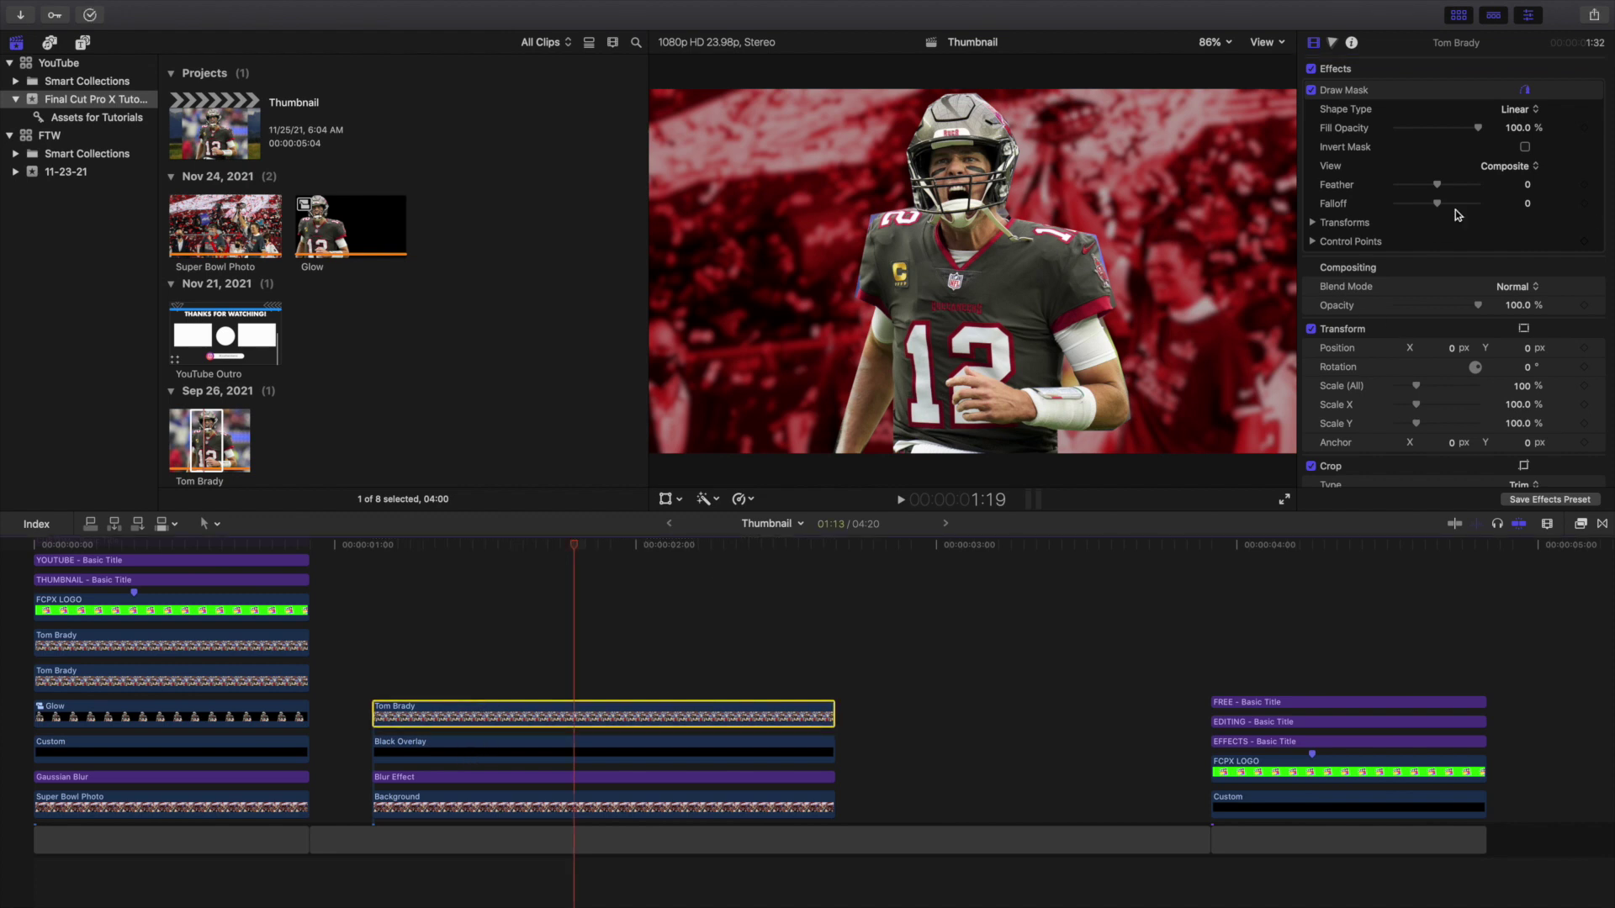
click(1527, 185)
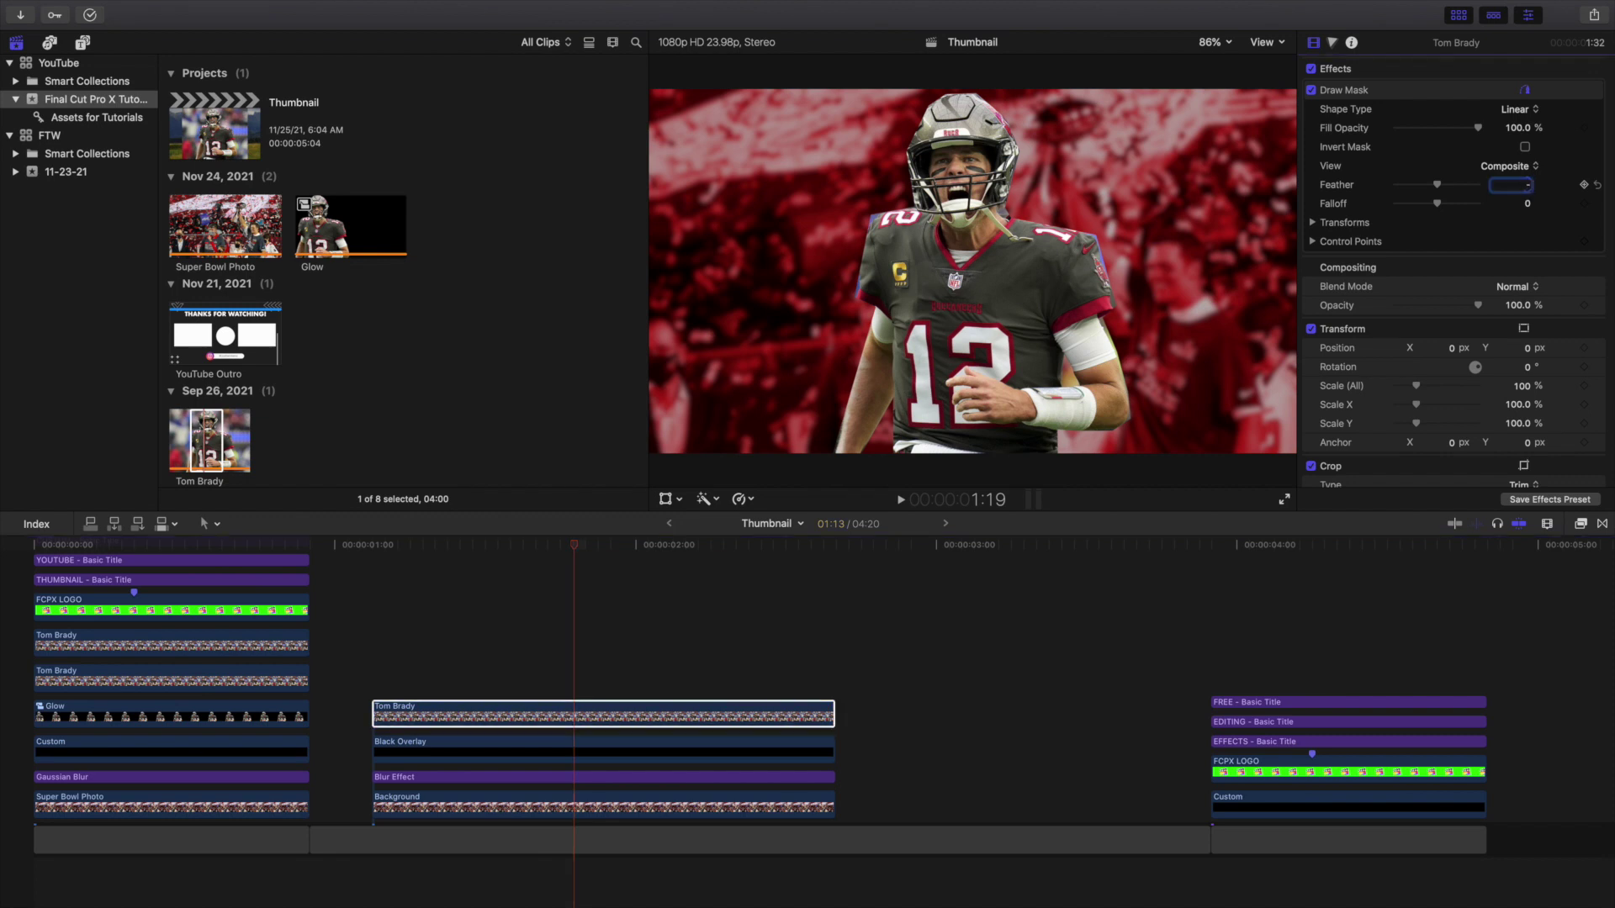
text(-3)
key(Return)
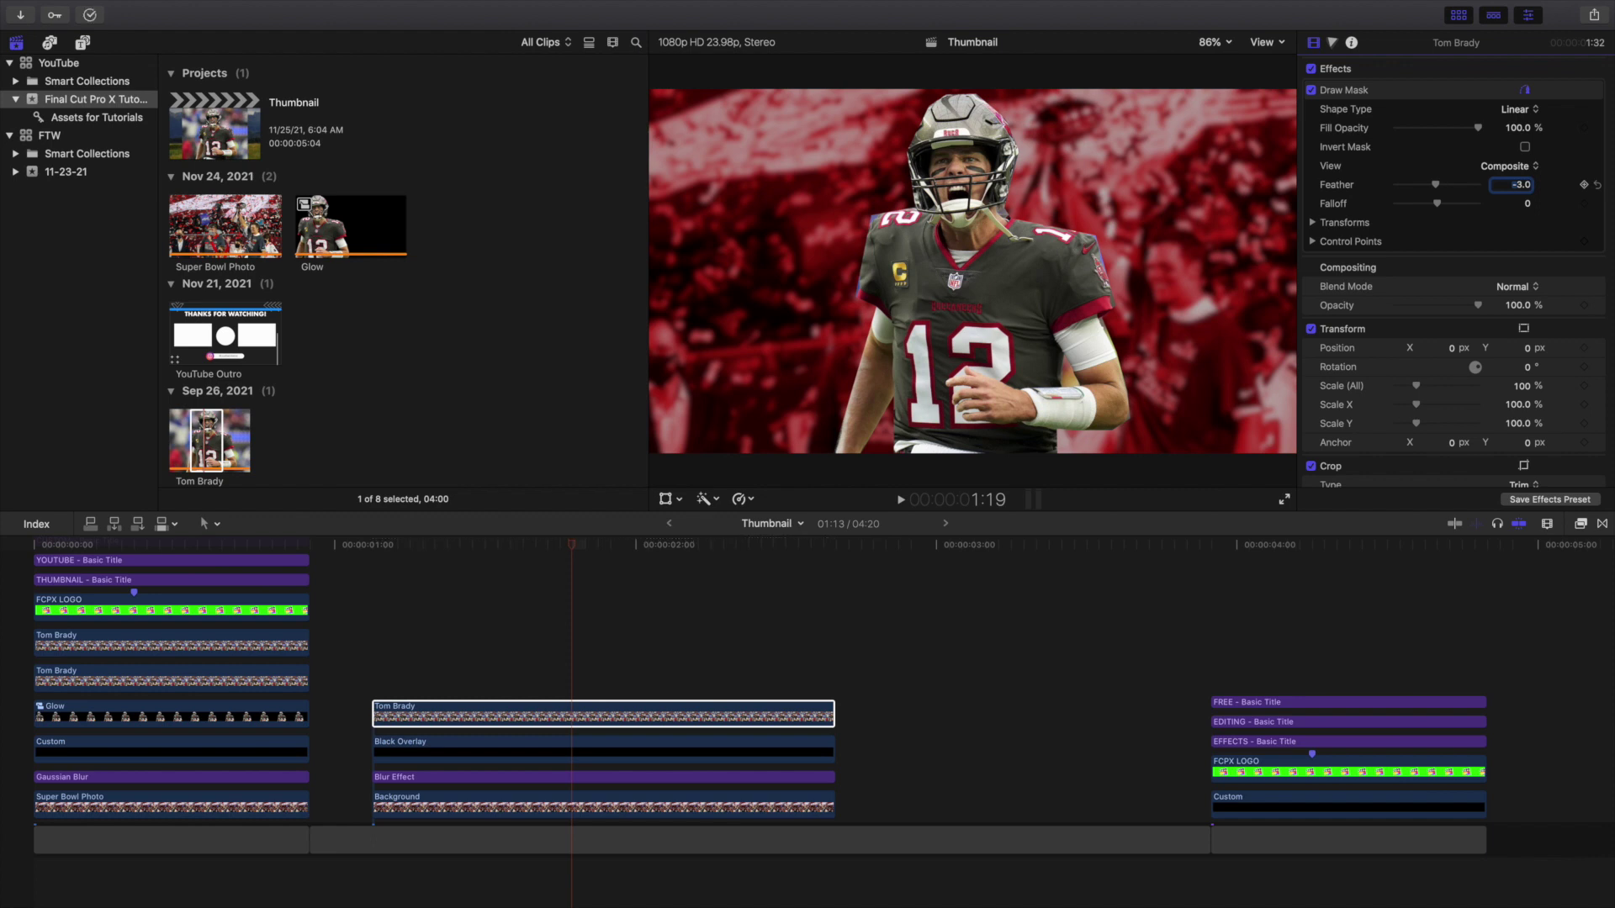
Shorten the Tom Brady, Black Overlay, Blur Effect and Background clips together to a duration of 10 frames.
drag(480, 680, 576, 812)
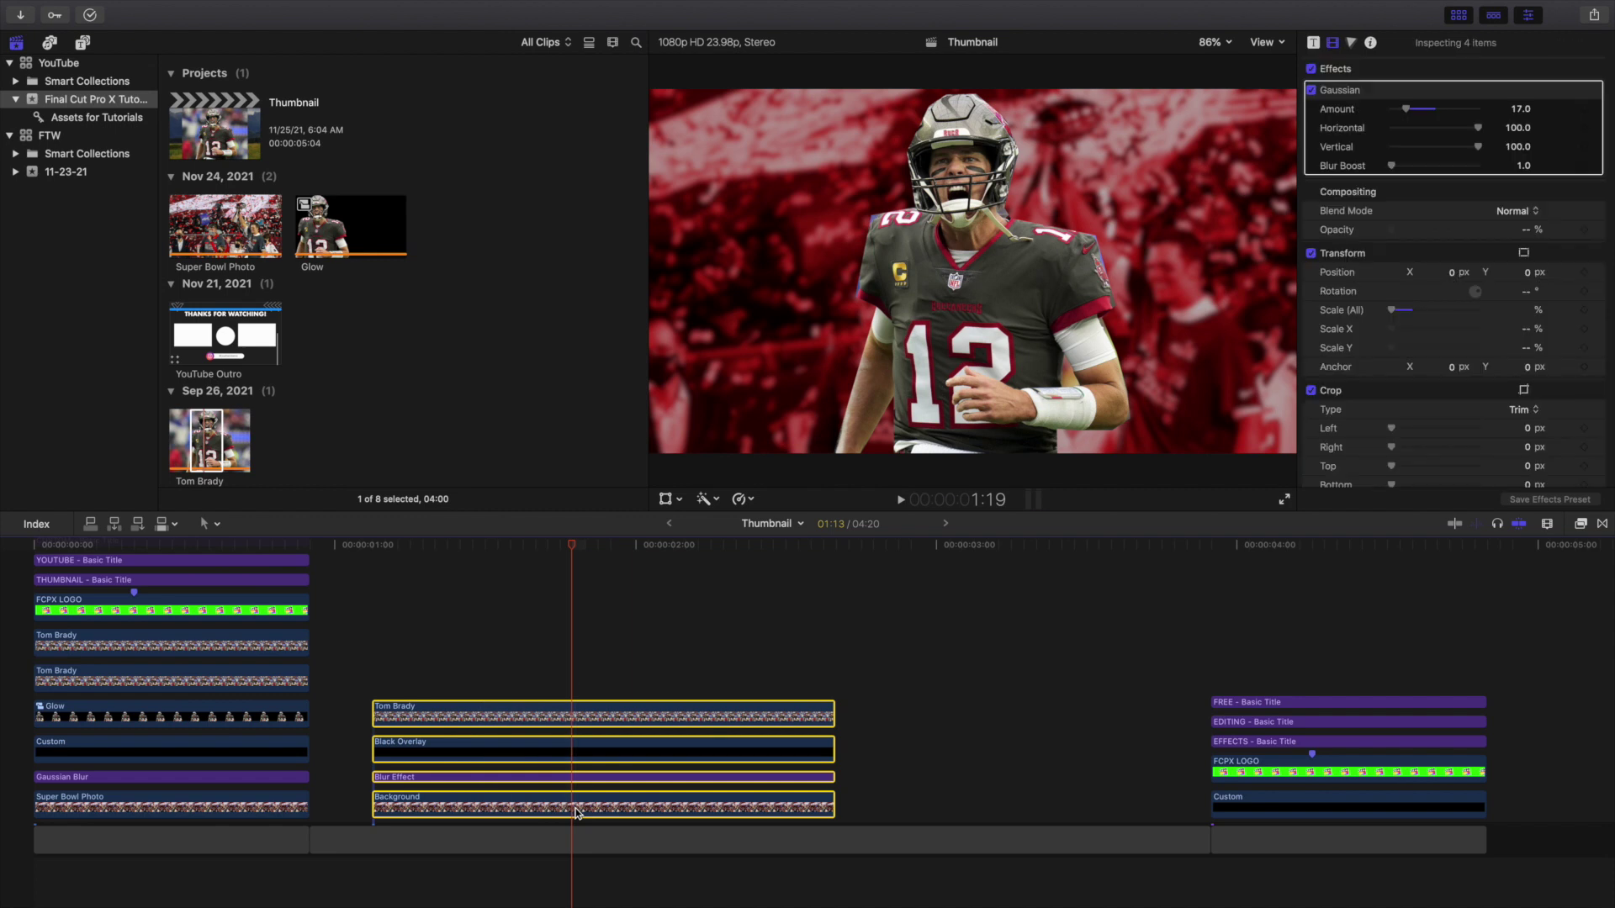
key(Return)
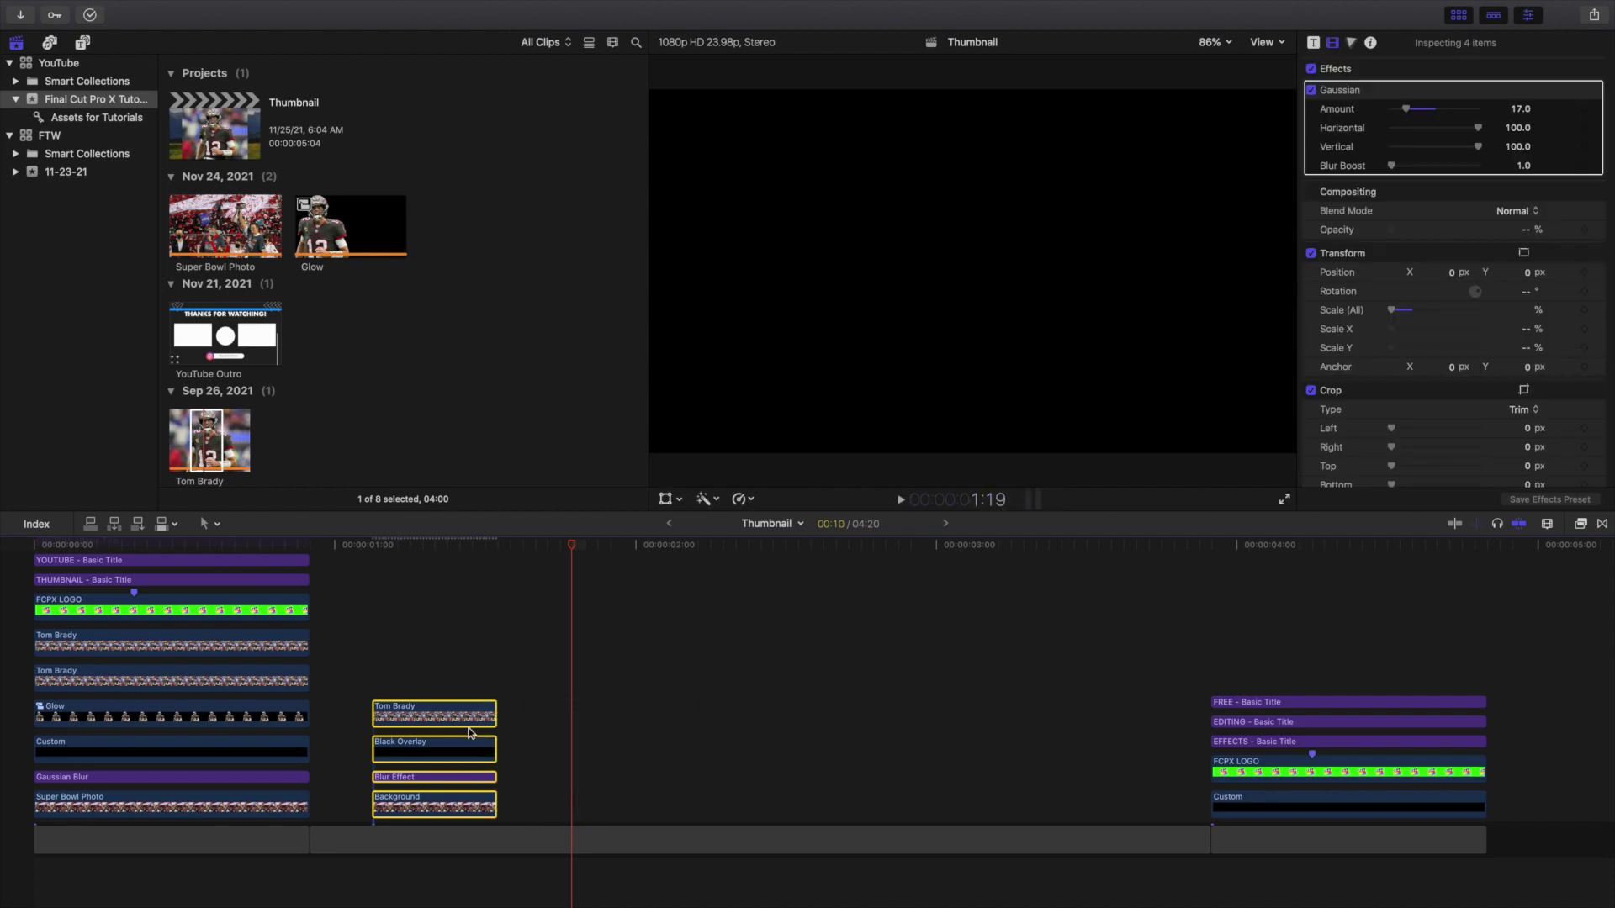
click(424, 685)
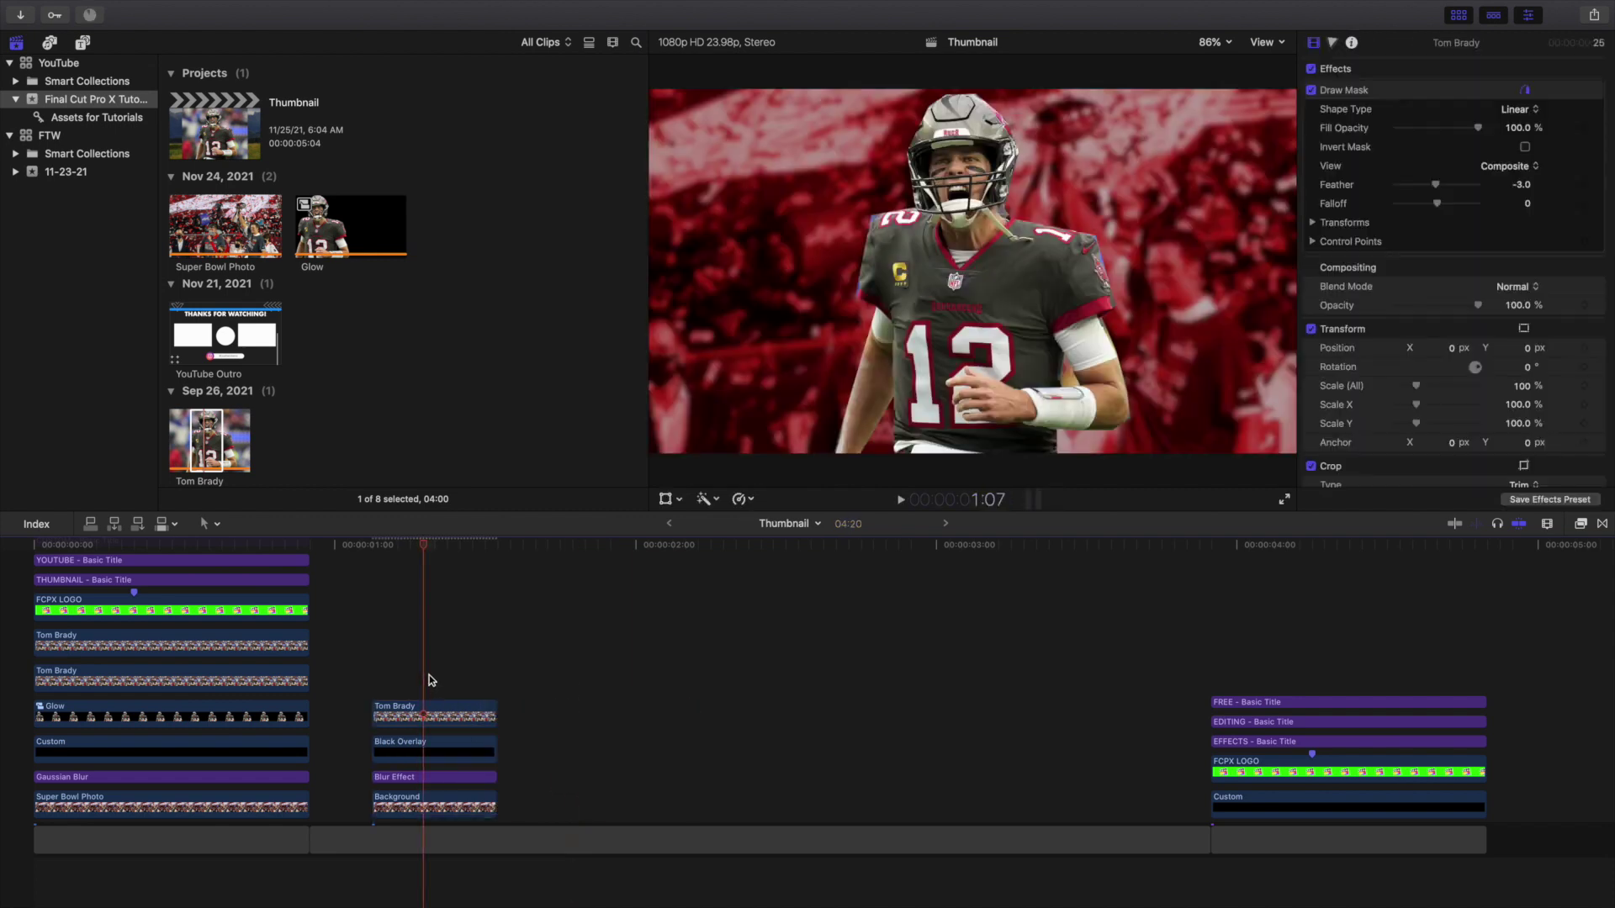
Change the Draw Mask shape type on the shortened Tom Brady clip to B-Spline.
key(super+equal)
scroll(429, 680, left, 3)
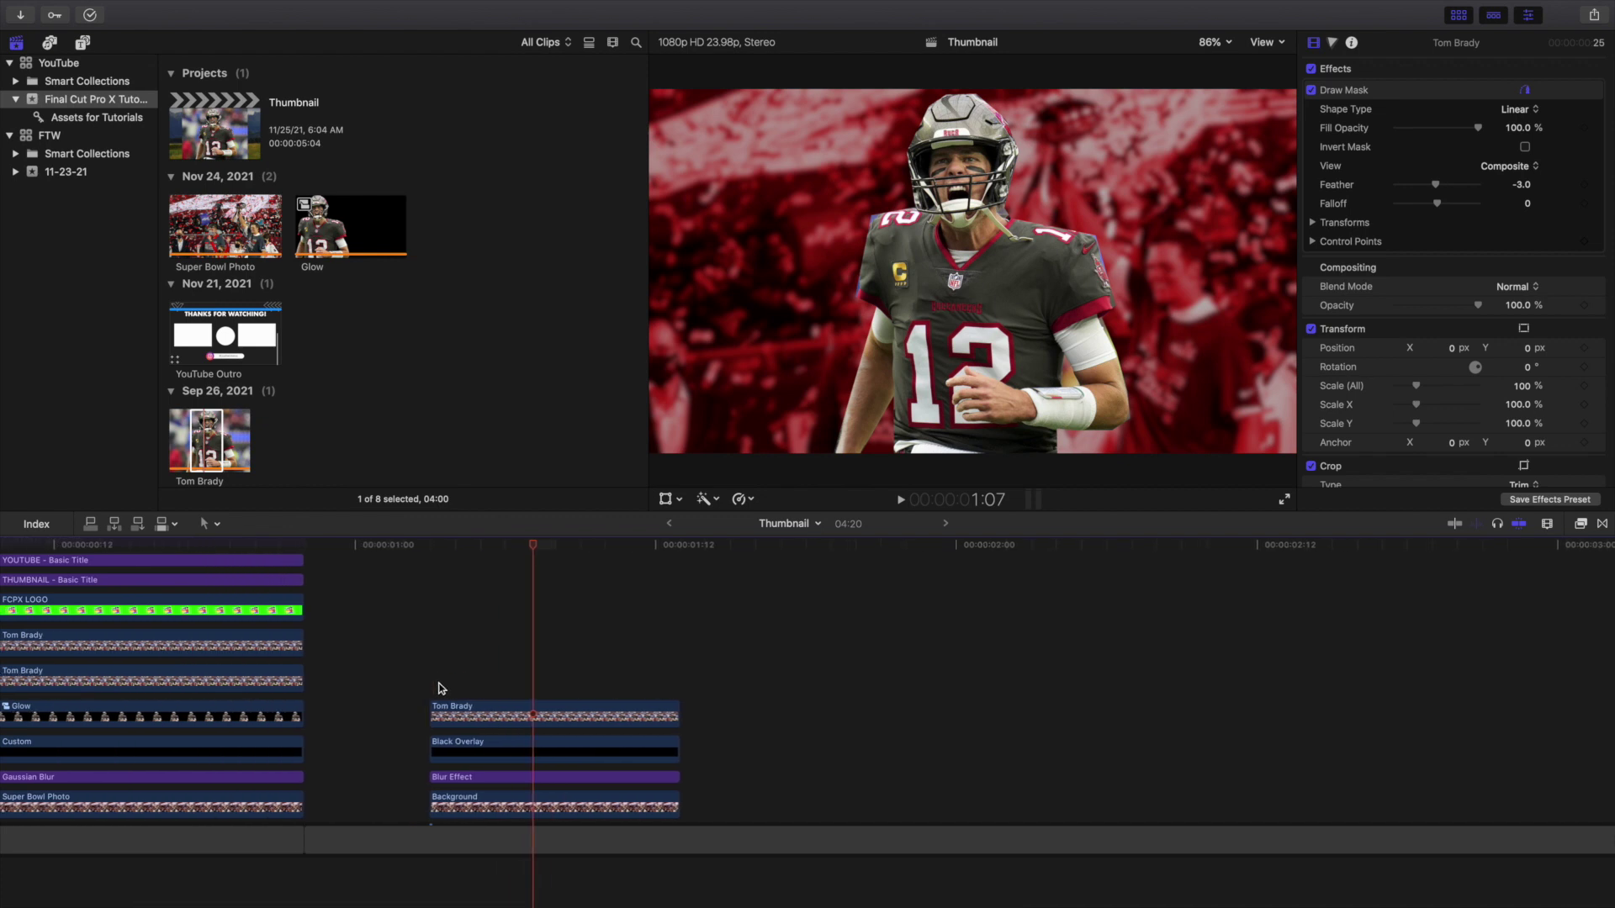
click(468, 713)
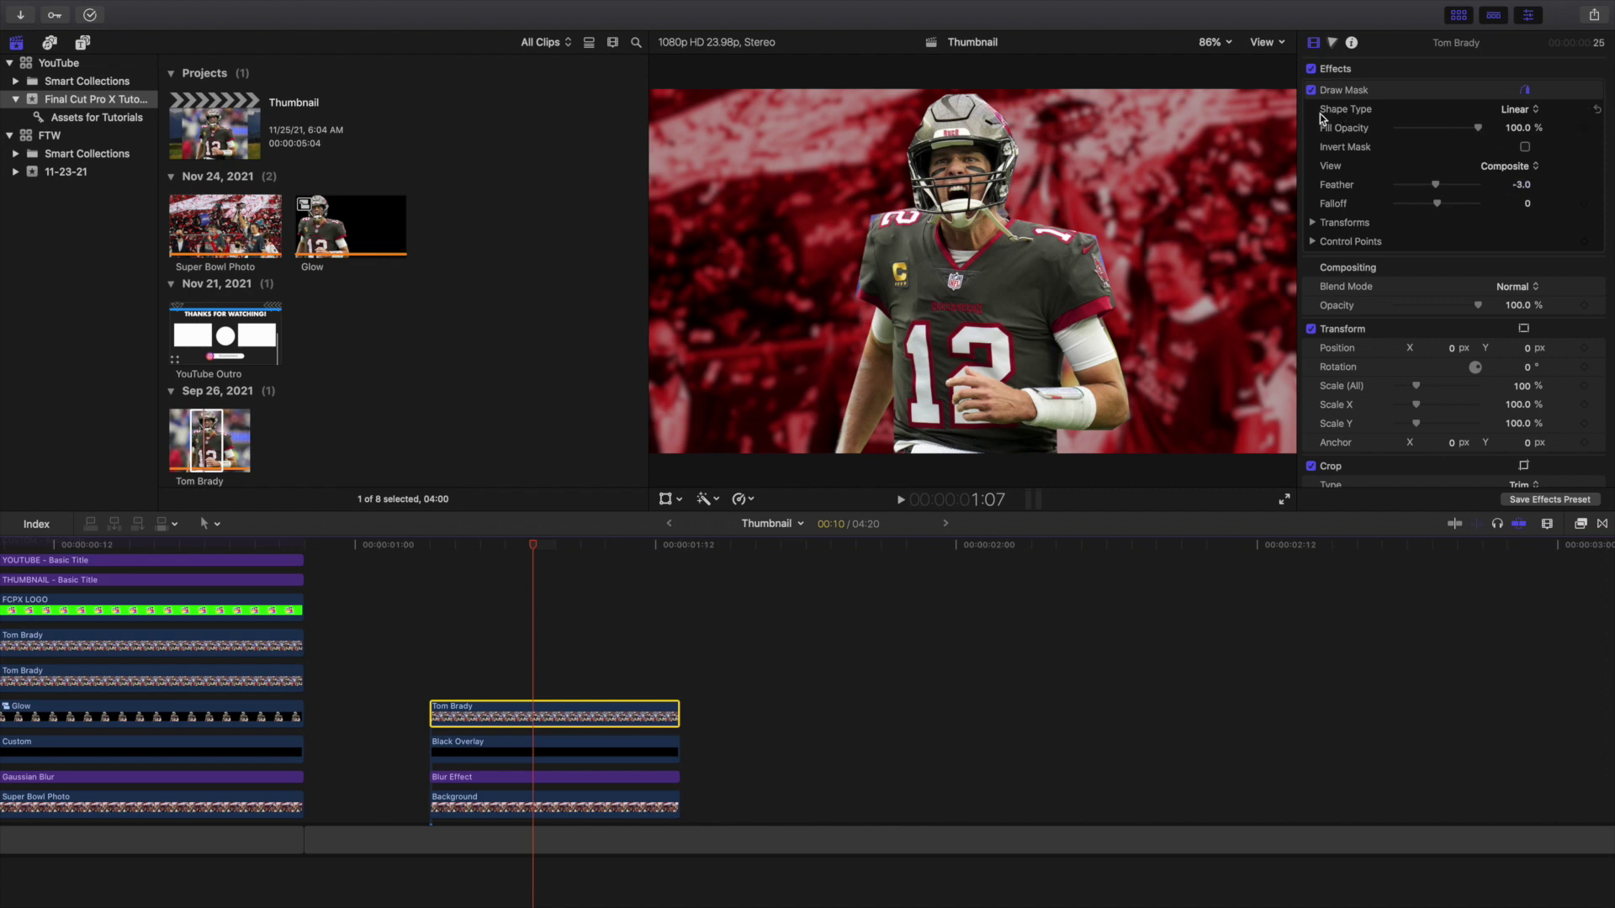
click(1511, 112)
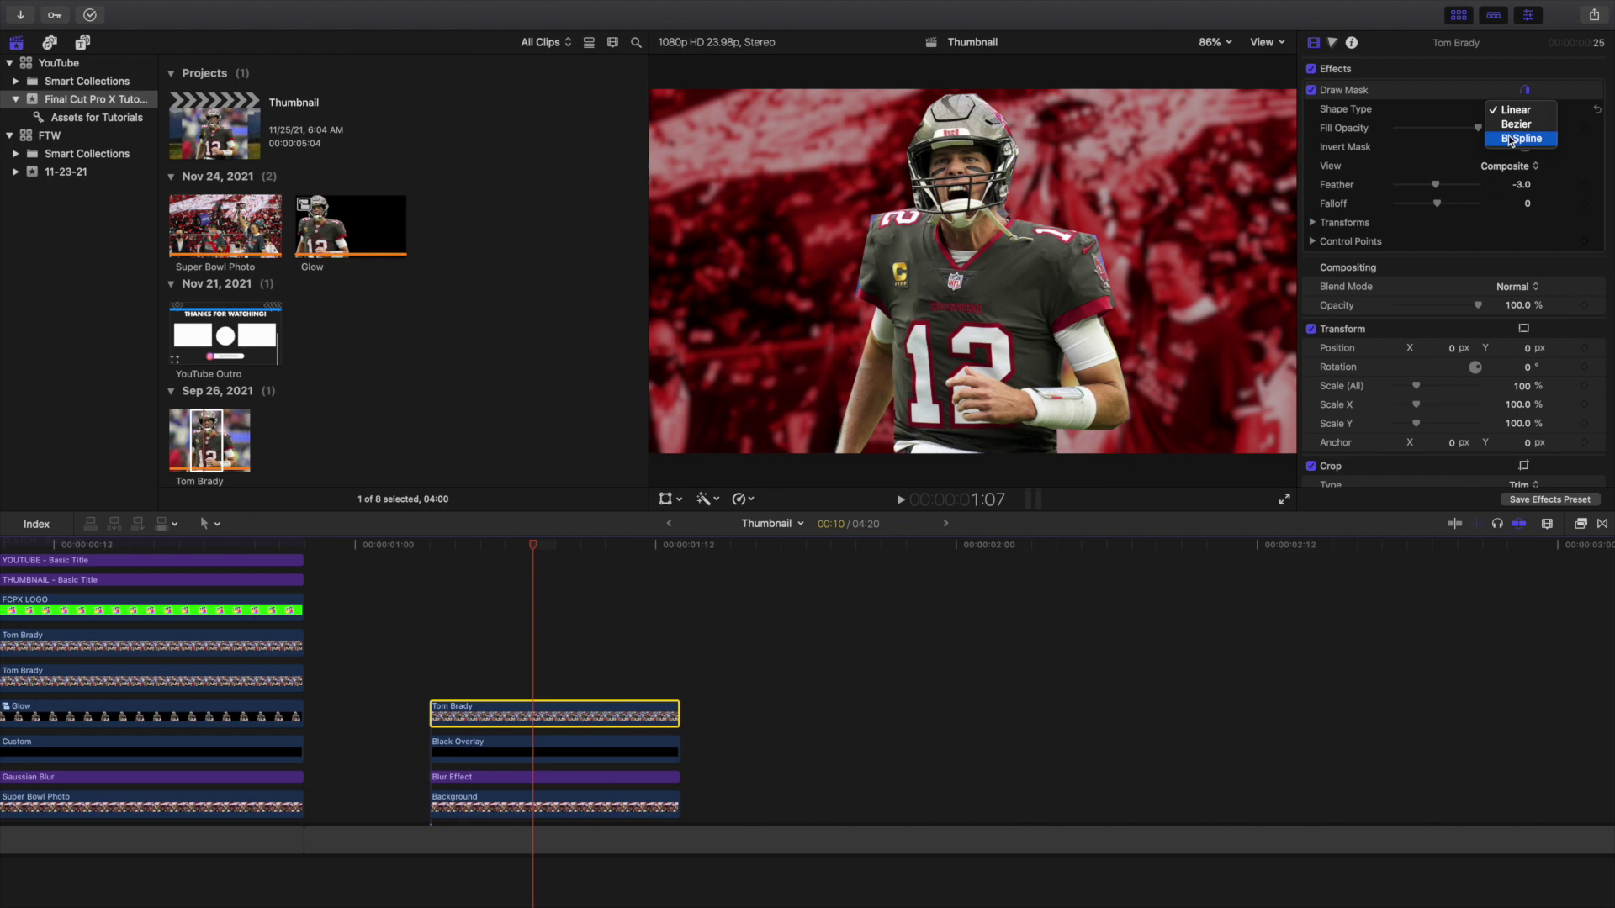
click(1509, 139)
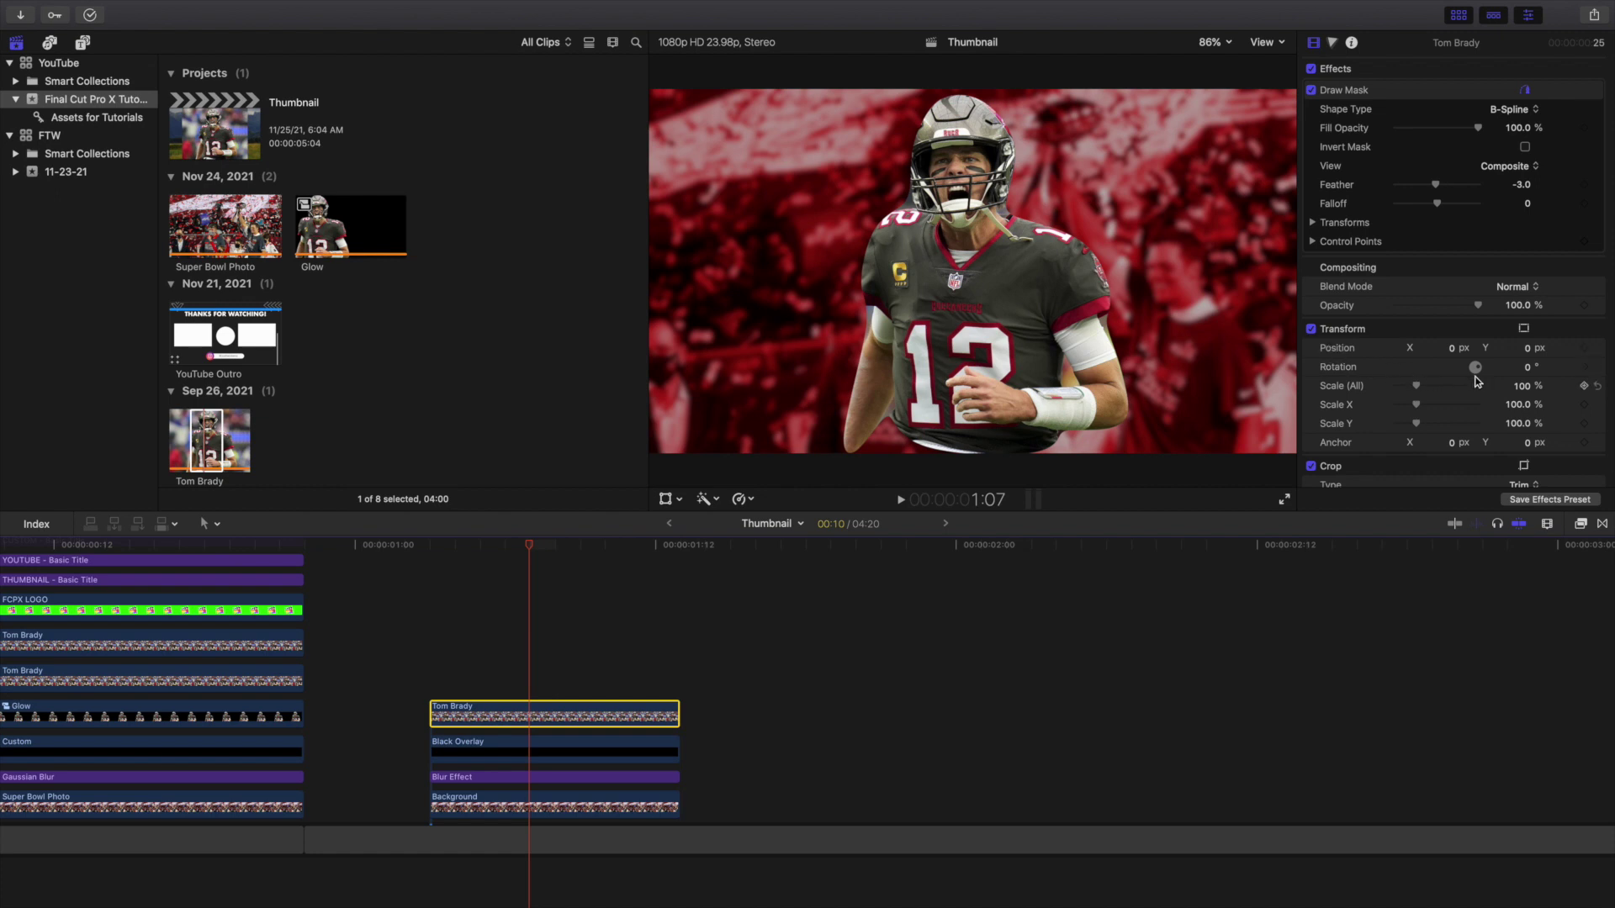
Scale the Tom Brady clip to 115% and lower it to a Y position of -75.7 px.
mouse_move(1524, 388)
mouse_down()
mouse_move(1530, 370)
mouse_move(1530, 394)
mouse_up()
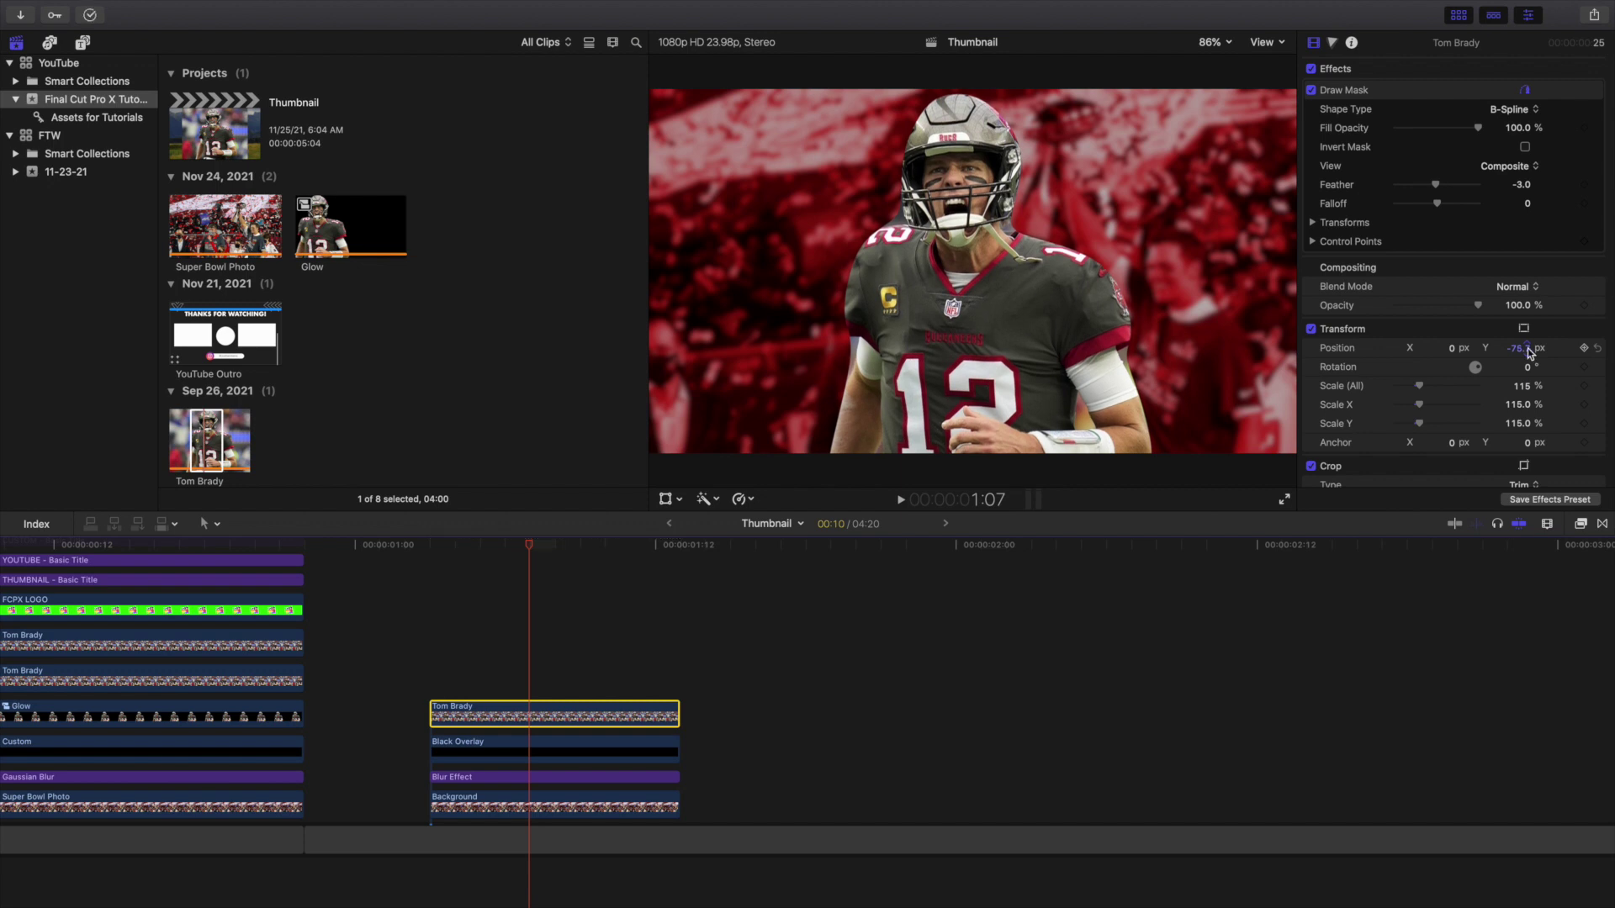
Add a second Draw Mask effect to the shortened Tom Brady clip.
click(1581, 524)
mouse_move(1195, 618)
mouse_down()
mouse_move(710, 673)
mouse_move(615, 717)
mouse_up()
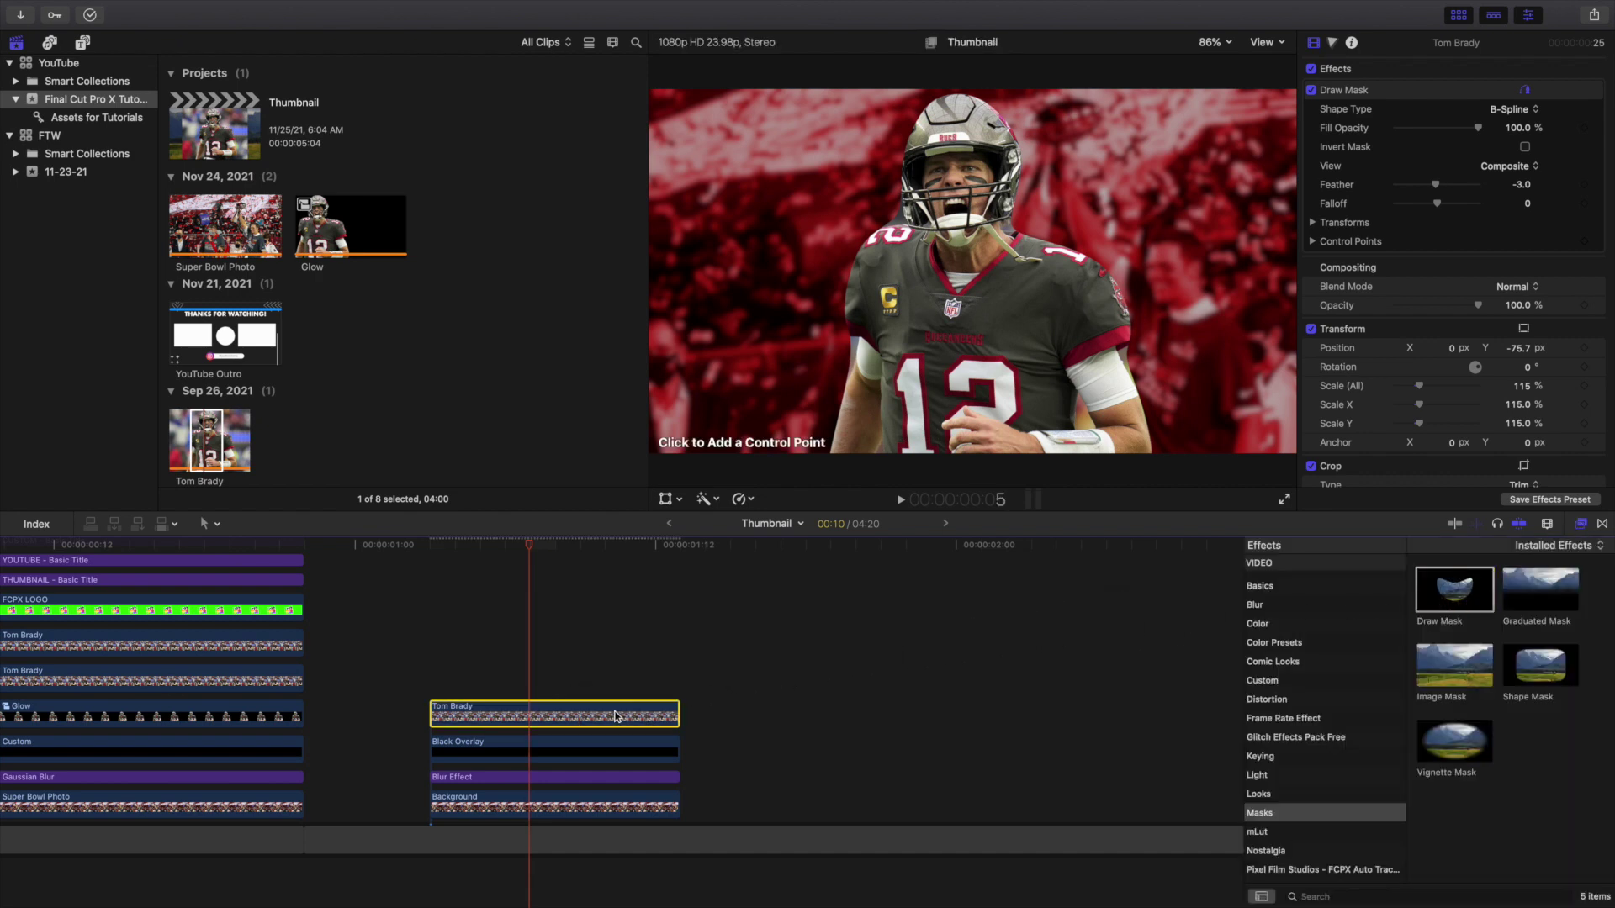
click(1581, 524)
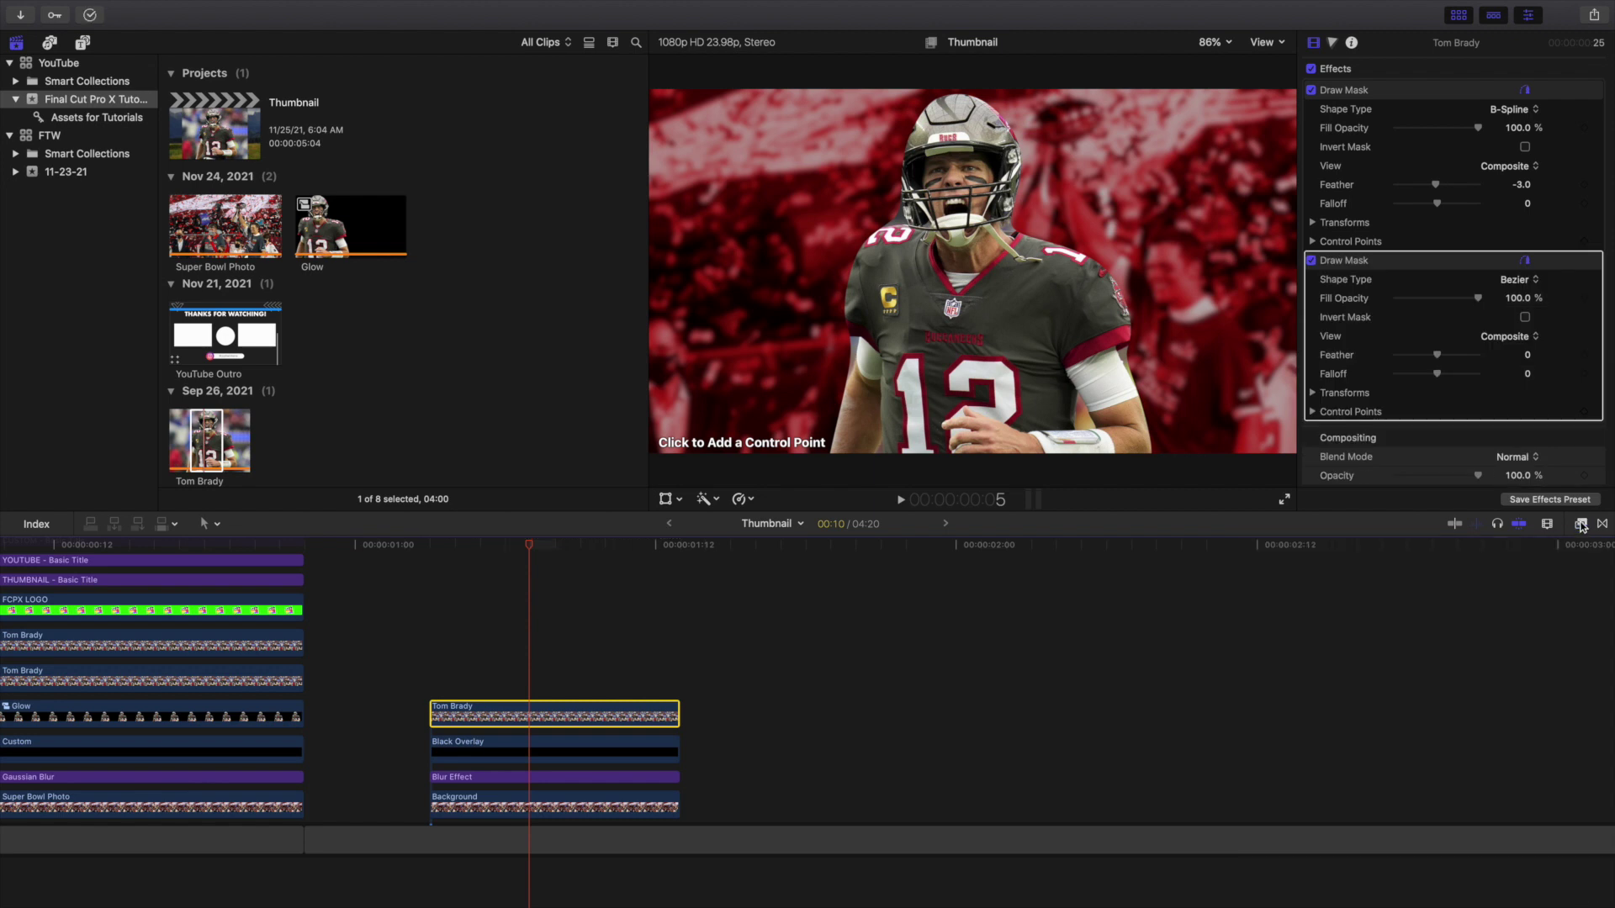
Draw a small triangular linear mask over the gap between the player's forearm and torso, and invert it.
click(1074, 437)
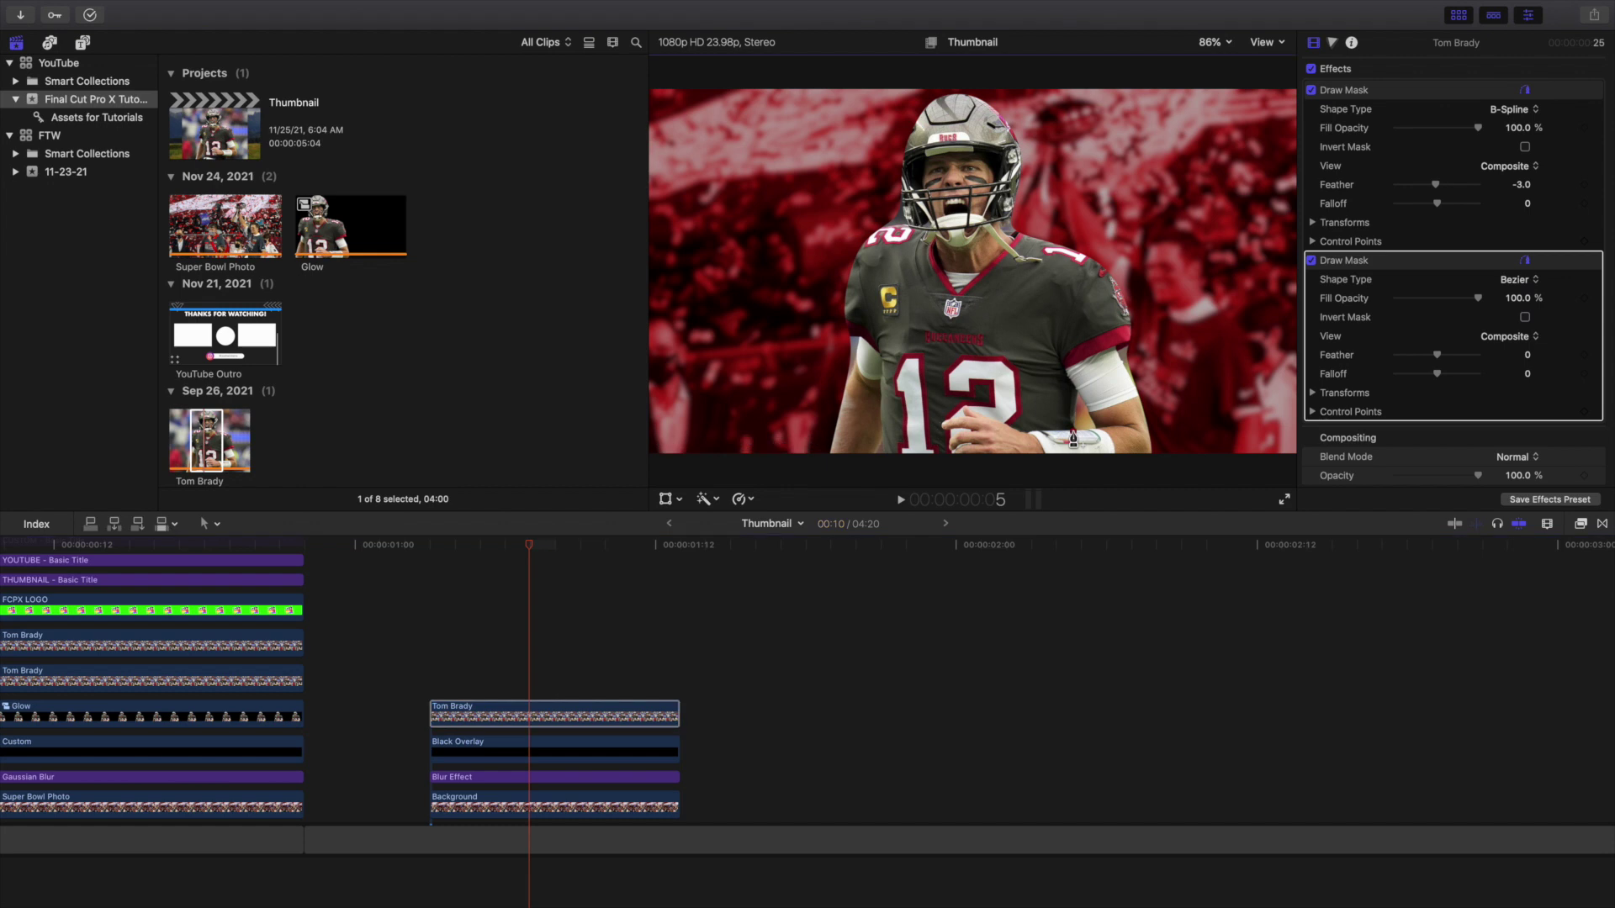
click(1097, 430)
click(1077, 395)
click(1073, 431)
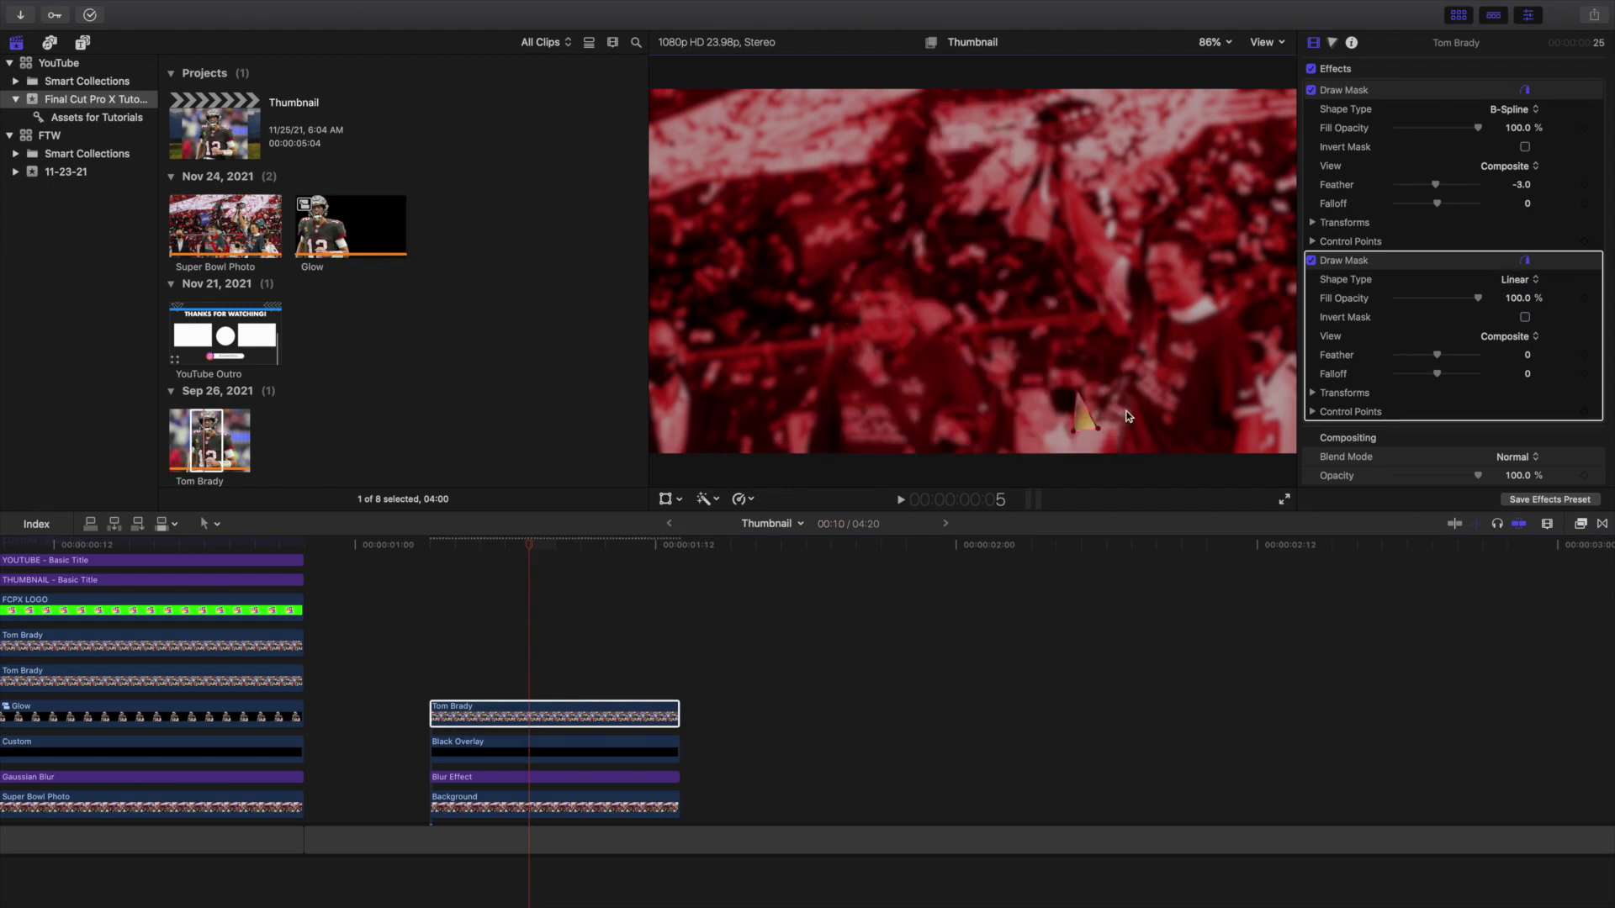
click(1525, 317)
scroll(1454, 389, down, 5)
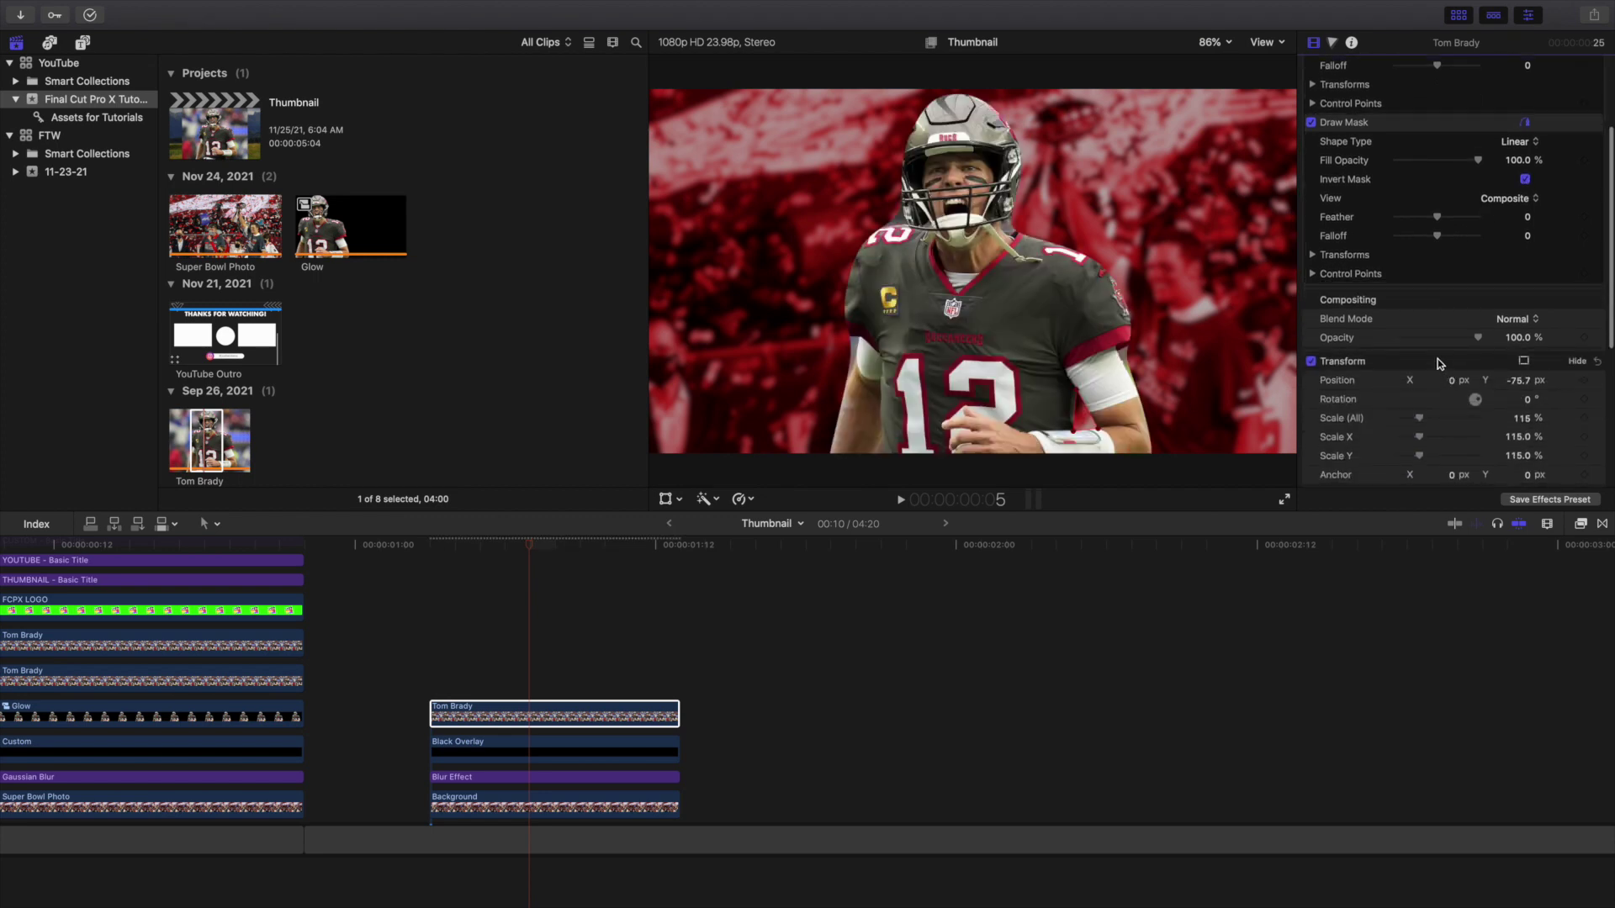
Move the Tom Brady clip to an X position of -531.3 px and duplicate it directly above itself in the timeline.
click(599, 713)
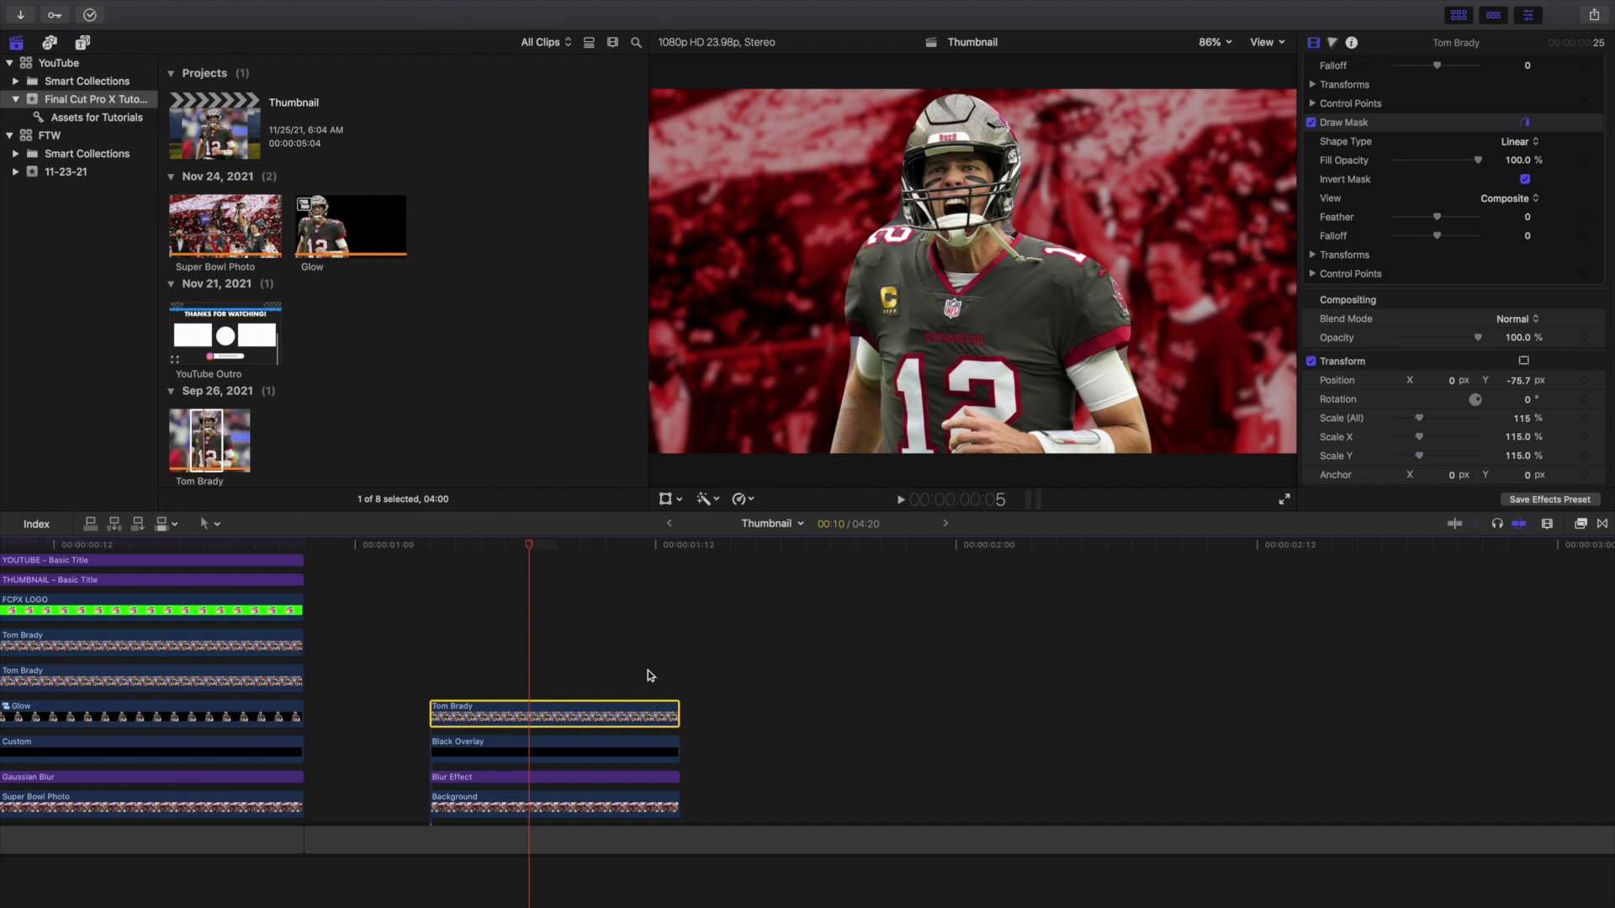
drag(1452, 386, 1330, 386)
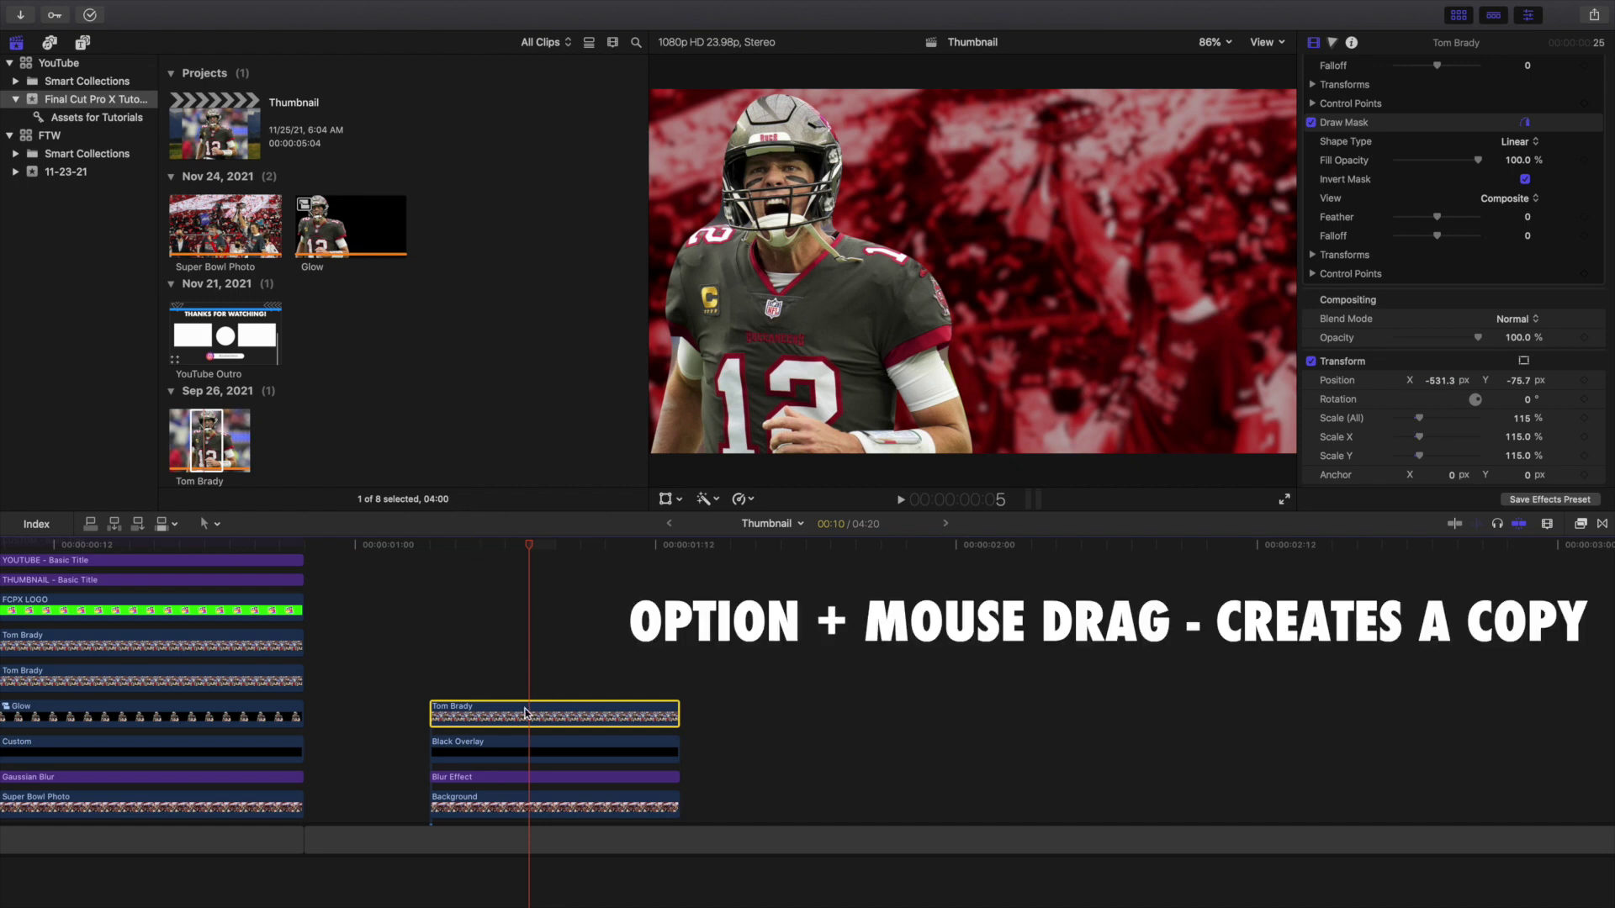
drag(526, 713, 530, 734)
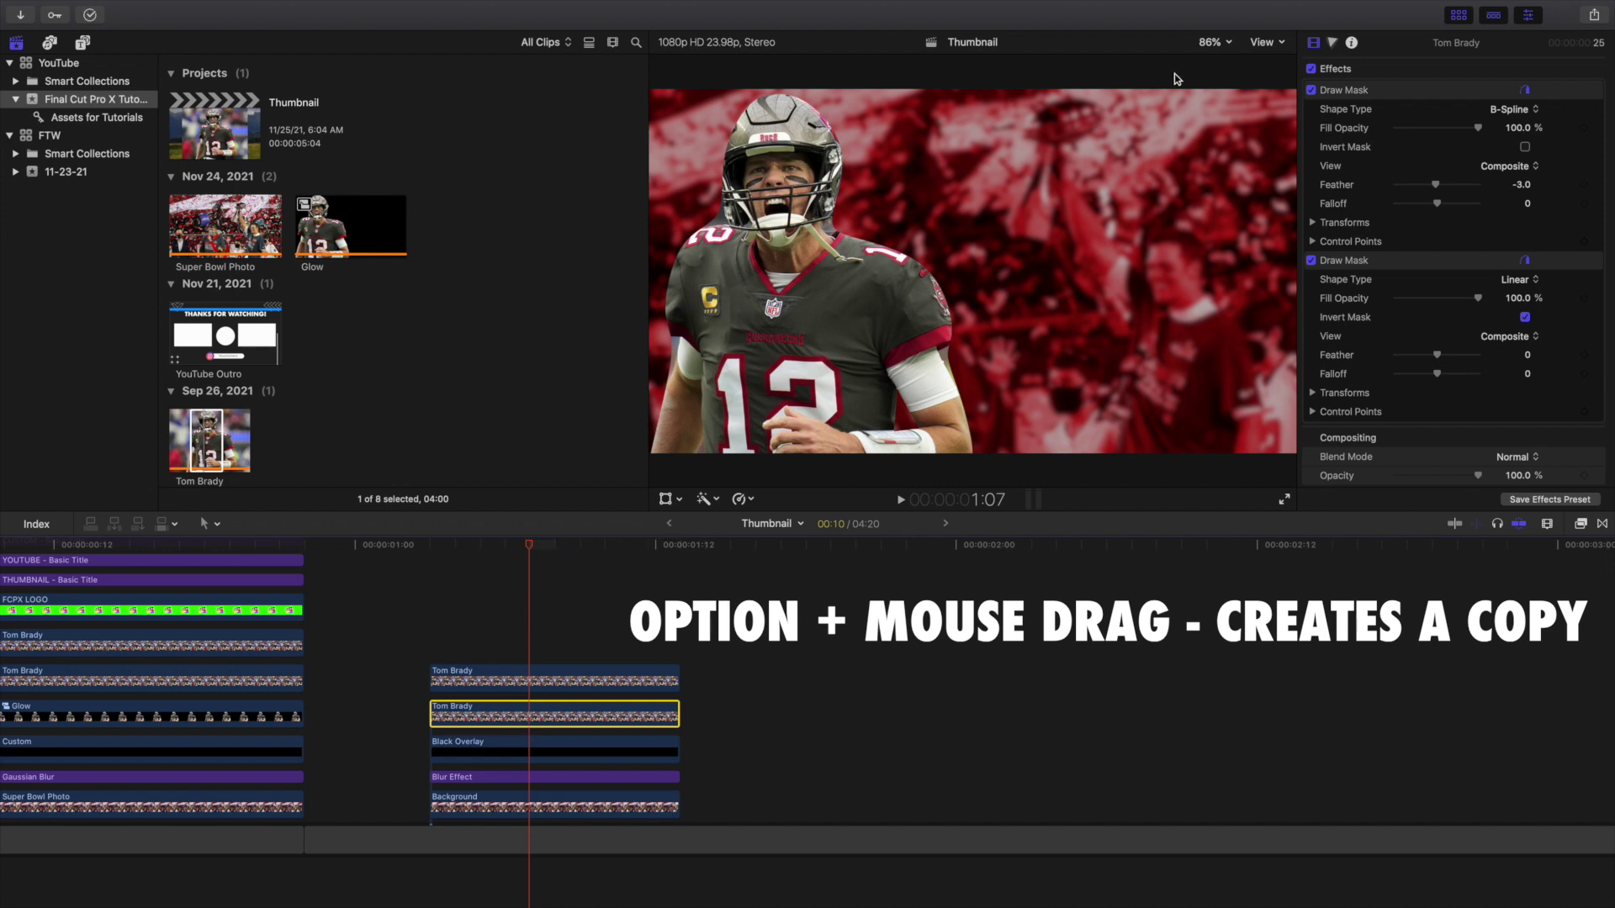
Add a Color Board to the lower Tom Brady clip with master and highlights exposure at 100%.
click(1333, 43)
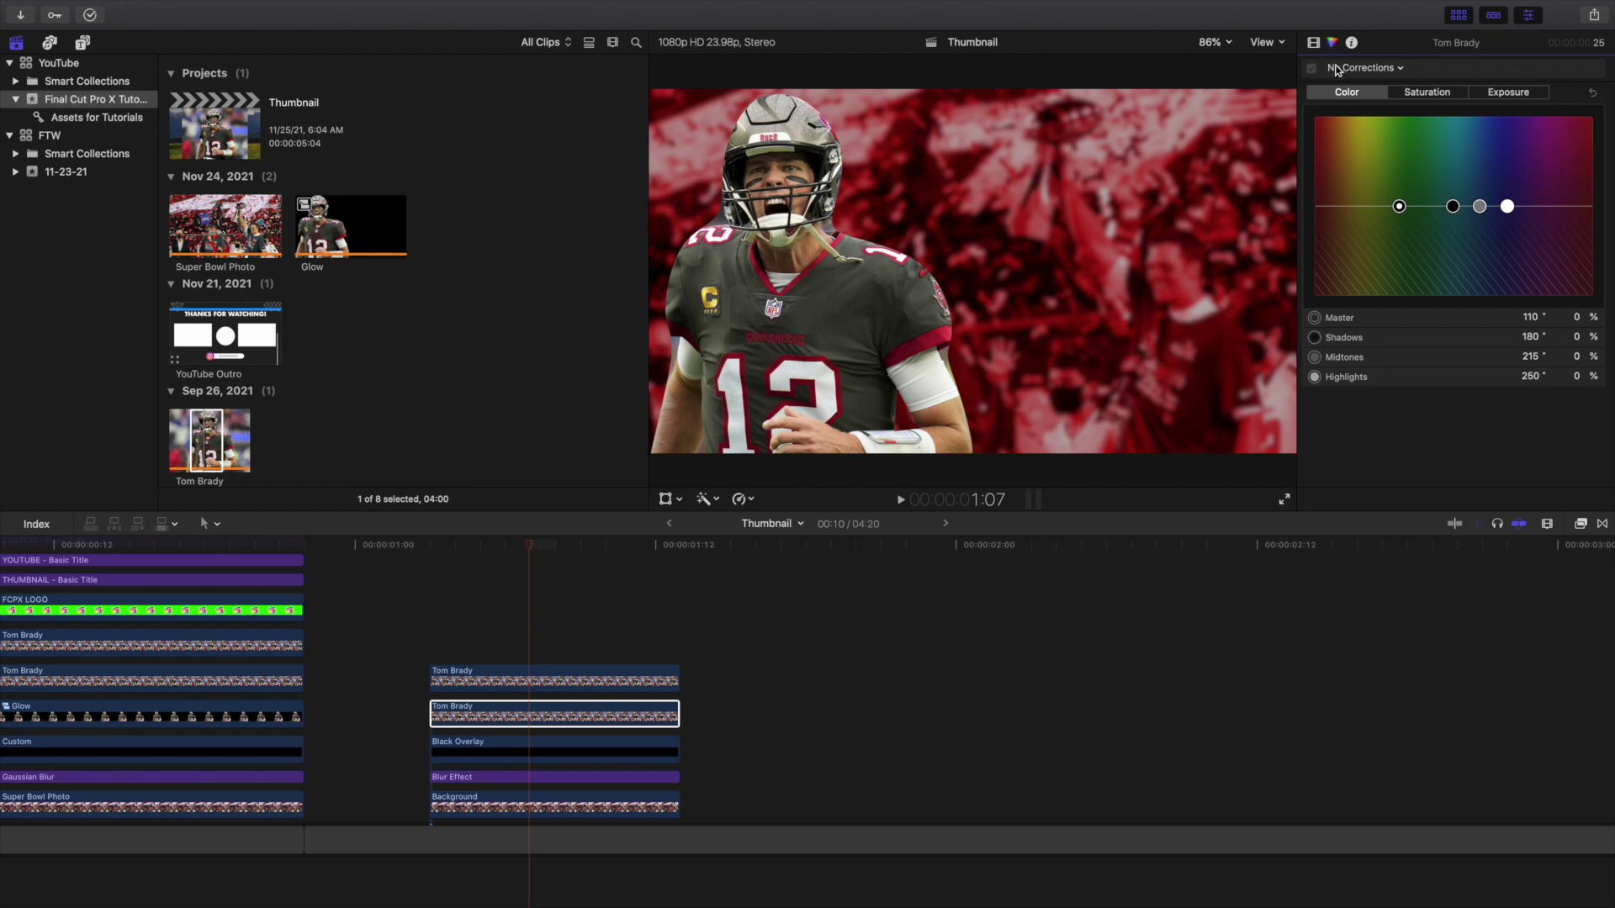
click(1386, 70)
click(1392, 100)
click(1489, 93)
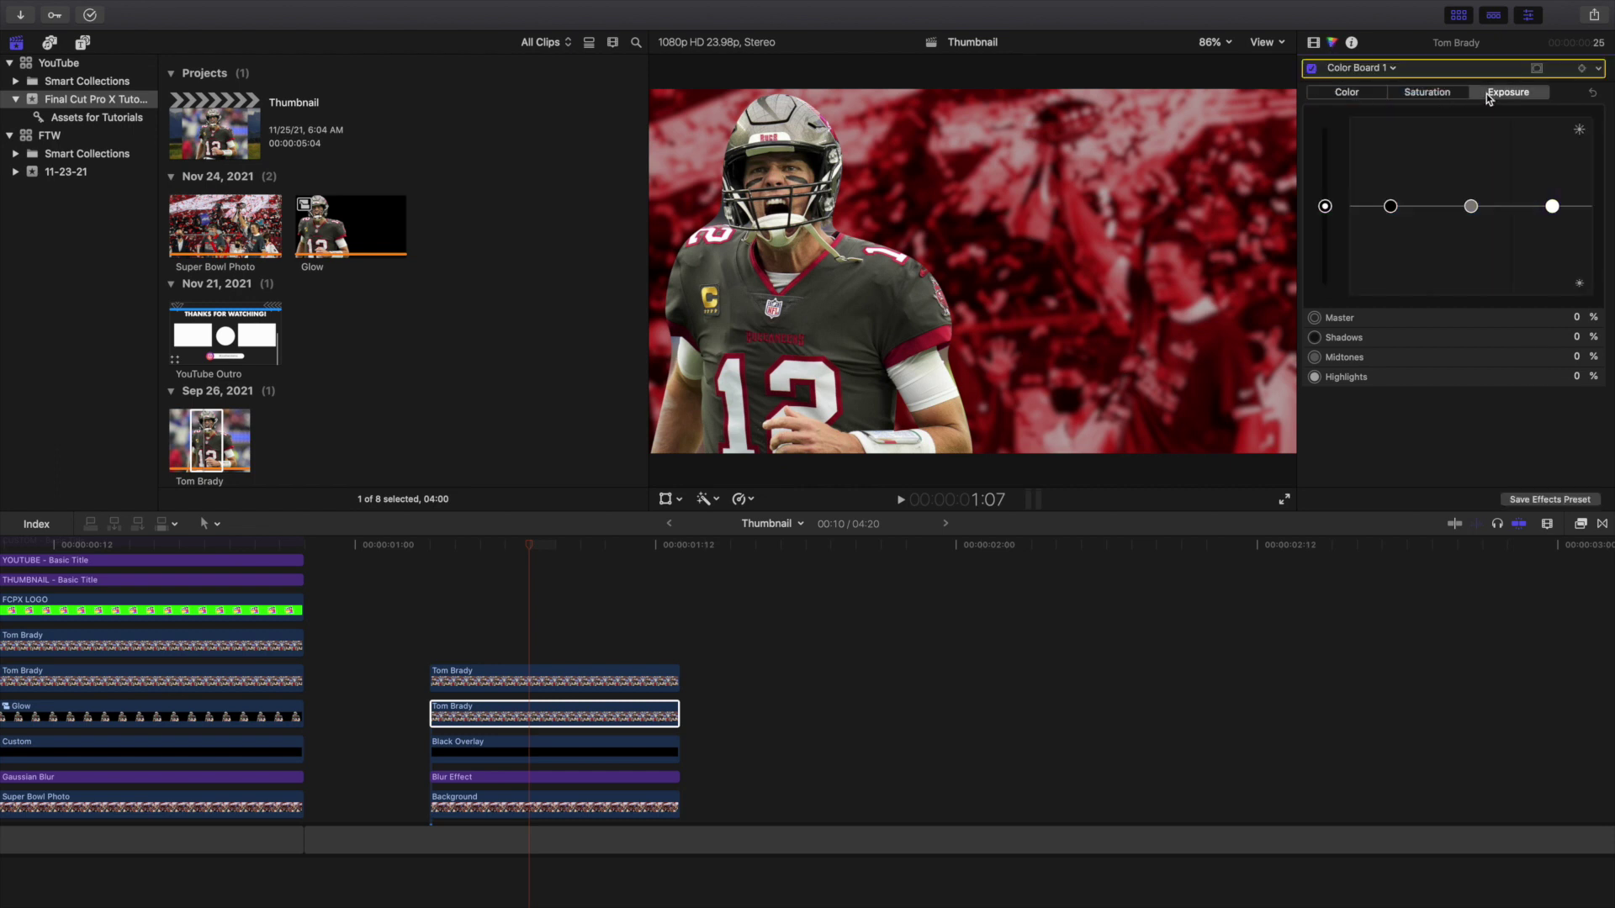
click(1576, 318)
key(Return)
click(1577, 376)
text(100)
key(Return)
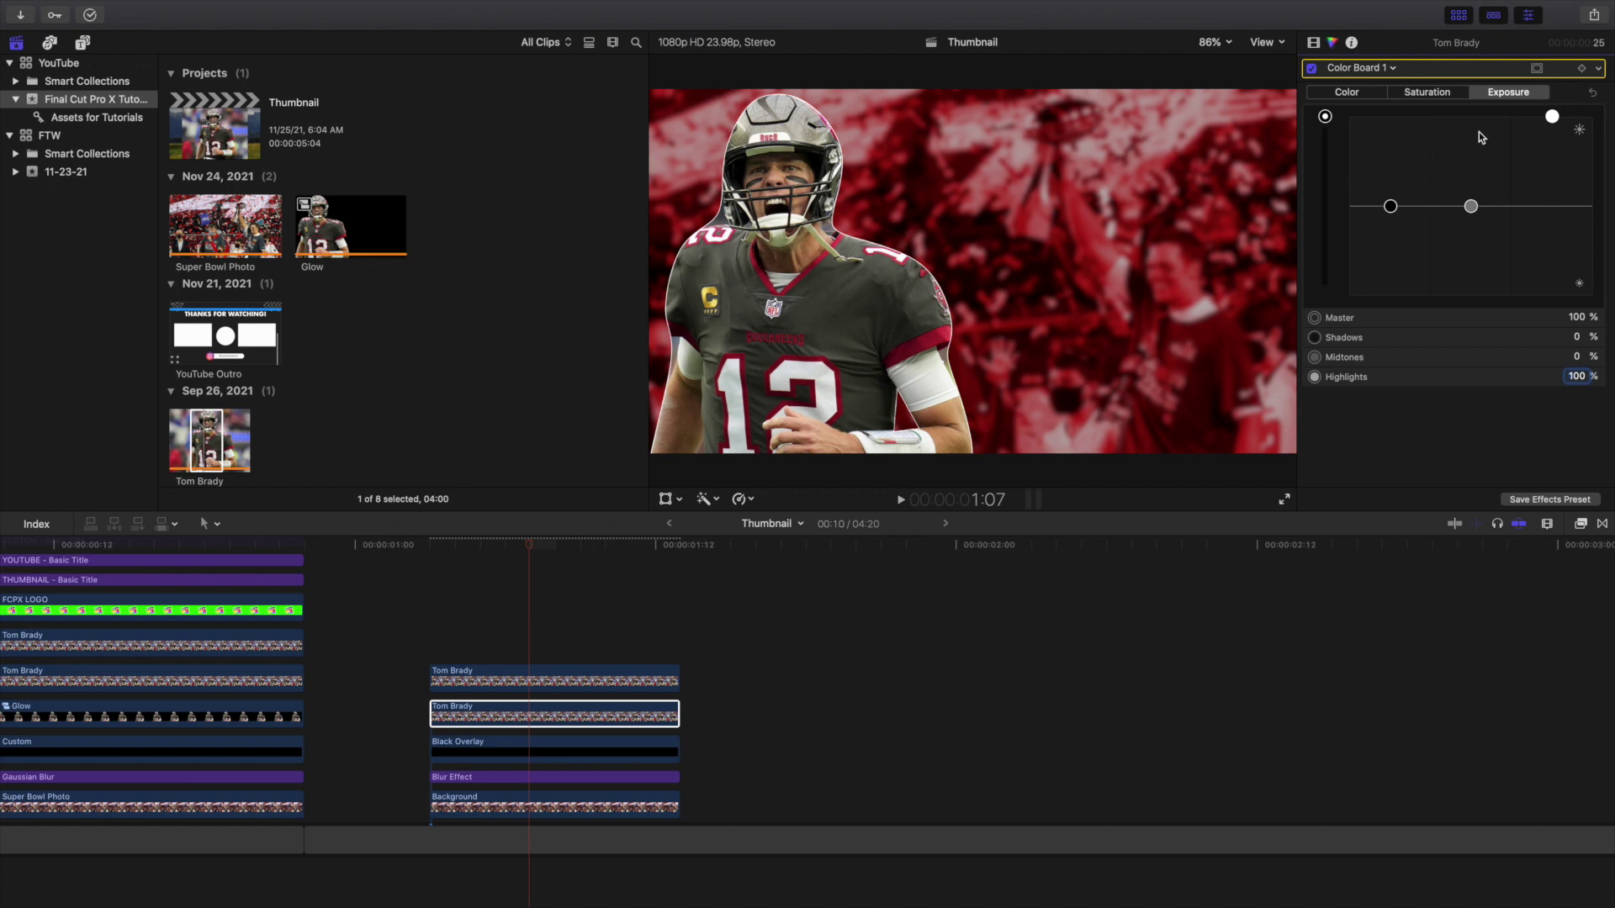
Set the master saturation of the lower Tom Brady clip to -100%.
click(1428, 91)
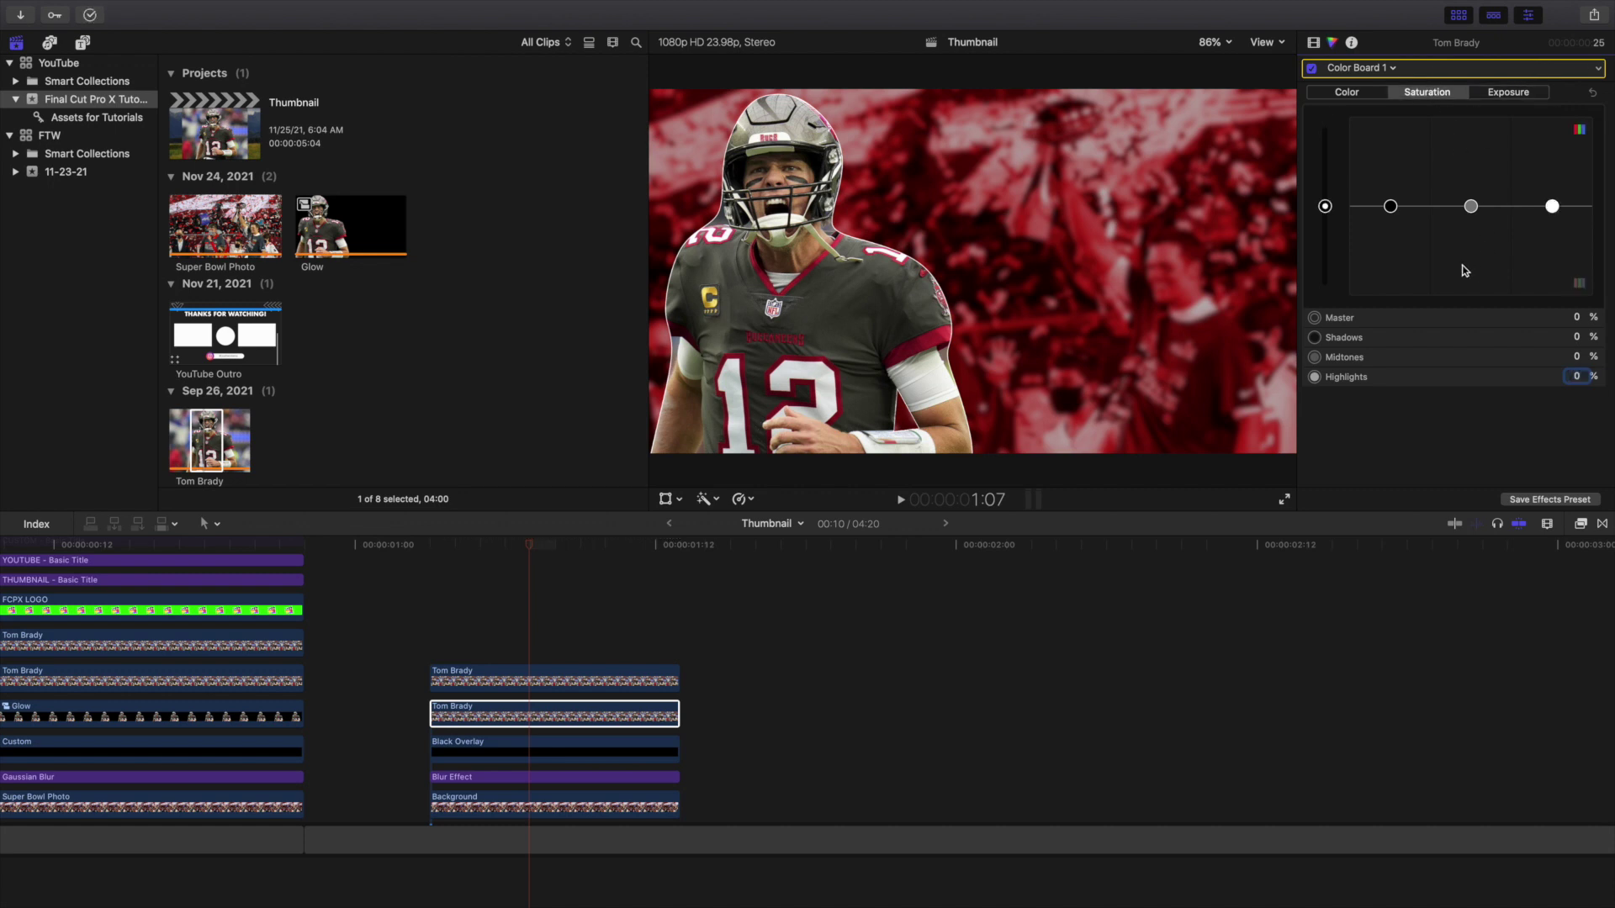
click(1572, 318)
text(100)
key(Return)
click(1578, 316)
key(BackSpace)
text(00)
key(Return)
click(525, 594)
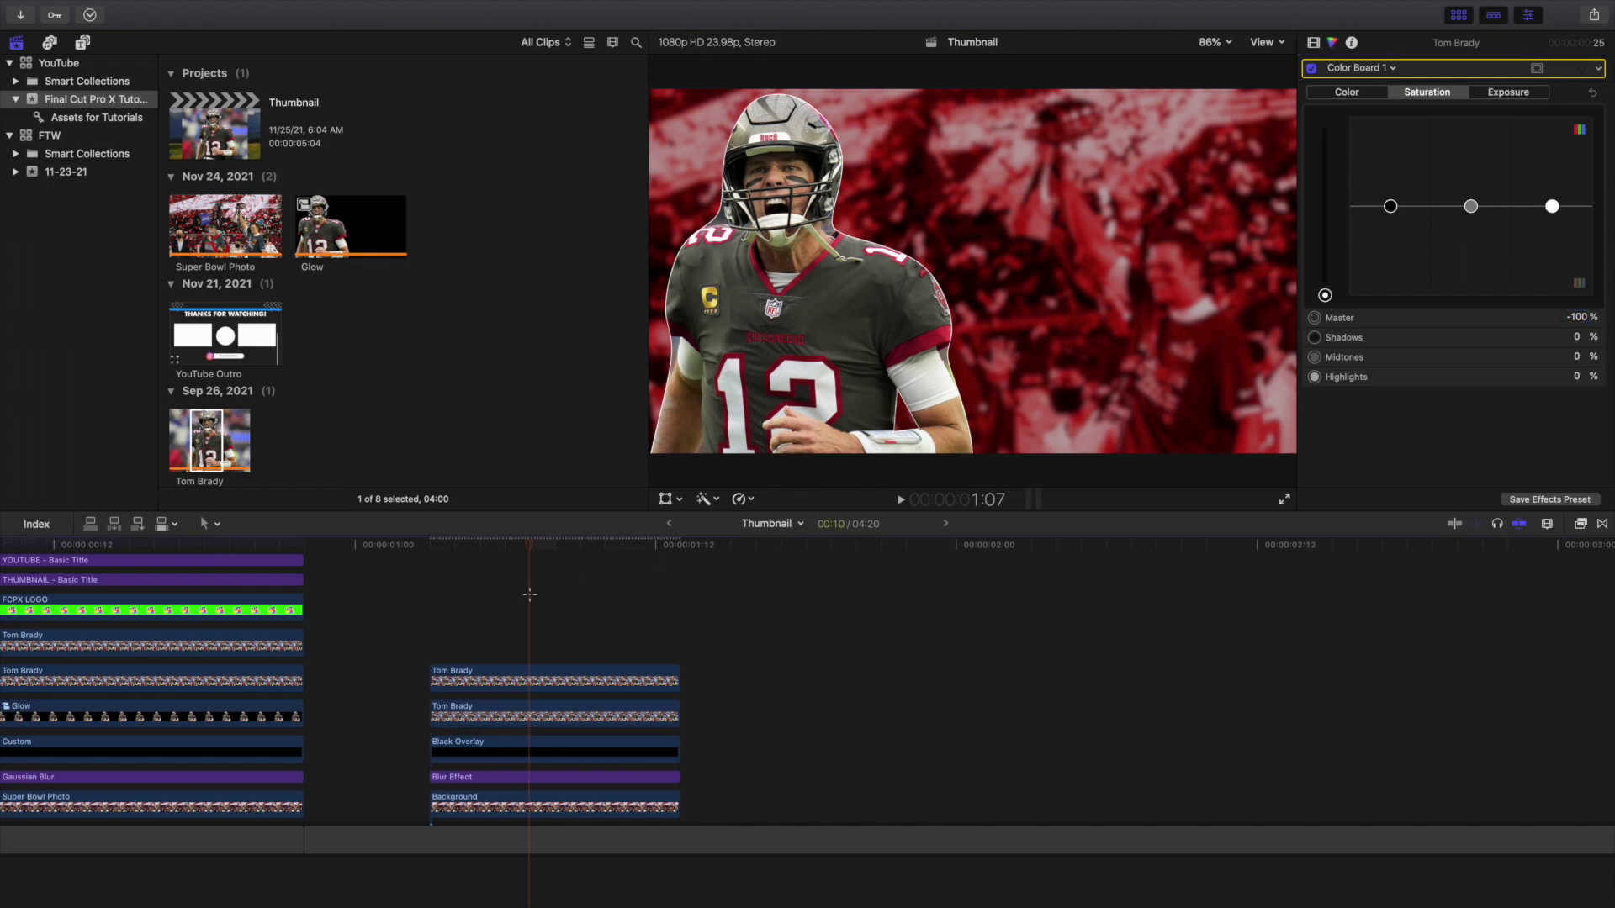
Set the falloff of both Draw Masks on the lower Tom Brady clip to -100.
click(549, 710)
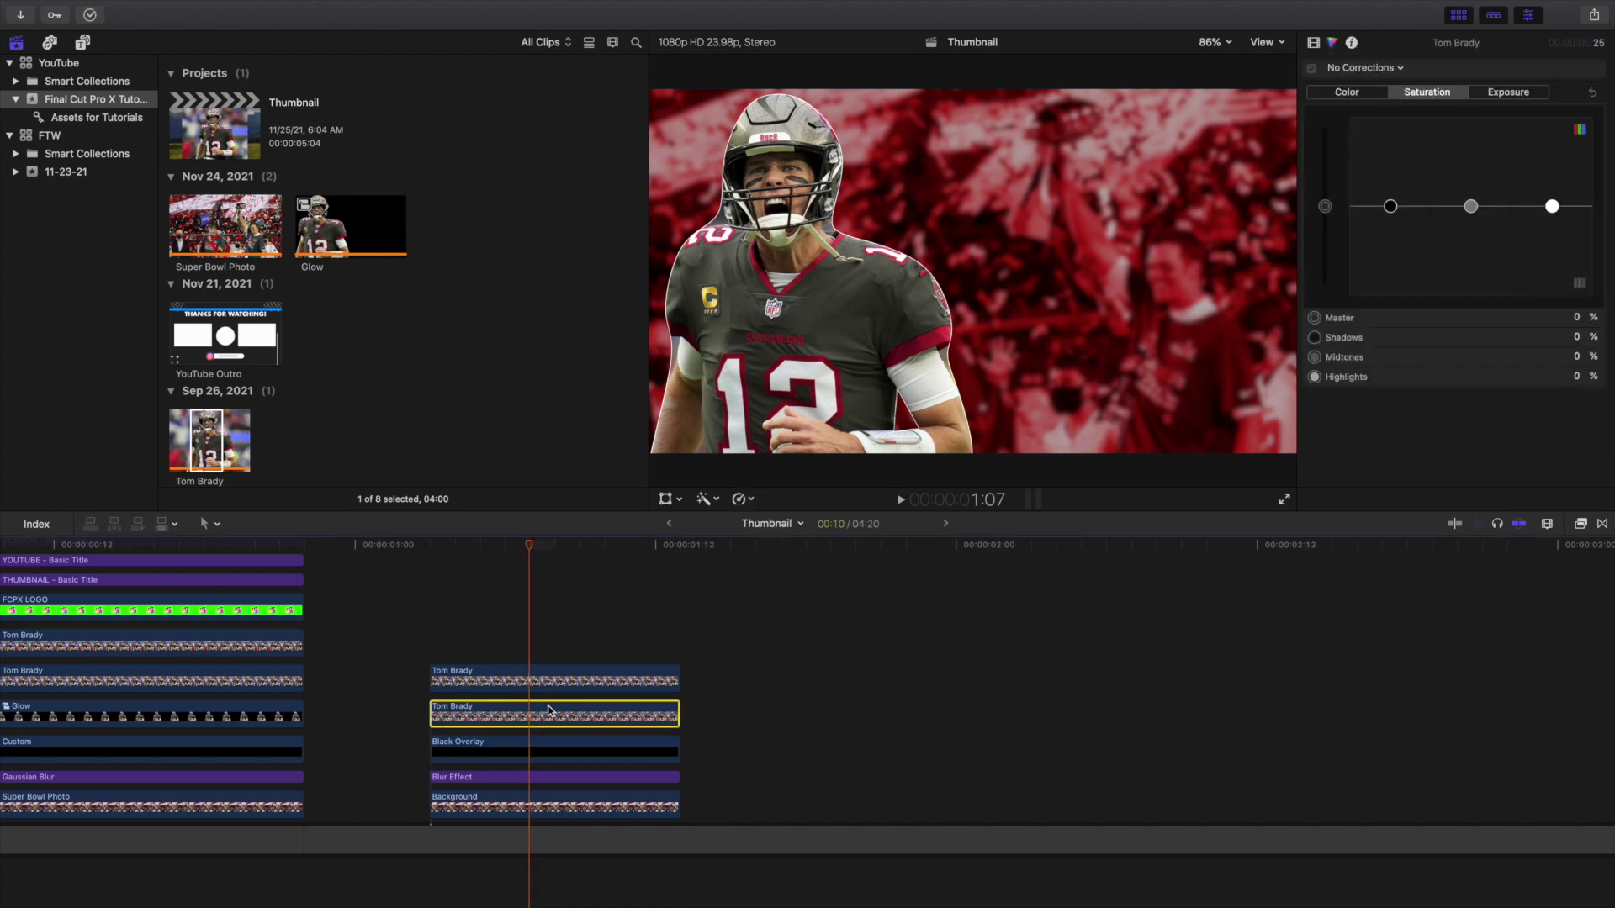
click(1313, 43)
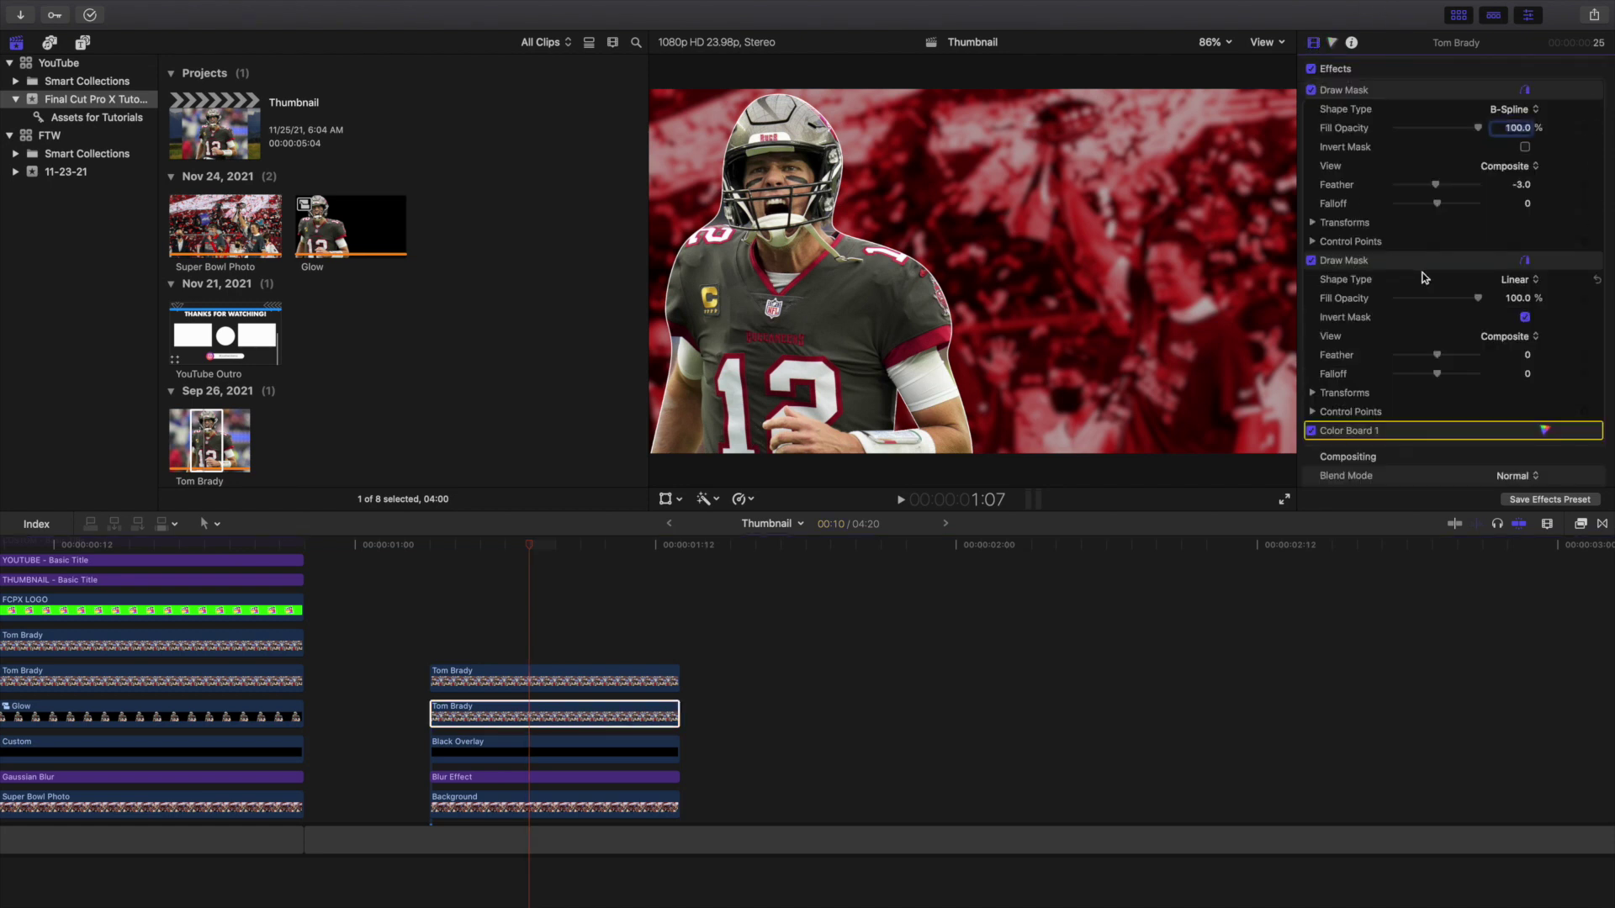
click(1529, 204)
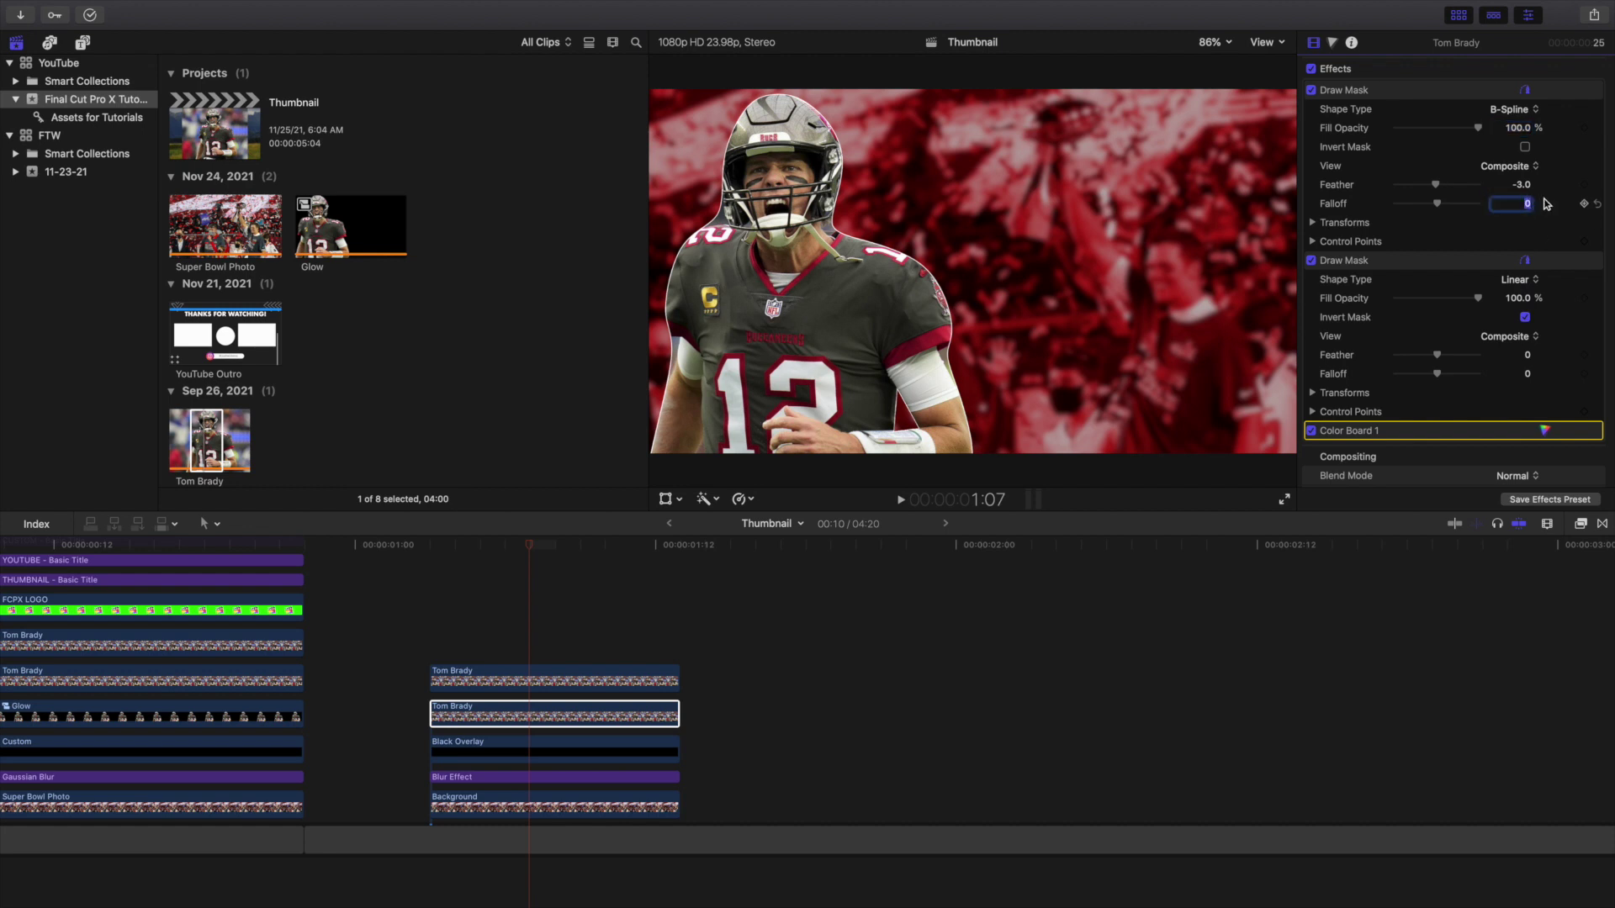
text(-100)
key(Return)
click(1527, 374)
text(-10)
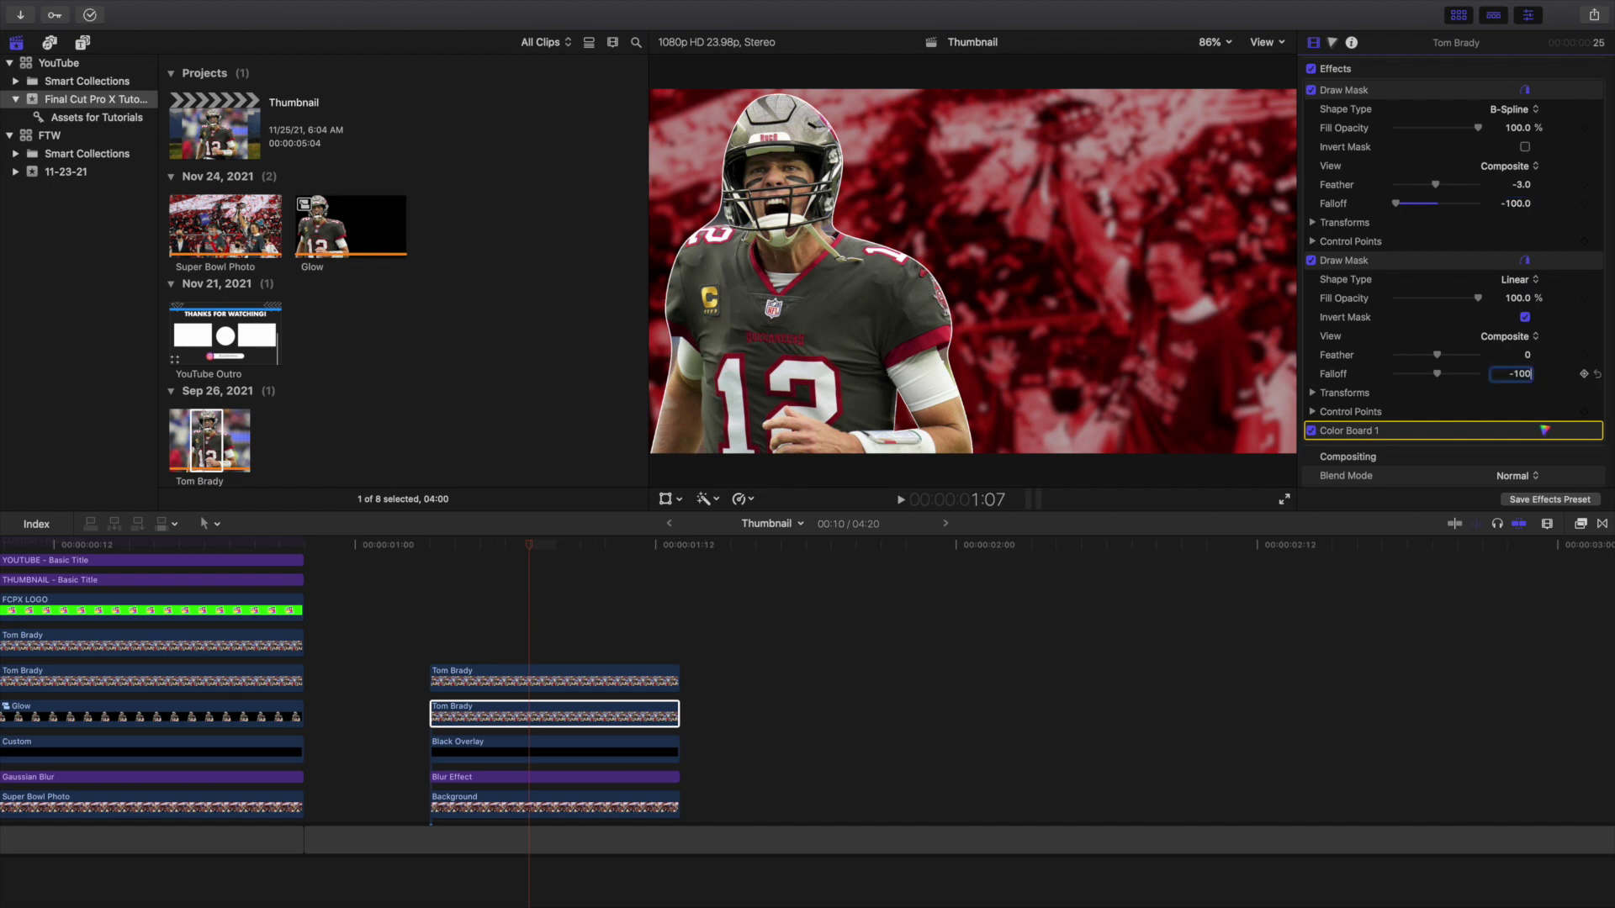
text(0)
key(Return)
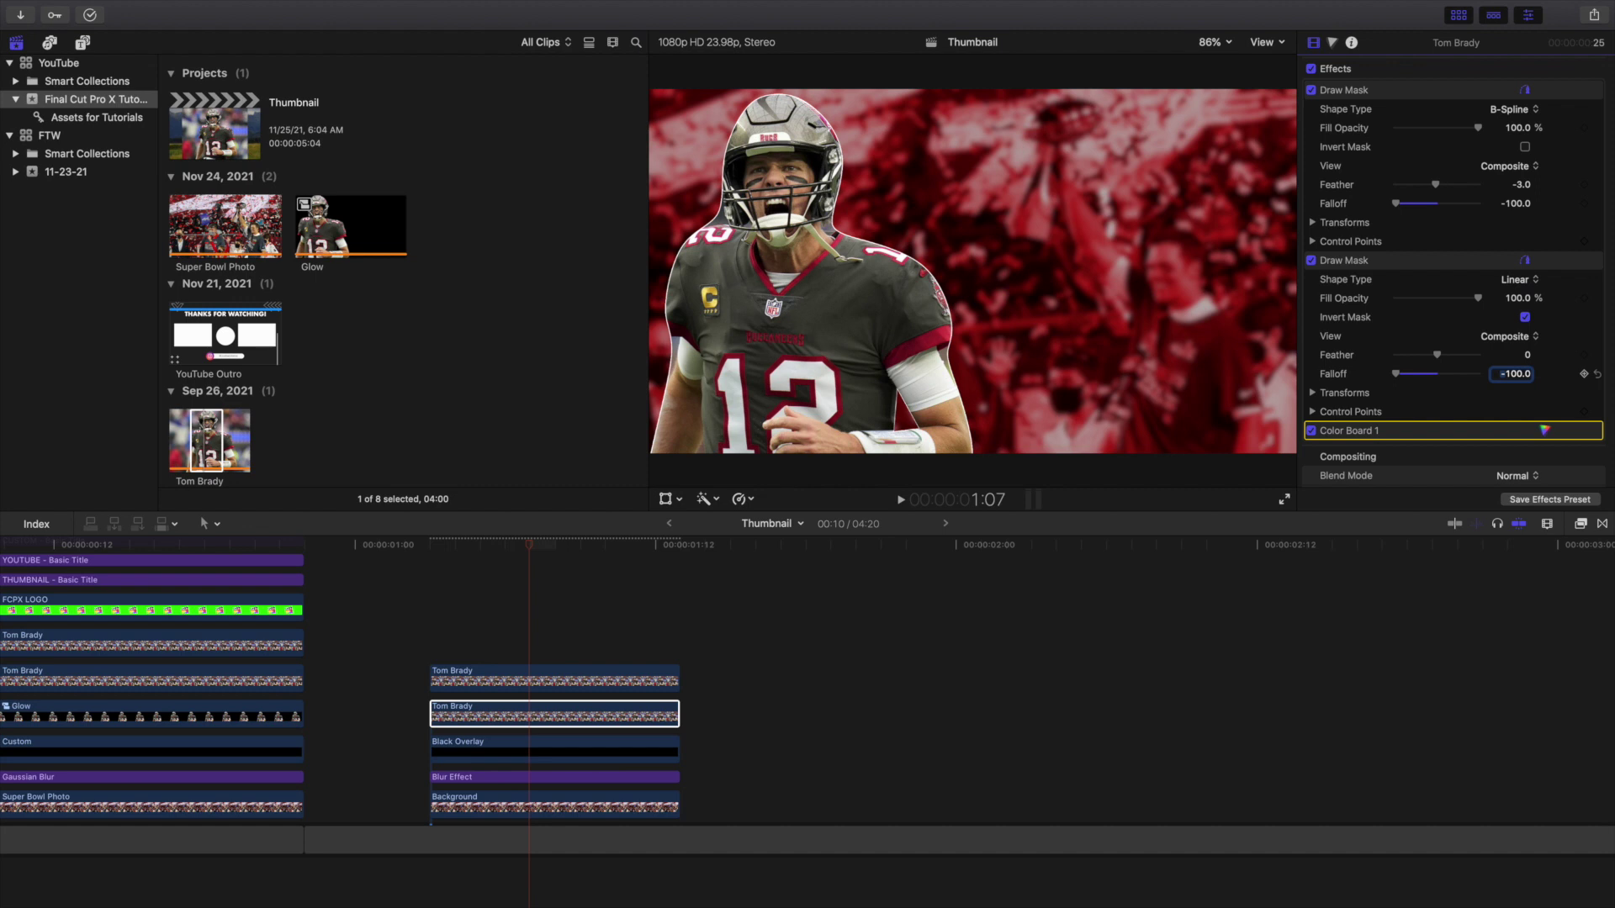
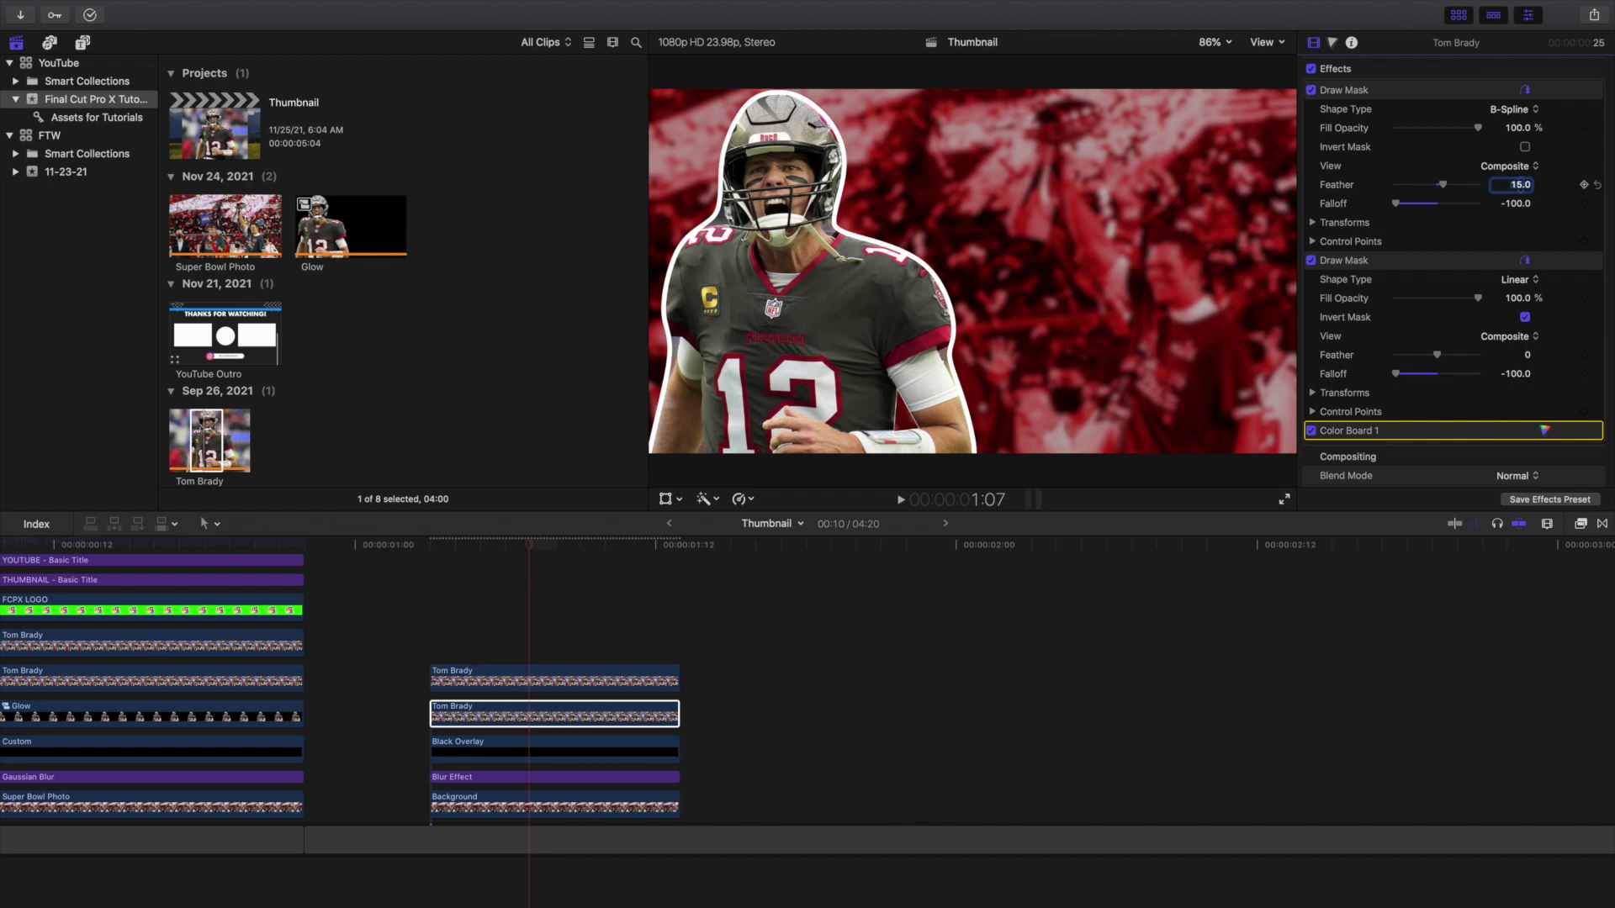
Set the feather of the inverted Linear Draw Mask on the lower Tom Brady clip to -15.
click(1528, 356)
text(0)
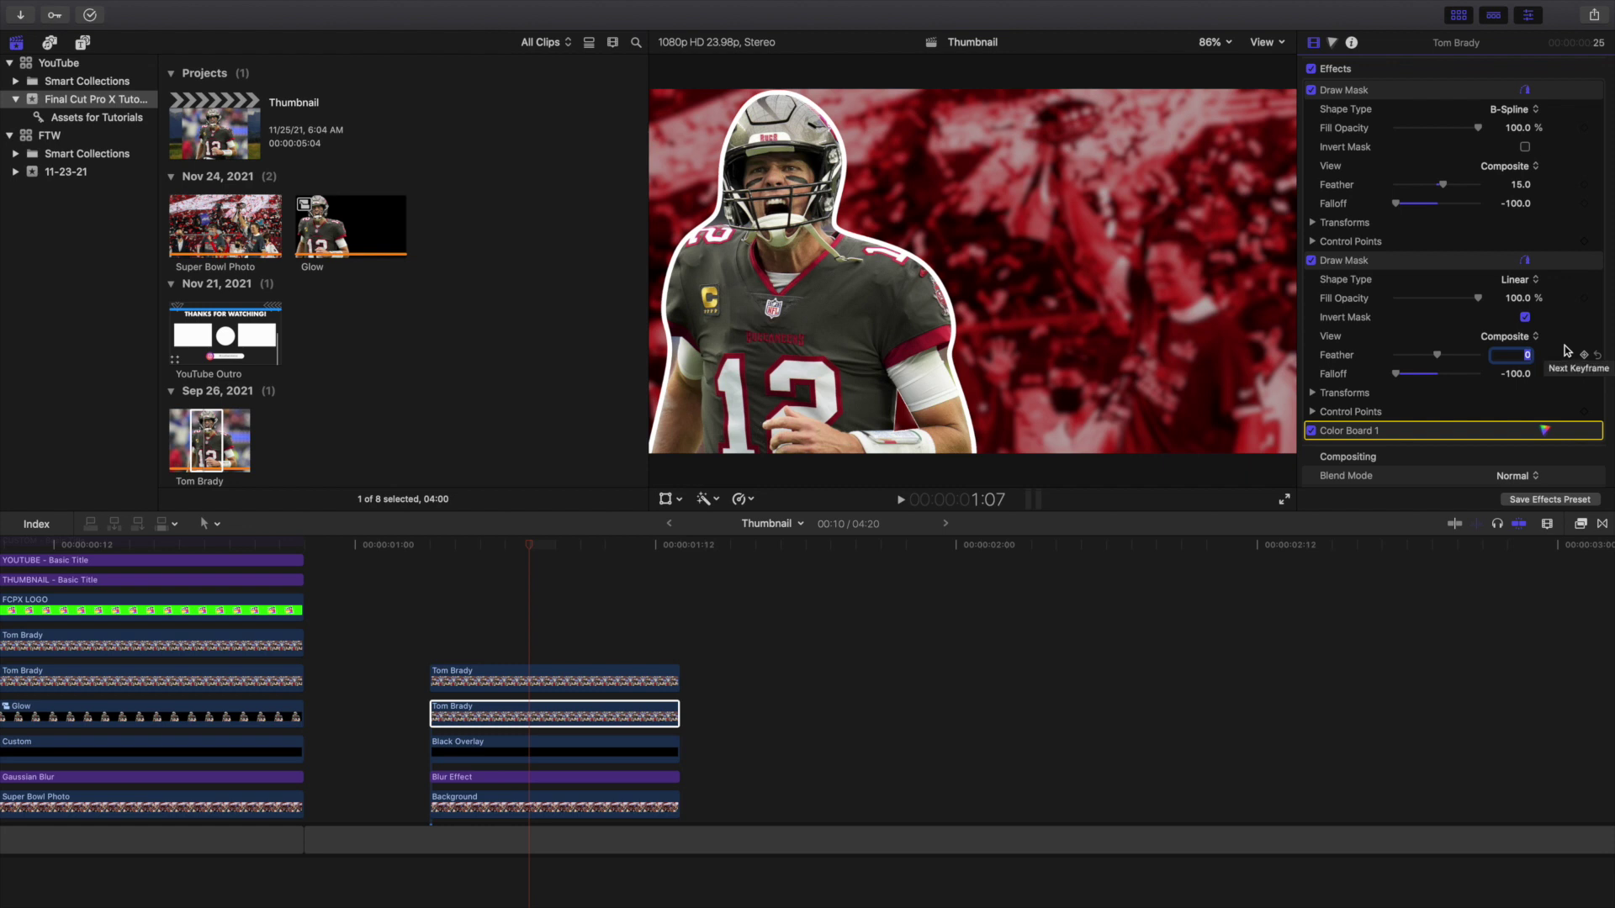
text(-15)
key(Return)
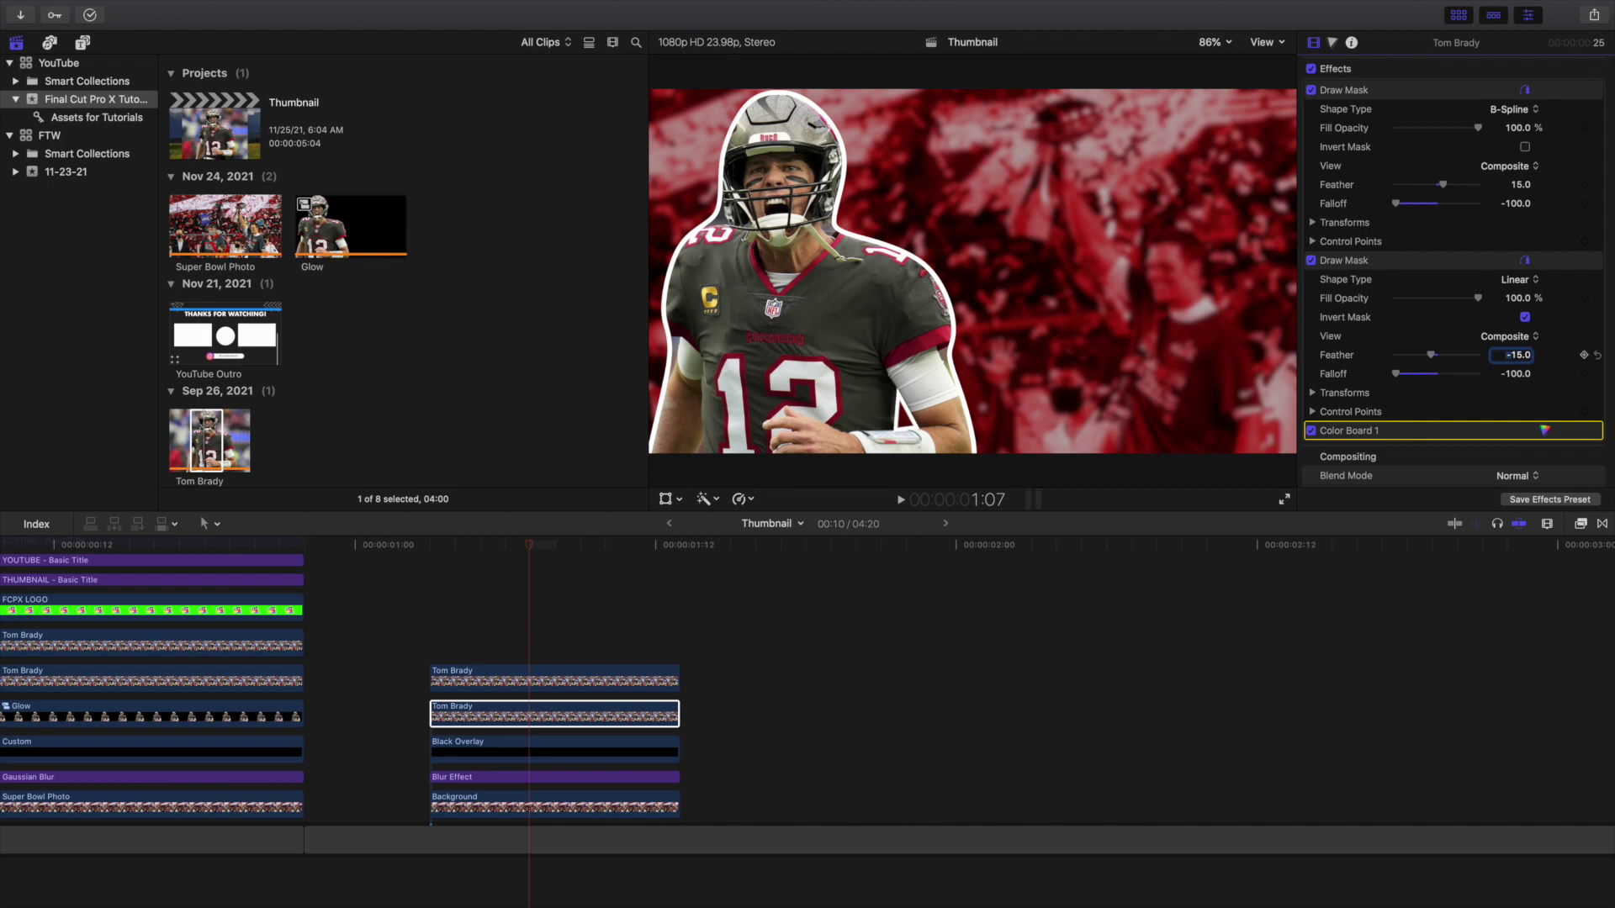
Duplicate the upper Tom Brady clip so that three Tom Brady layers are stacked above the Black Overlay.
click(532, 685)
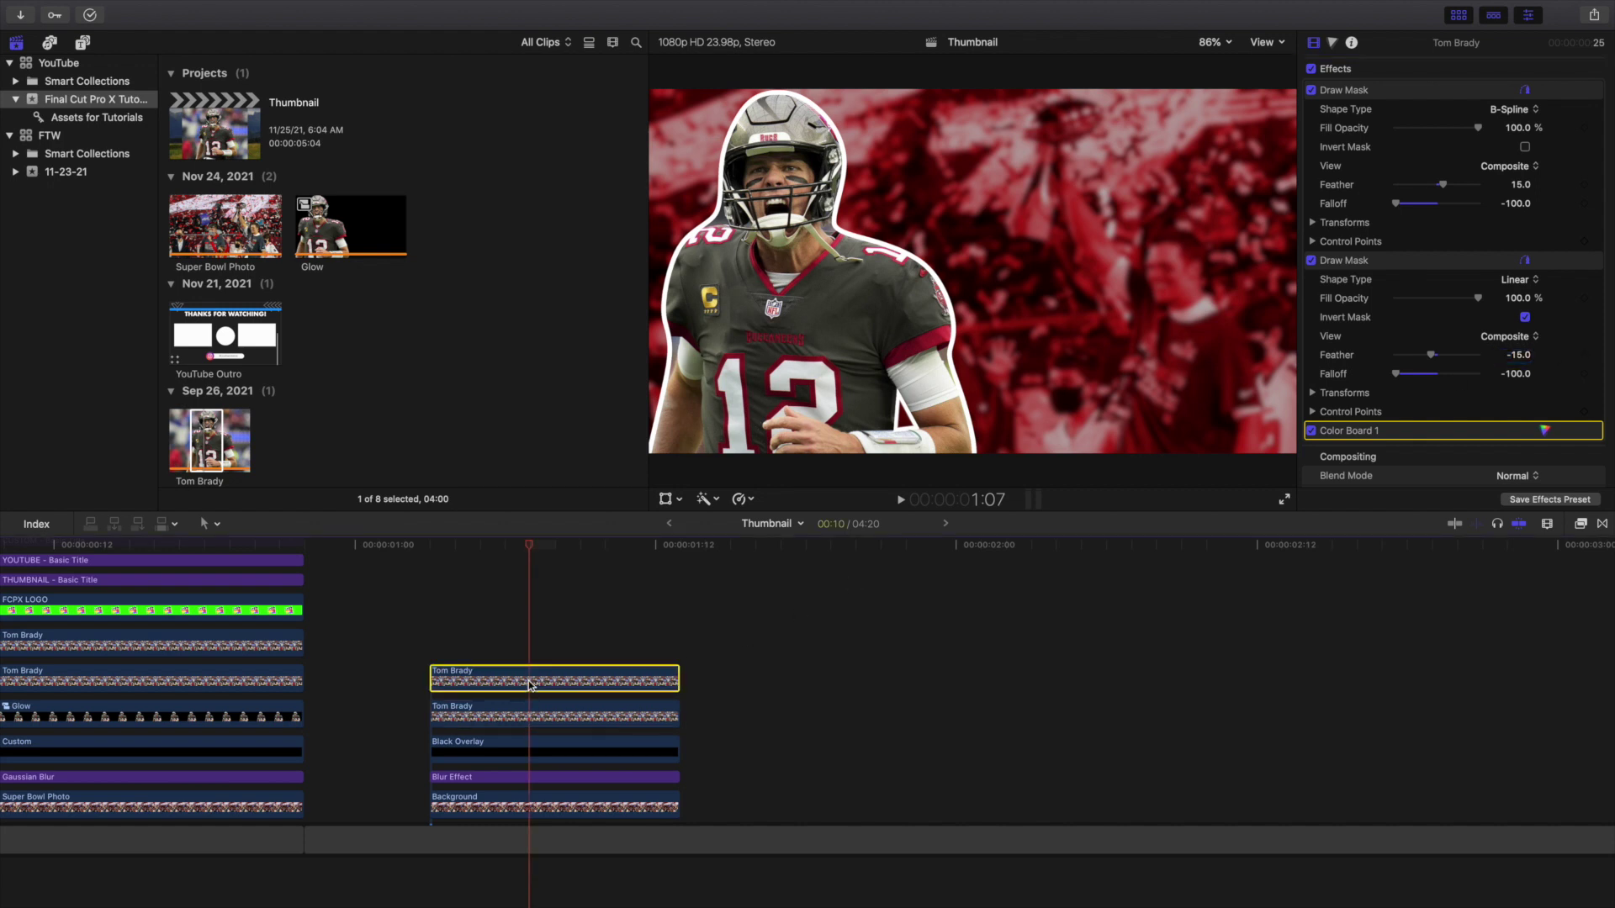
key(Delete)
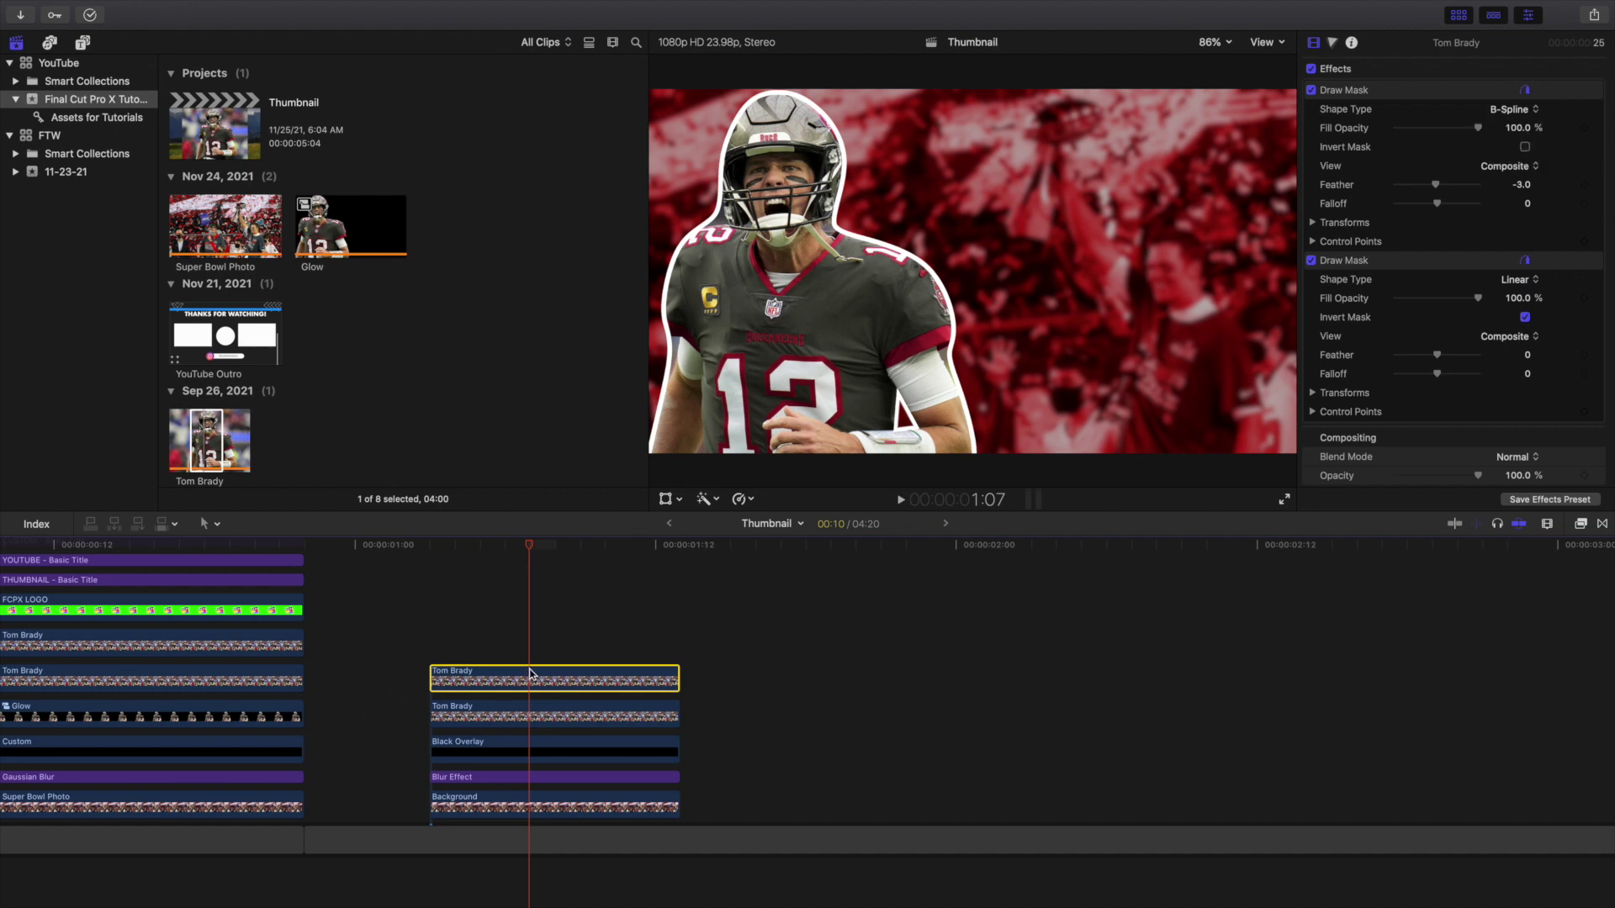
drag(529, 675, 531, 666)
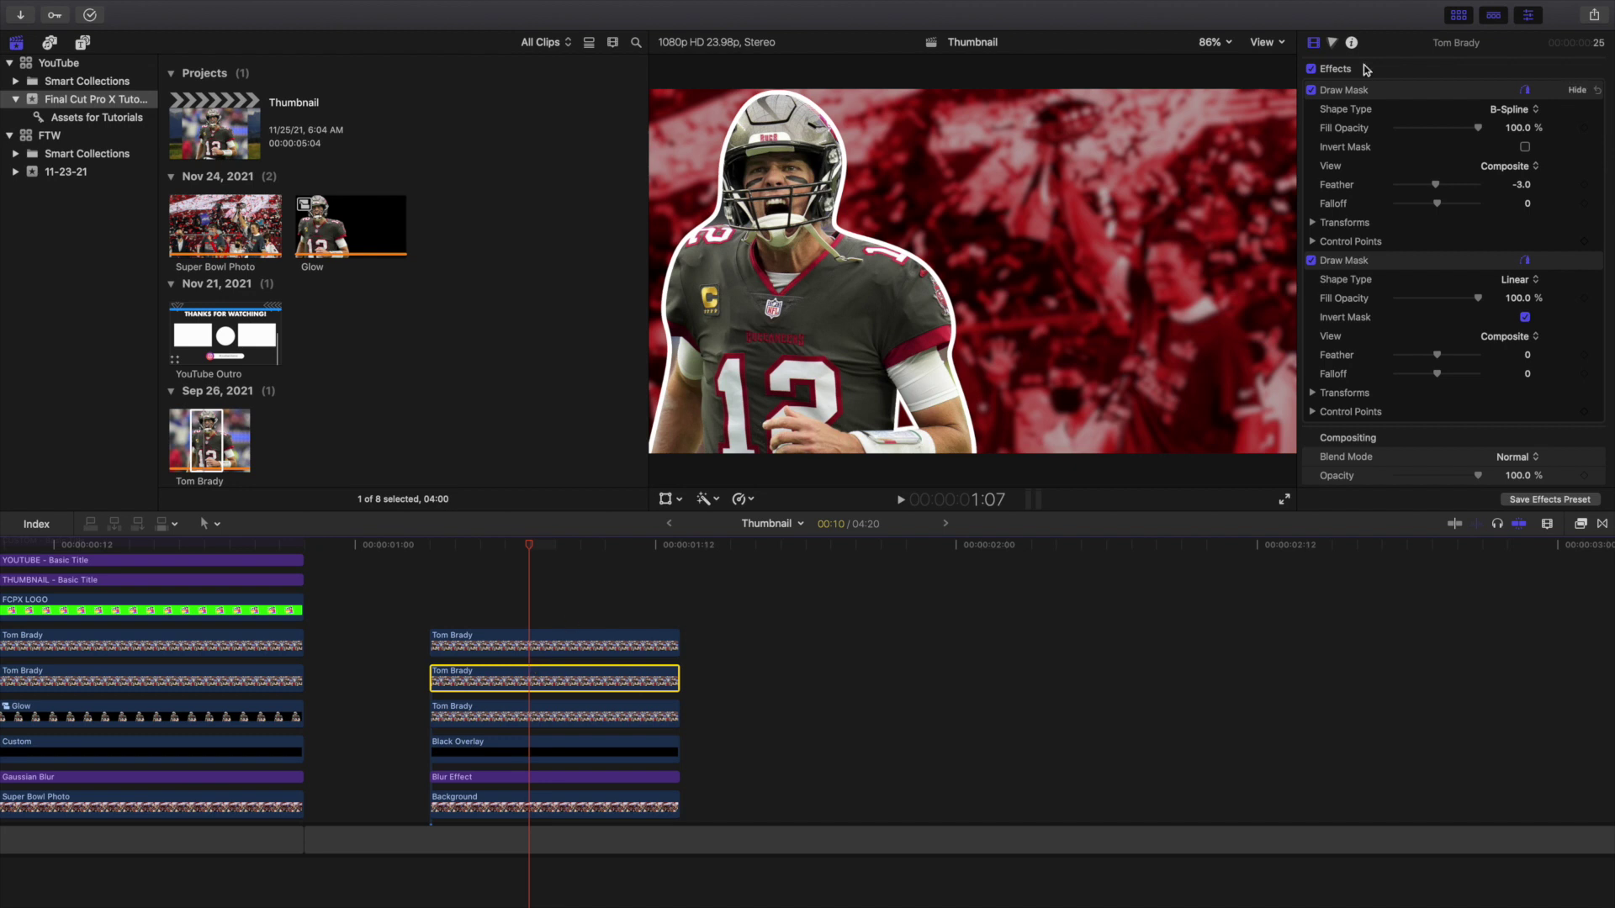
Add a Color Board to the middle Tom Brady clip and set its master exposure to 100%.
click(1332, 43)
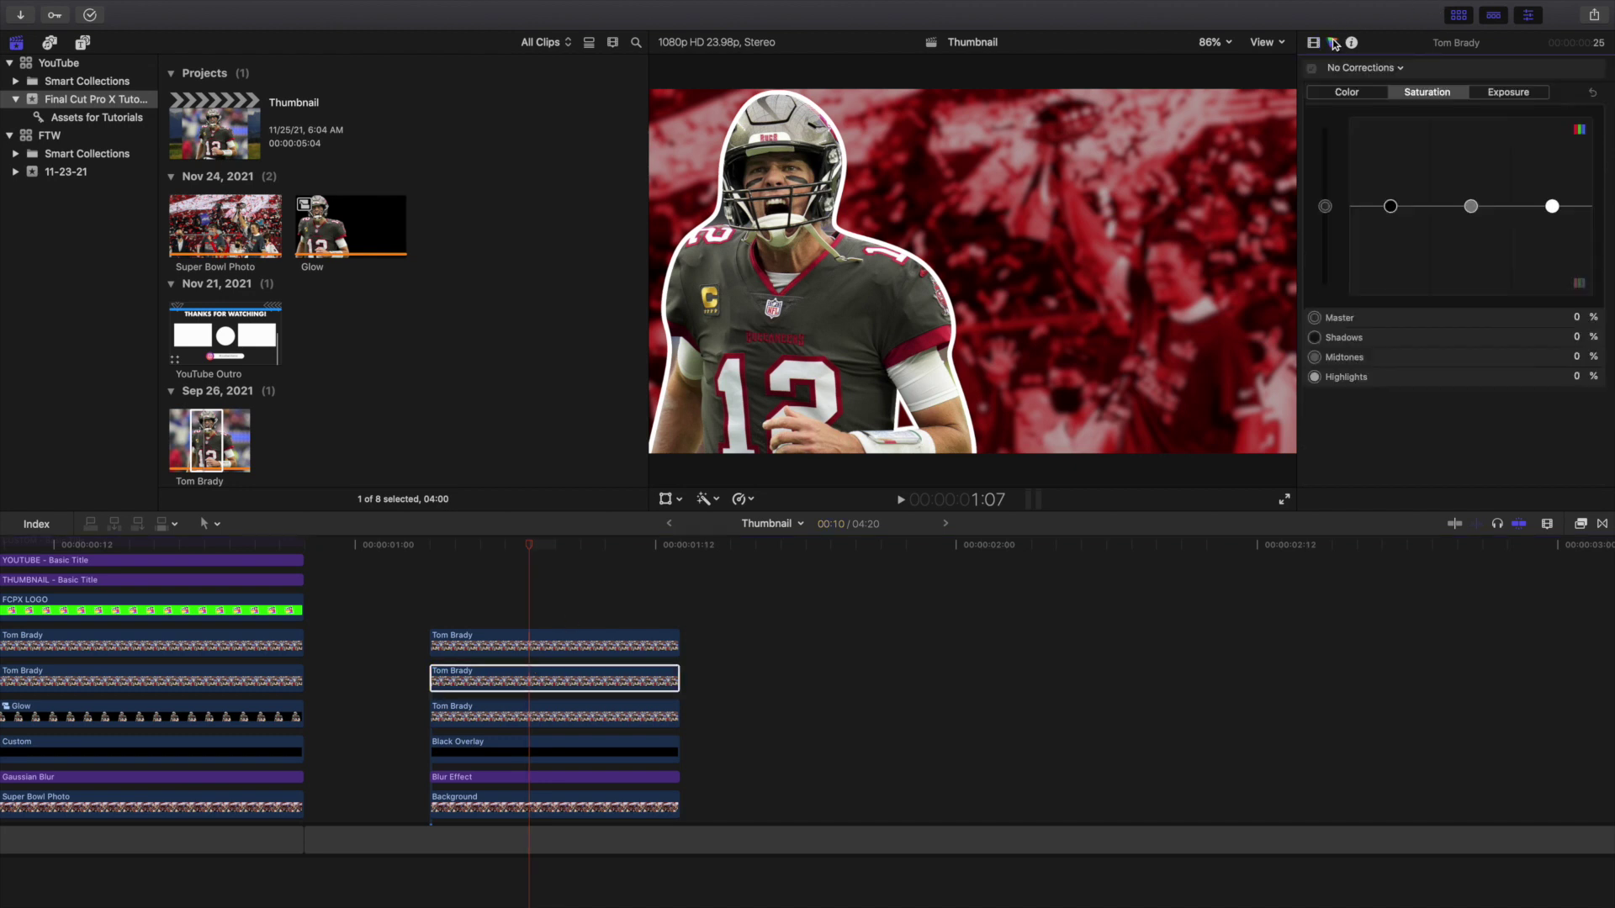
click(1381, 69)
click(1388, 99)
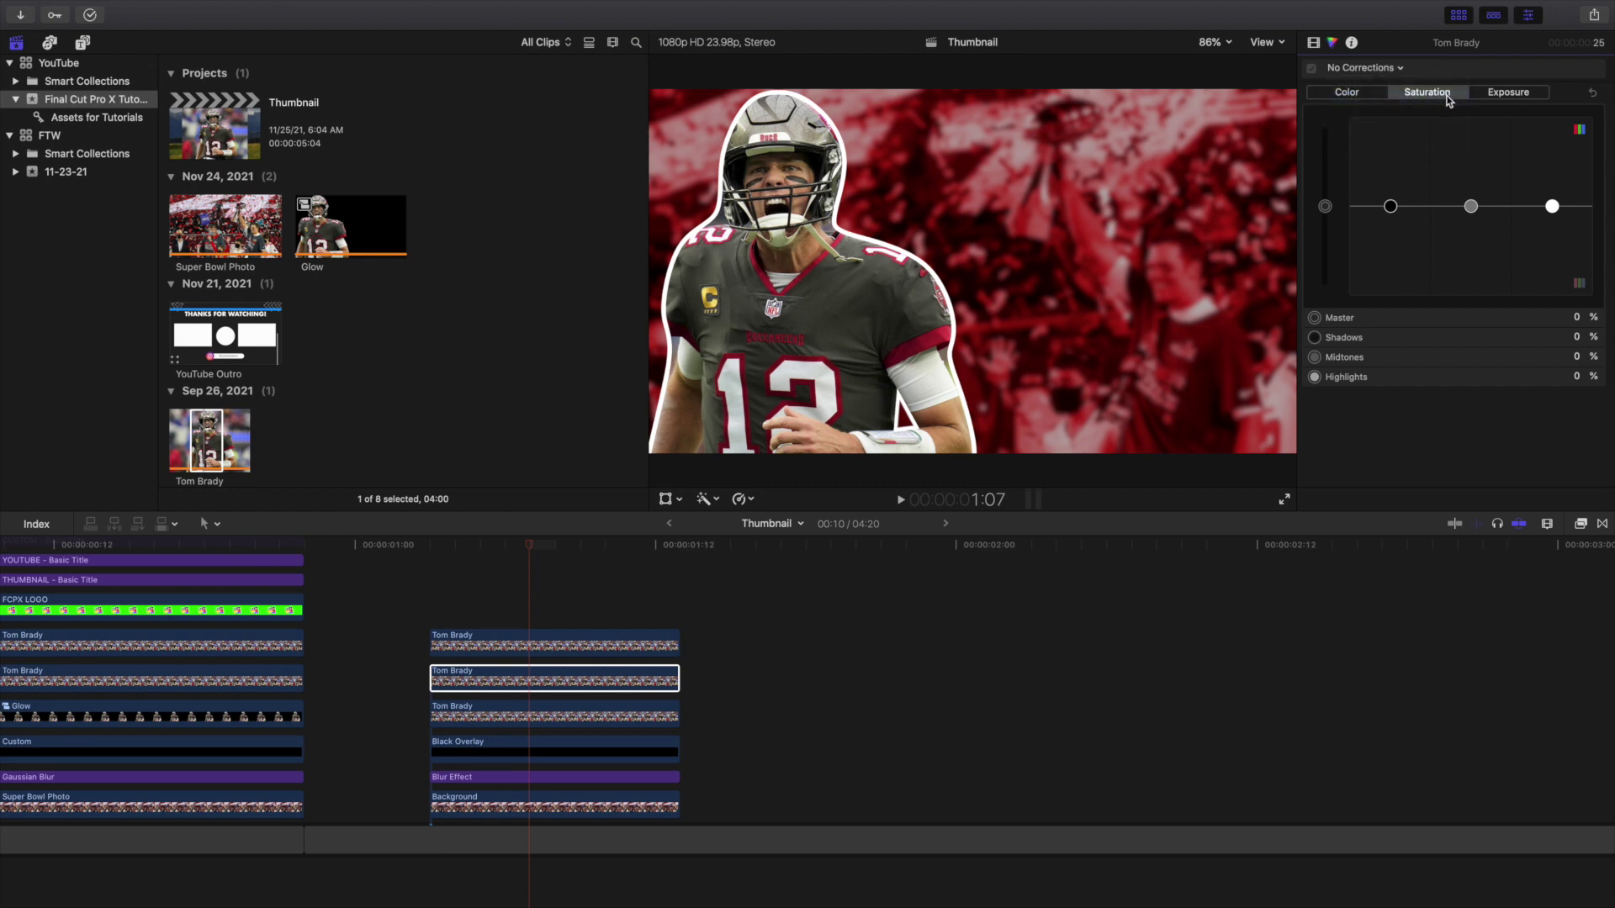
click(1502, 93)
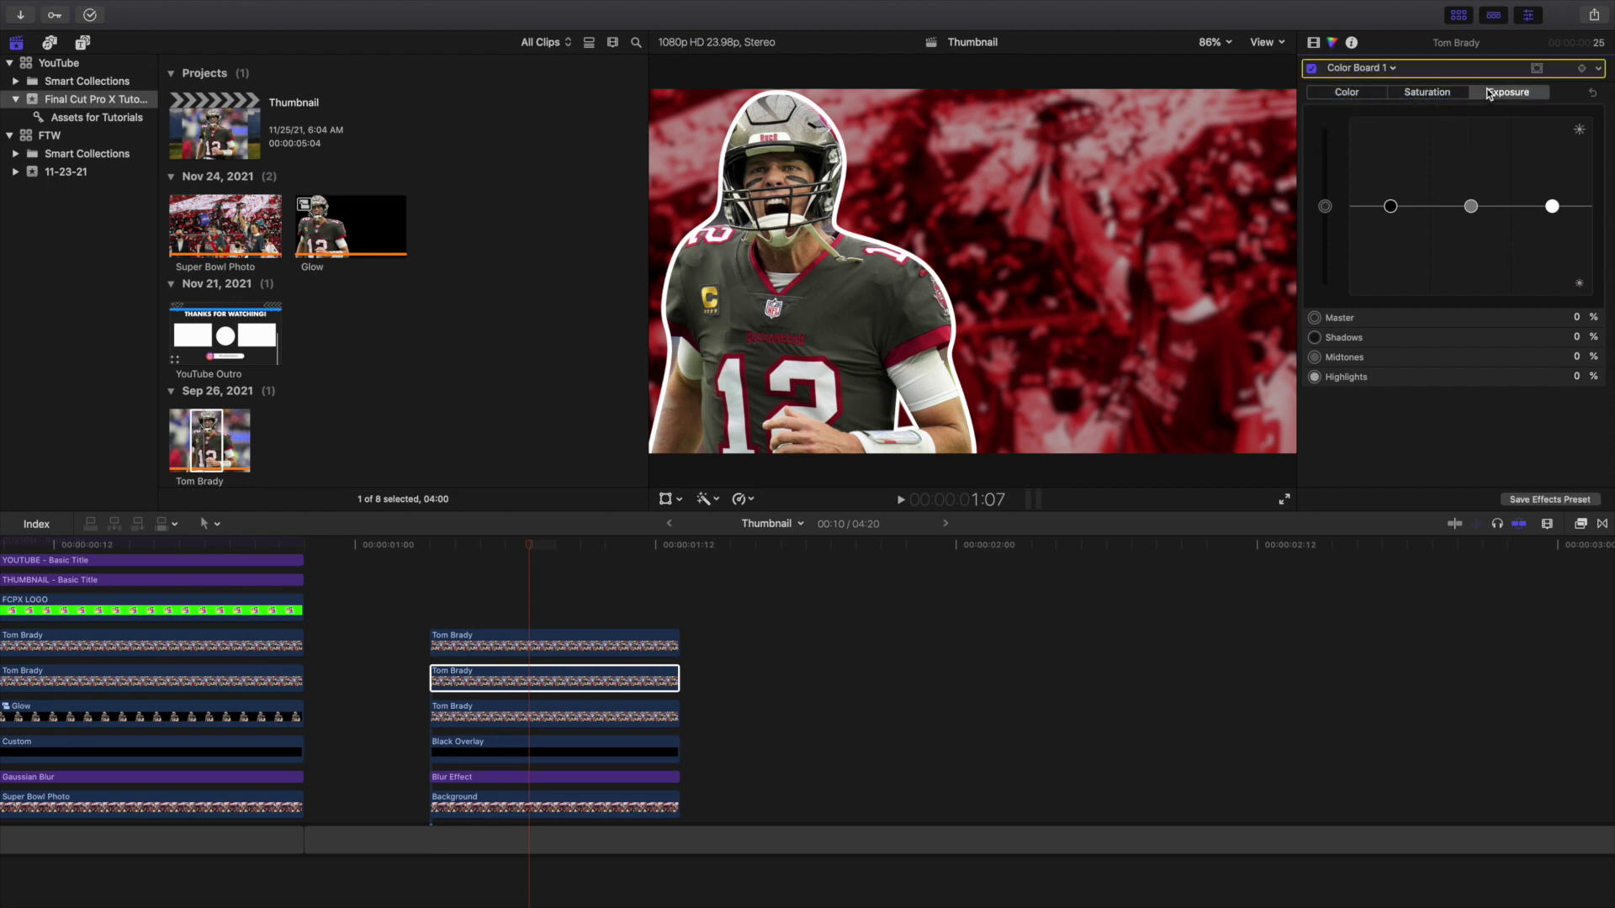
click(1576, 318)
text(100)
key(Return)
Set the middle Tom Brady clip's master saturation to 100% and its master color to yellow at 73° and 81%.
click(1427, 93)
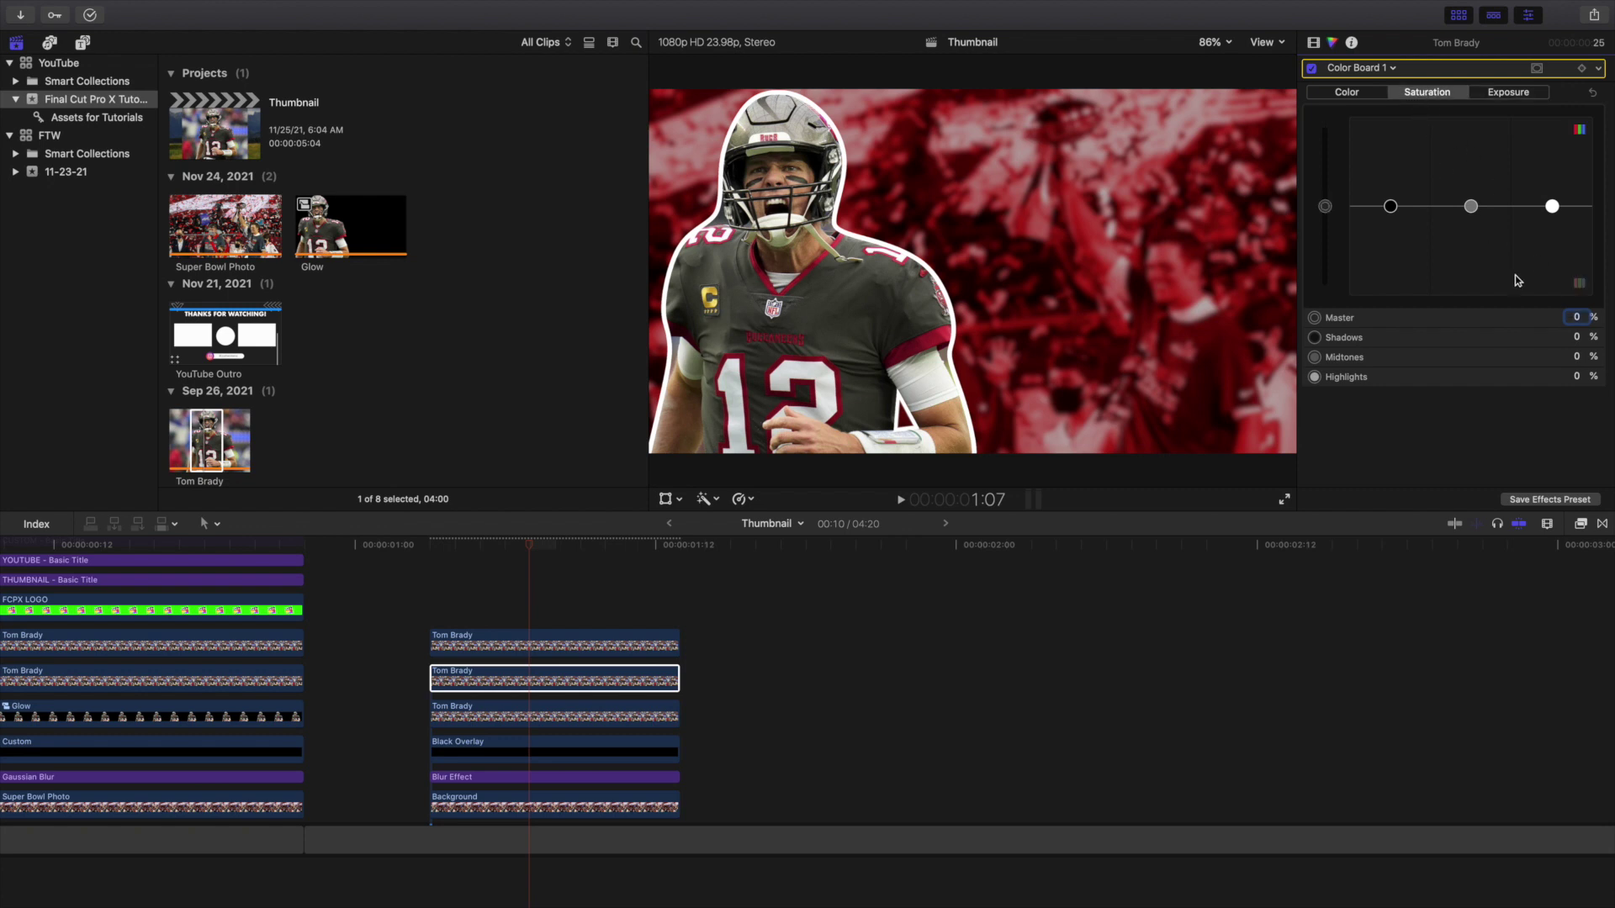
click(1577, 317)
text(100)
key(Return)
click(1368, 94)
click(1400, 205)
drag(1400, 205, 1371, 132)
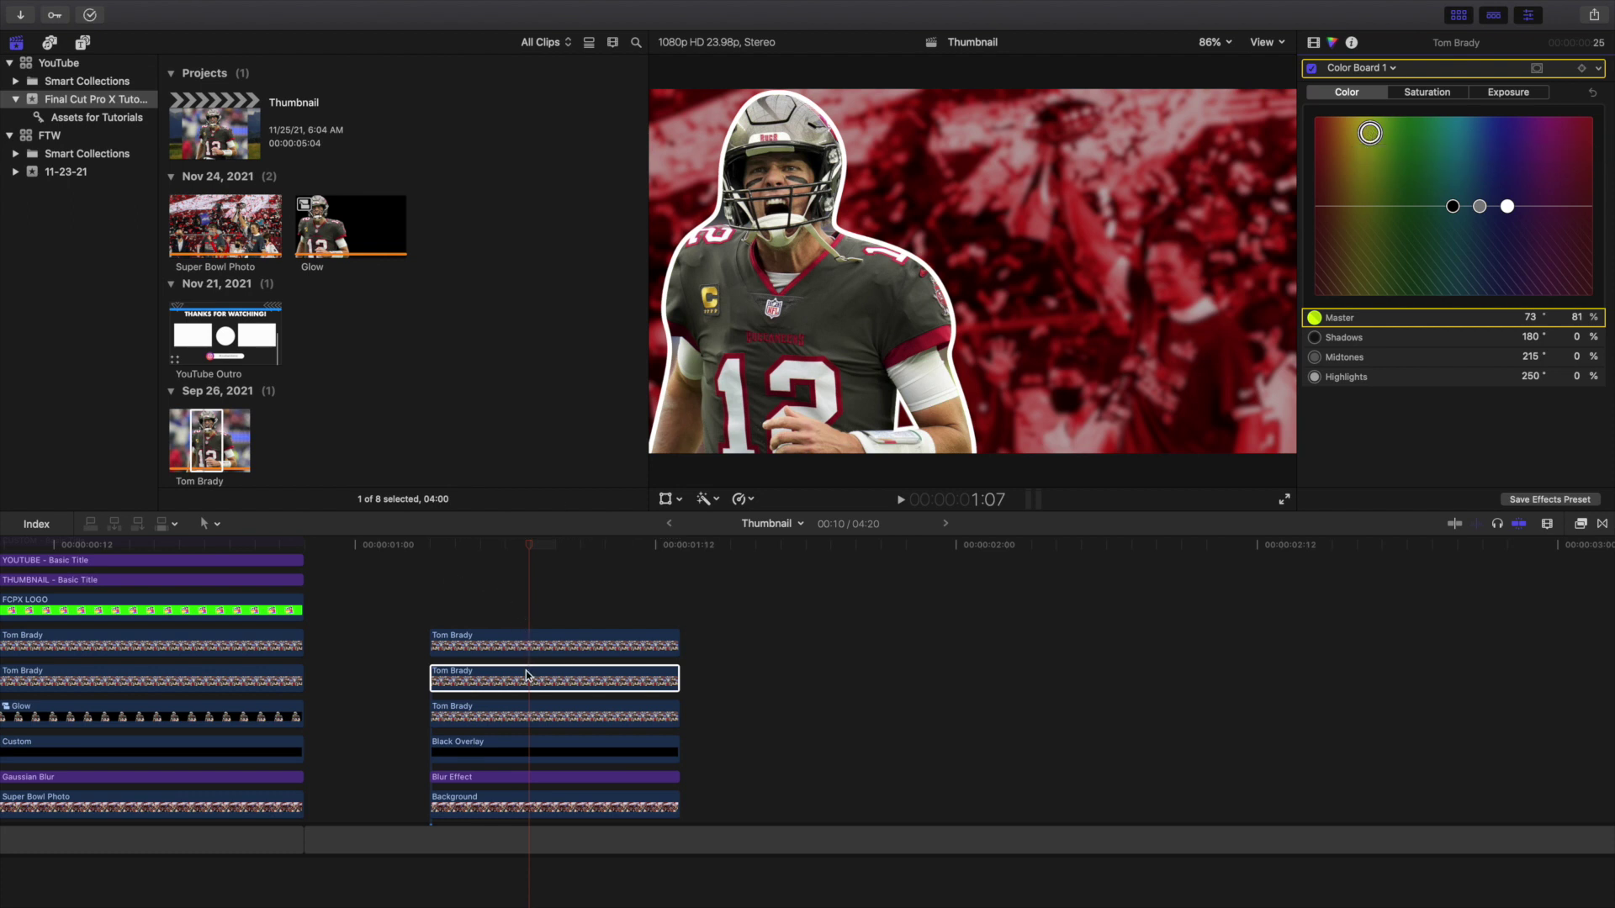
Move the yellow Tom Brady copy beneath the white-outline copy and turn it into a compound clip named Glow Effect.
drag(528, 676, 531, 721)
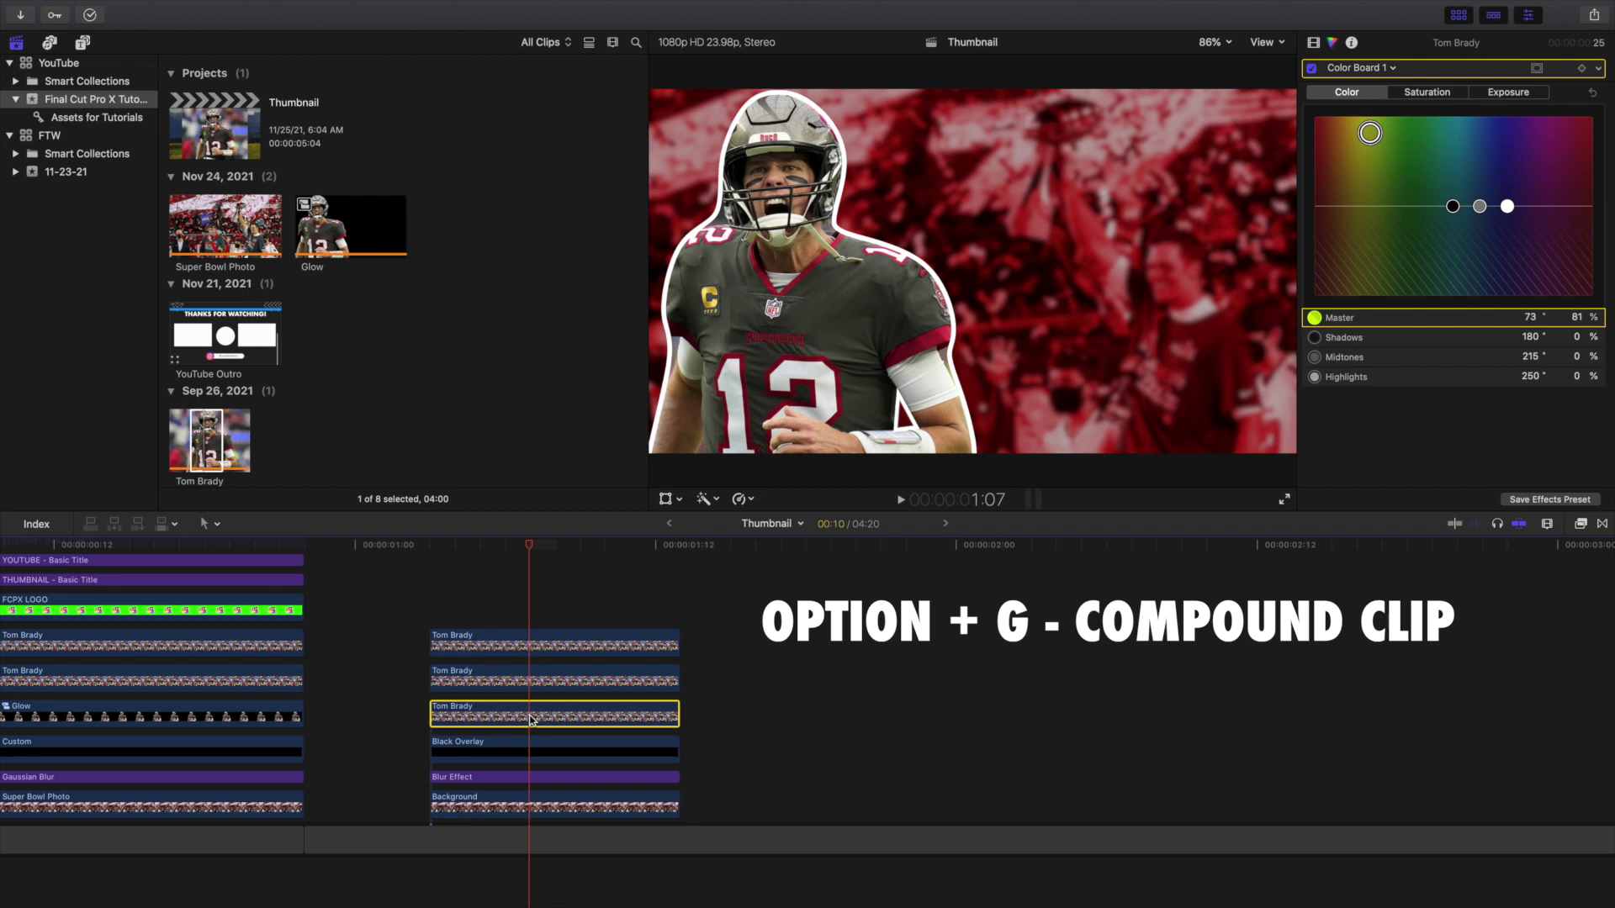
key(alt+g)
text(Glow E)
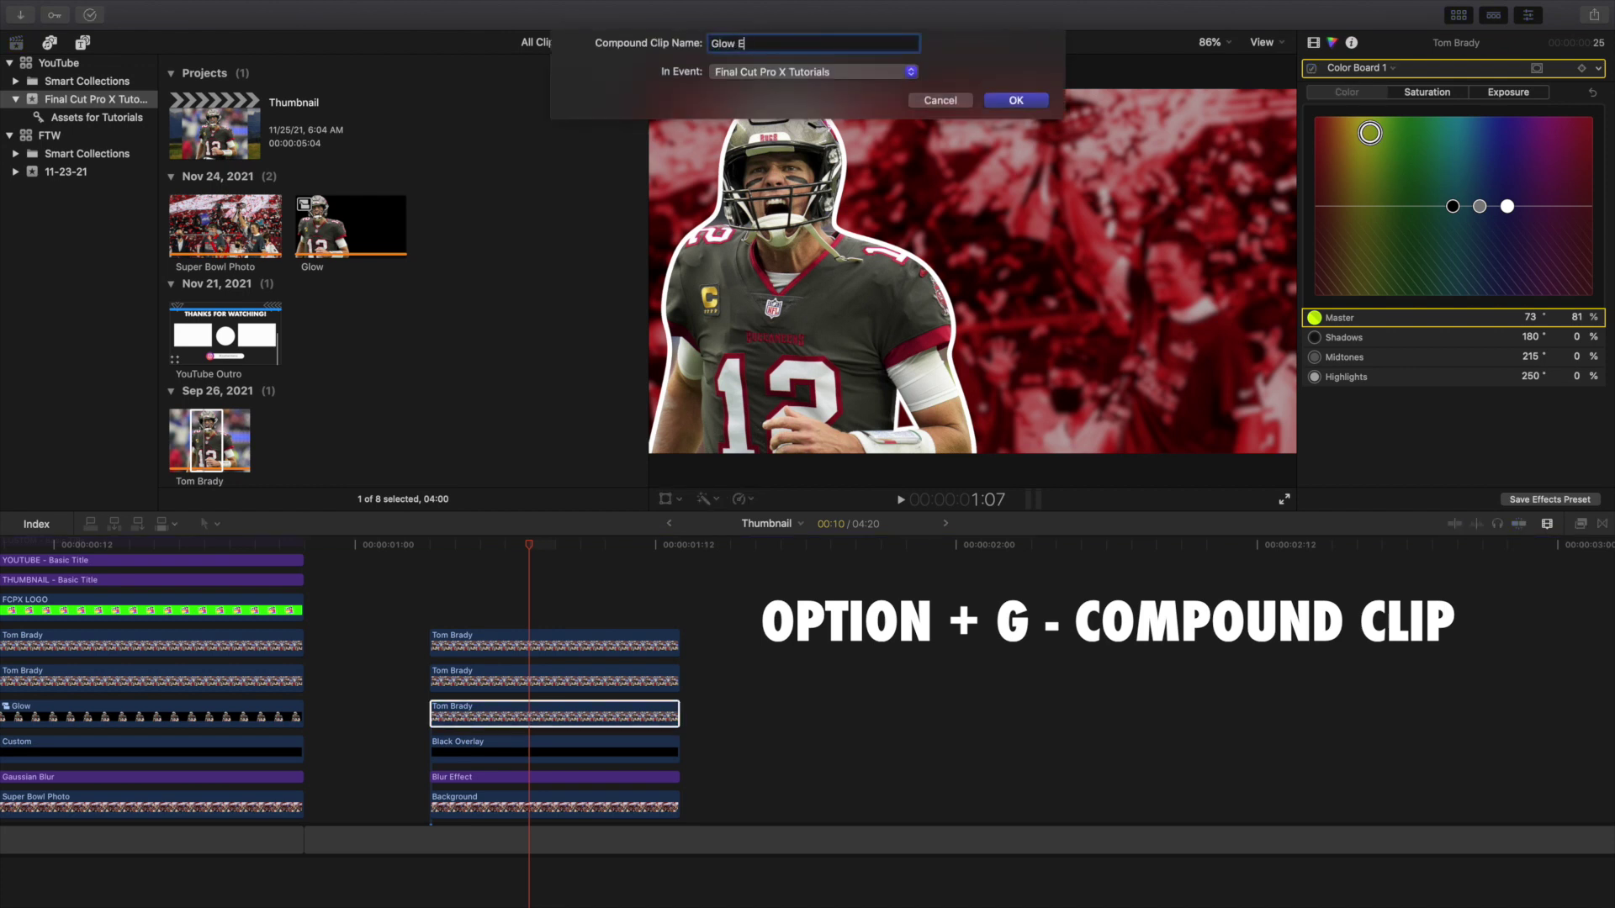
text(ffect)
key(Return)
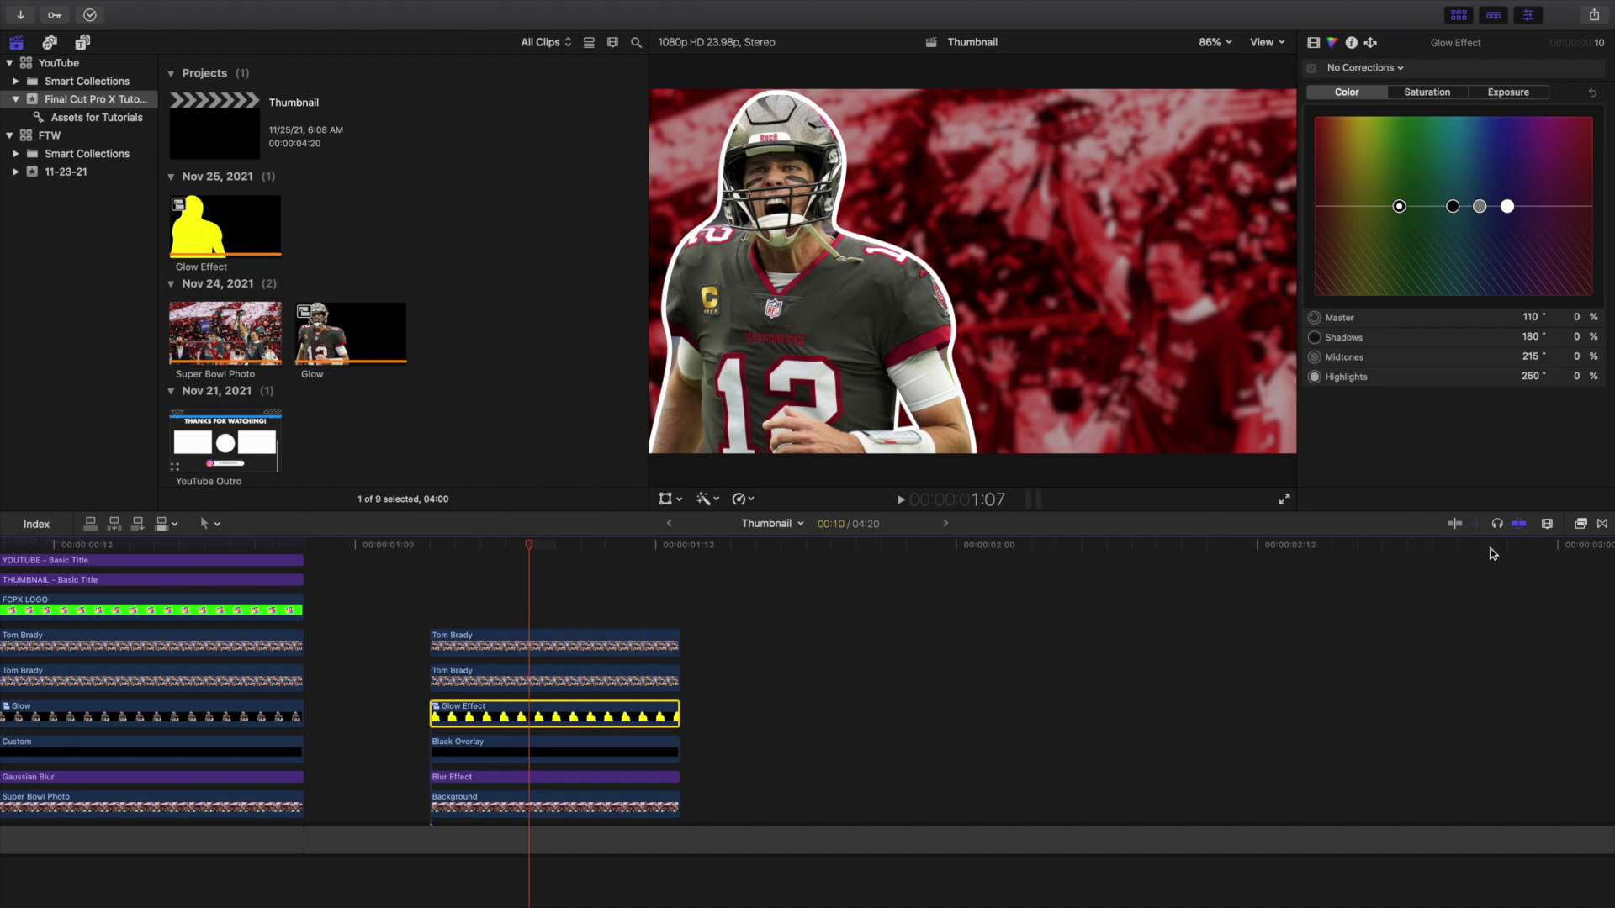
Apply the Focus blur effect to the Glow Effect compound clip.
click(1581, 524)
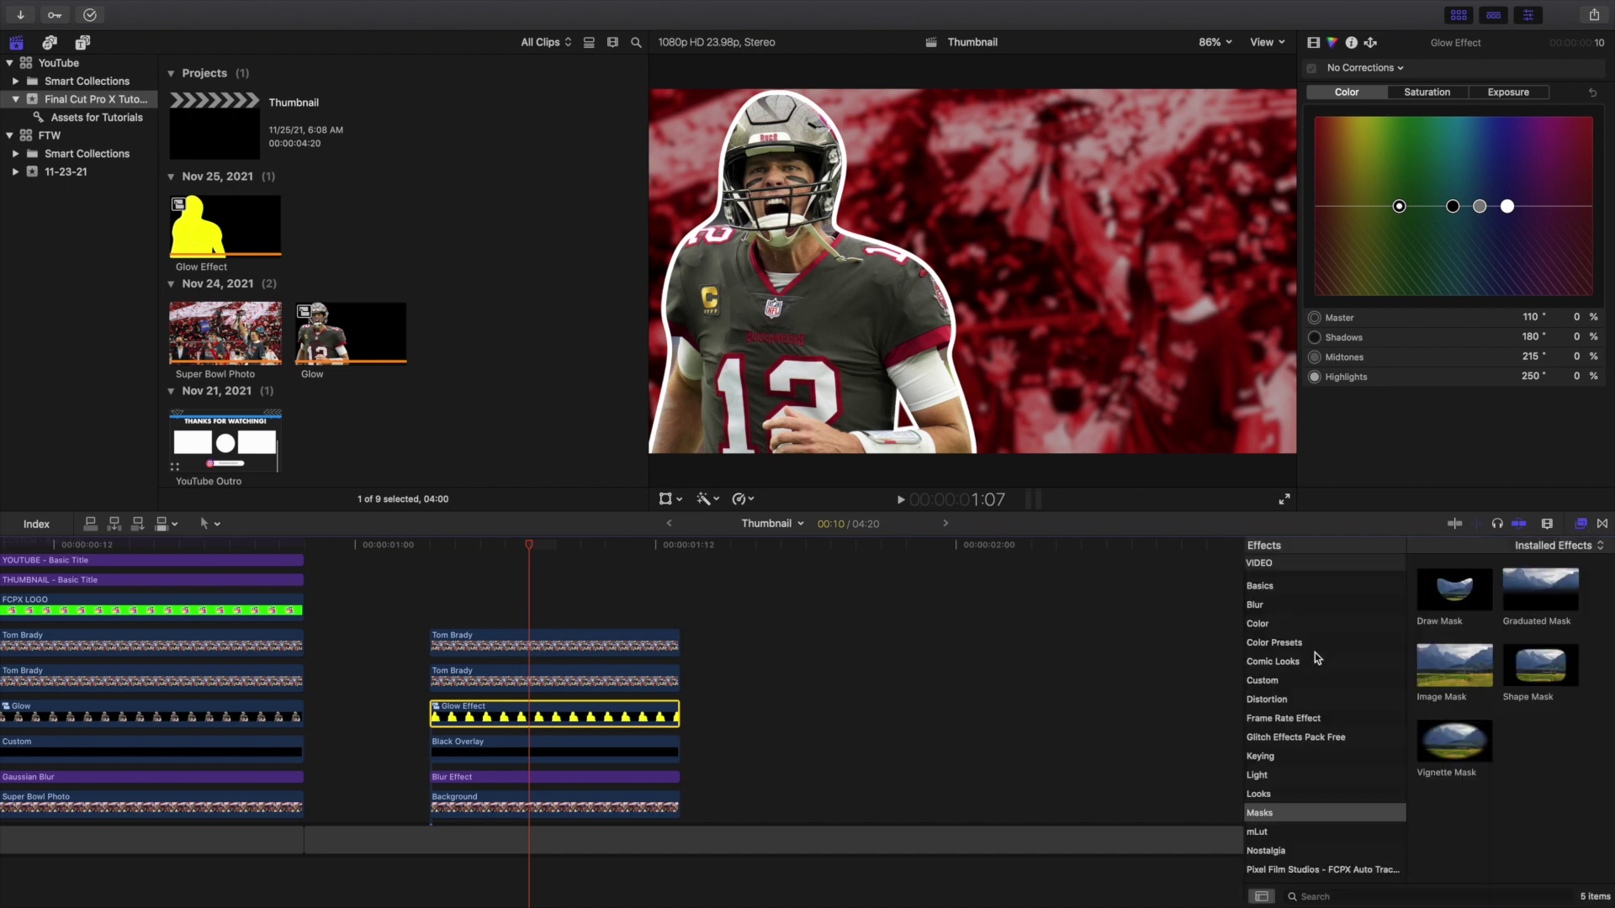
click(1272, 605)
drag(1540, 589, 581, 707)
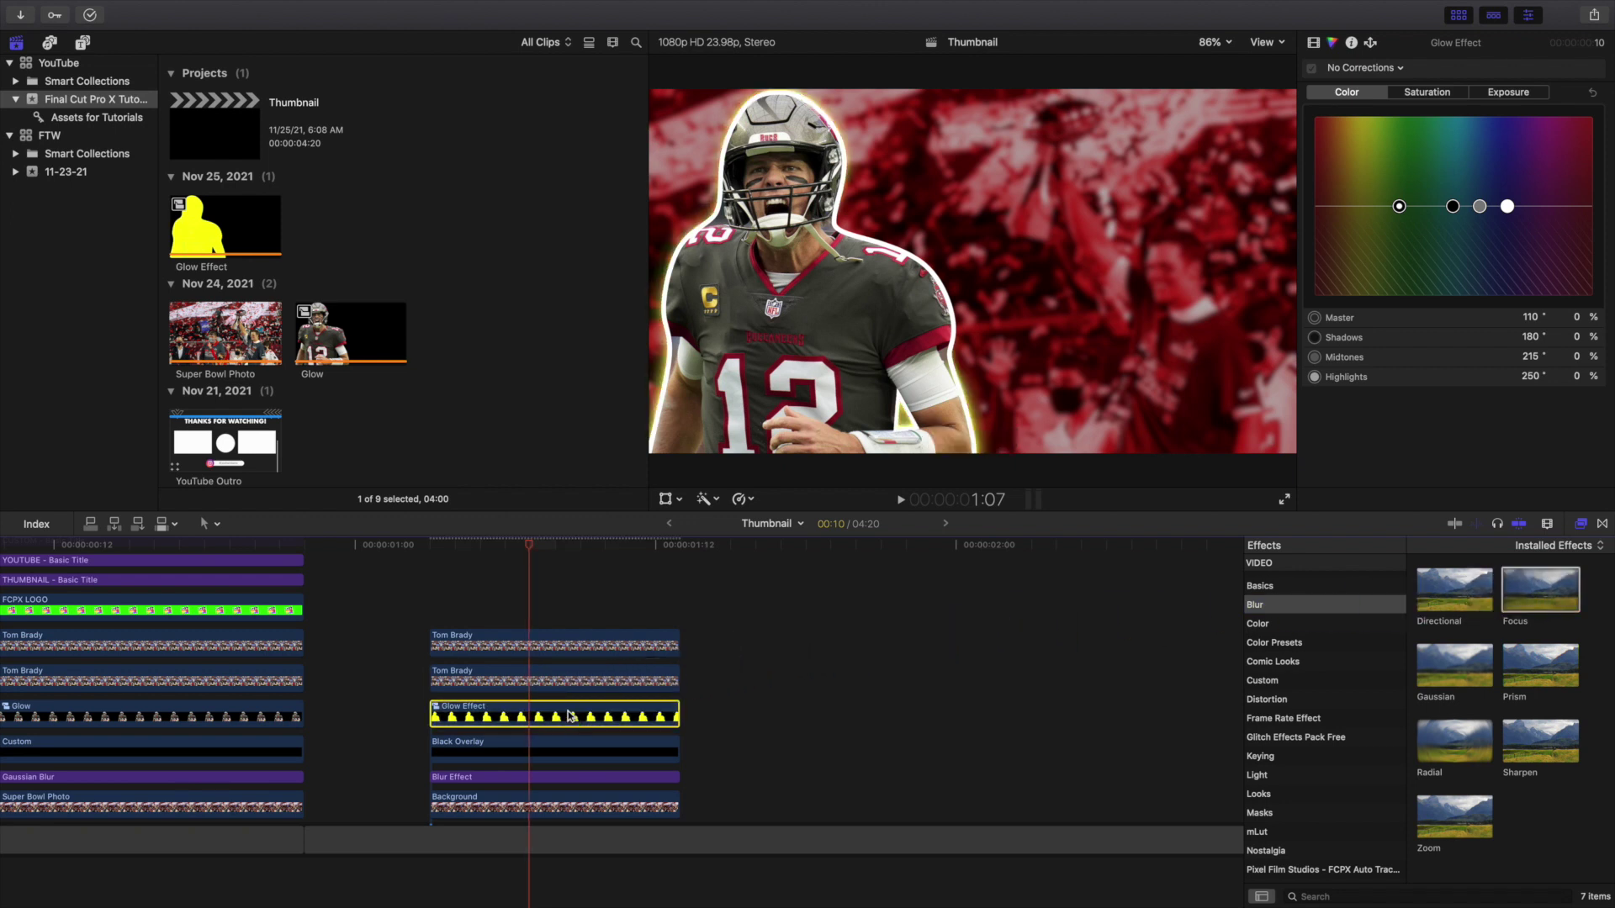
click(1582, 524)
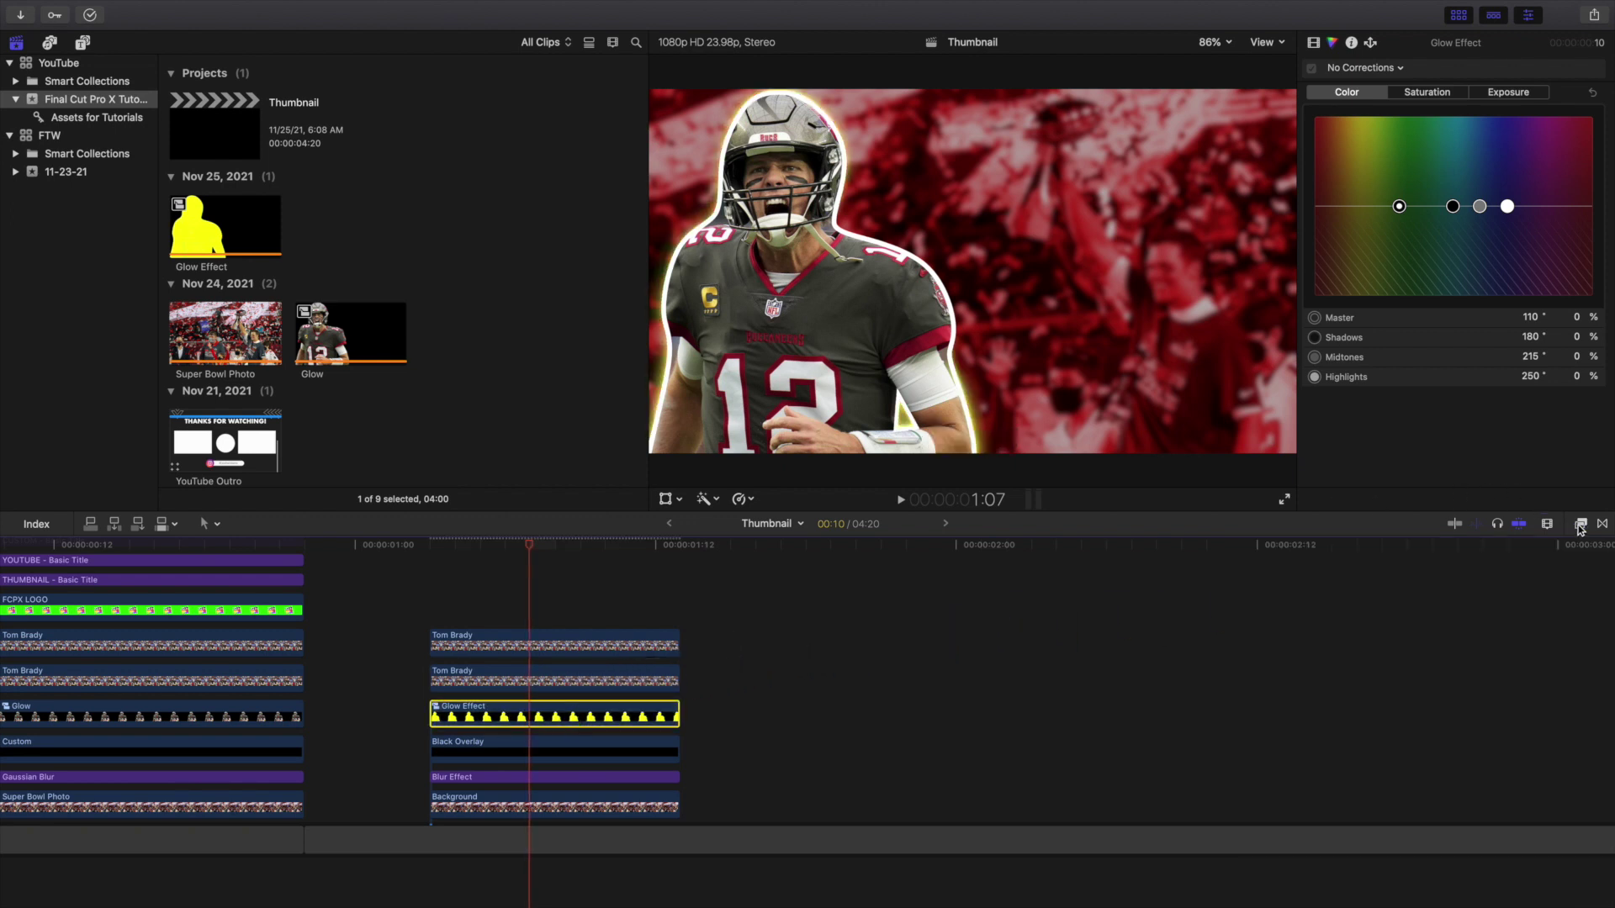
Set the Focus effect on the Glow Effect clip to an amount of 70 and a softness of 900.
click(1313, 42)
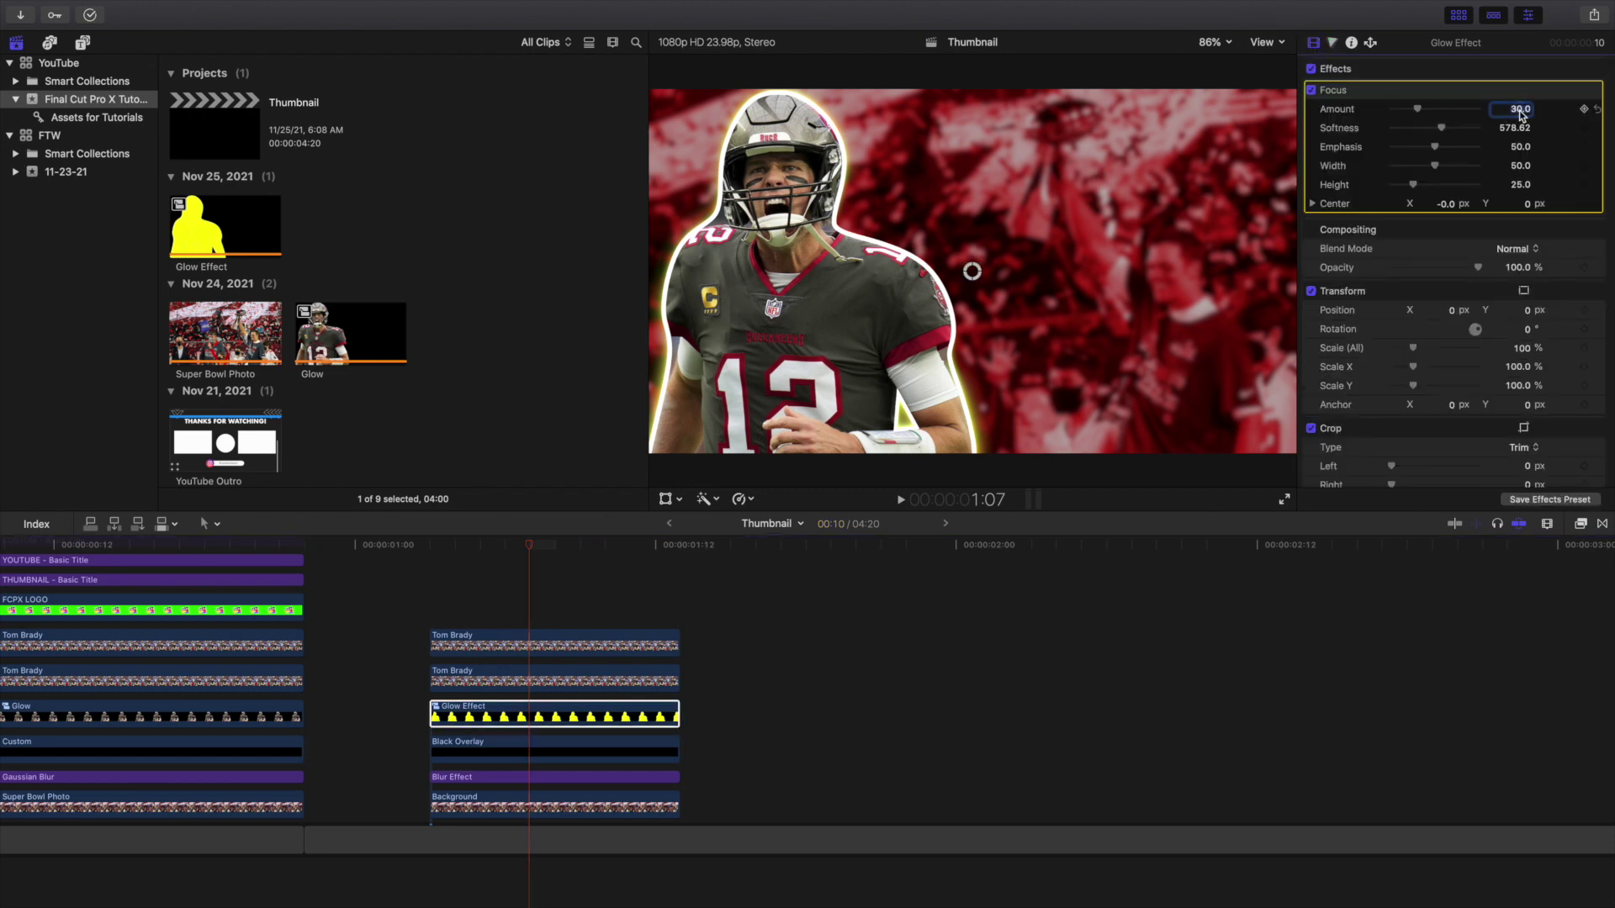
text(70)
key(Return)
key(Tab)
text(9)
key(Return)
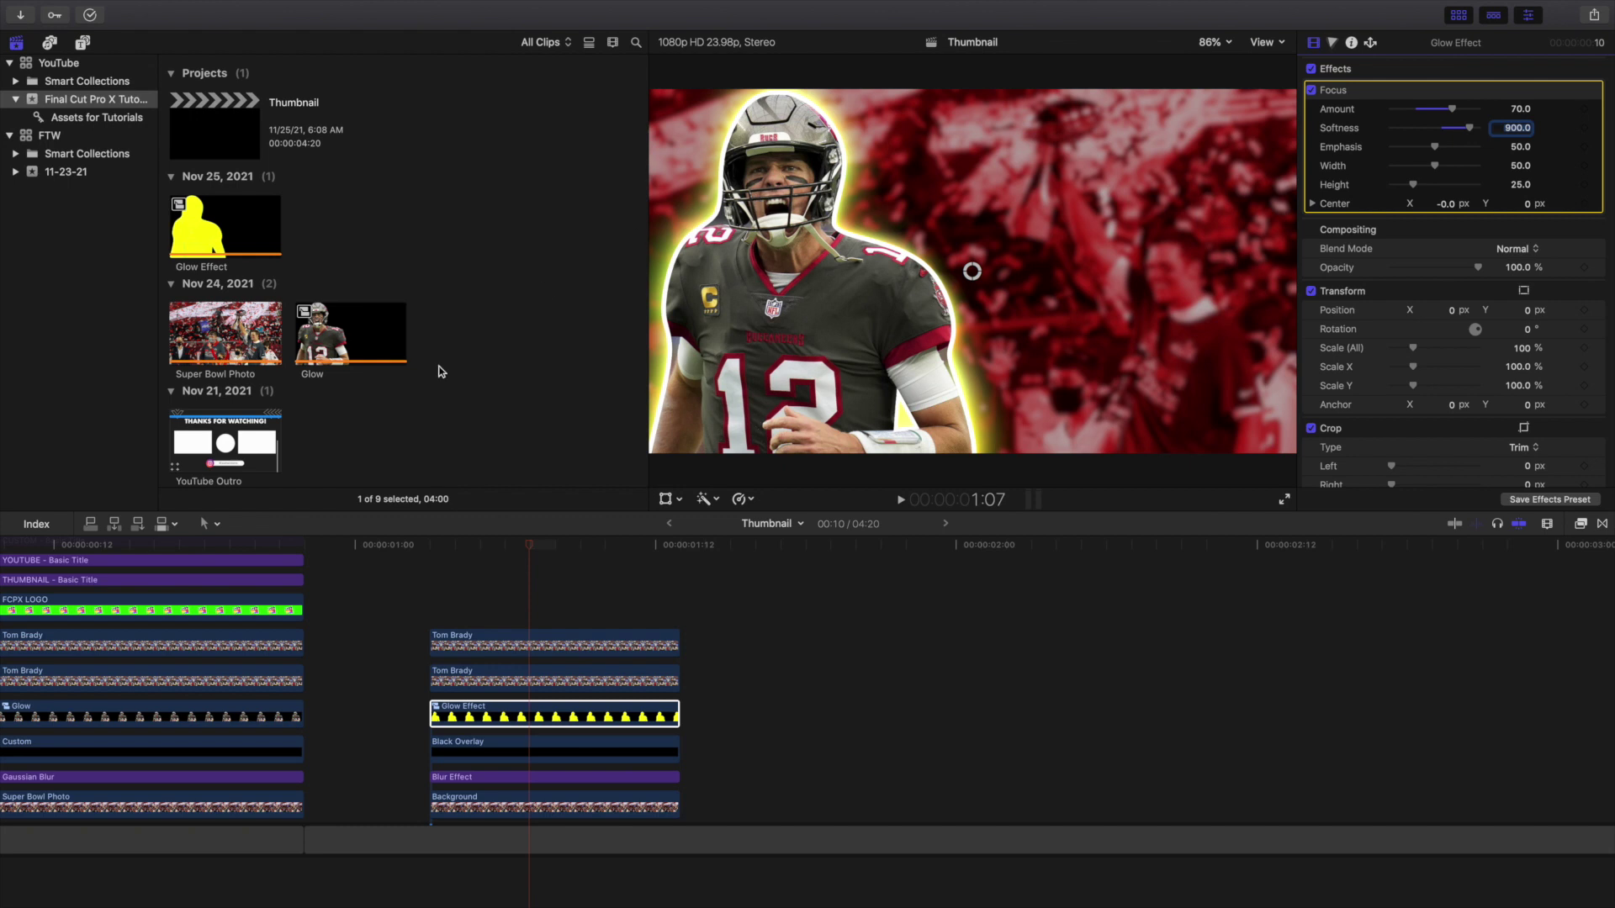
Rename the Tom Brady clip directly above Glow Effect as White Outline Effect.
click(500, 677)
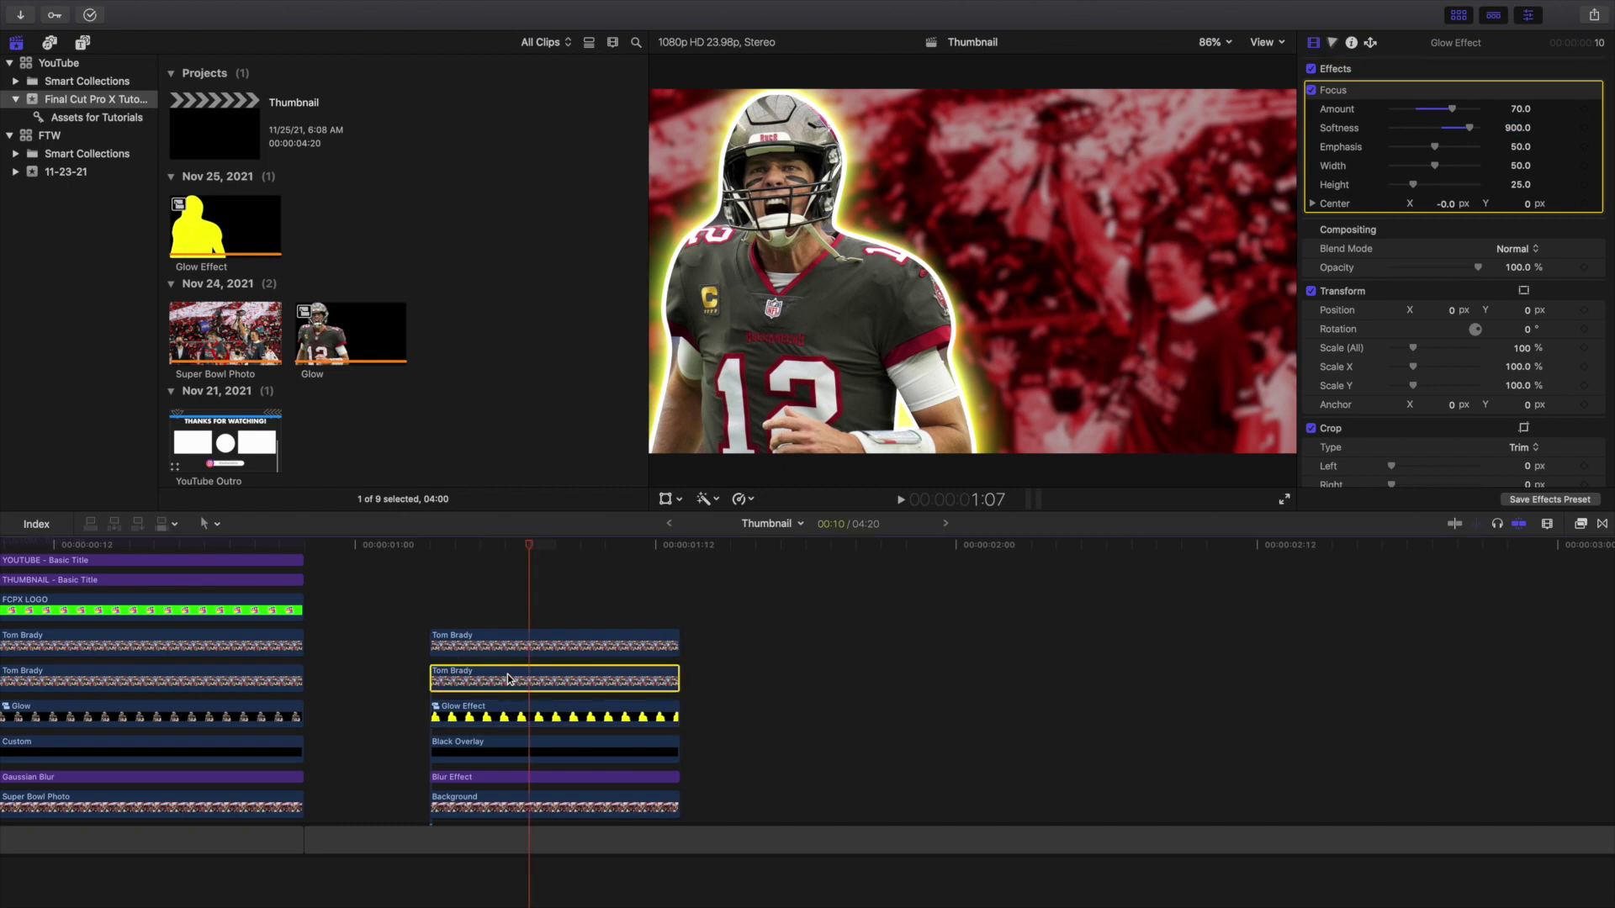
right_click(507, 678)
click(532, 698)
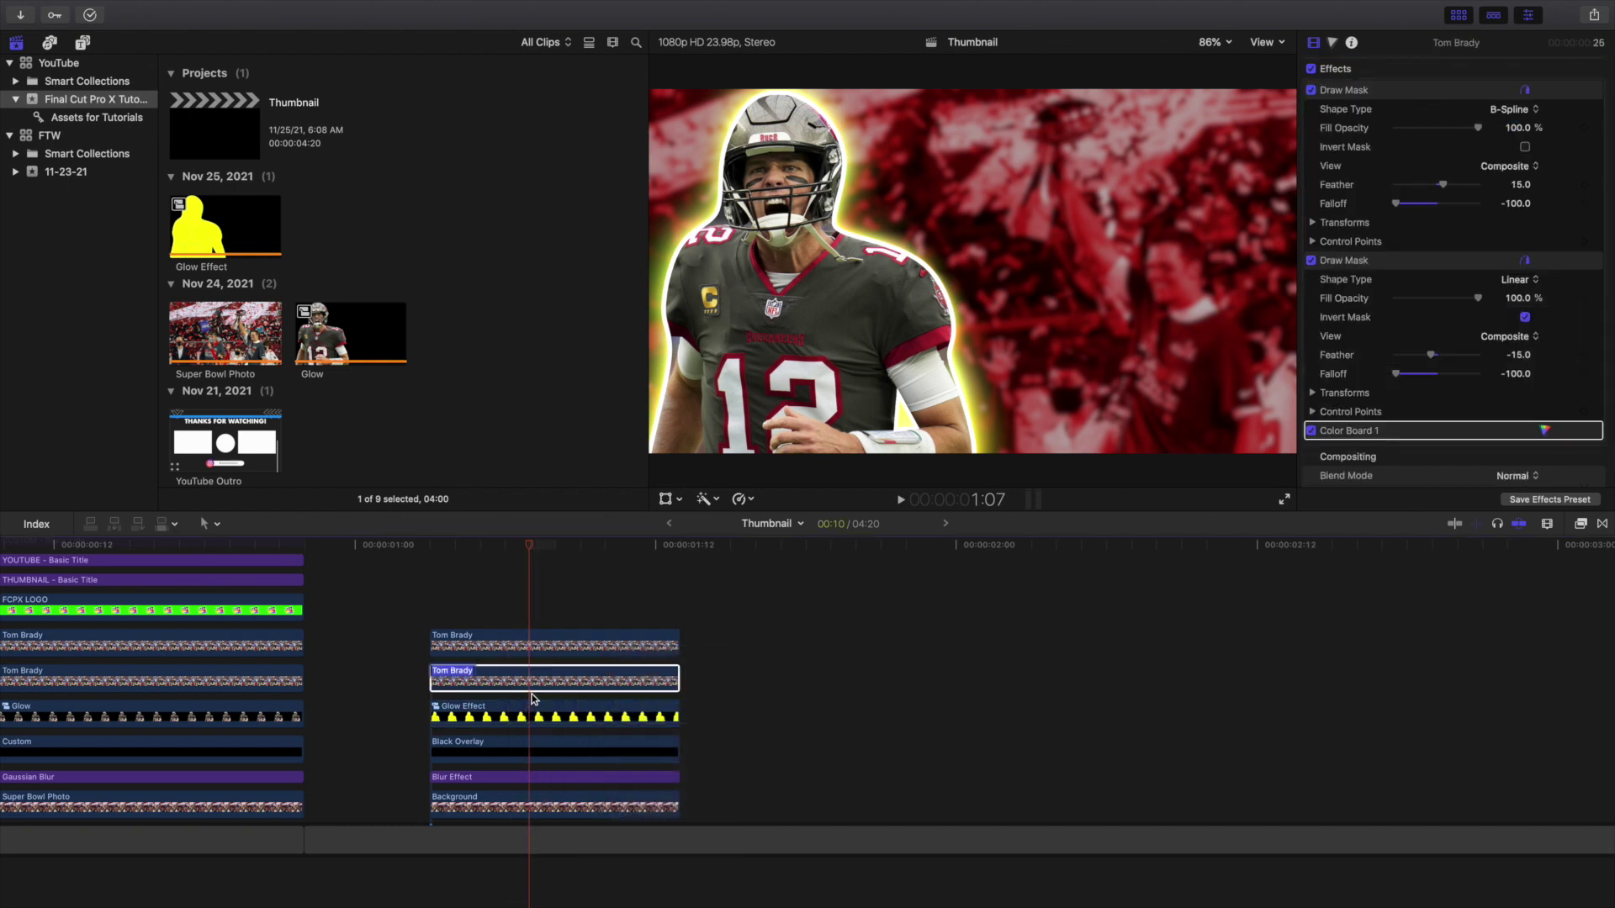
text(White Outline Effect)
key(Return)
Rename the topmost Tom Brady clip in the new thumbnail stack as Cutout.
click(515, 641)
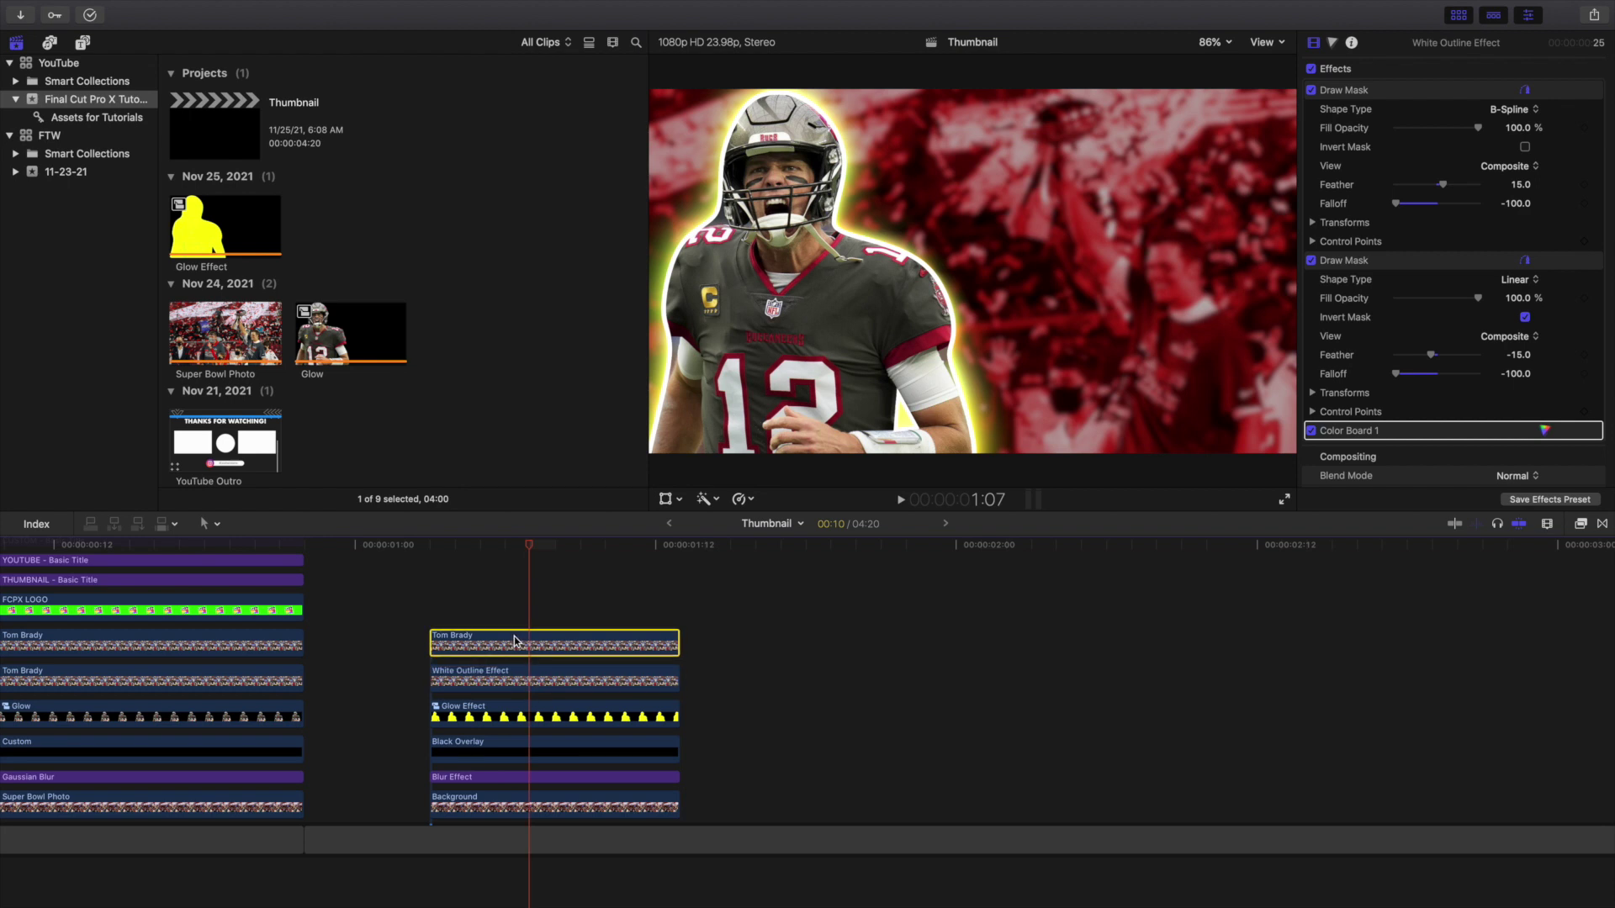
right_click(515, 641)
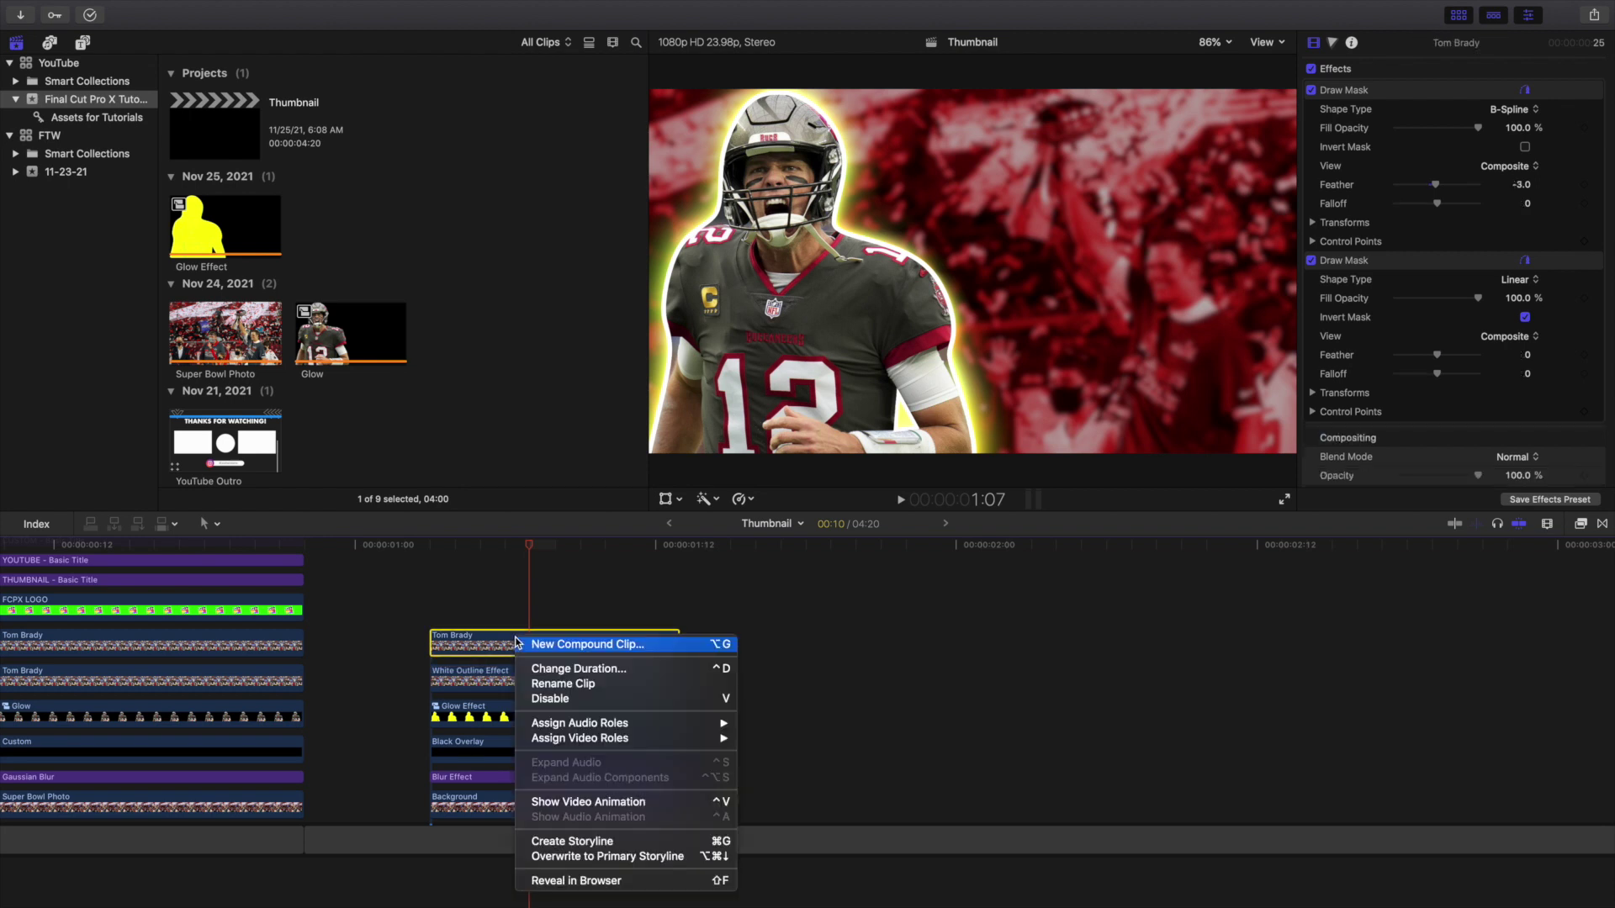
click(549, 684)
text(Cutout)
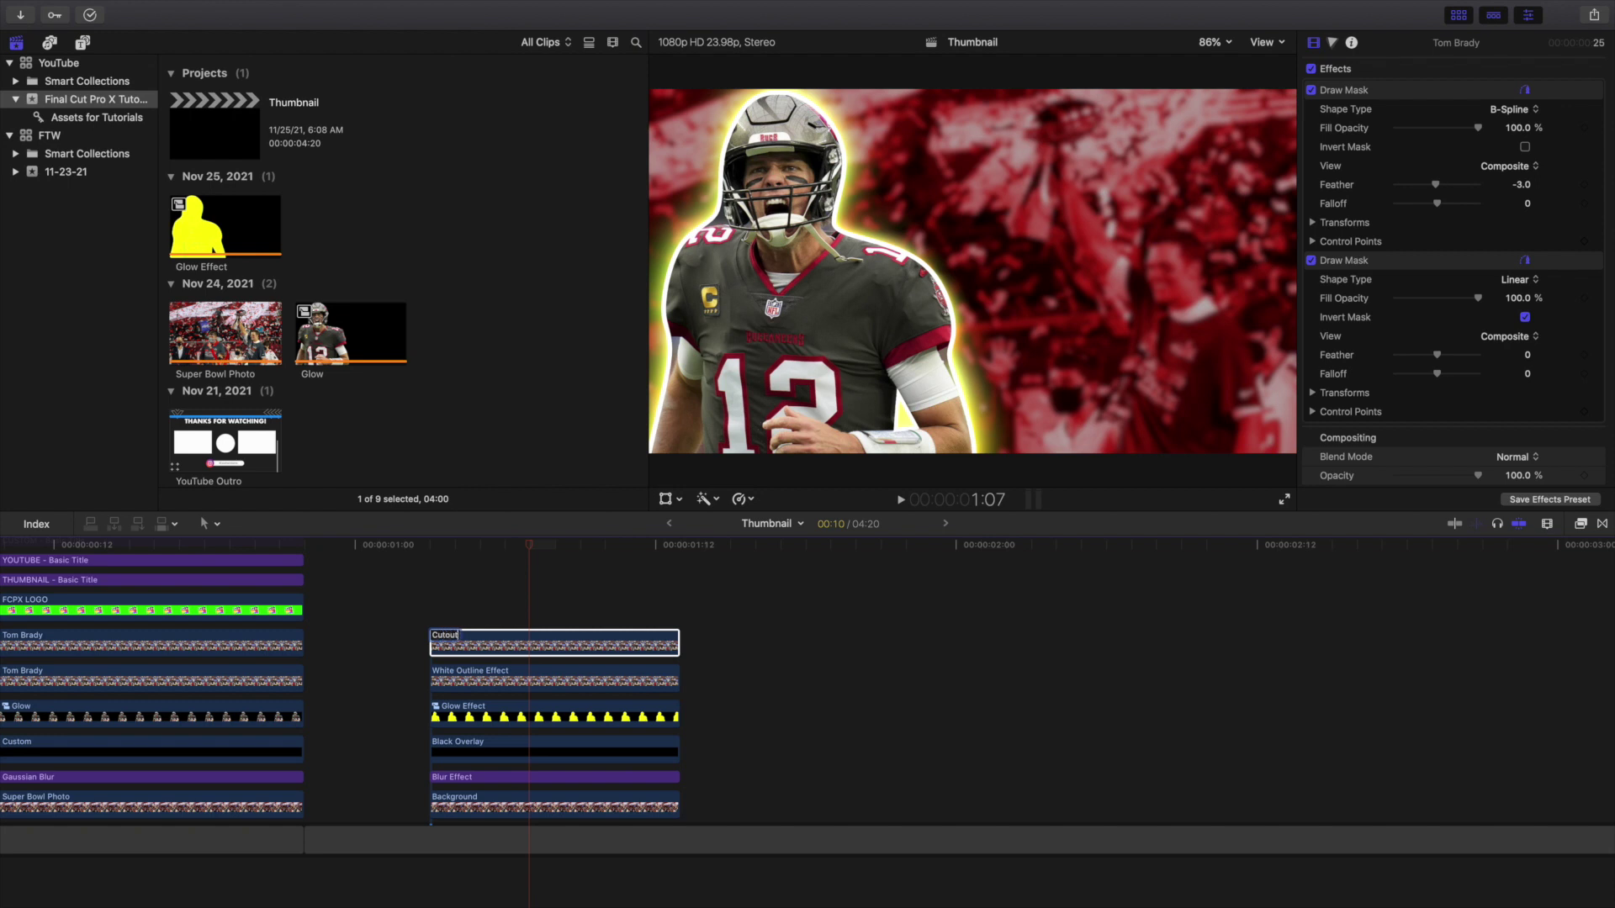
key(Return)
click(523, 602)
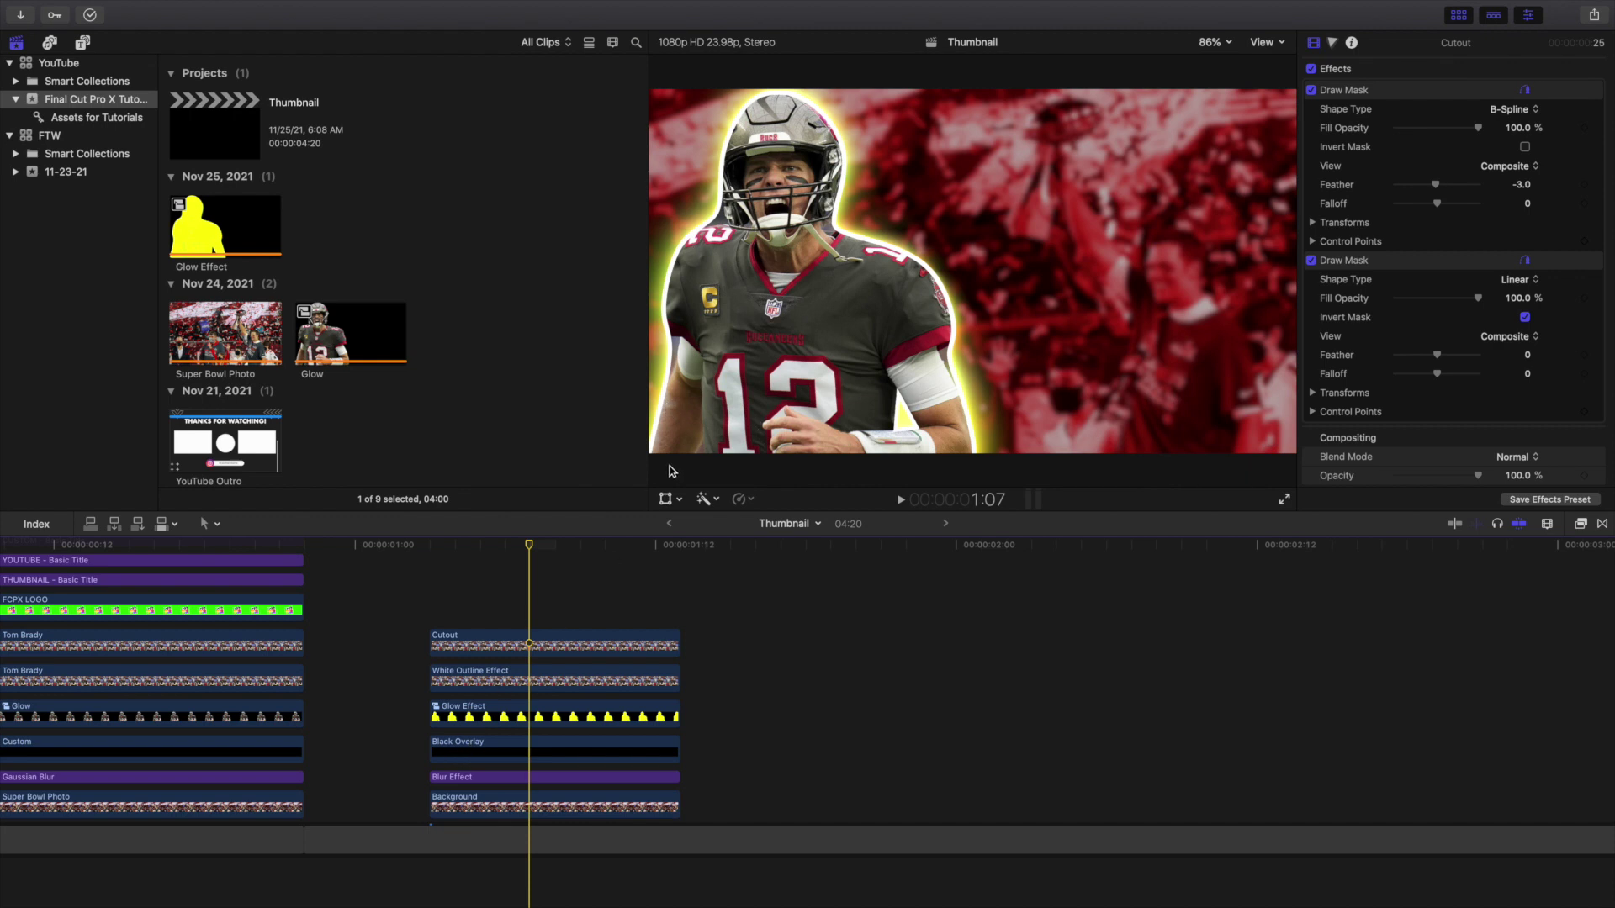
Add a Basic Title above the Cutout clip from its start and trim it to the same 10-frame length.
click(436, 562)
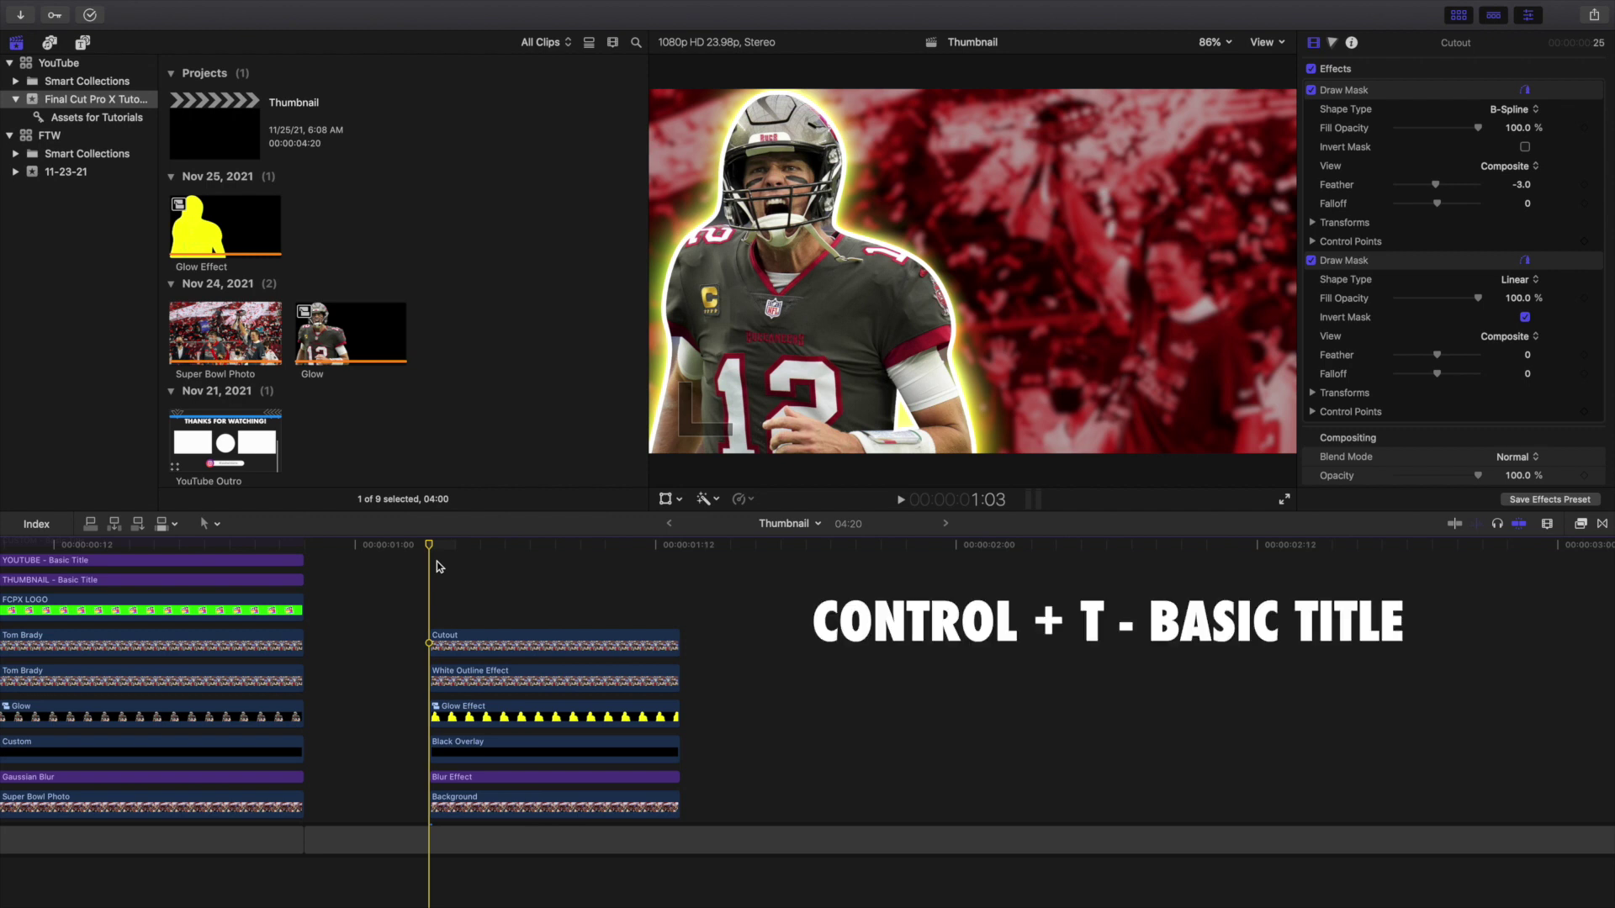
key(ctrl+t)
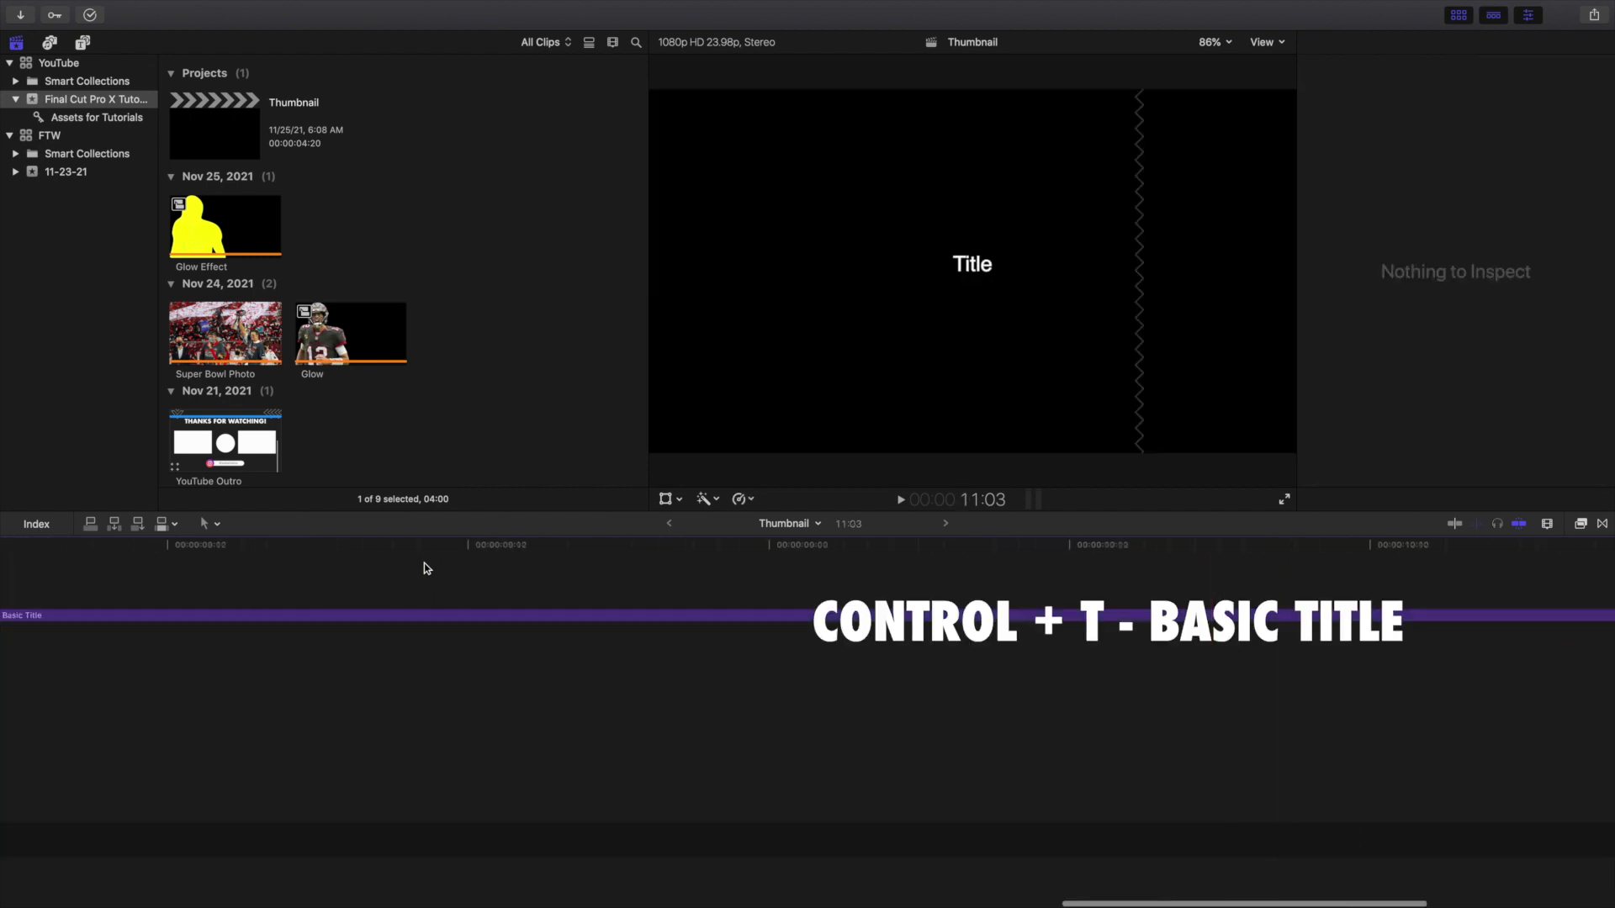
scroll(423, 563, left, 15)
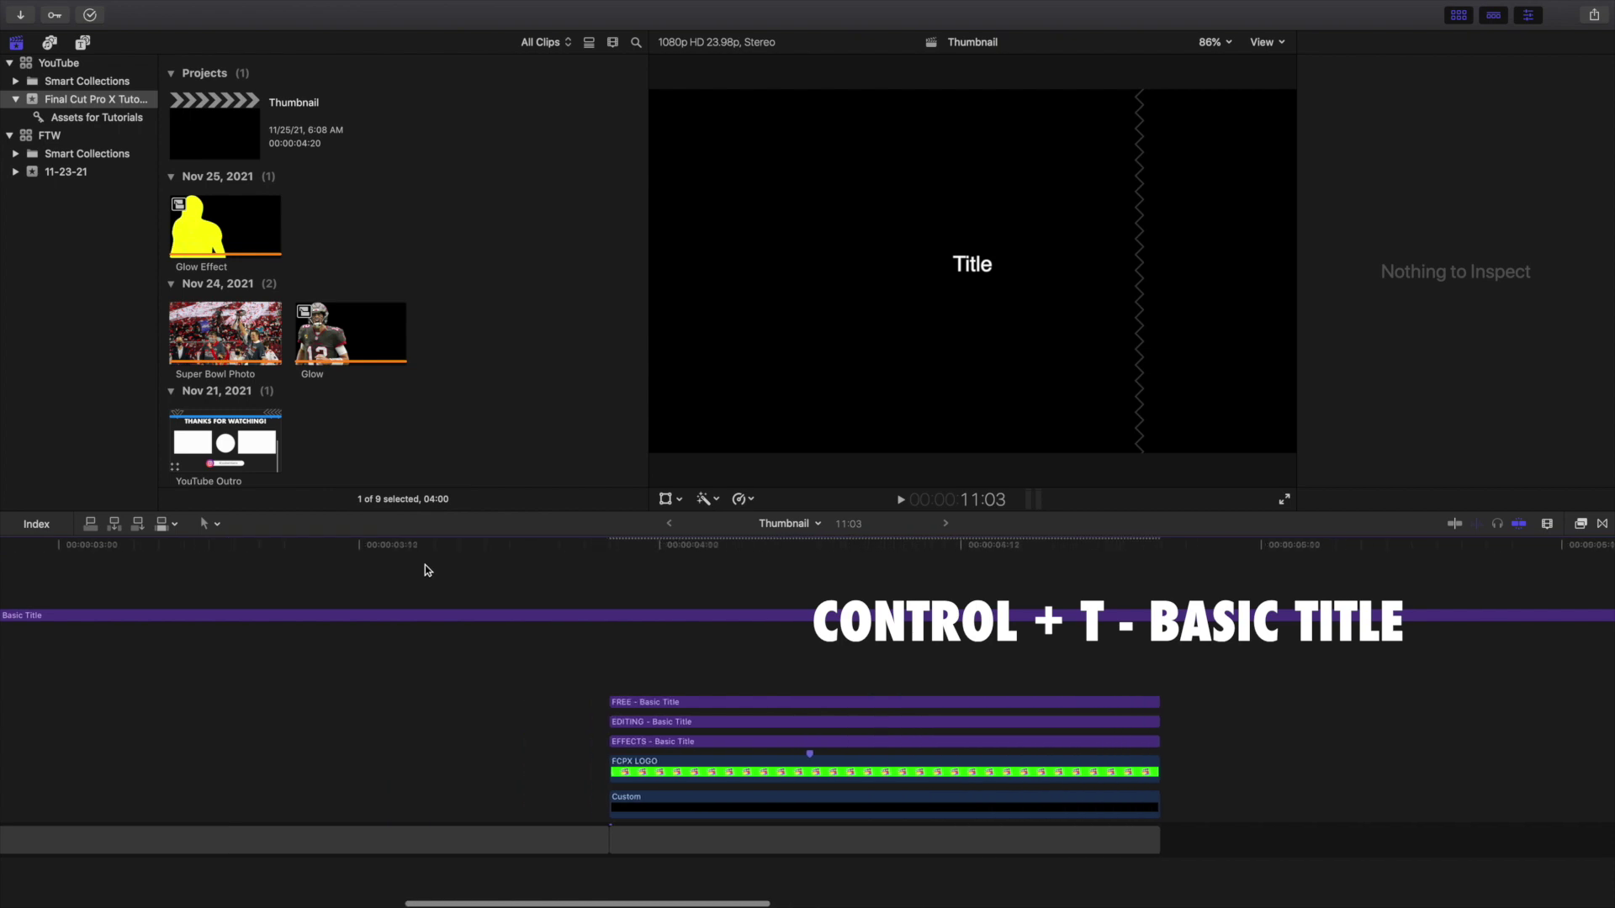
scroll(425, 571, left, 3)
click(764, 593)
click(760, 616)
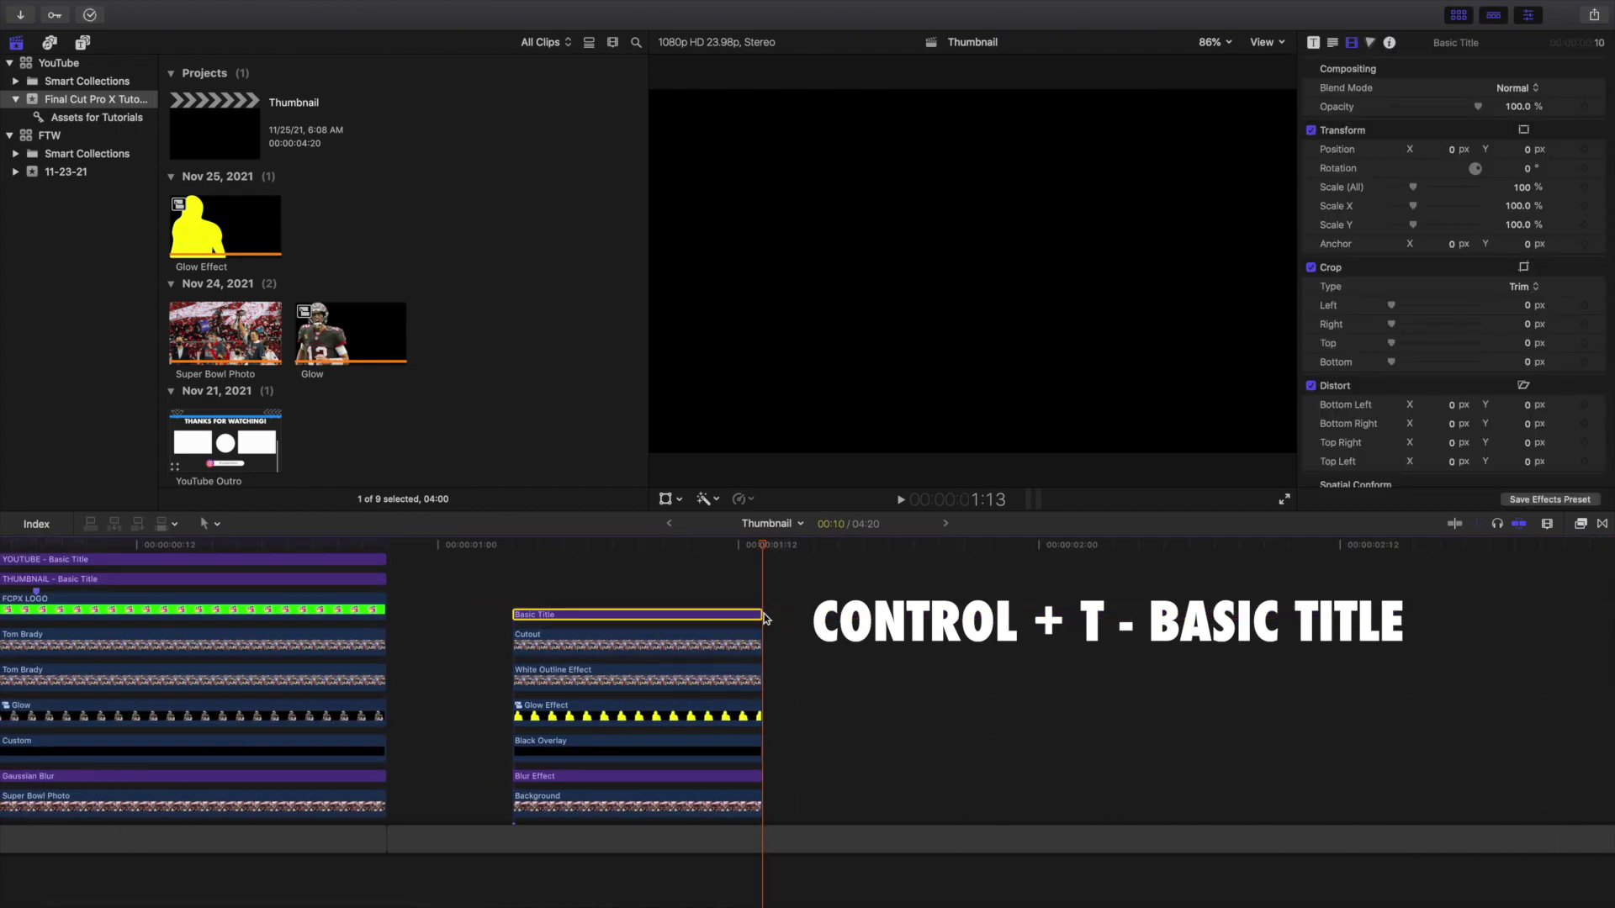
click(637, 600)
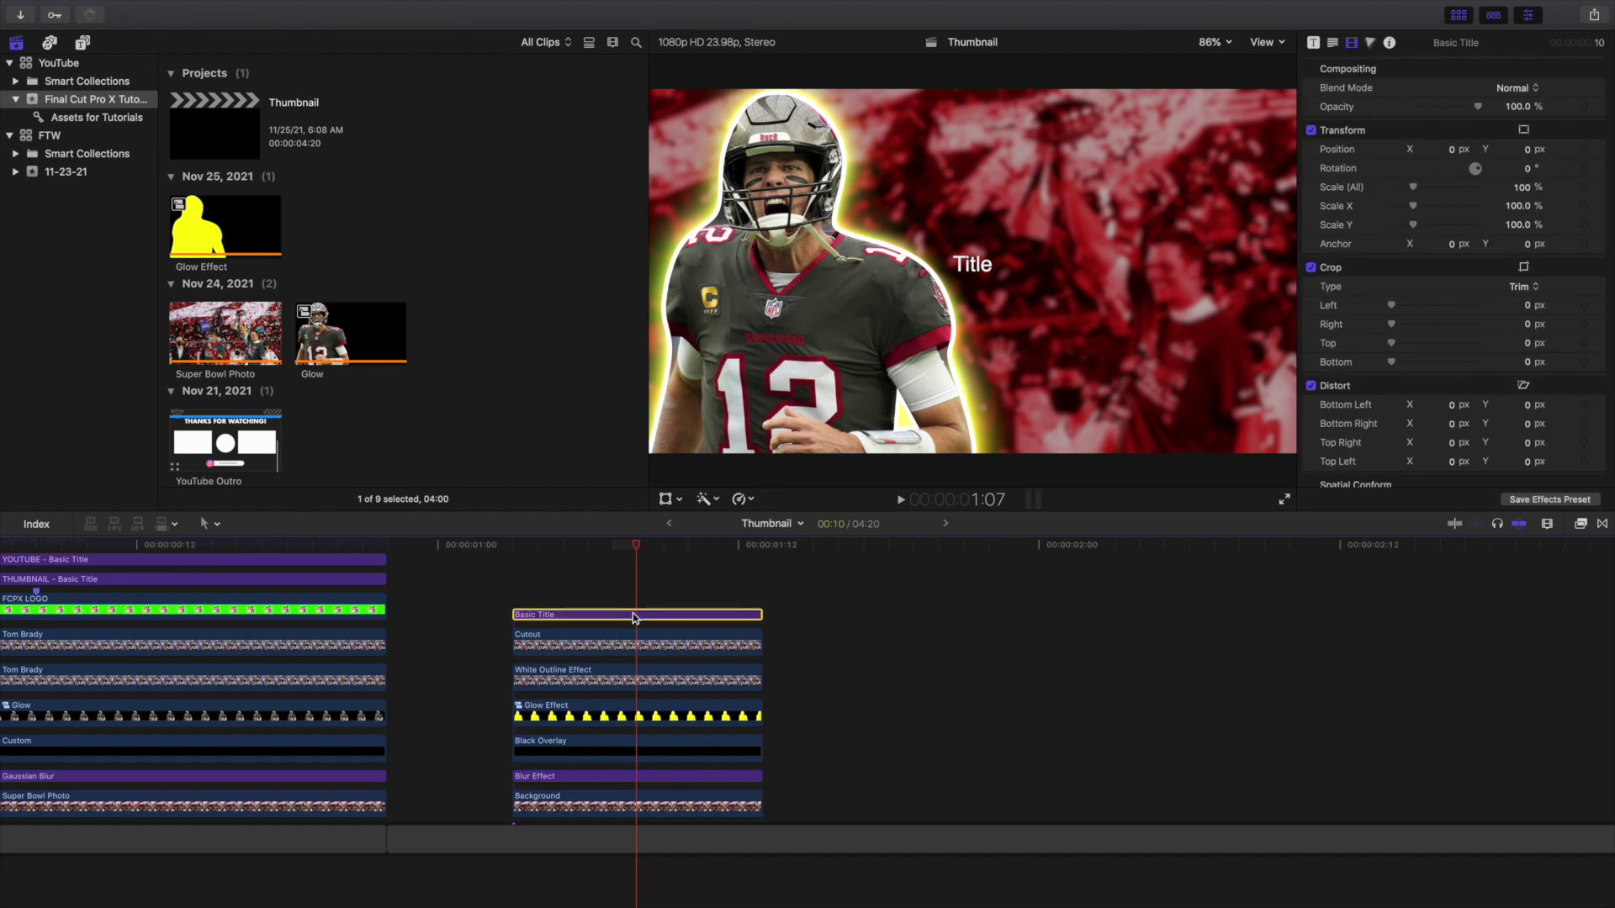
Change the title text to TOM and set its font to Futura Condensed ExtraBold.
click(1333, 44)
double_click(1359, 121)
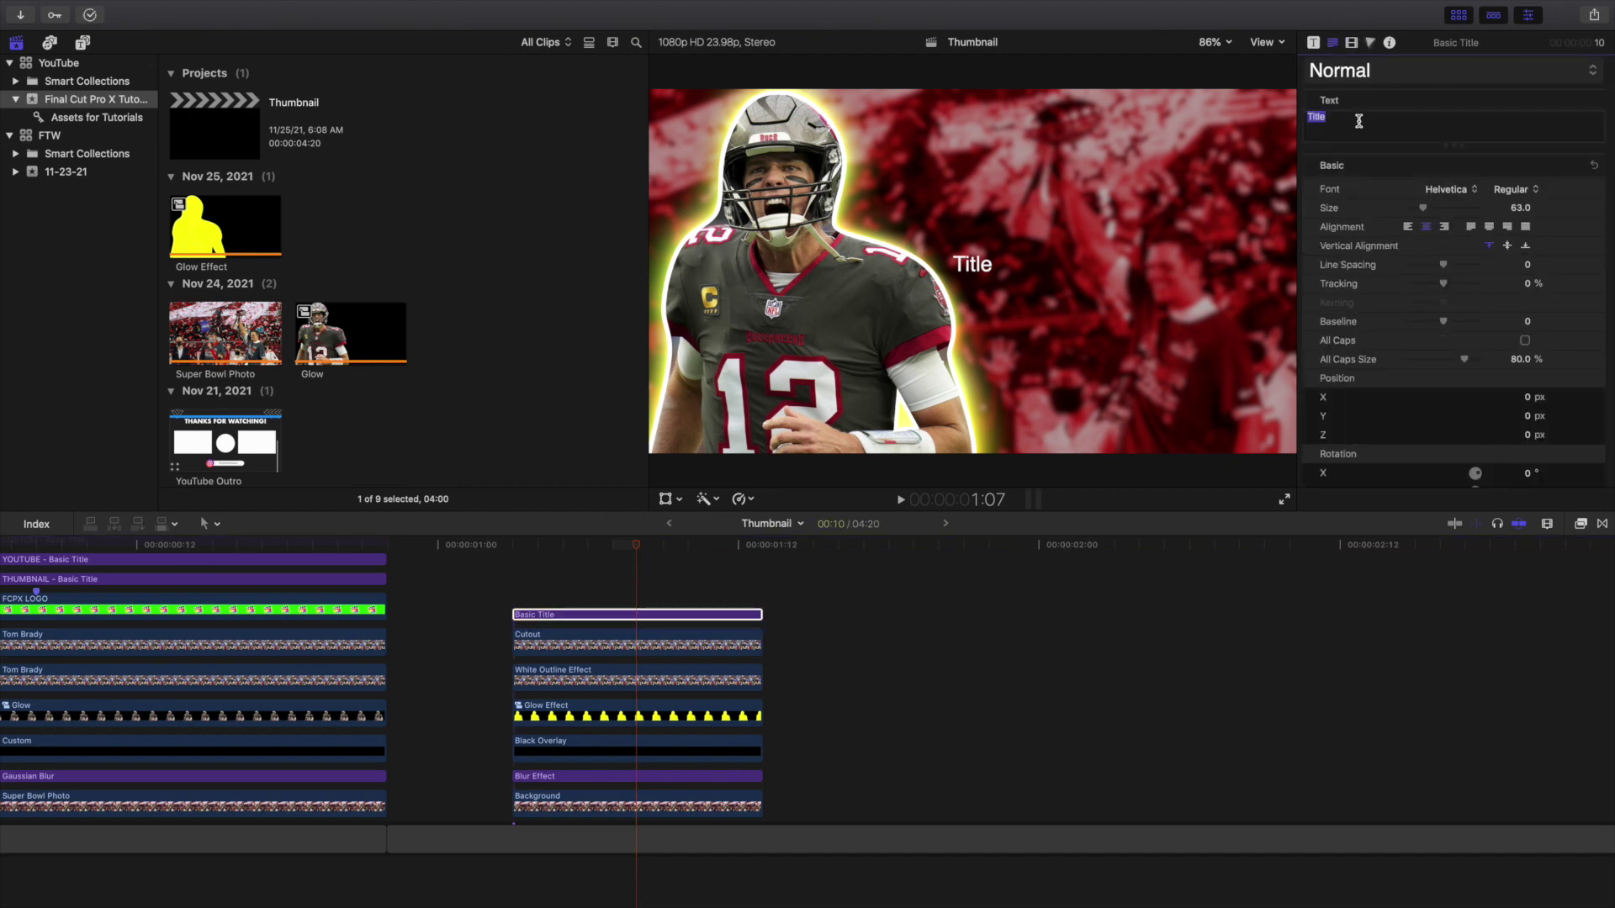
text(TOM)
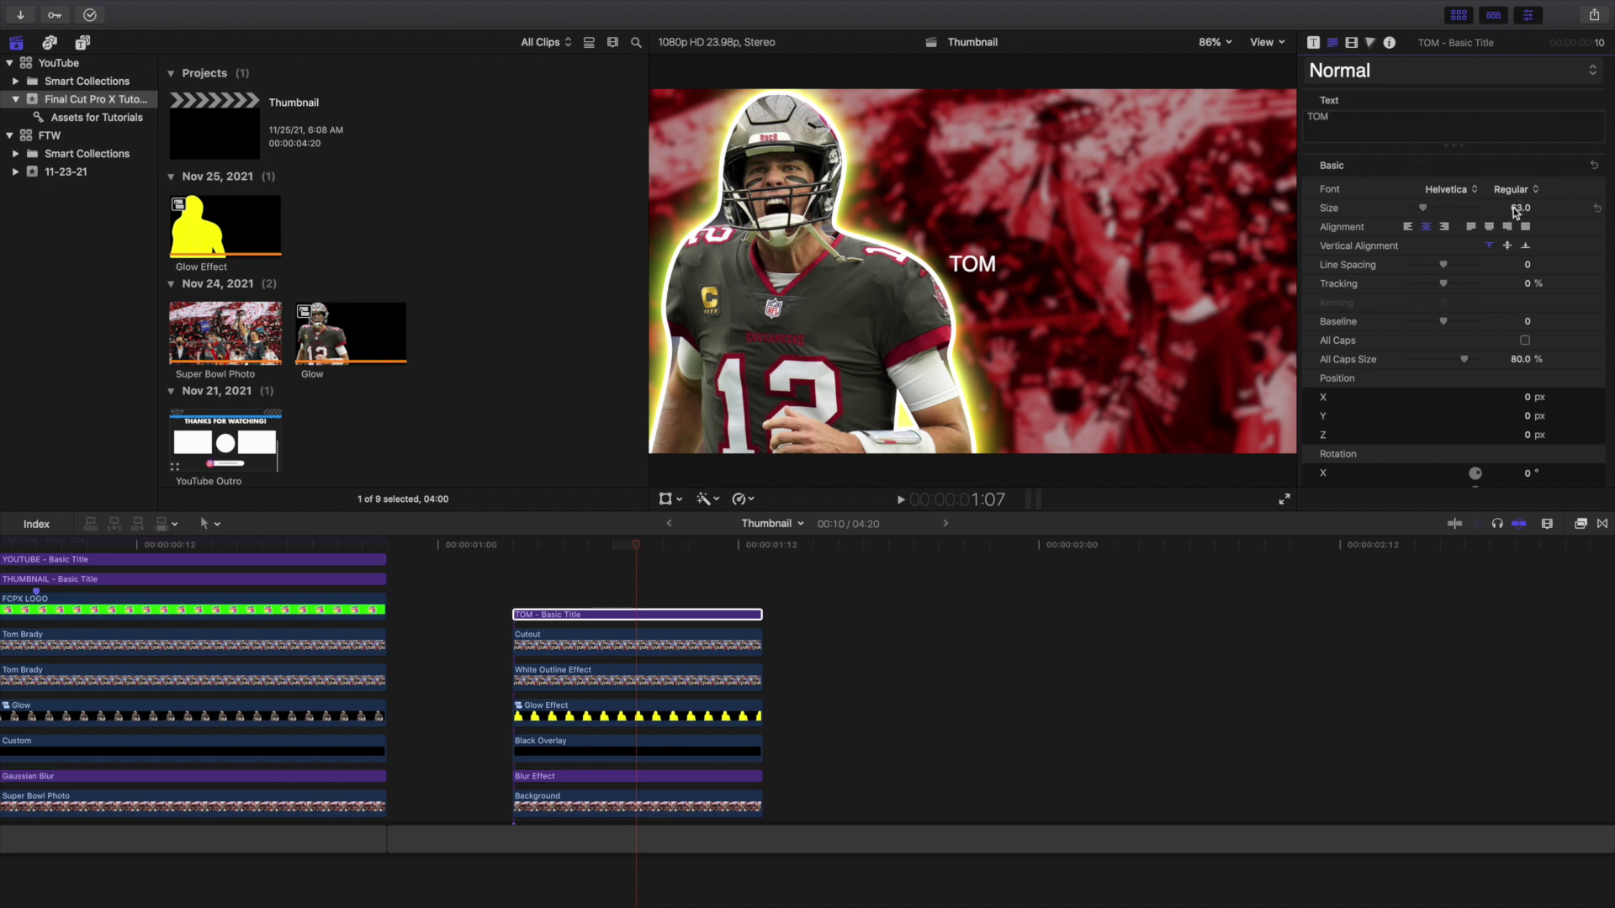
click(1453, 190)
scroll(1447, 152, up, 5)
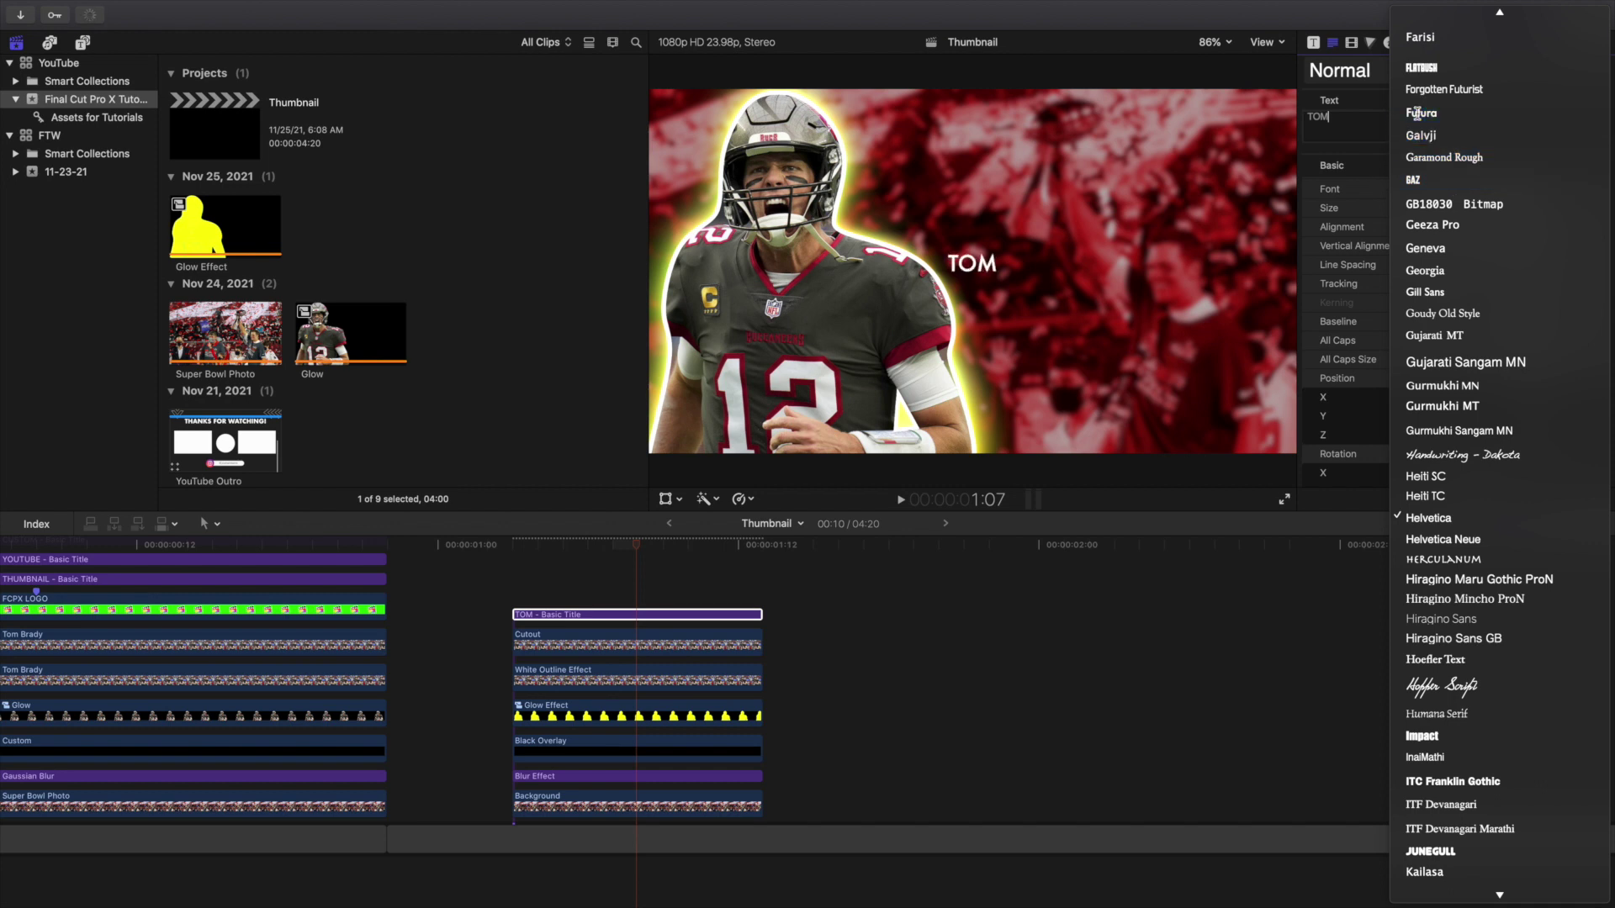
click(1418, 113)
click(1503, 191)
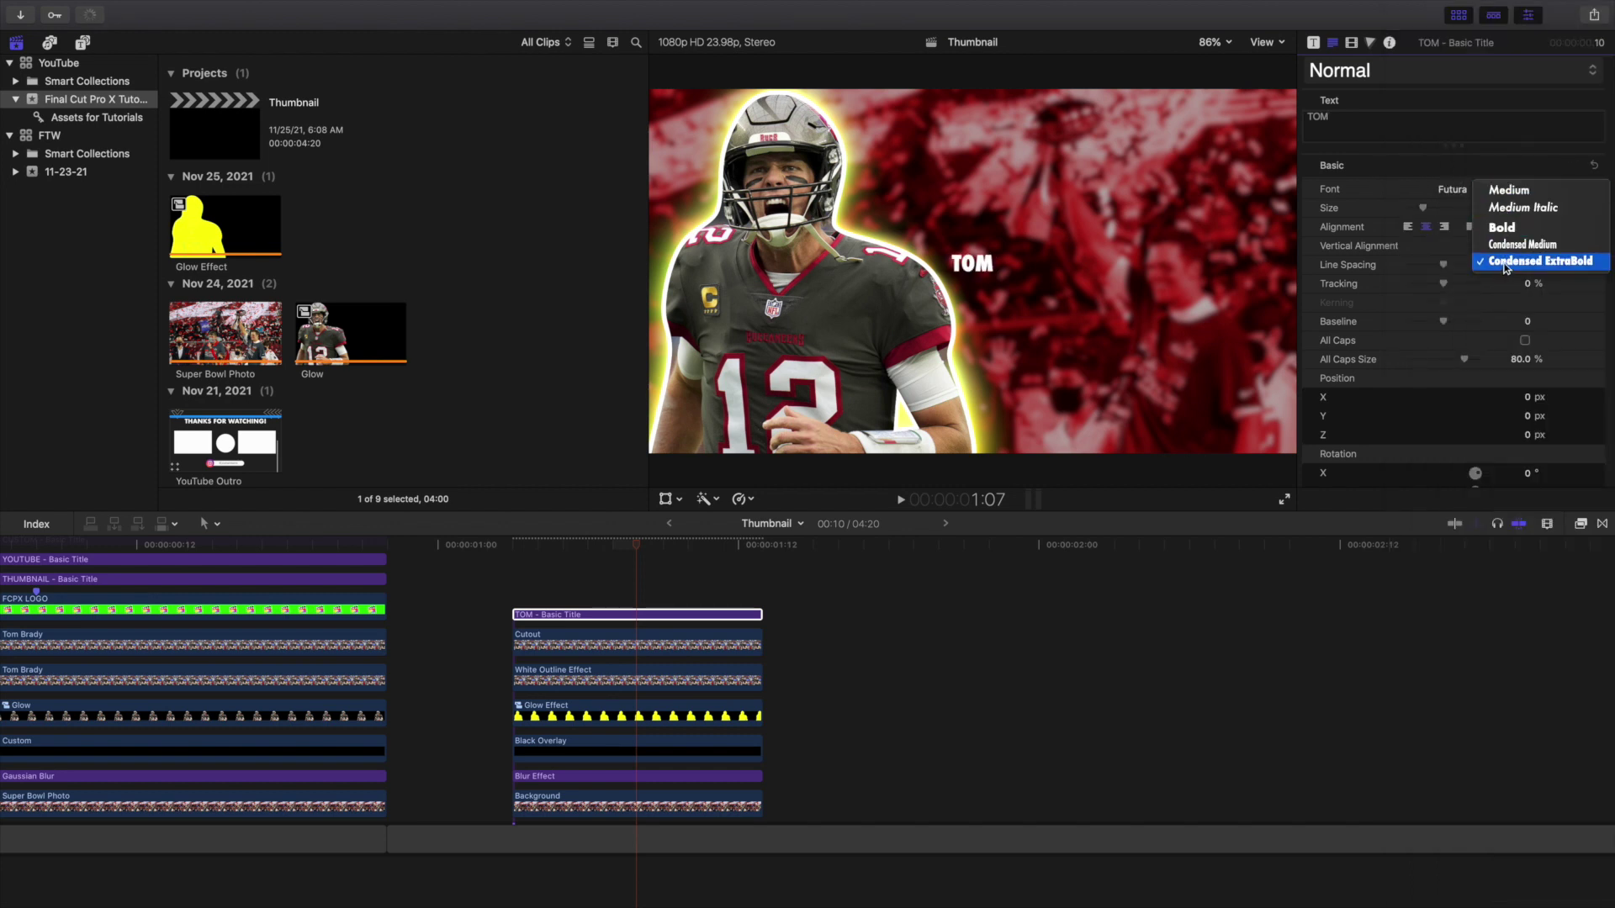
click(1505, 263)
Enlarge the TOM title to the font size 288.
click(1519, 208)
text(1)
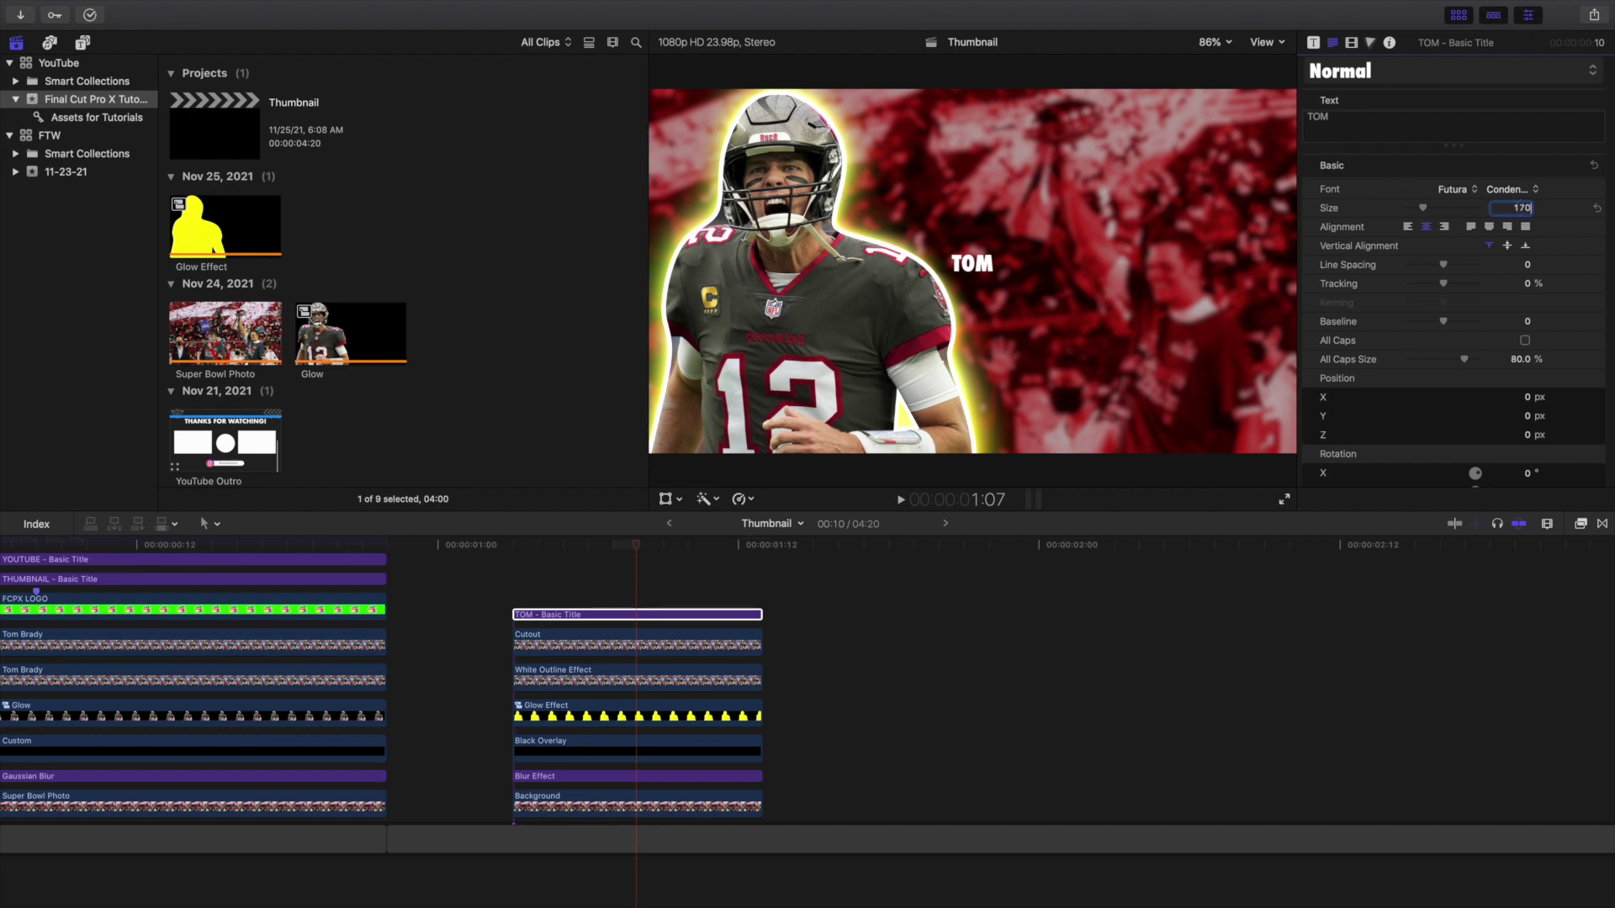
text(70)
key(Return)
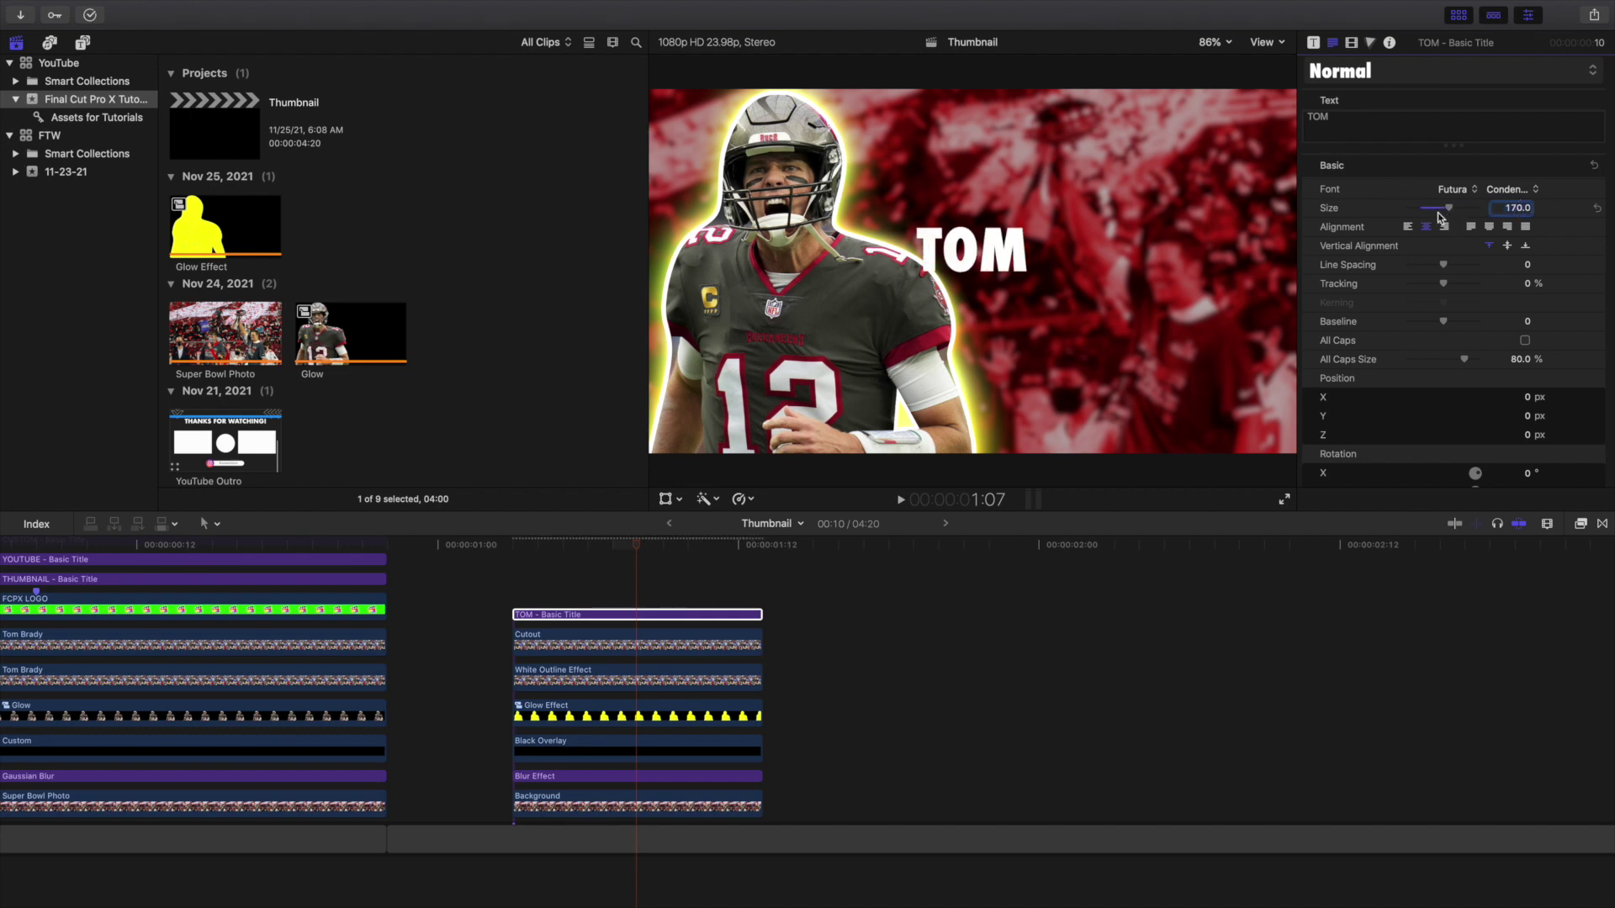
drag(1452, 208, 1477, 210)
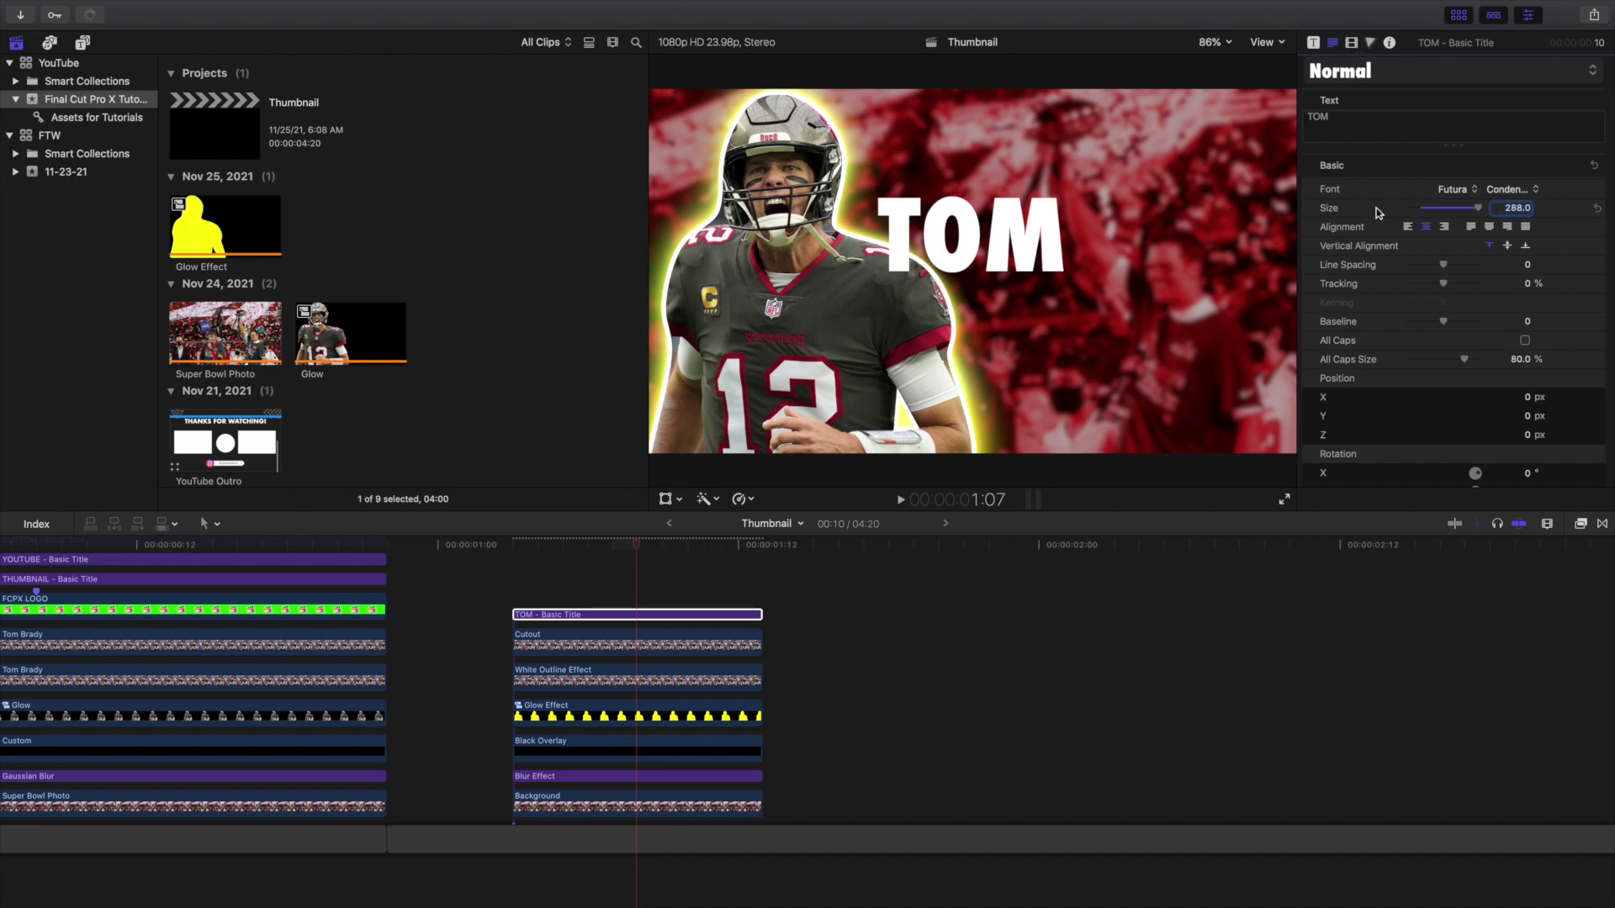
Change the face color of the TOM title to bright yellow.
scroll(1376, 209, down, 5)
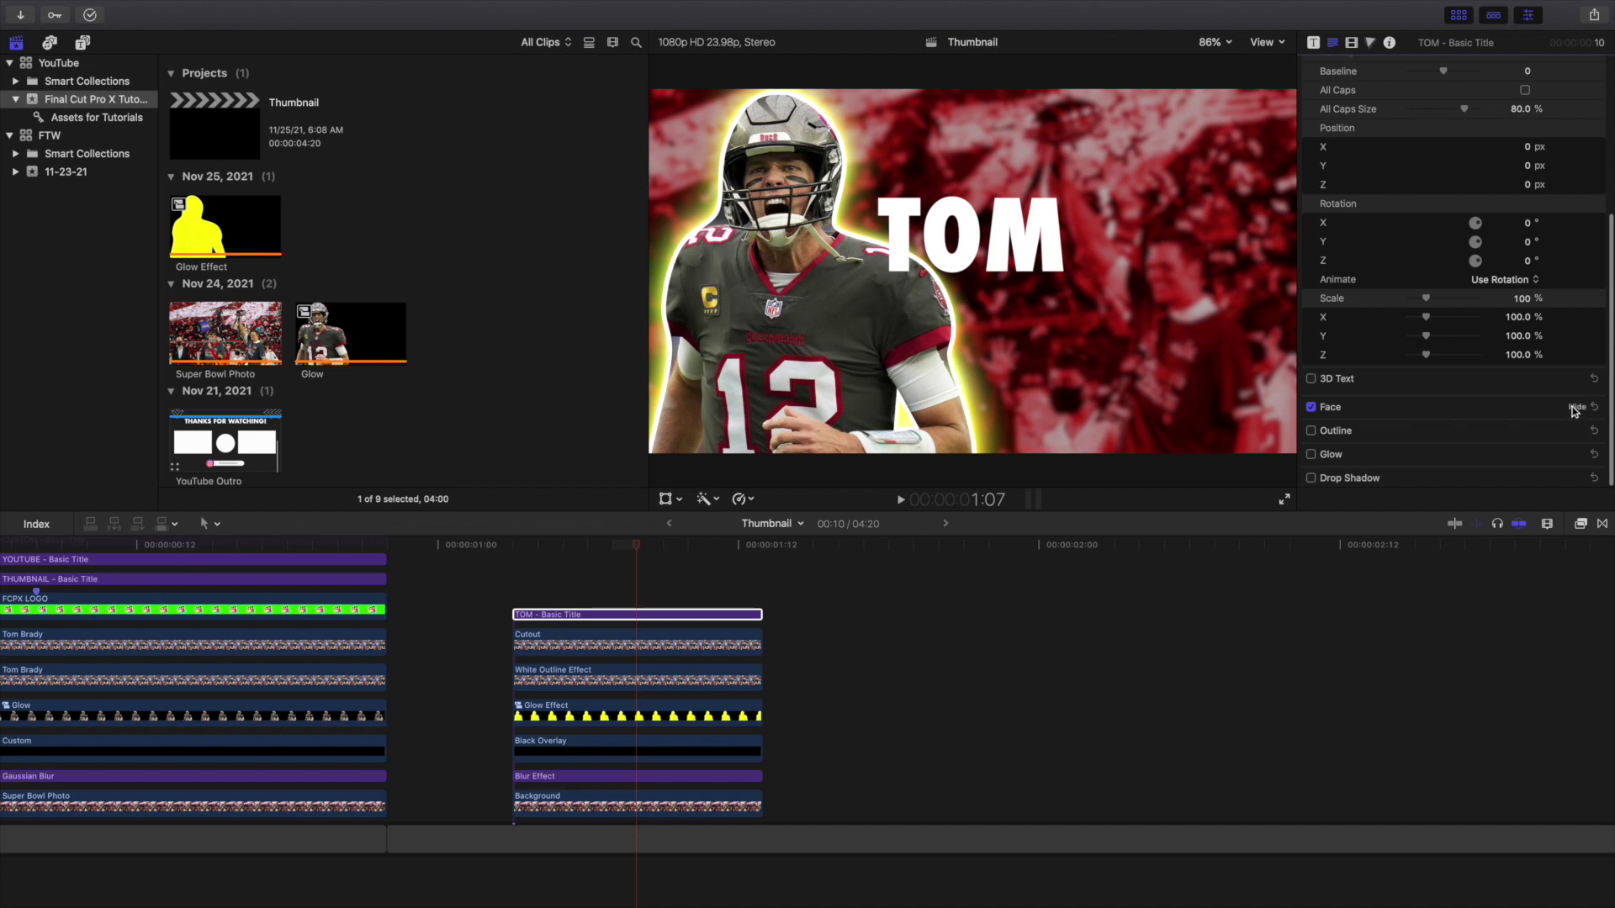
click(1575, 408)
click(1515, 446)
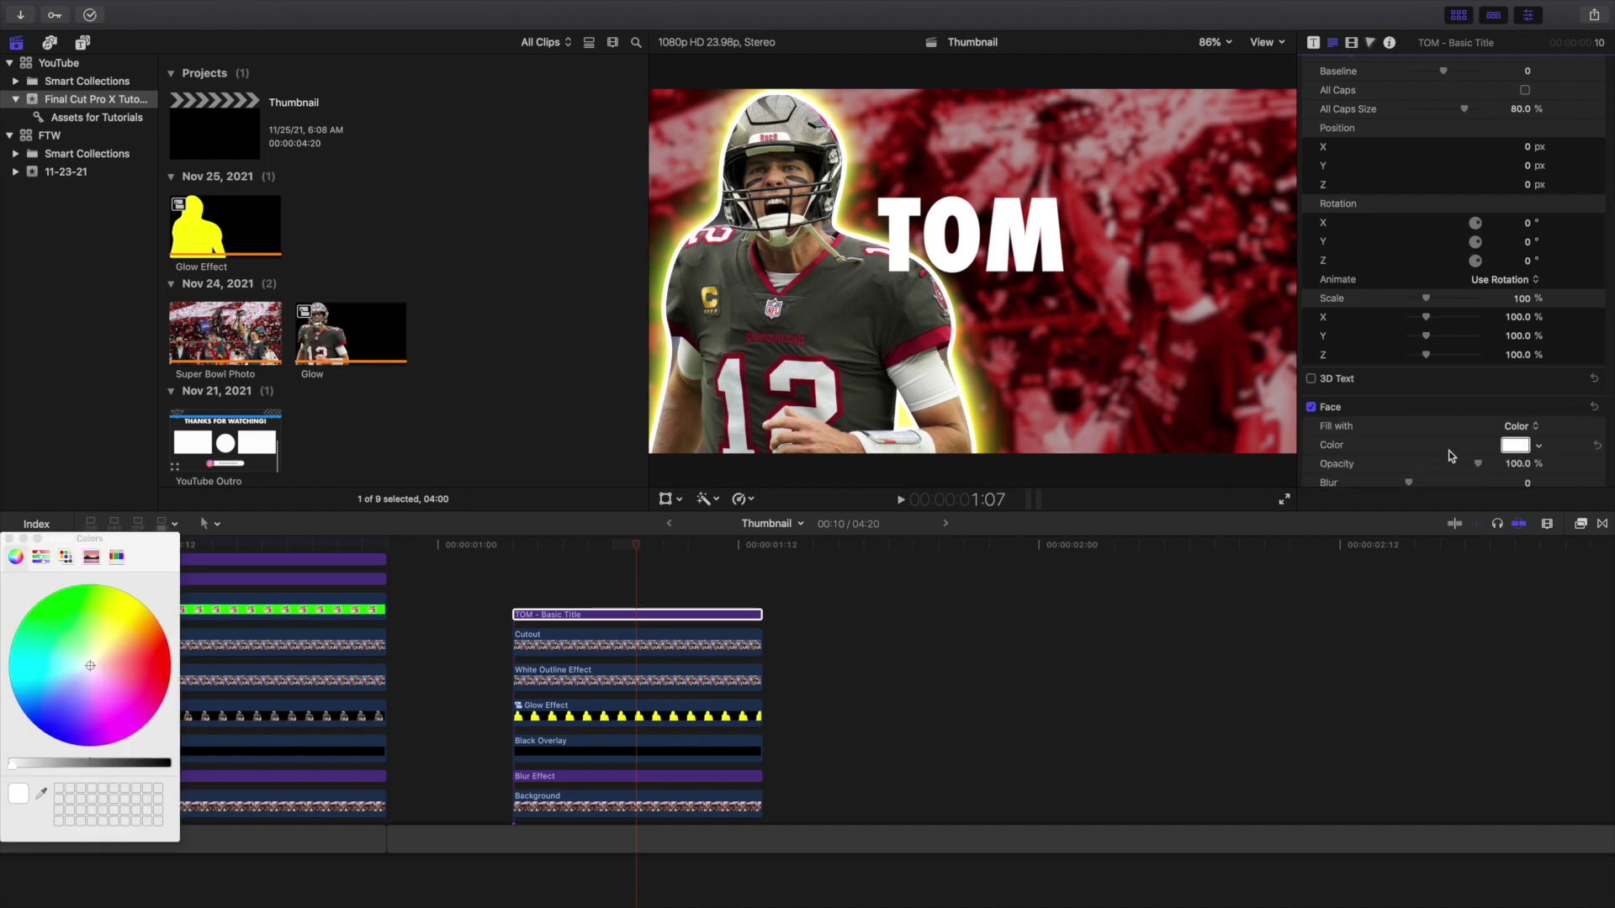
click(120, 604)
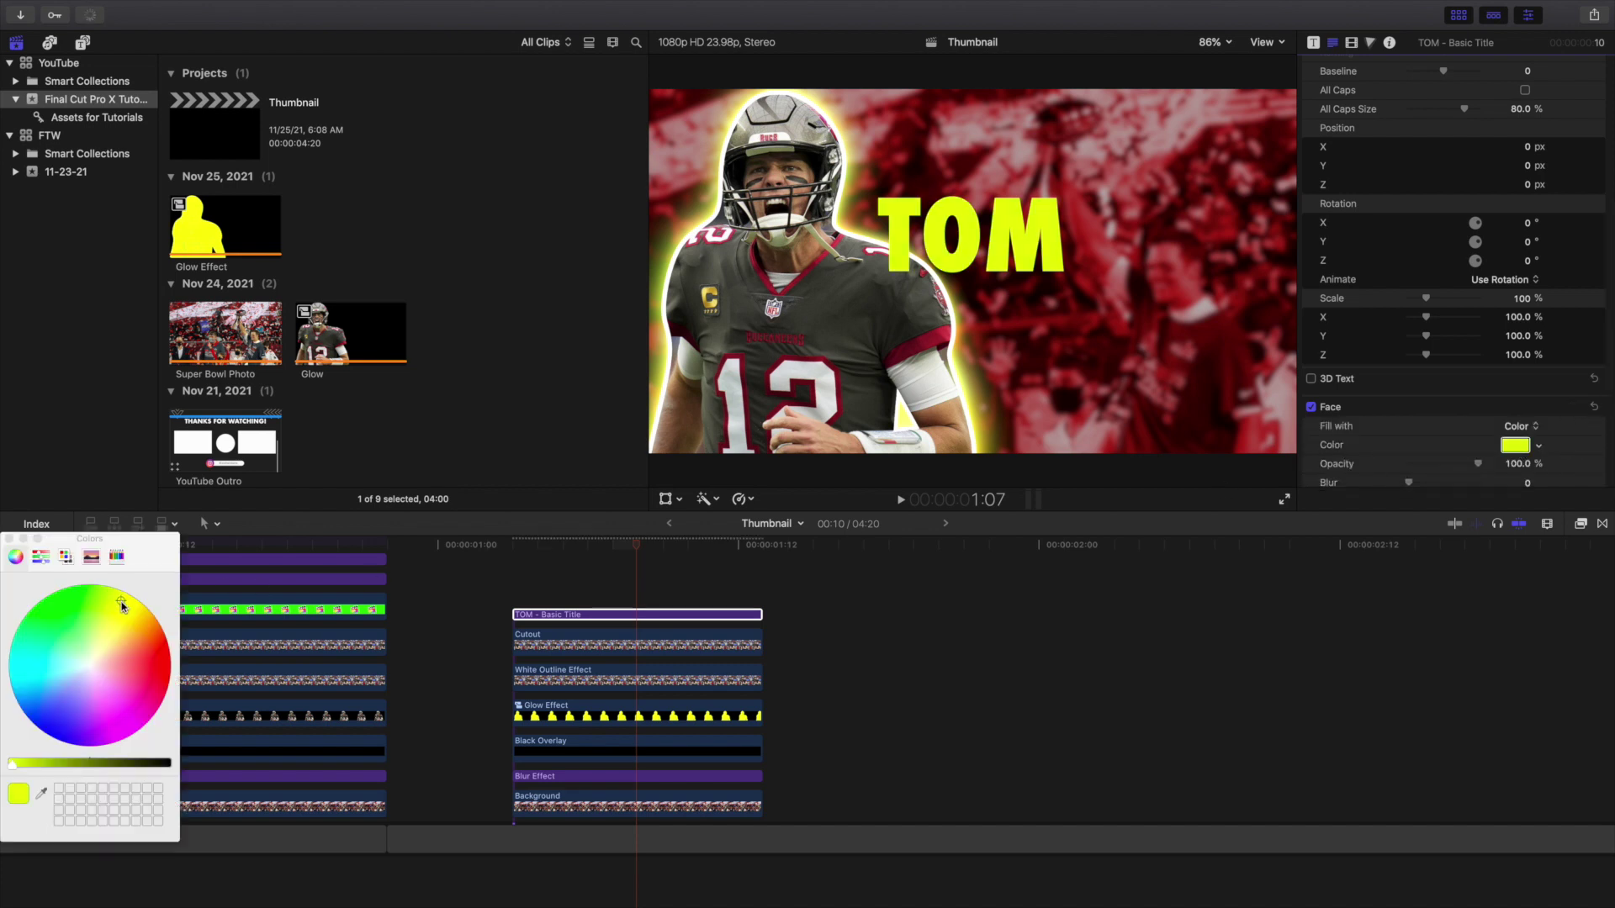
click(9, 538)
click(1576, 407)
Enable Glow and Drop Shadow on the TOM title and check their settings.
click(1311, 452)
click(1311, 478)
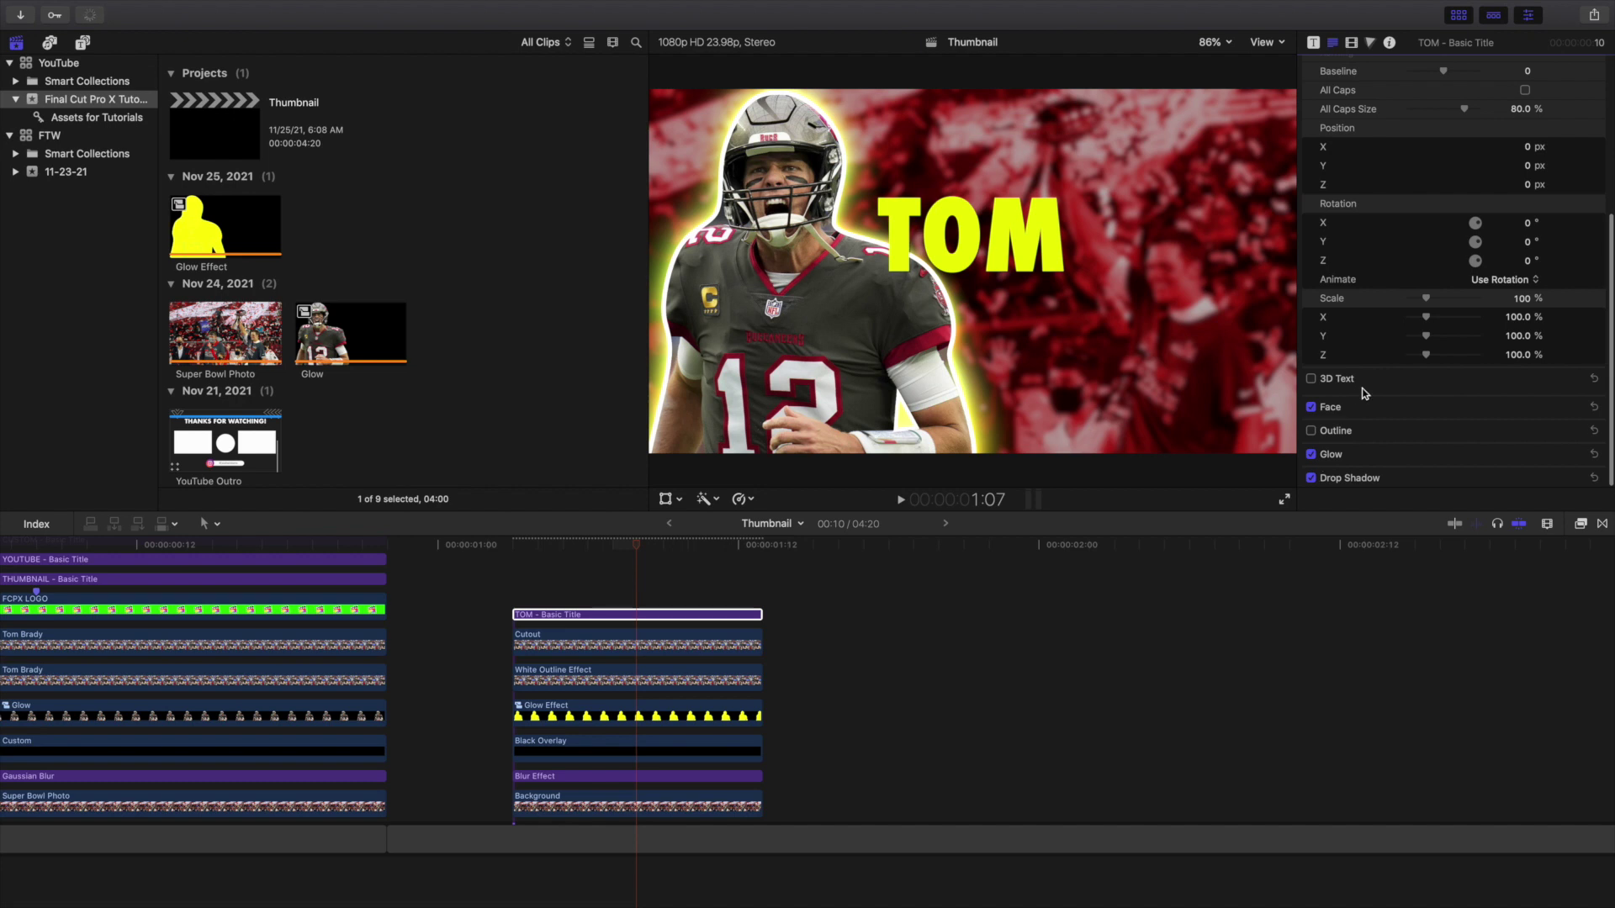
click(1571, 452)
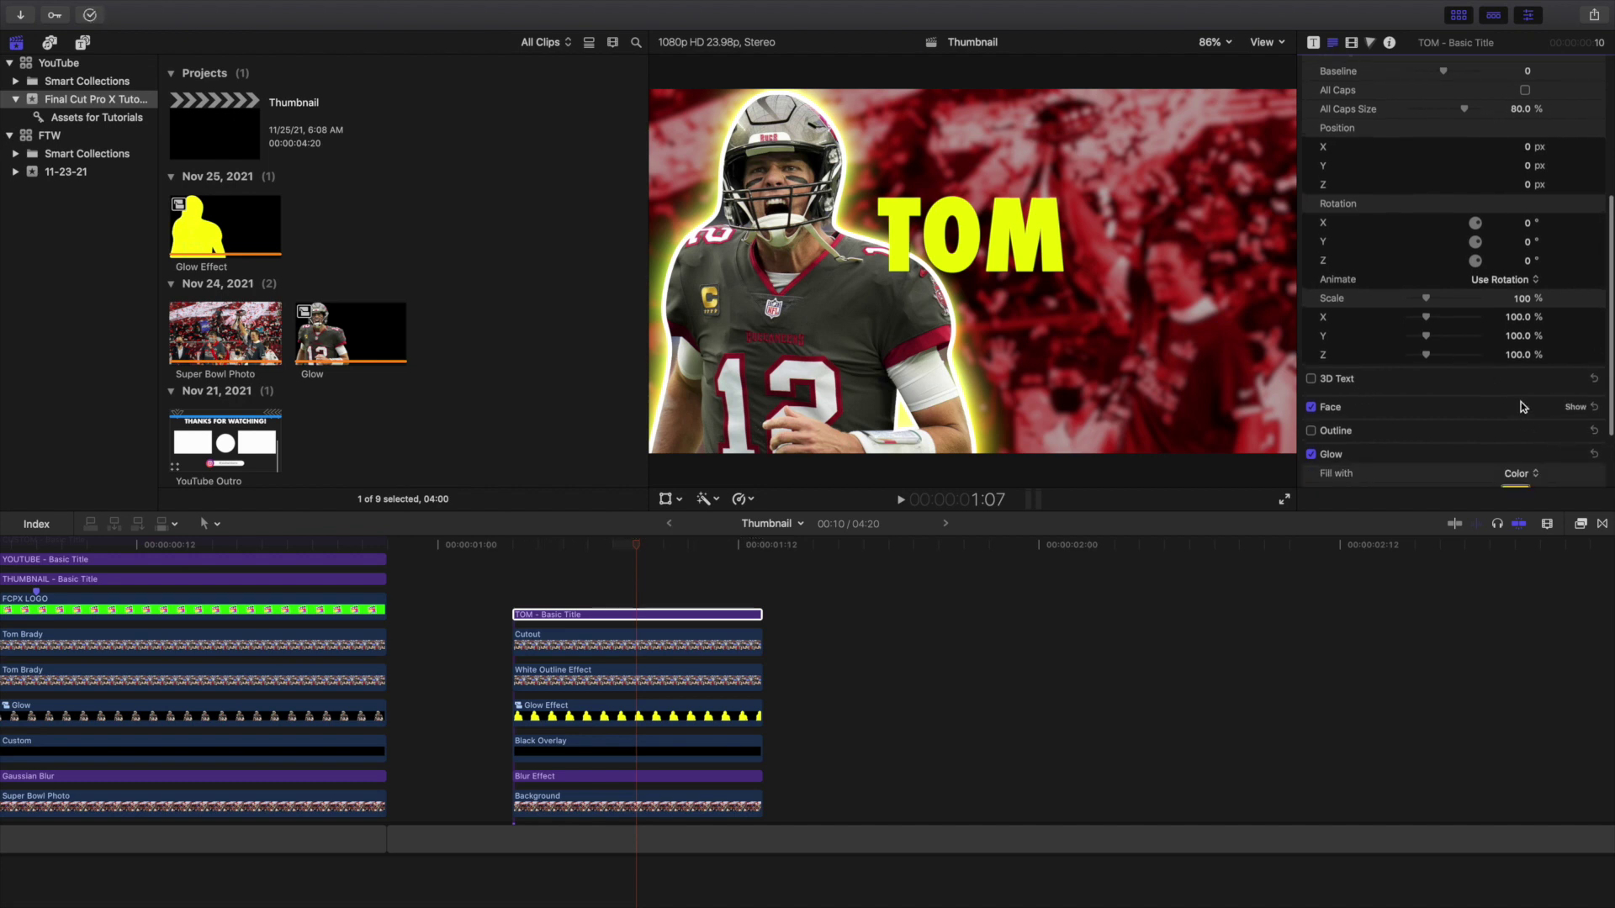
scroll(1521, 407, down, 3)
click(1540, 399)
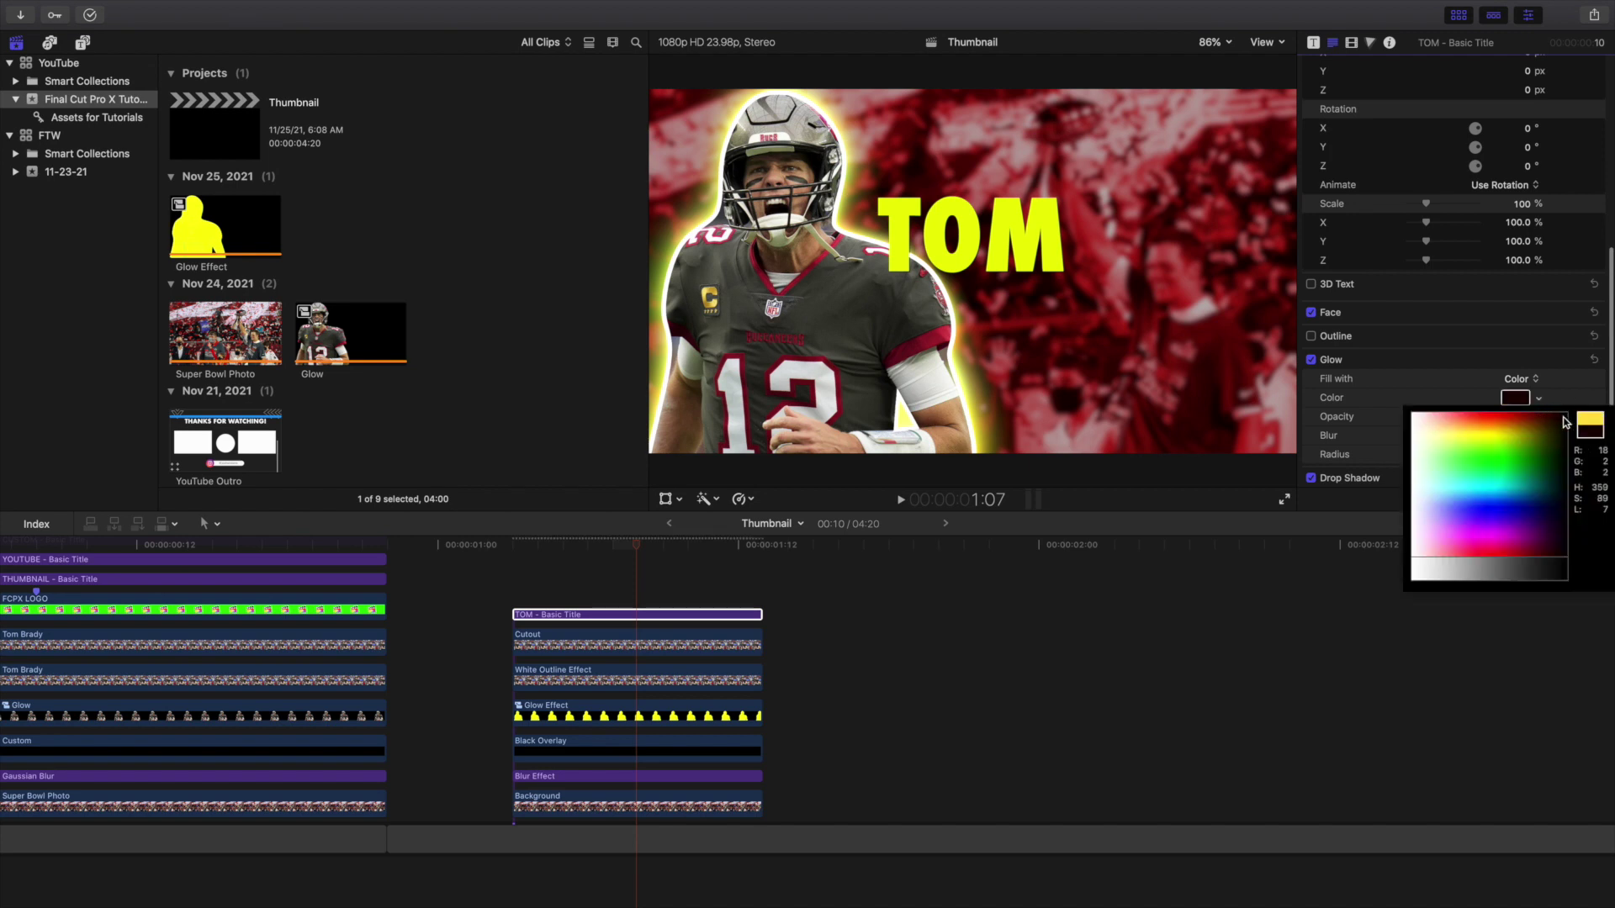
click(1574, 360)
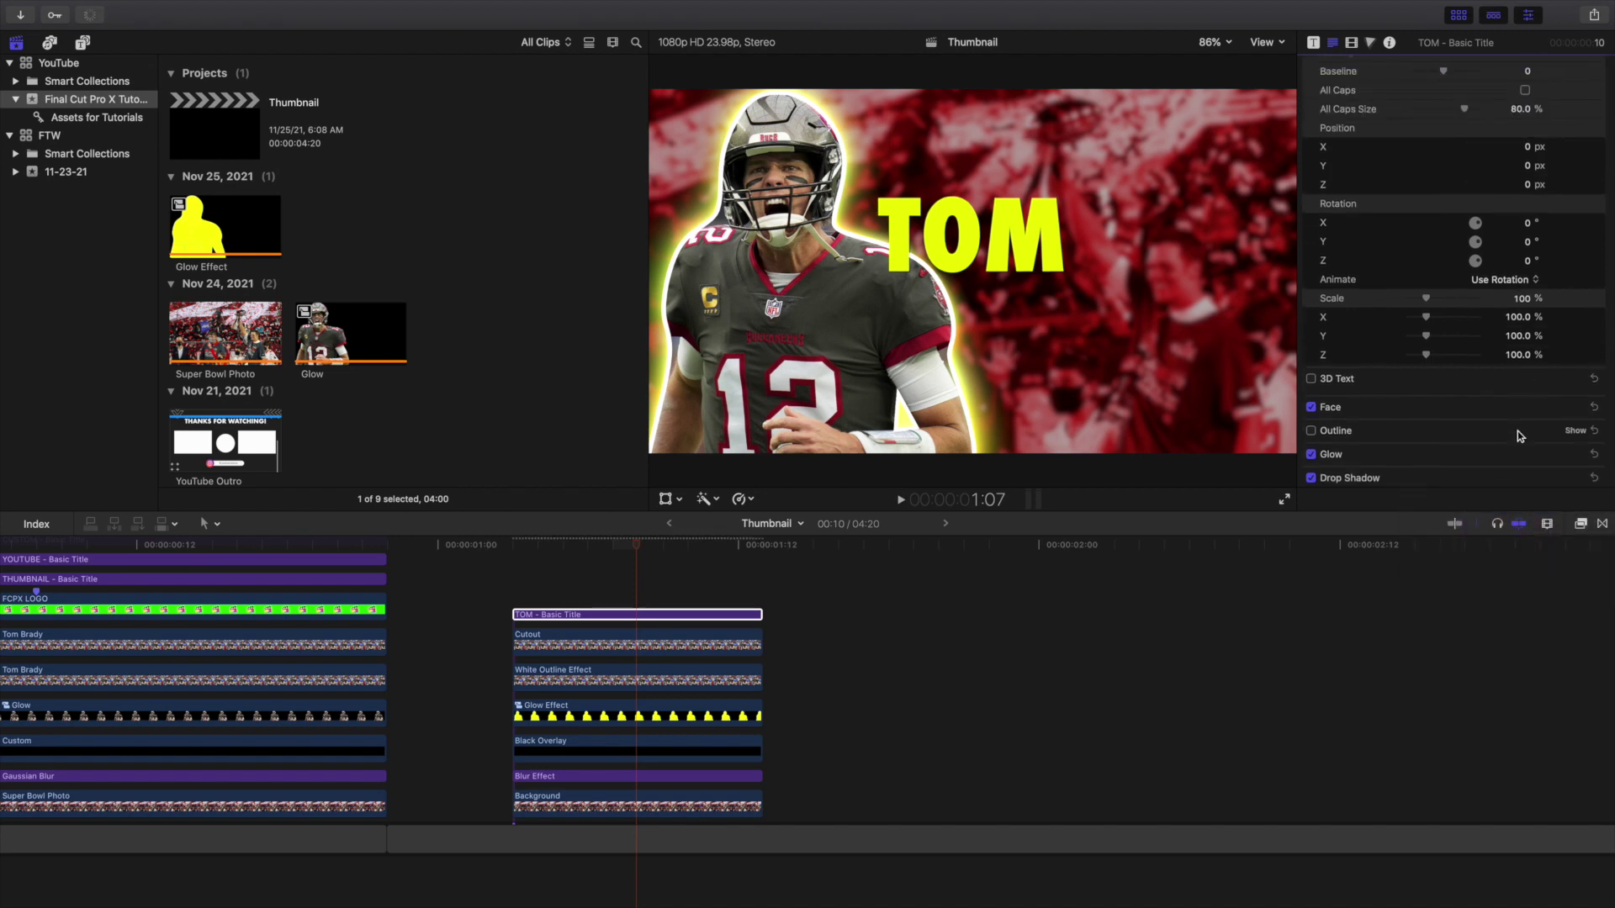
scroll(1496, 405, down, 3)
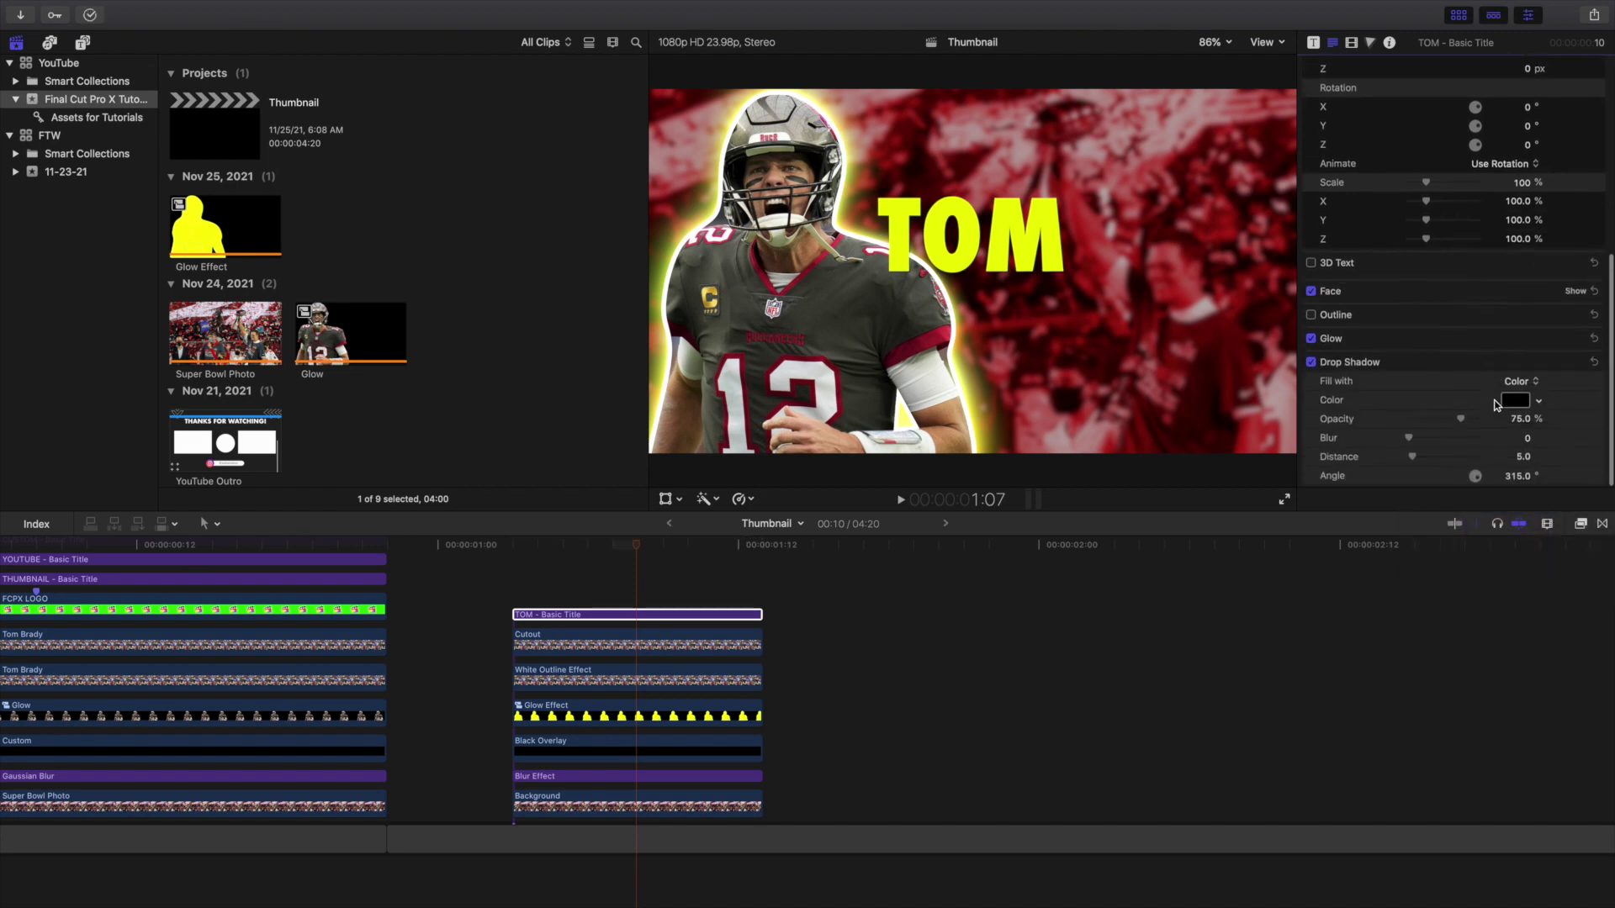
click(1575, 365)
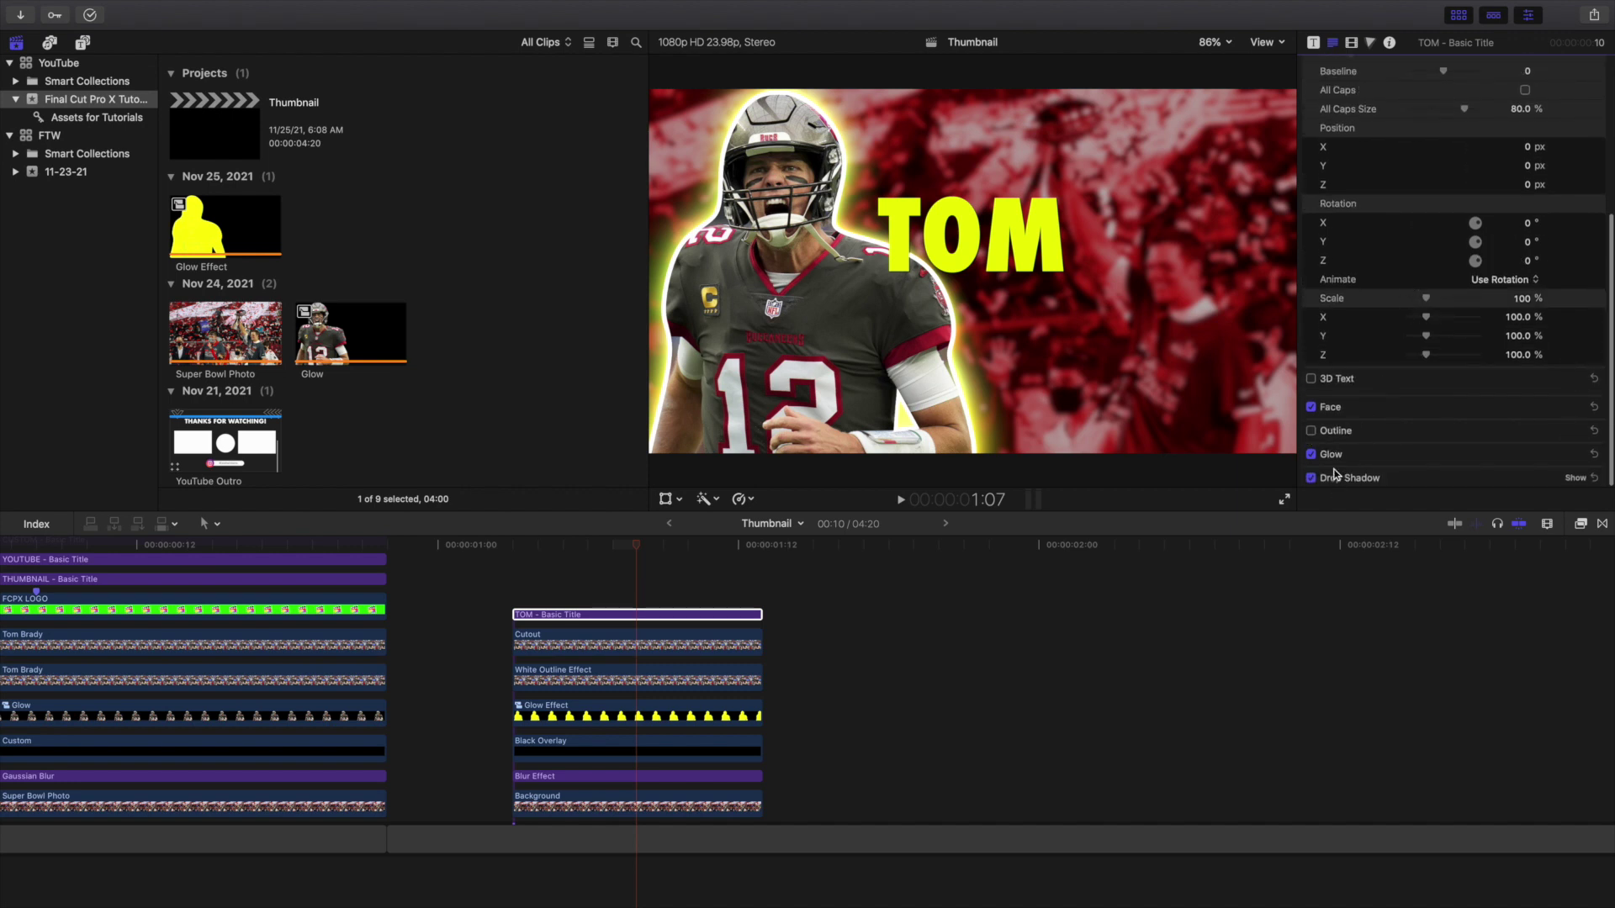
Move the TOM title to the upper right of the frame at X 455 px, Y 267 px.
scroll(1343, 292, up, 7)
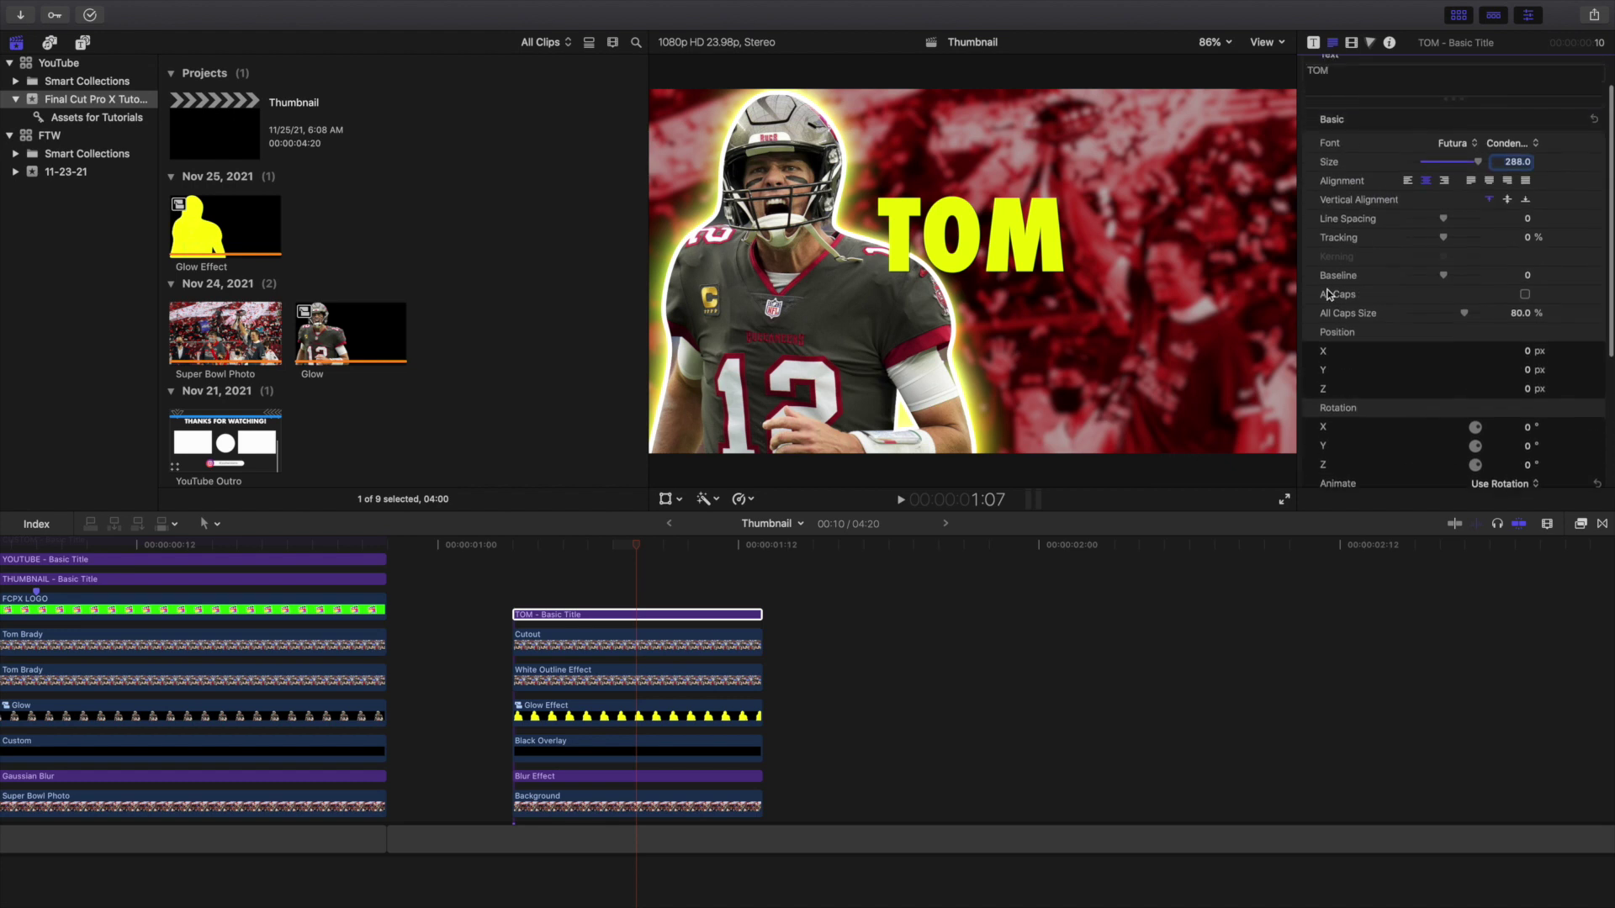
click(657, 615)
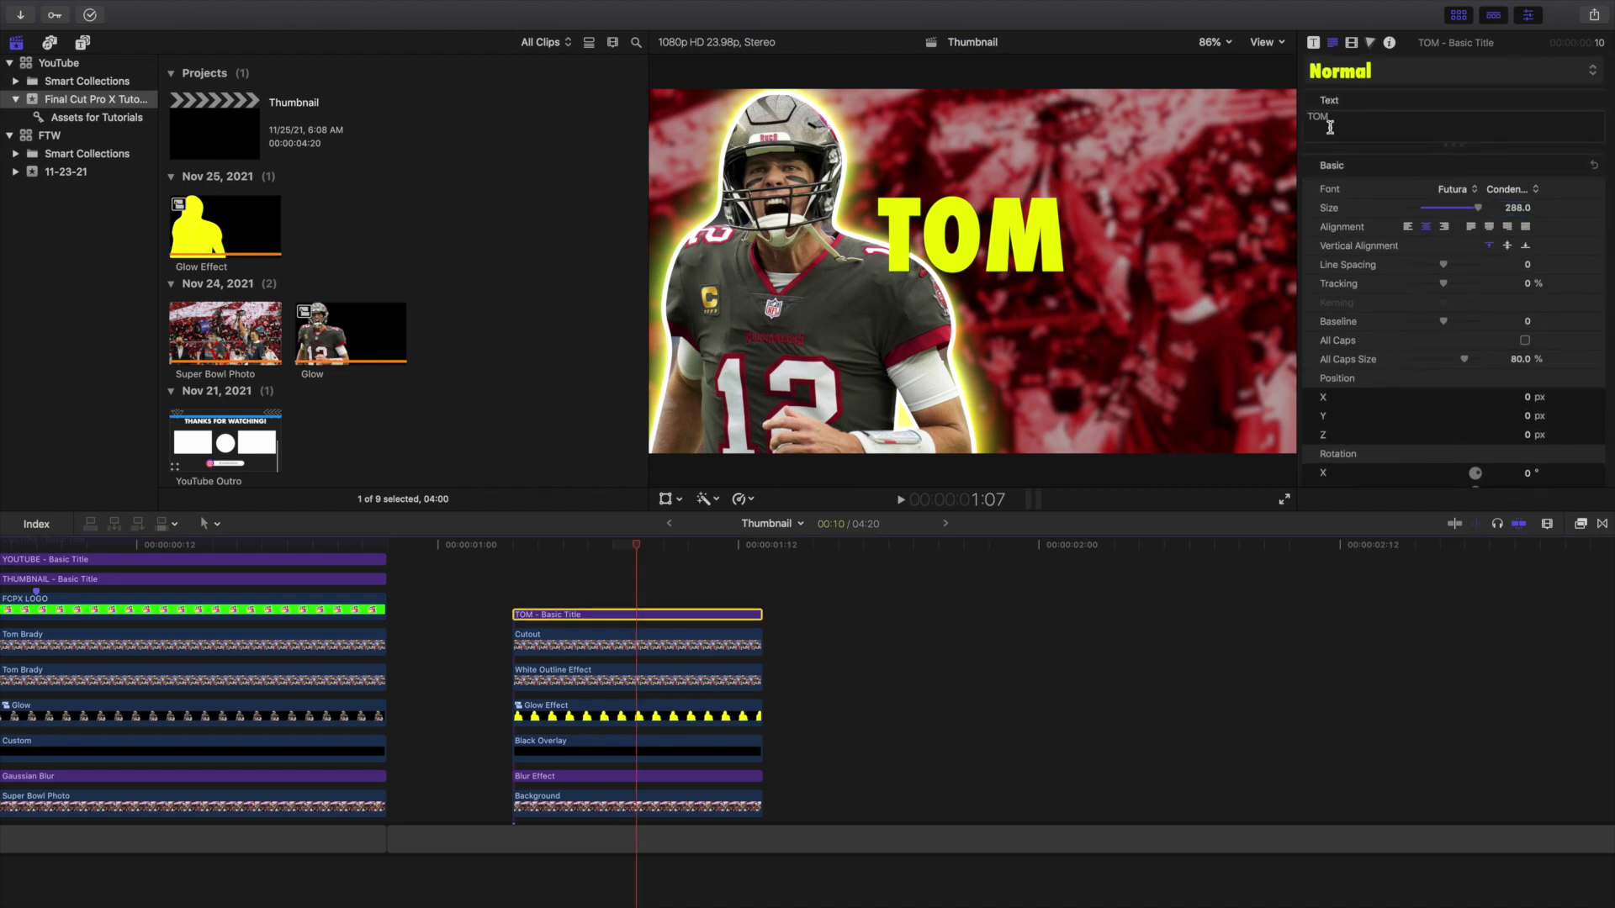
click(1351, 43)
drag(1451, 149, 1581, 150)
drag(1441, 149, 1520, 59)
Duplicate the TOM title onto a layer directly above the original in the timeline.
click(594, 618)
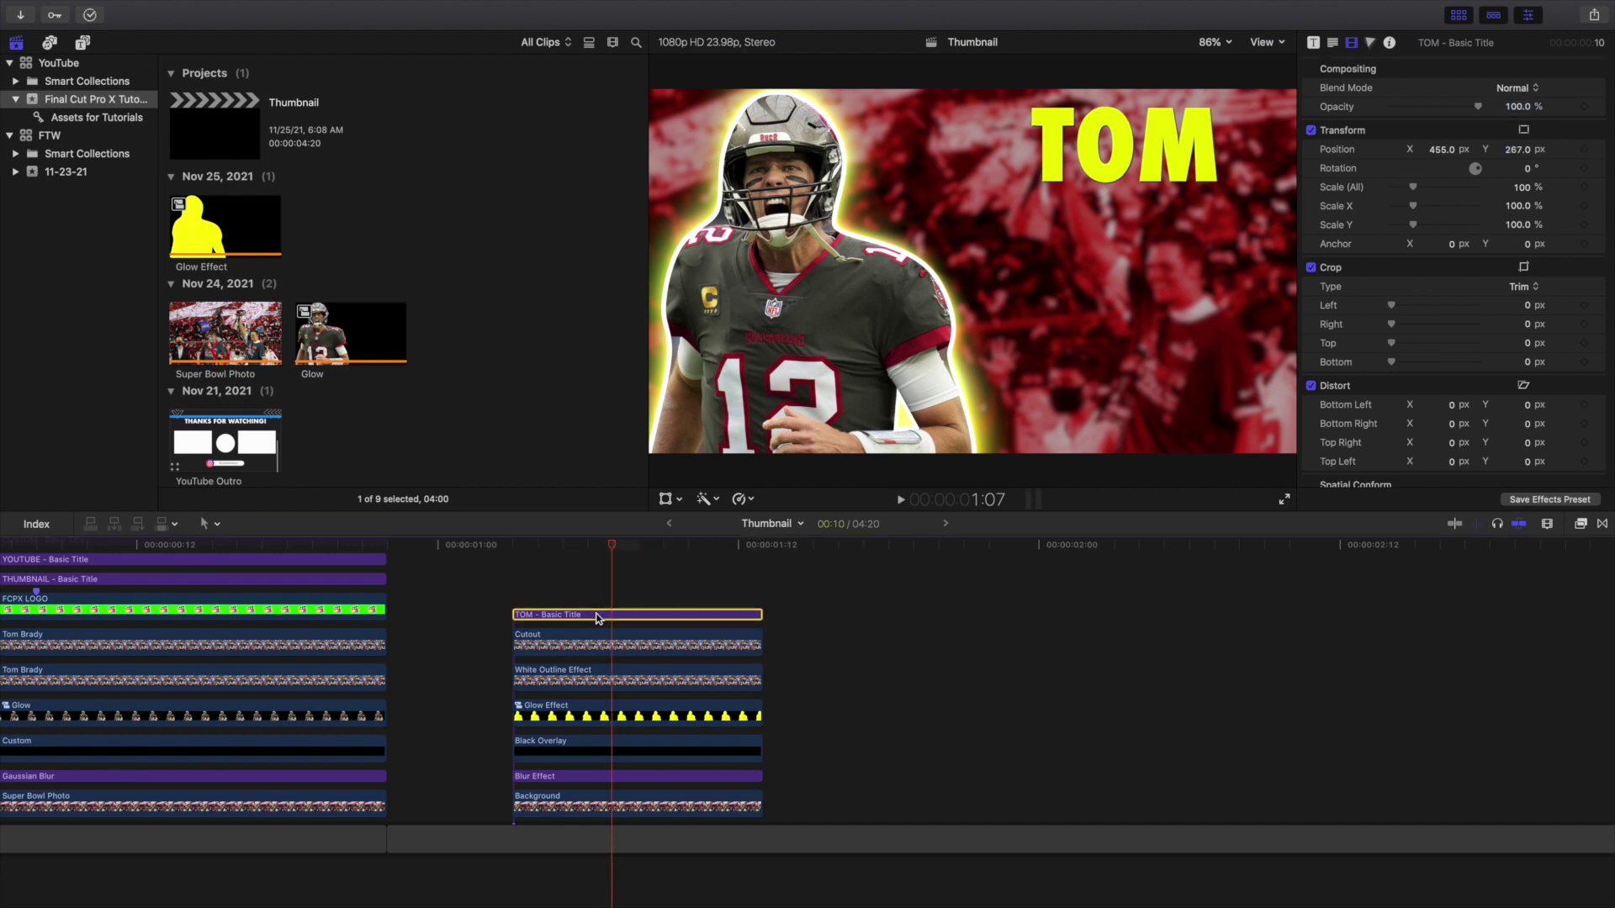
drag(597, 619, 604, 614)
drag(611, 616, 612, 595)
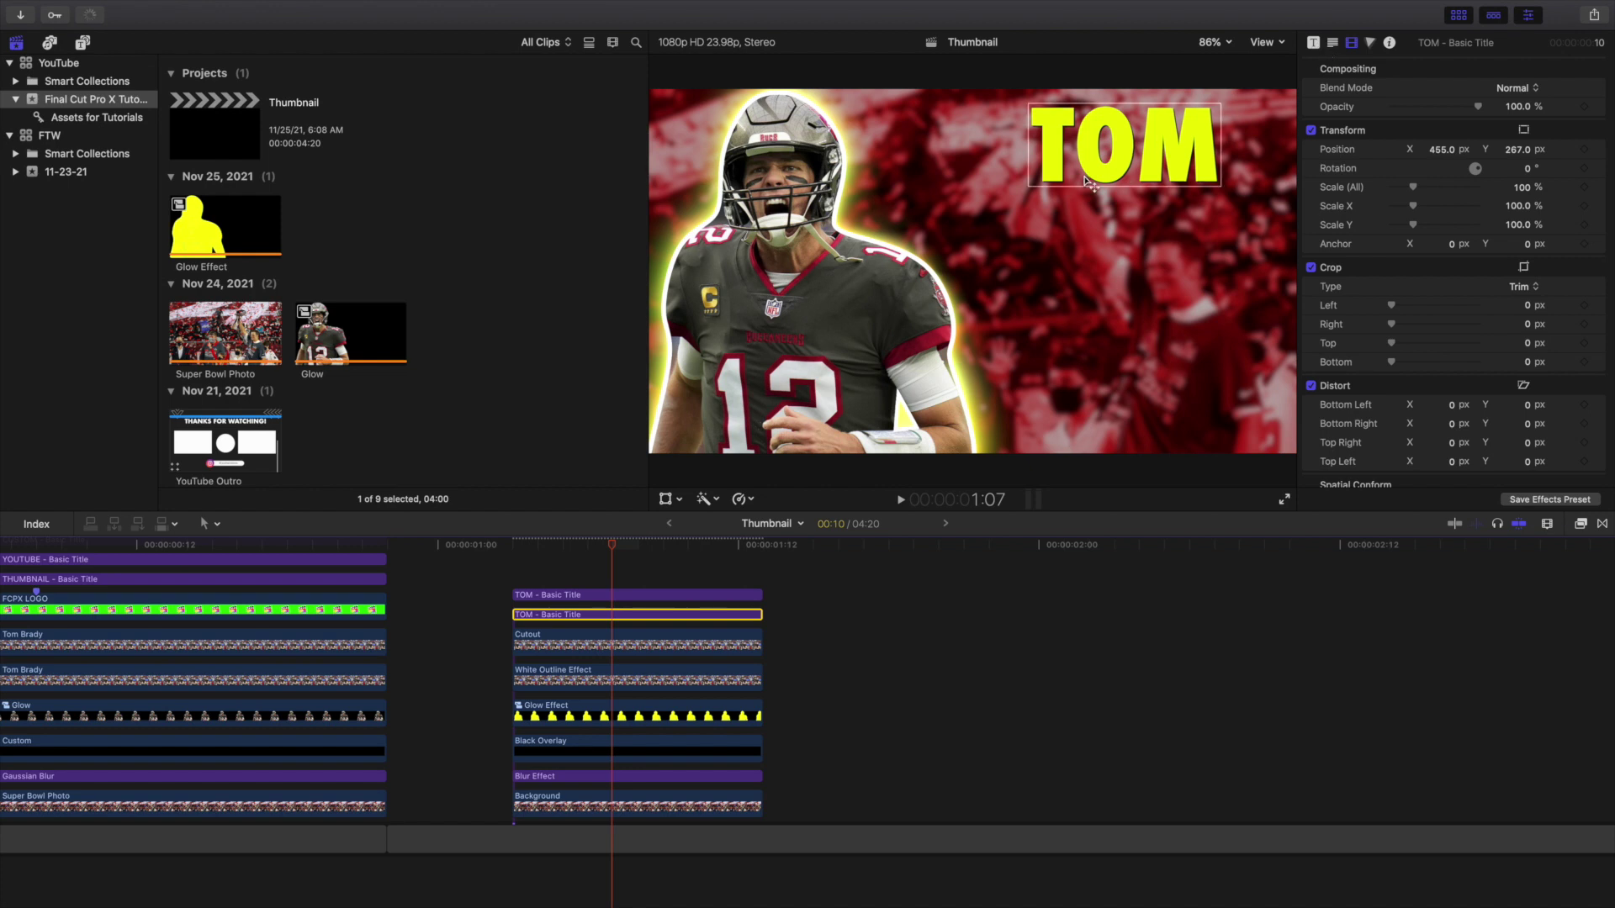
Change the lower title copy's text to BRADY and move it beneath TOM at Y -1.6 px.
click(1332, 42)
double_click(1347, 116)
text(BRADY)
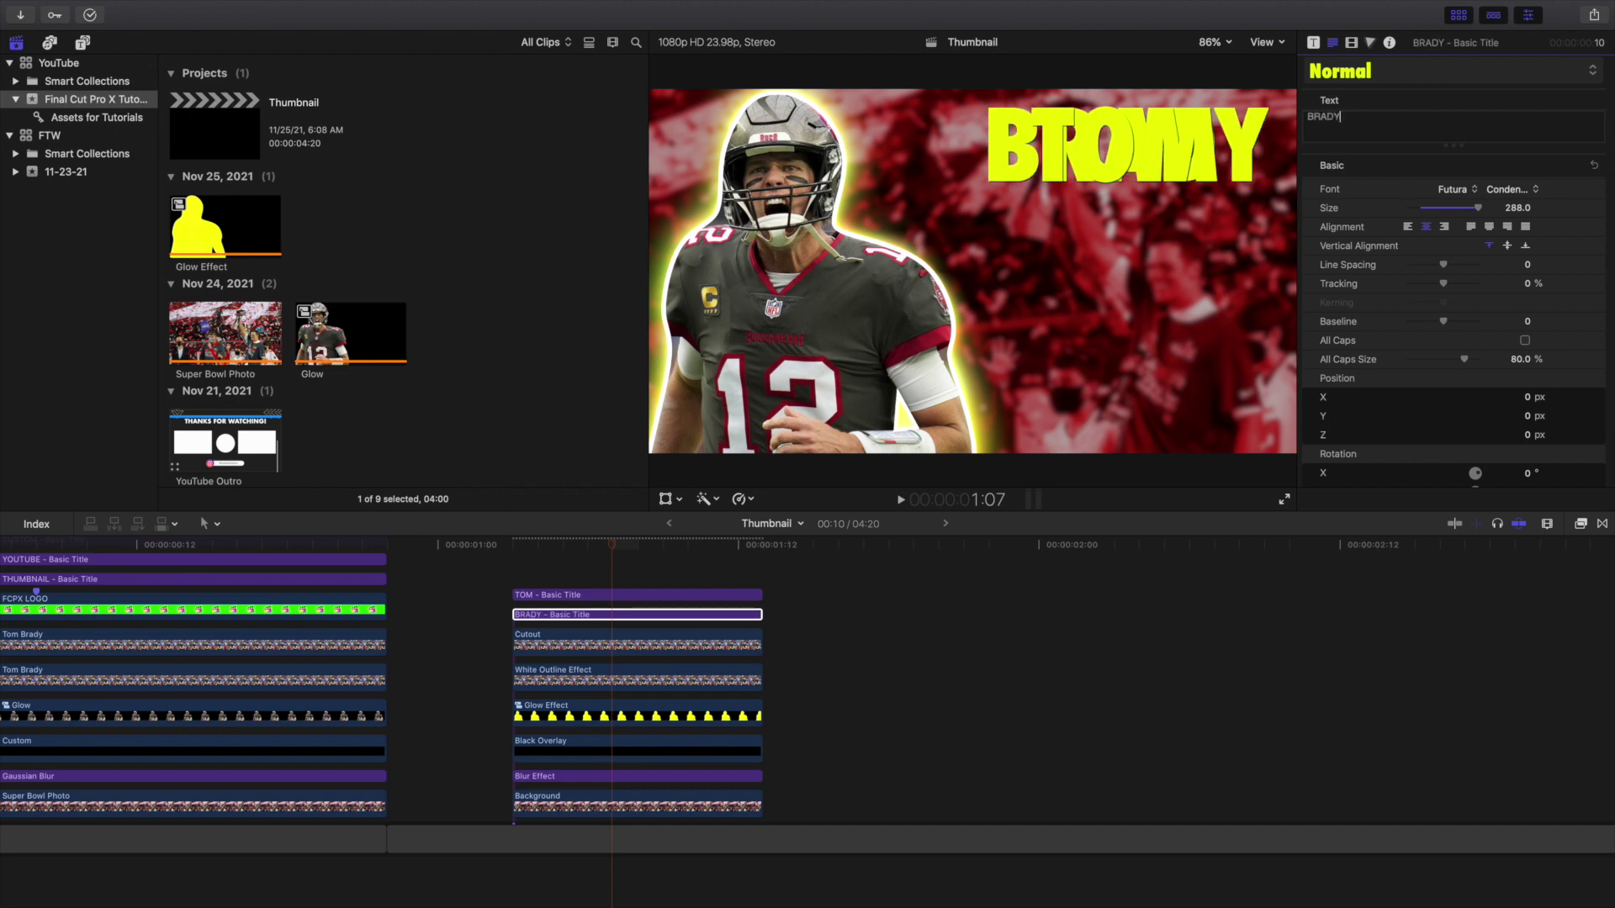
click(1352, 42)
mouse_move(1512, 160)
mouse_down()
mouse_move(1512, 236)
mouse_move(1515, 143)
mouse_up()
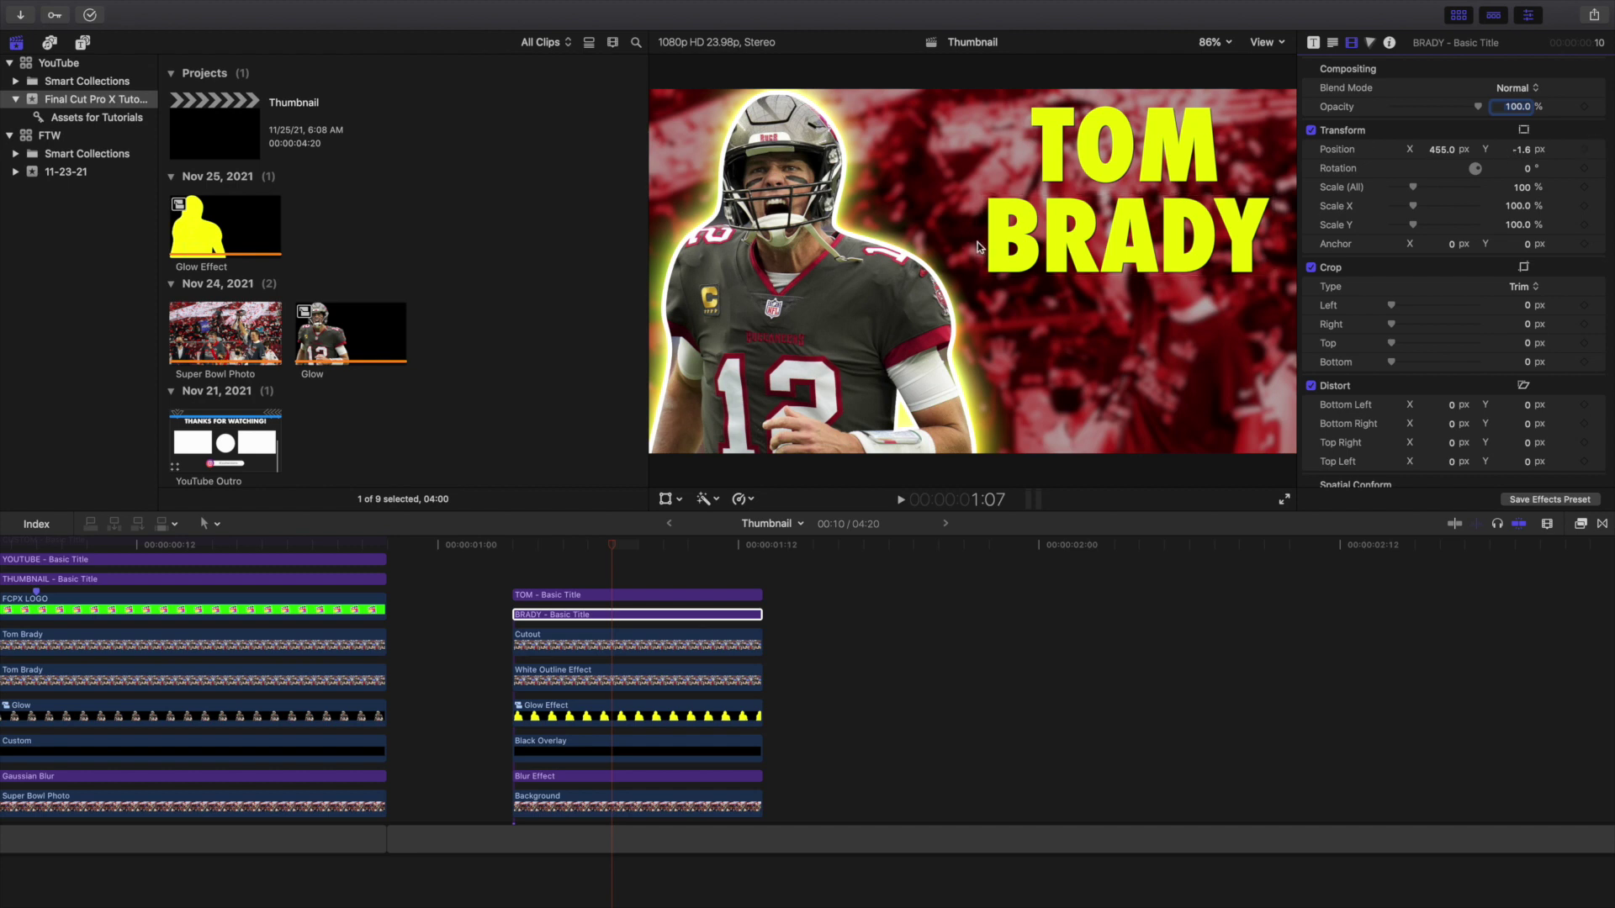
Review the BRADY title's text formatting down to its Face, Outline, Glow and Drop Shadow options.
click(1334, 44)
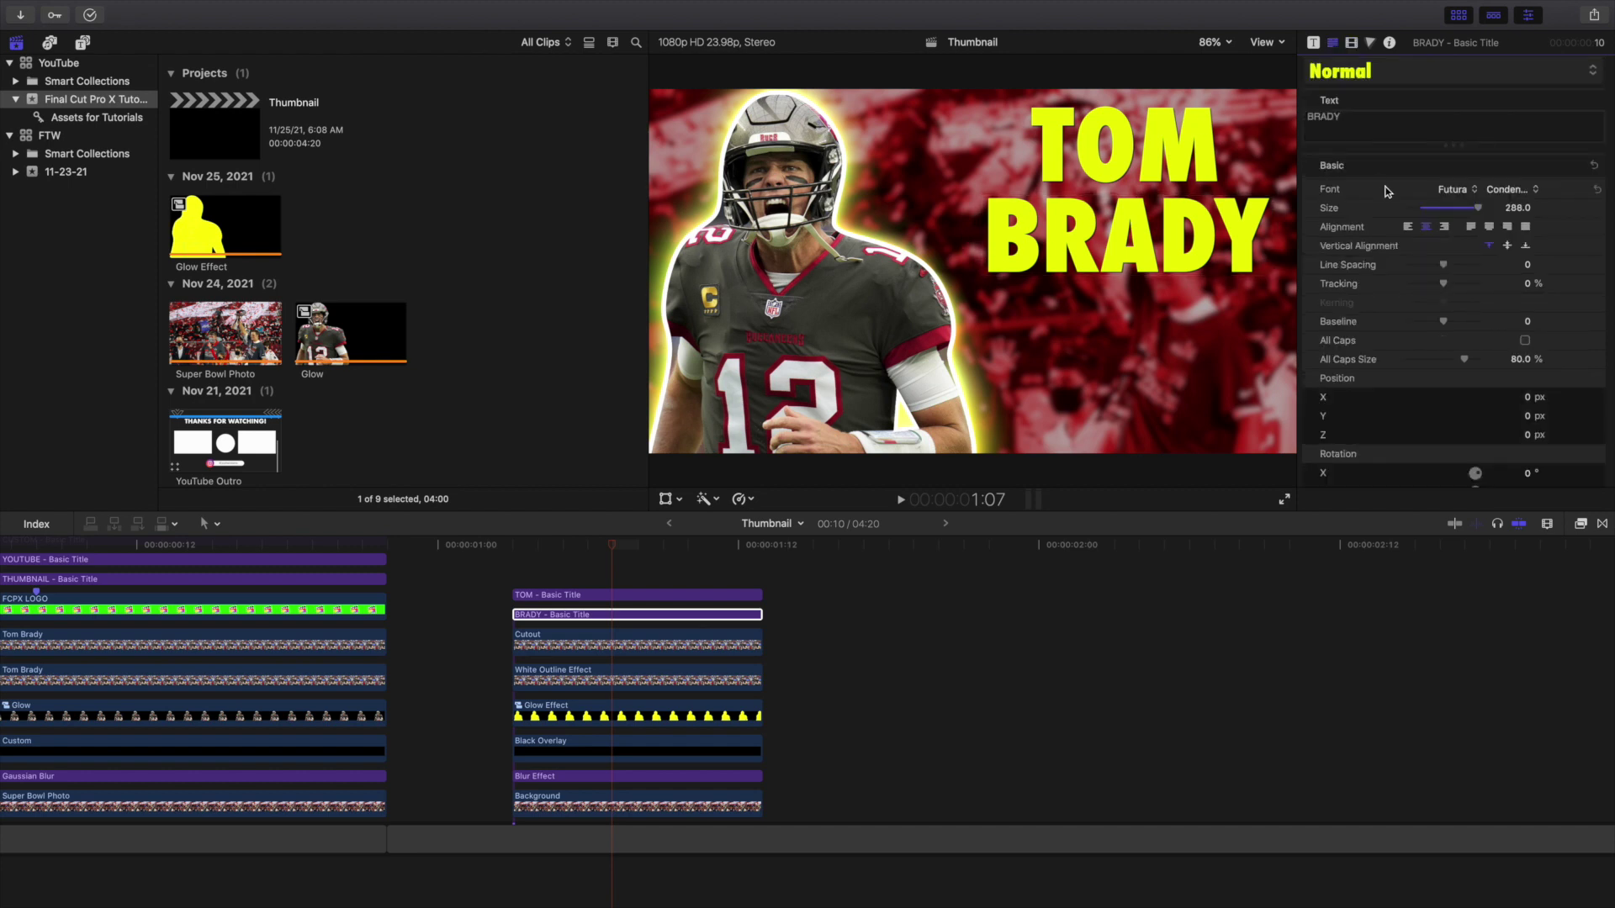
scroll(1387, 192, down, 10)
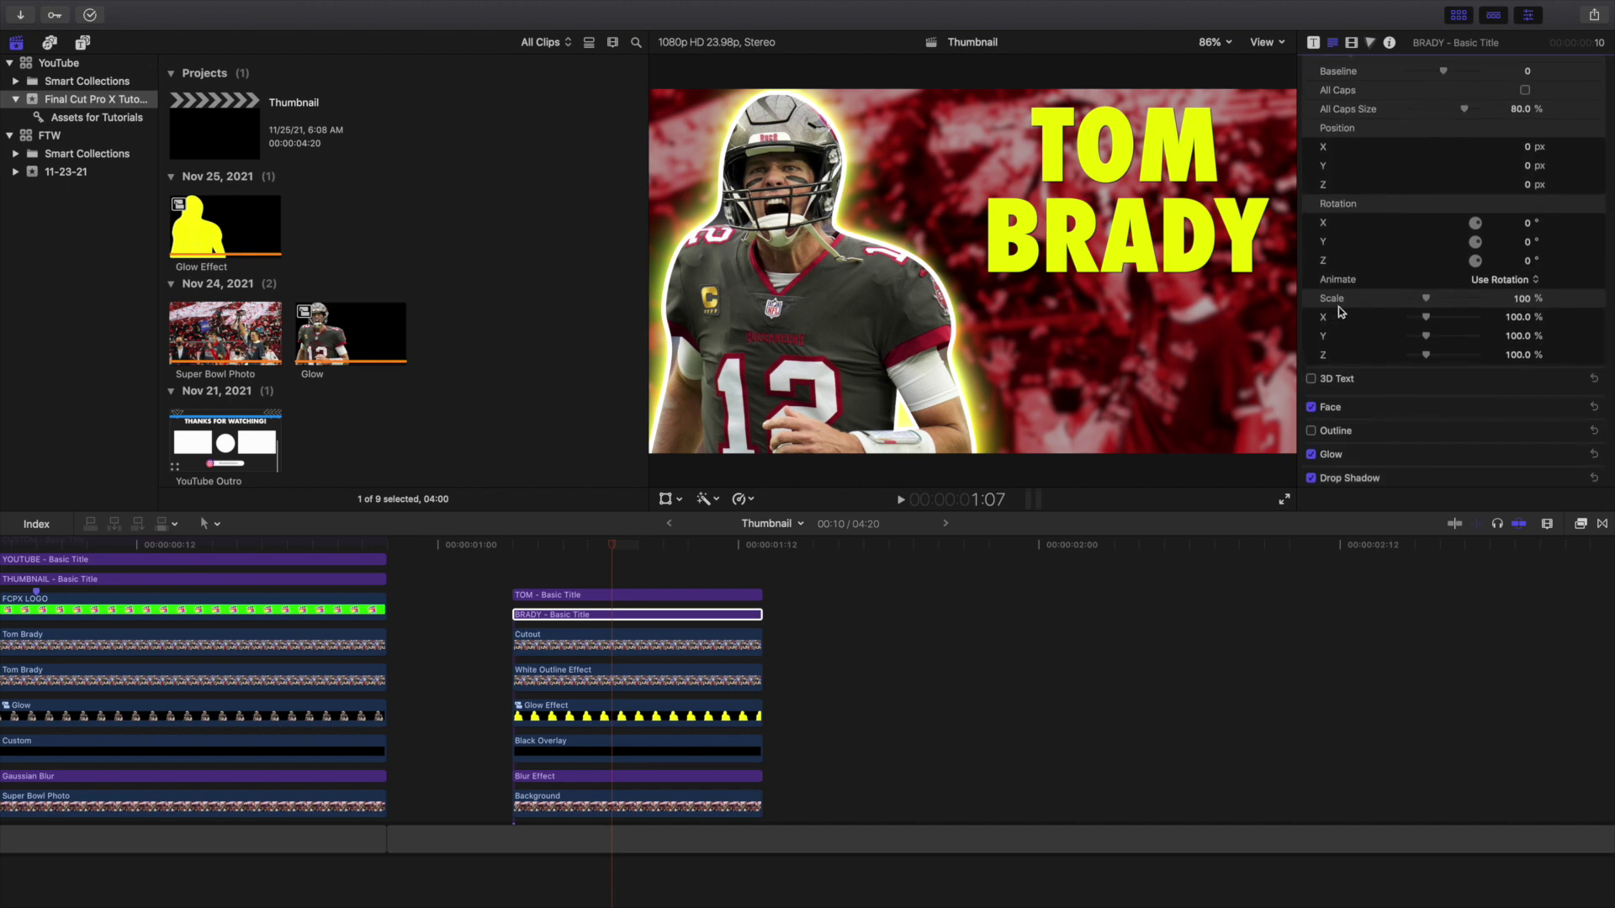
click(610, 571)
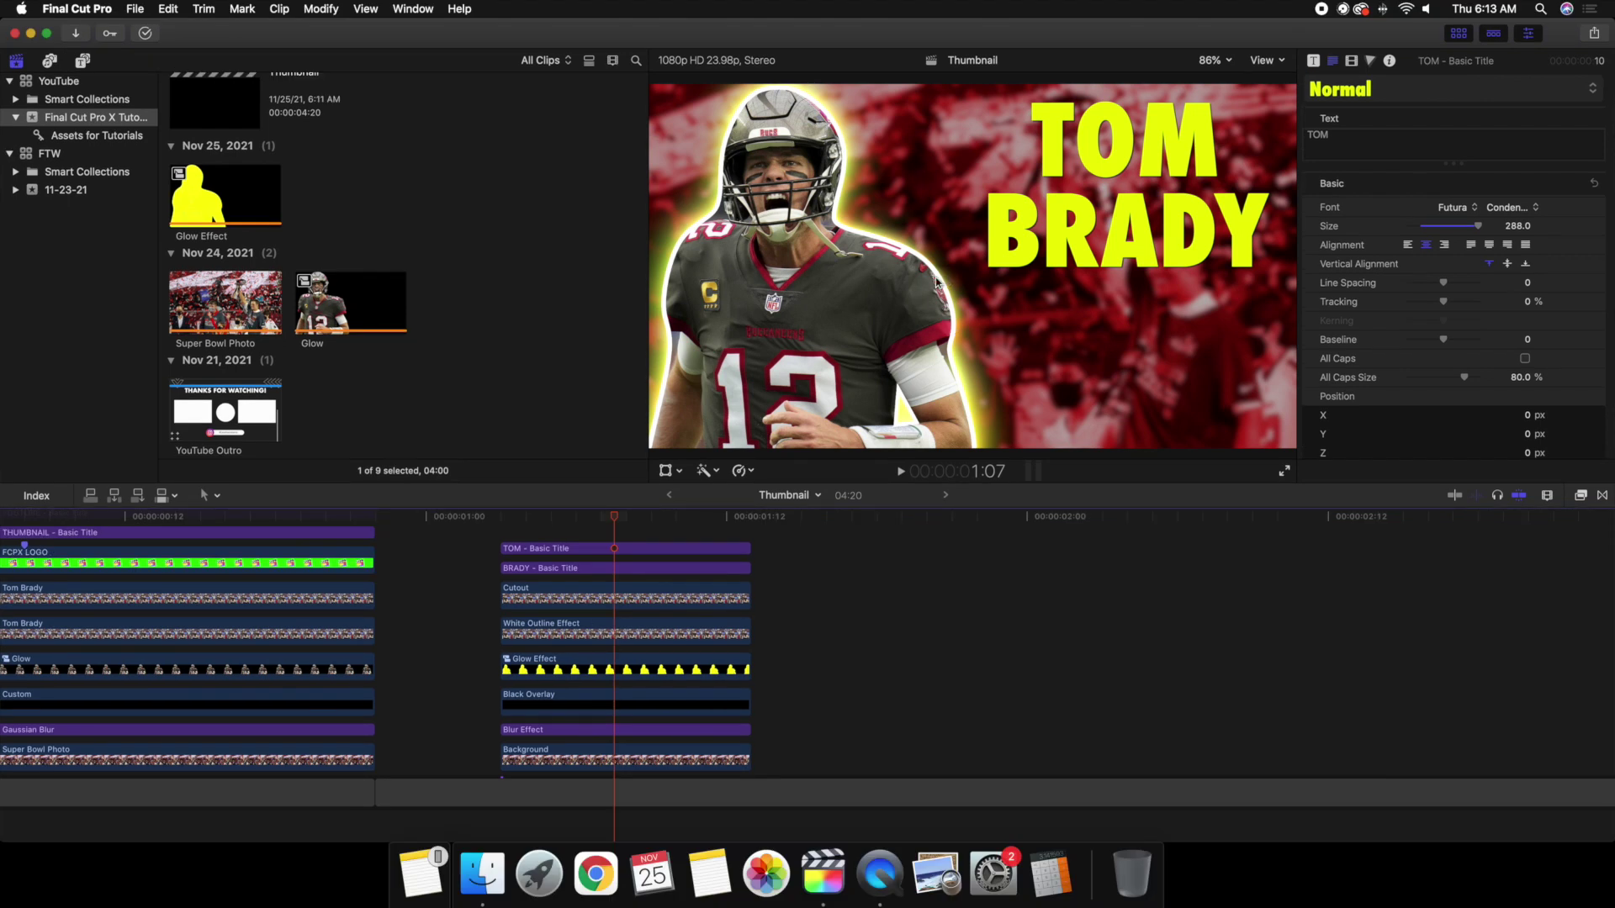
Look up the Save Current Frame option among the available export destinations and close the destination settings.
click(1594, 35)
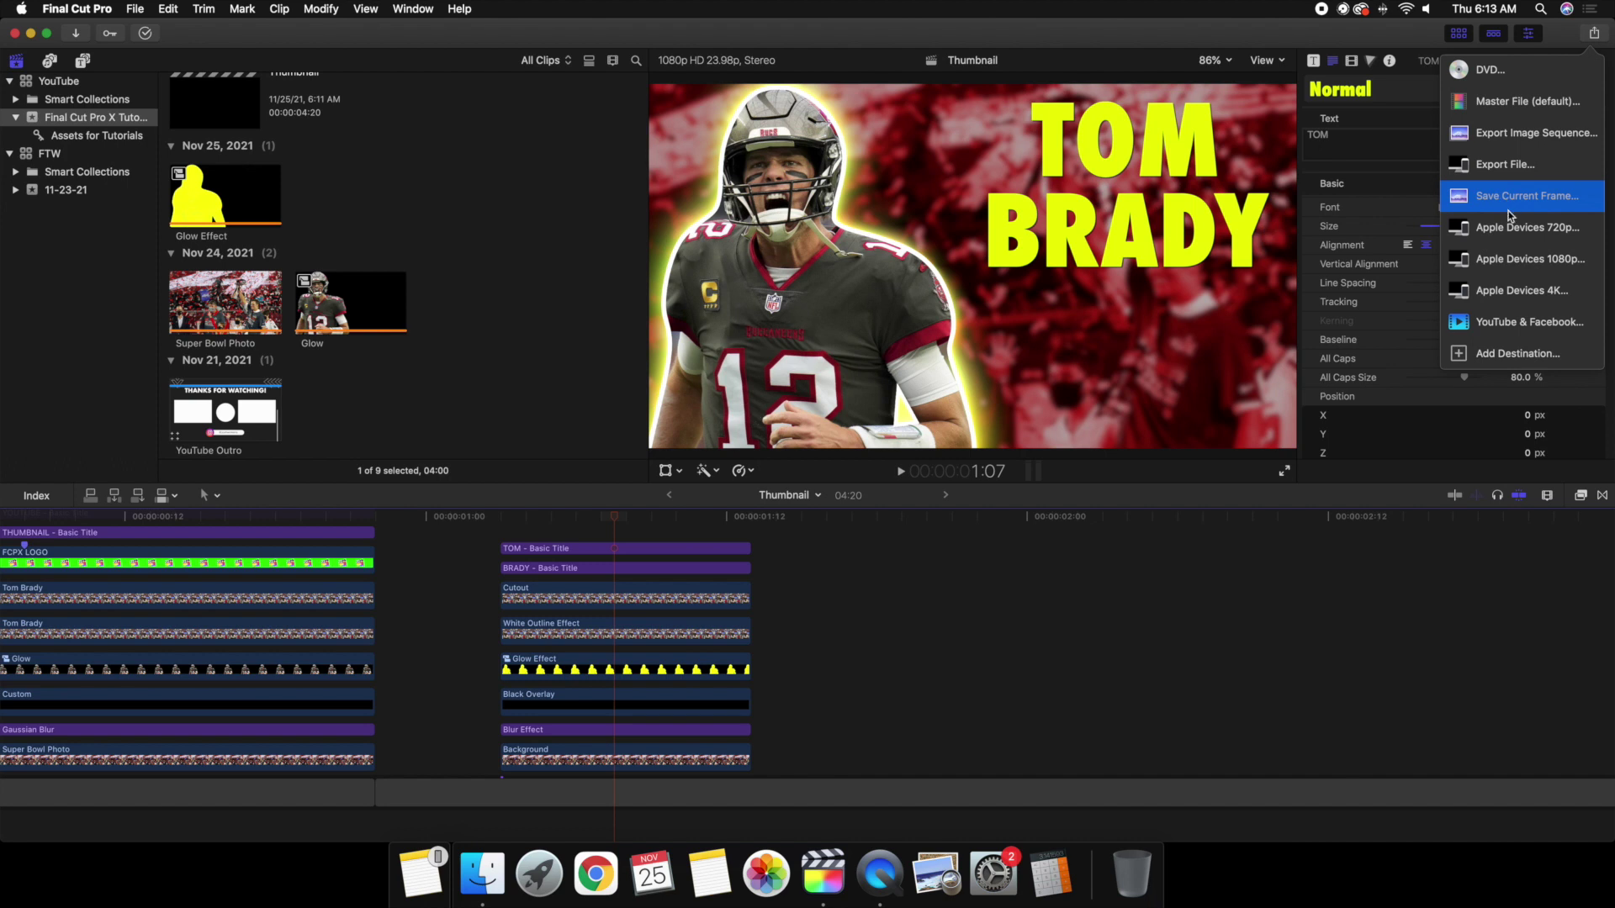
click(1482, 360)
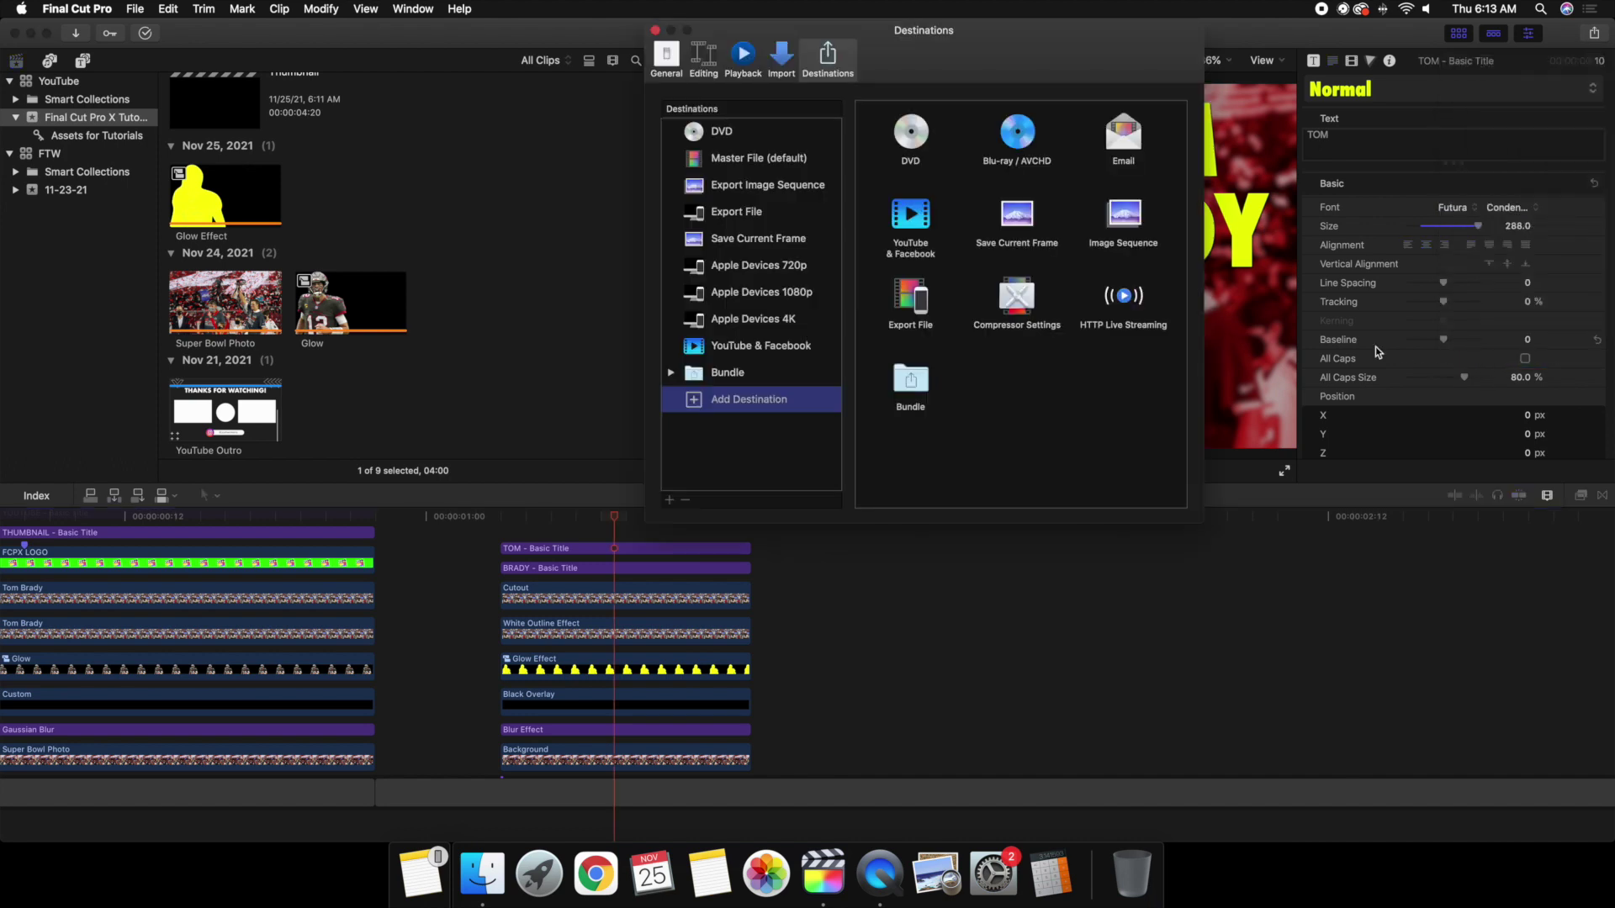
click(1019, 213)
click(655, 31)
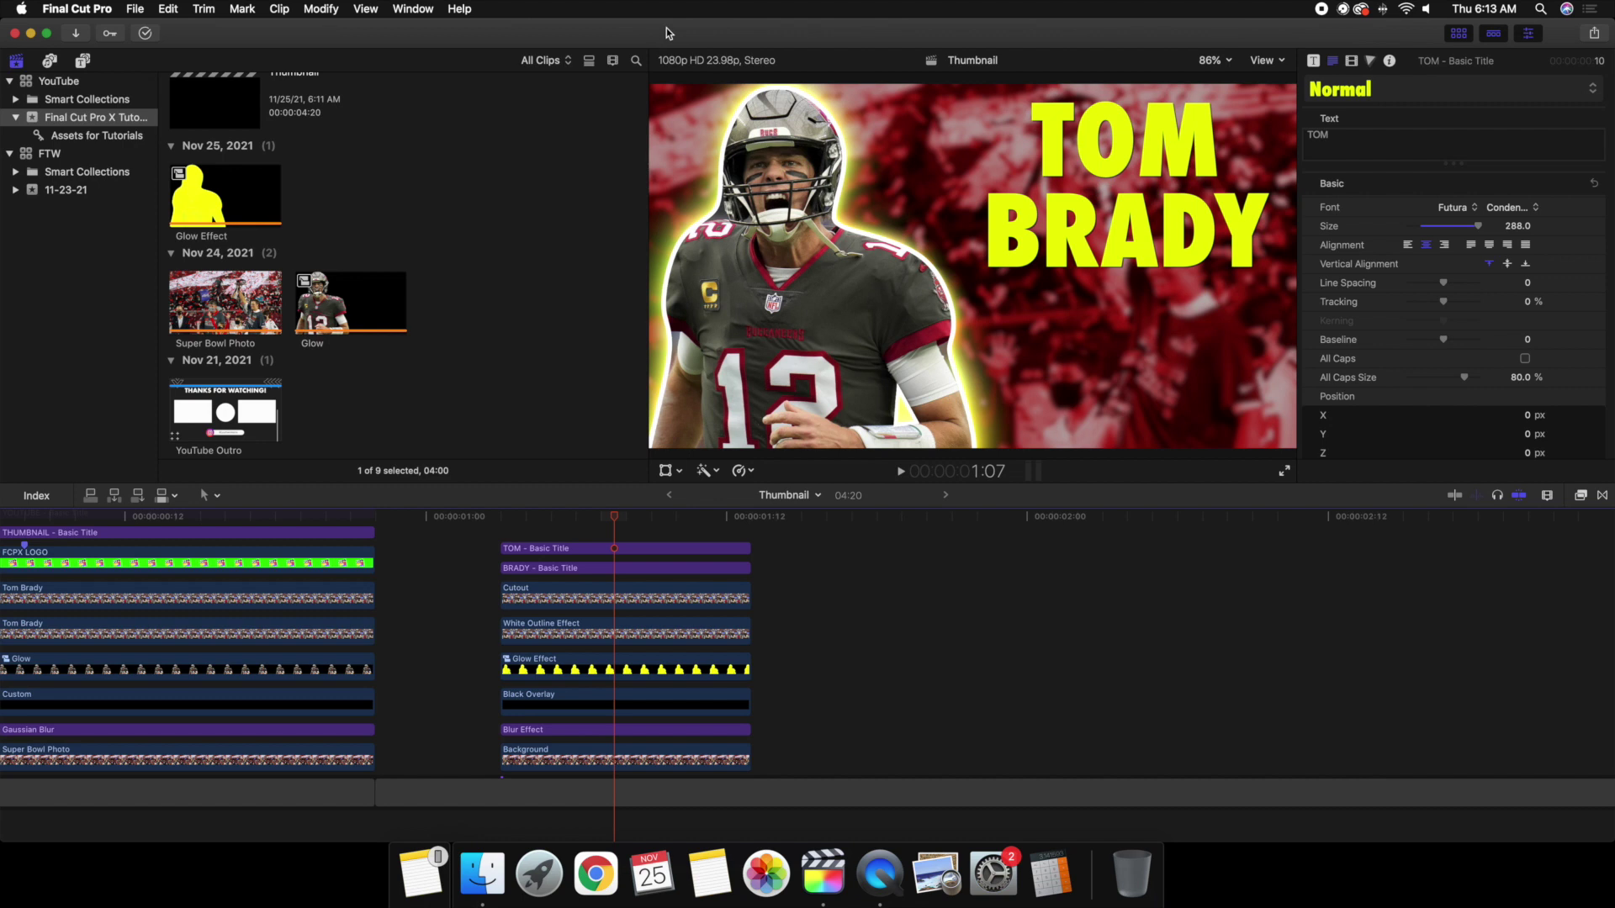
Start a Save Current Frame export of the thumbnail and name it Tom Brady Thumbnail.
click(1595, 34)
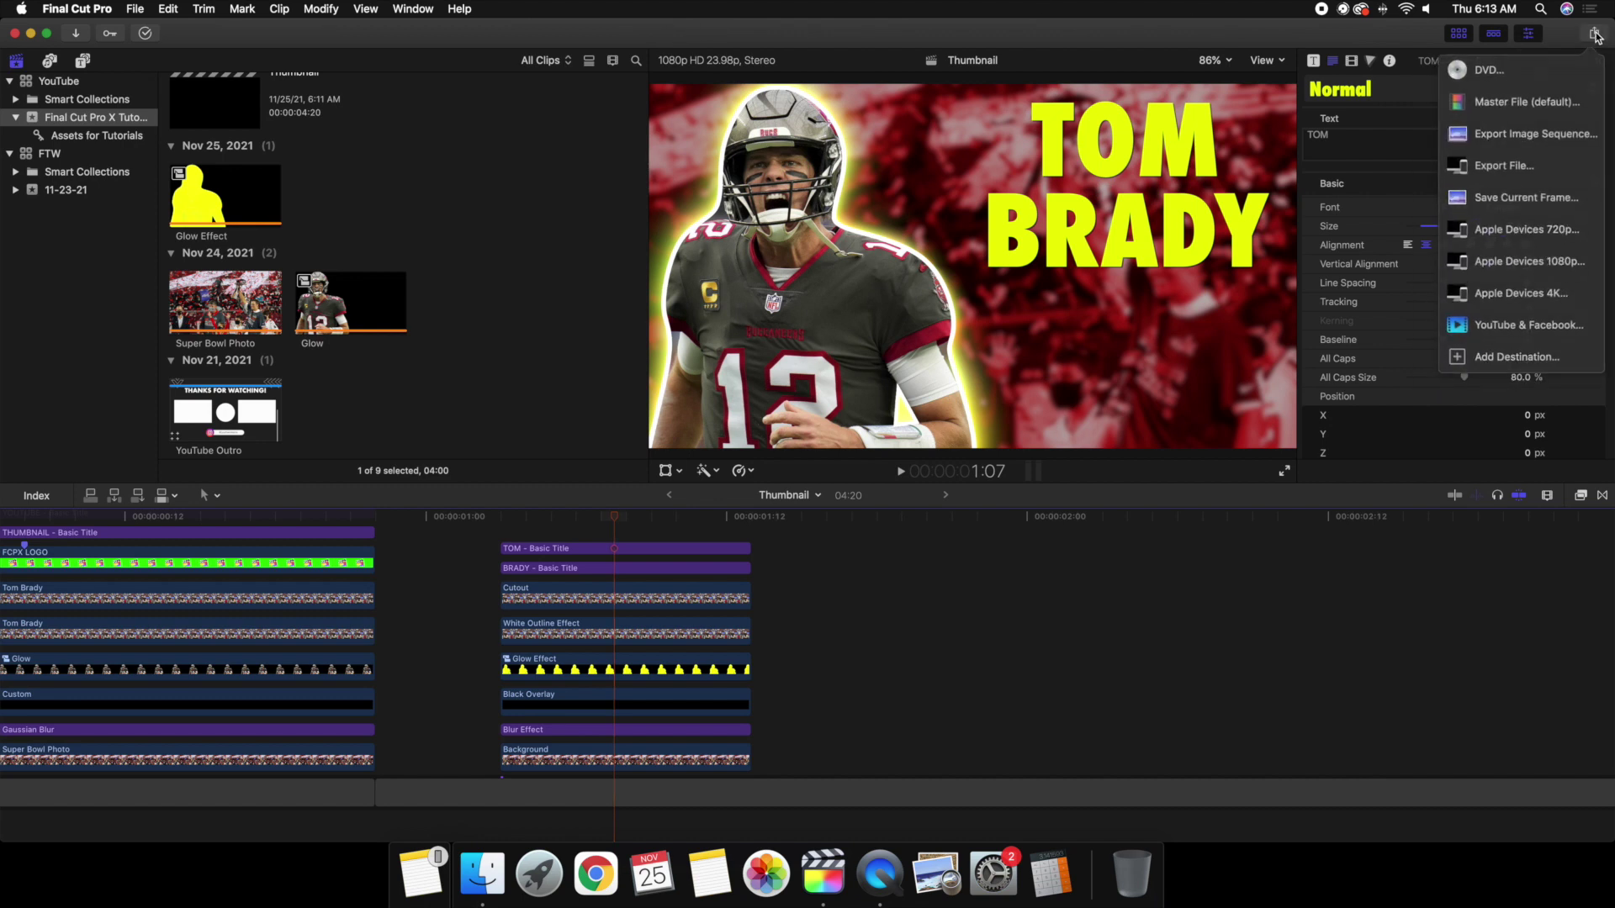
click(1512, 197)
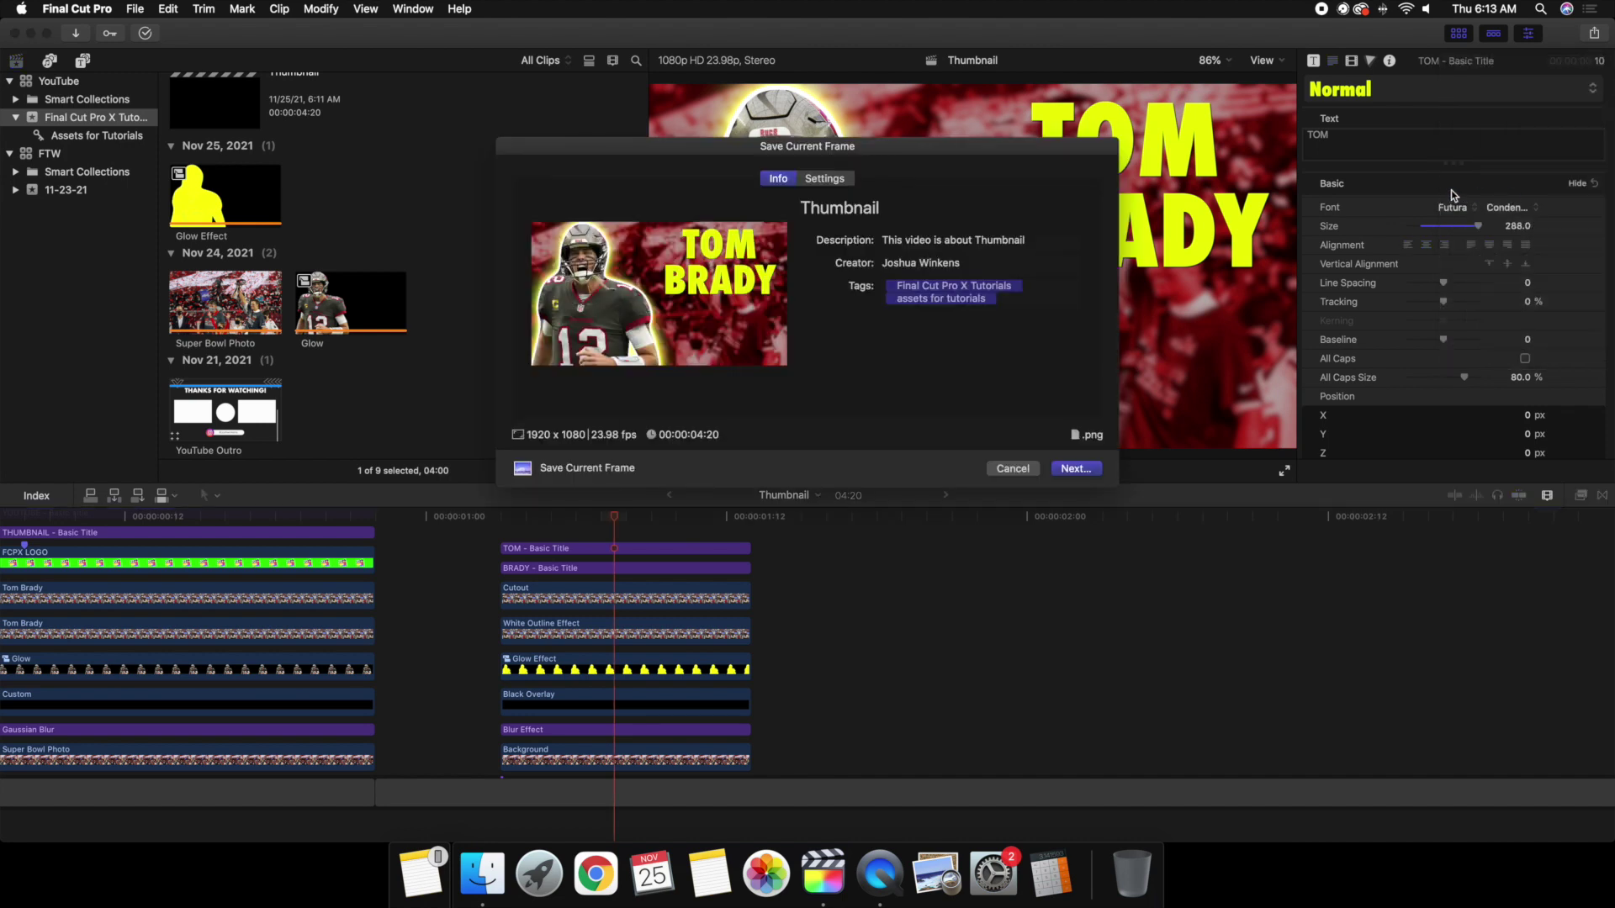
click(893, 206)
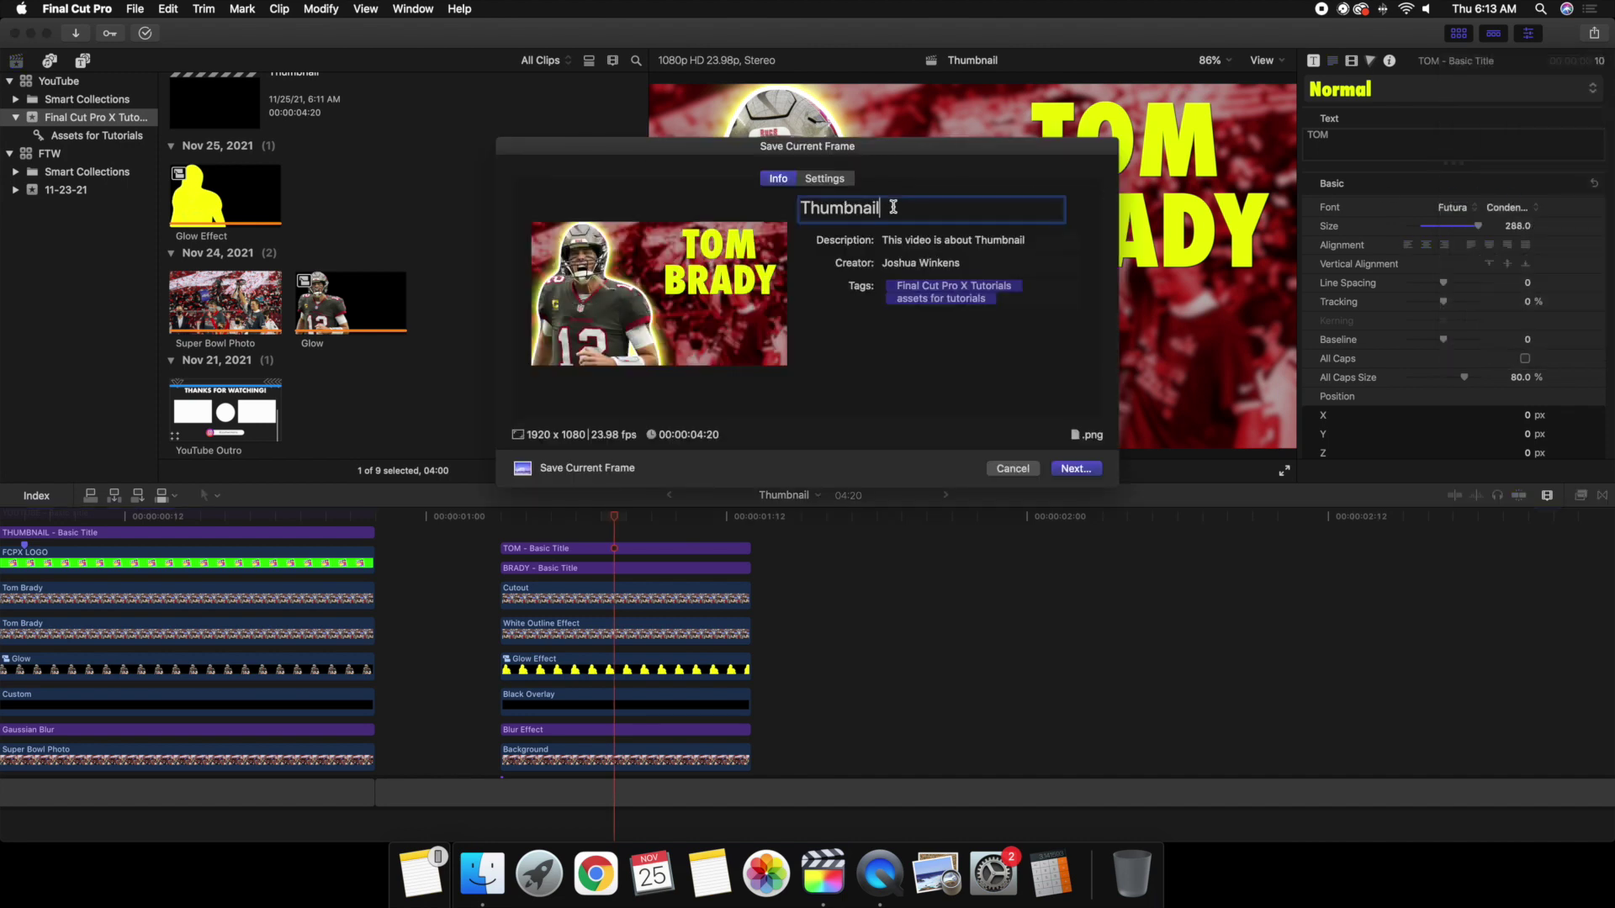
text(Ex)
key(BackSpace)
key(BackSpace)
key(BackSpace)
key(BackSpace)
key(BackSpace)
key(BackSpace)
key(BackSpace)
key(BackSpace)
key(BackSpace)
key(BackSpace)
key(BackSpace)
key(BackSpace)
text(Tom Brady Thumbnail)
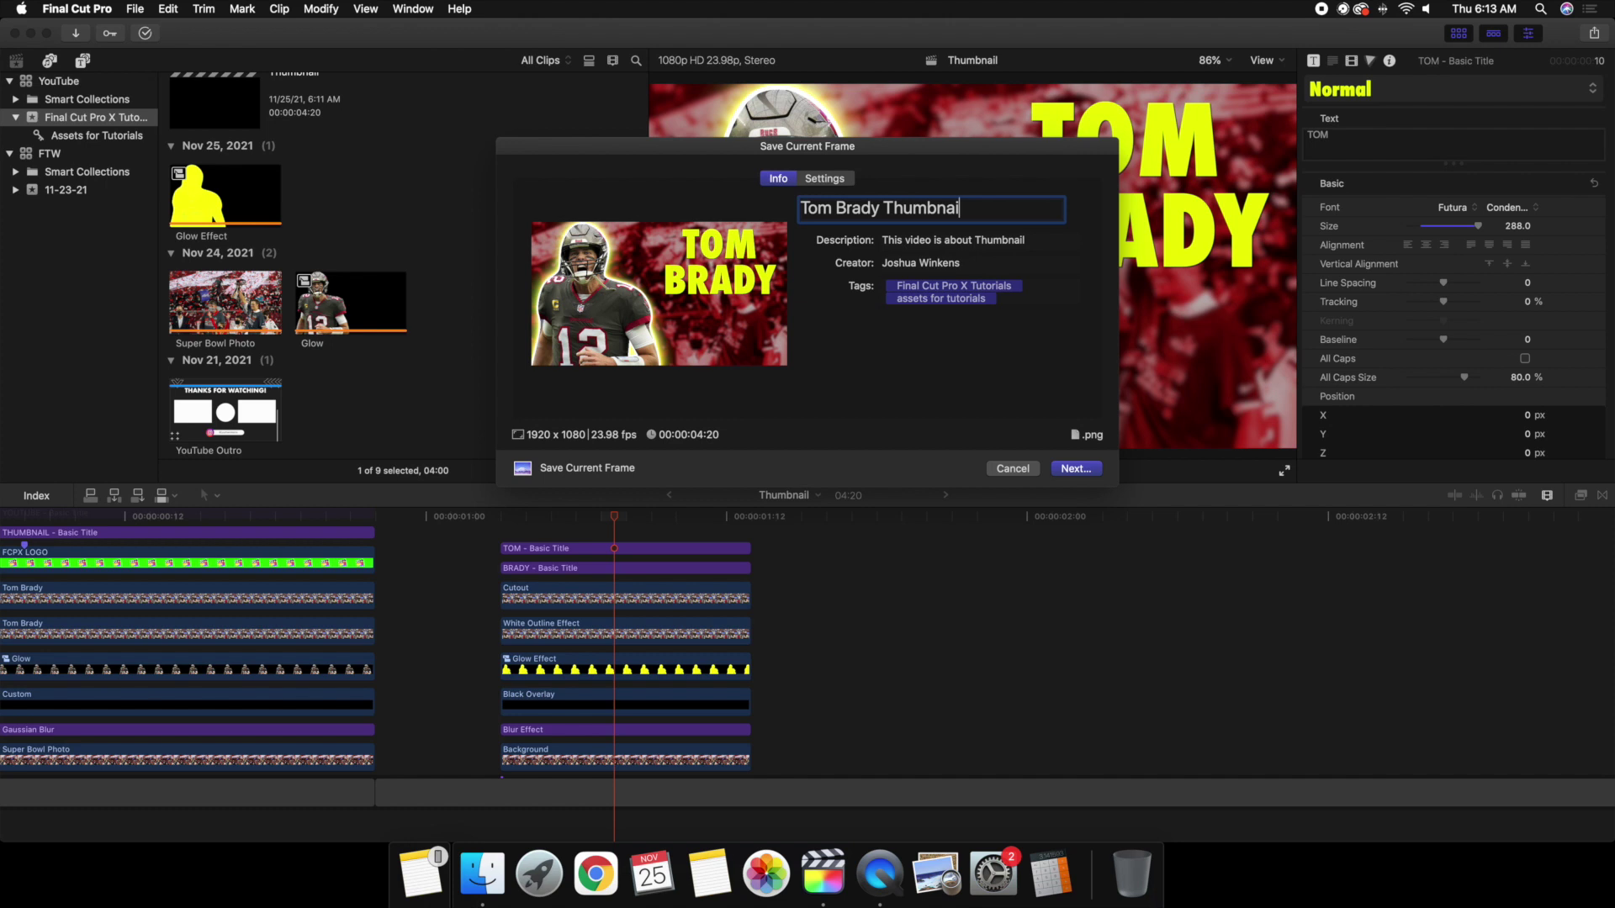
Choose PNG Image as the export format and save the current frame to the Desktop.
click(823, 177)
click(909, 243)
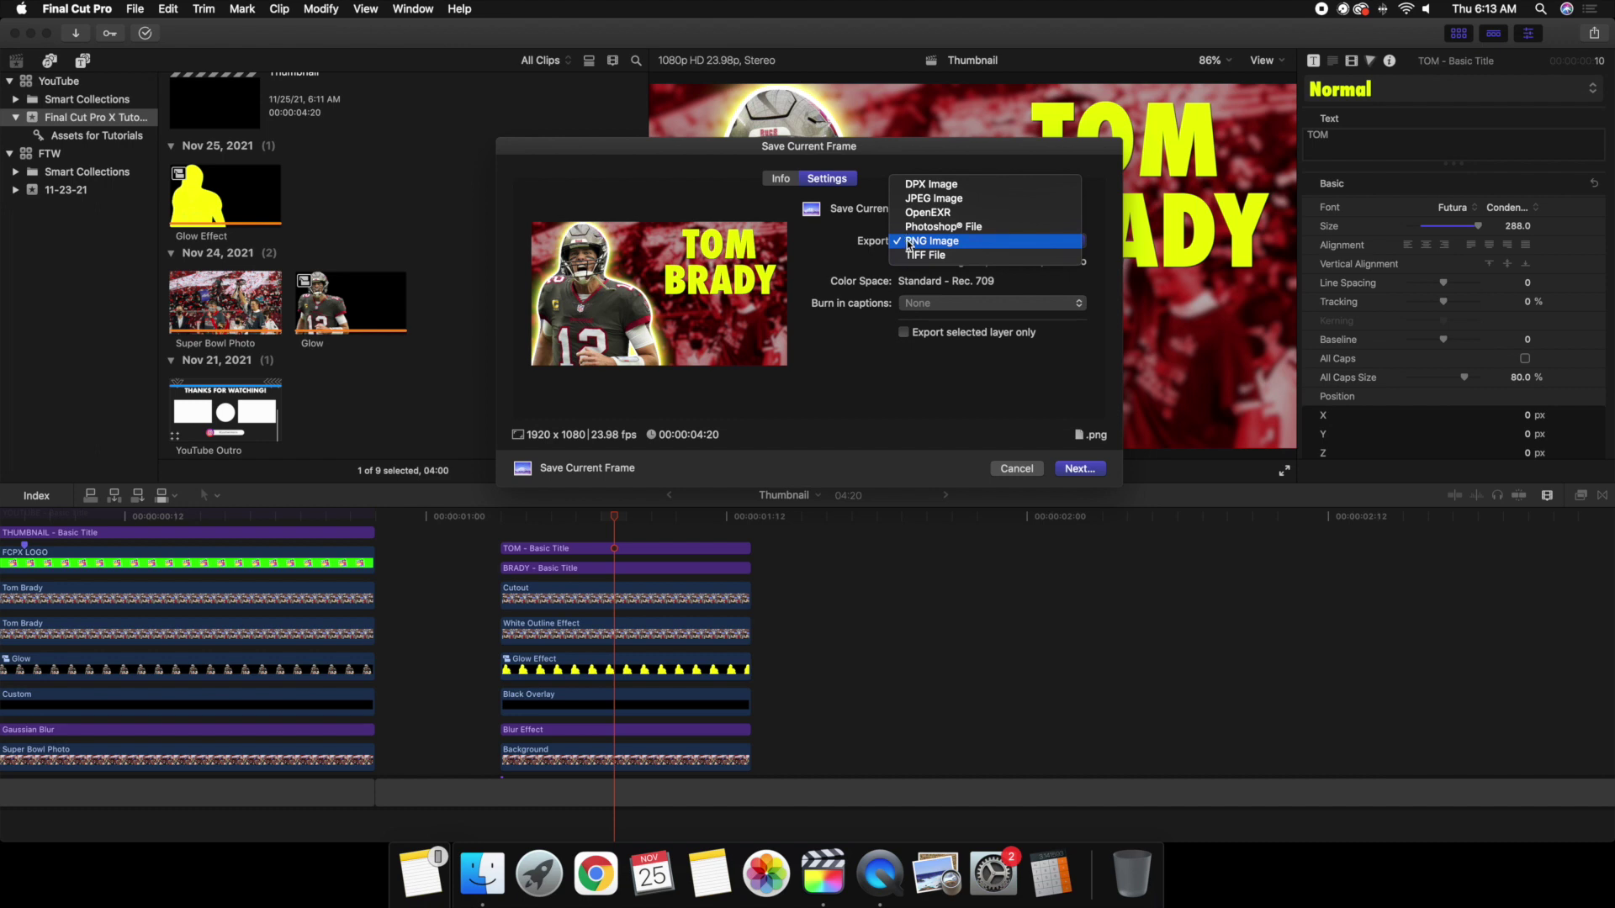
click(909, 243)
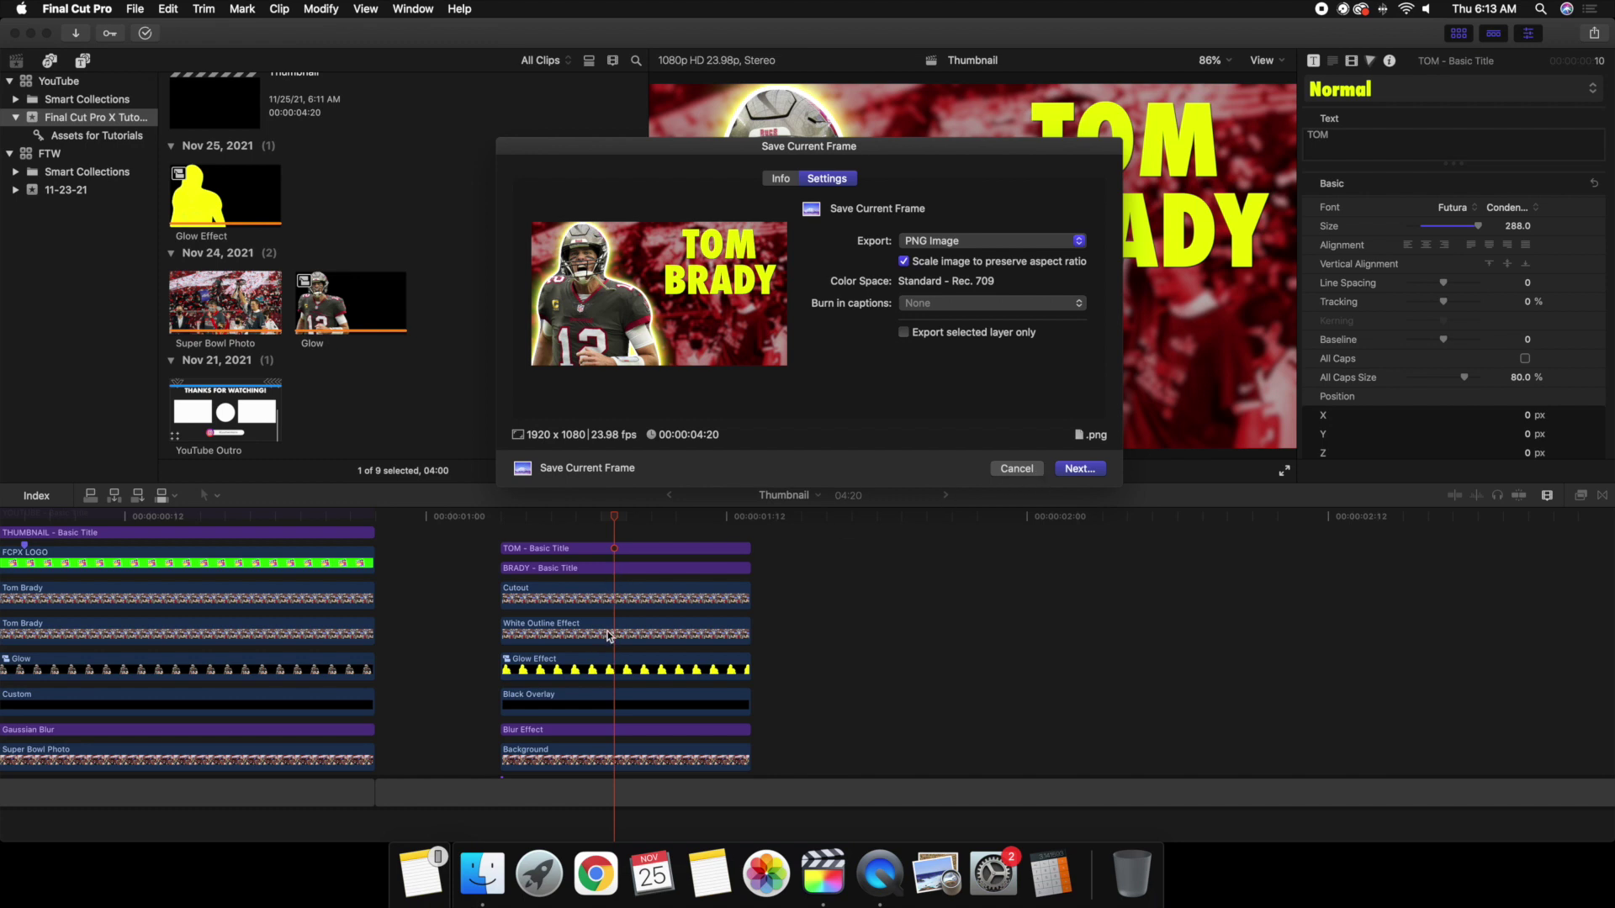
click(1073, 471)
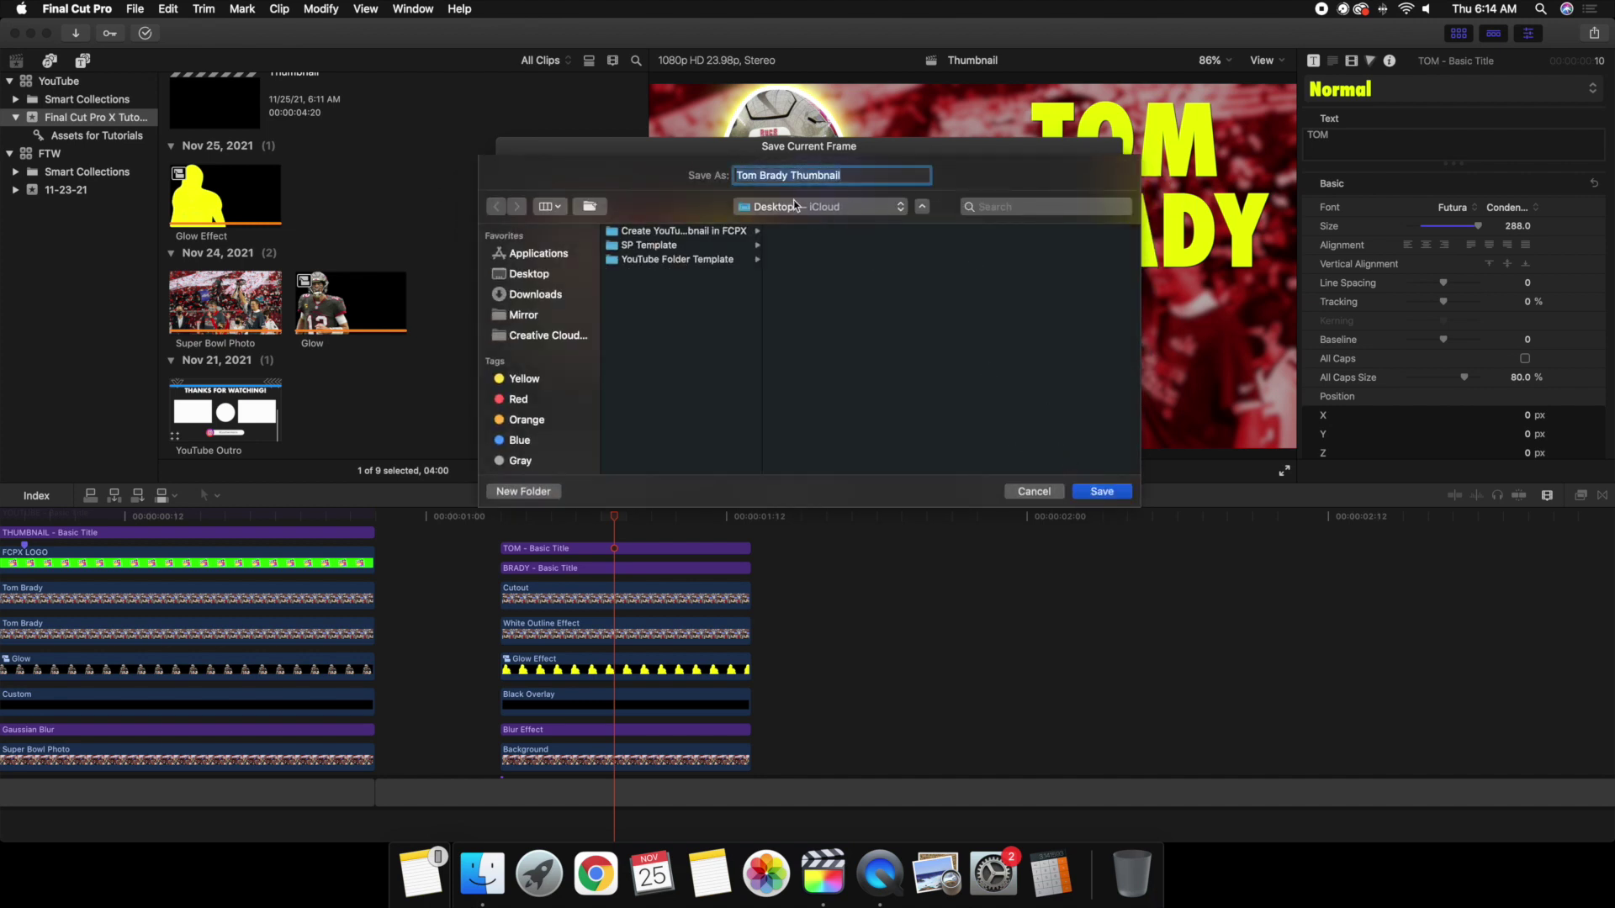
click(1098, 491)
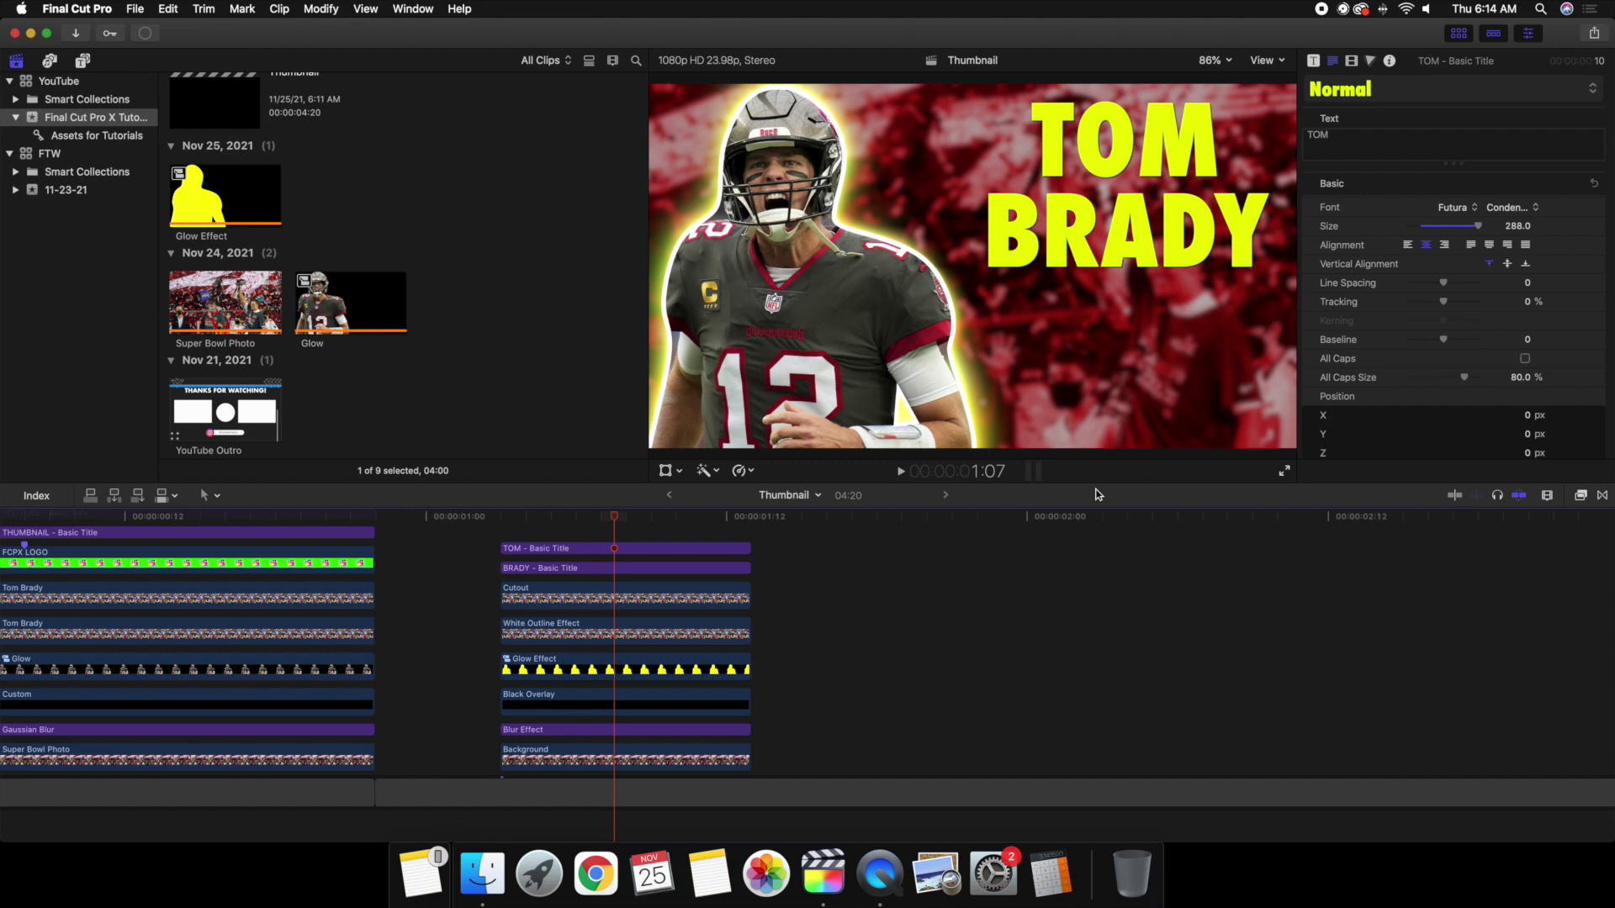
Minimize the editor and open the exported Tom Brady Thumbnail.png from the desktop in Preview to inspect it.
click(31, 34)
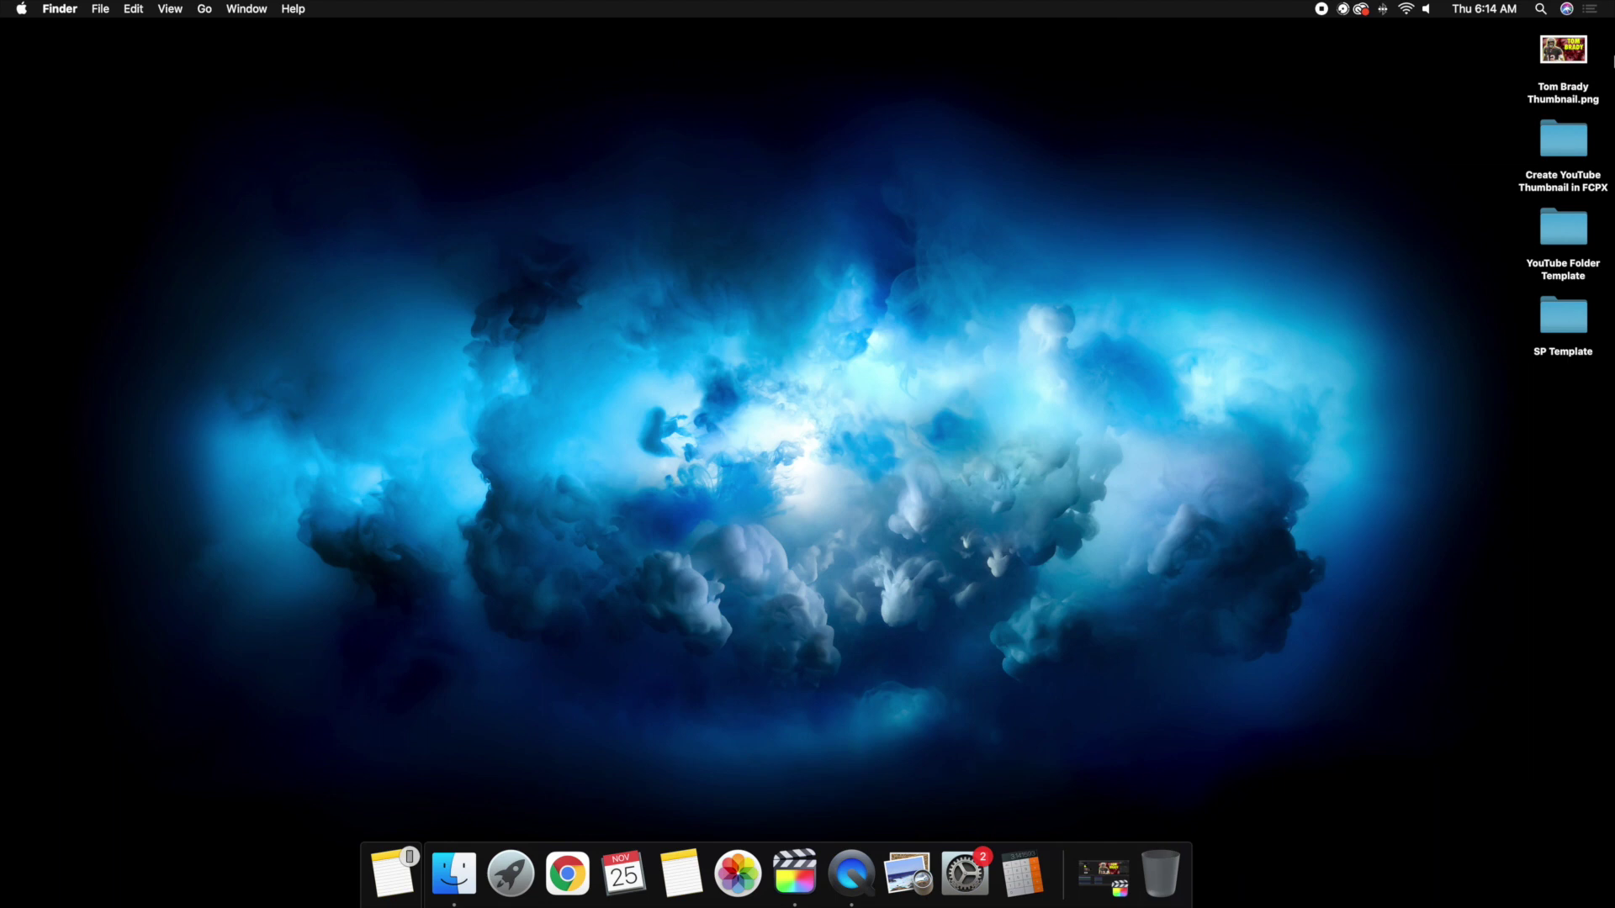
double_click(1554, 50)
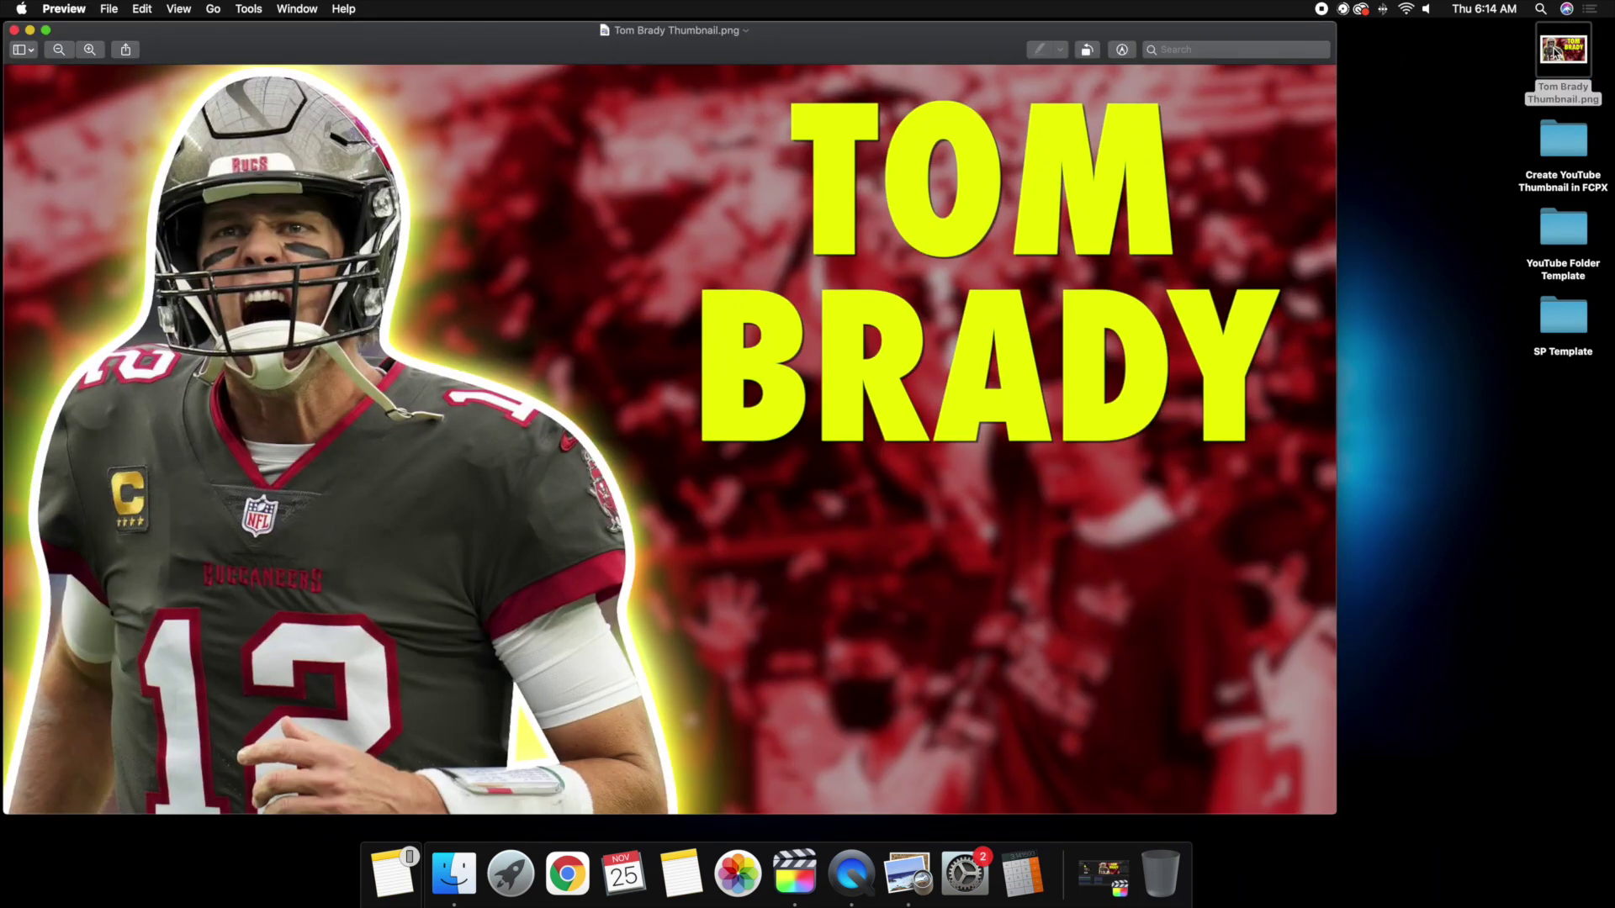